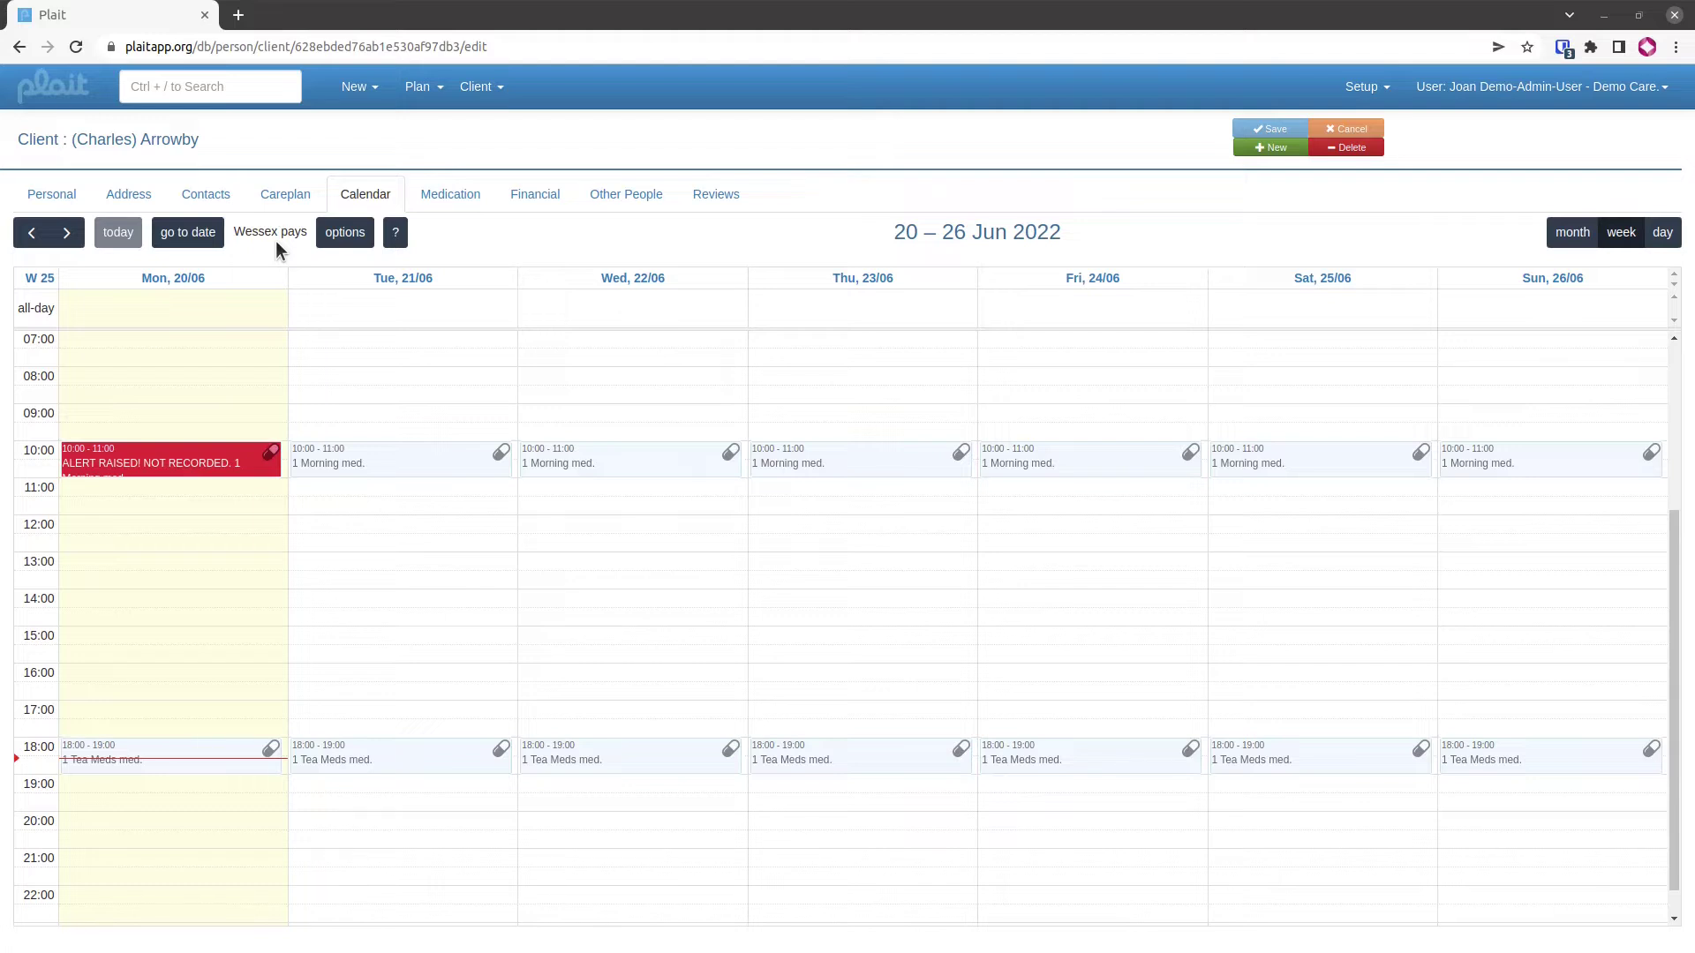
# Create a care event for the client on Tuesday 21 June from 09:30 to 10:30
pyautogui.click(338, 425)
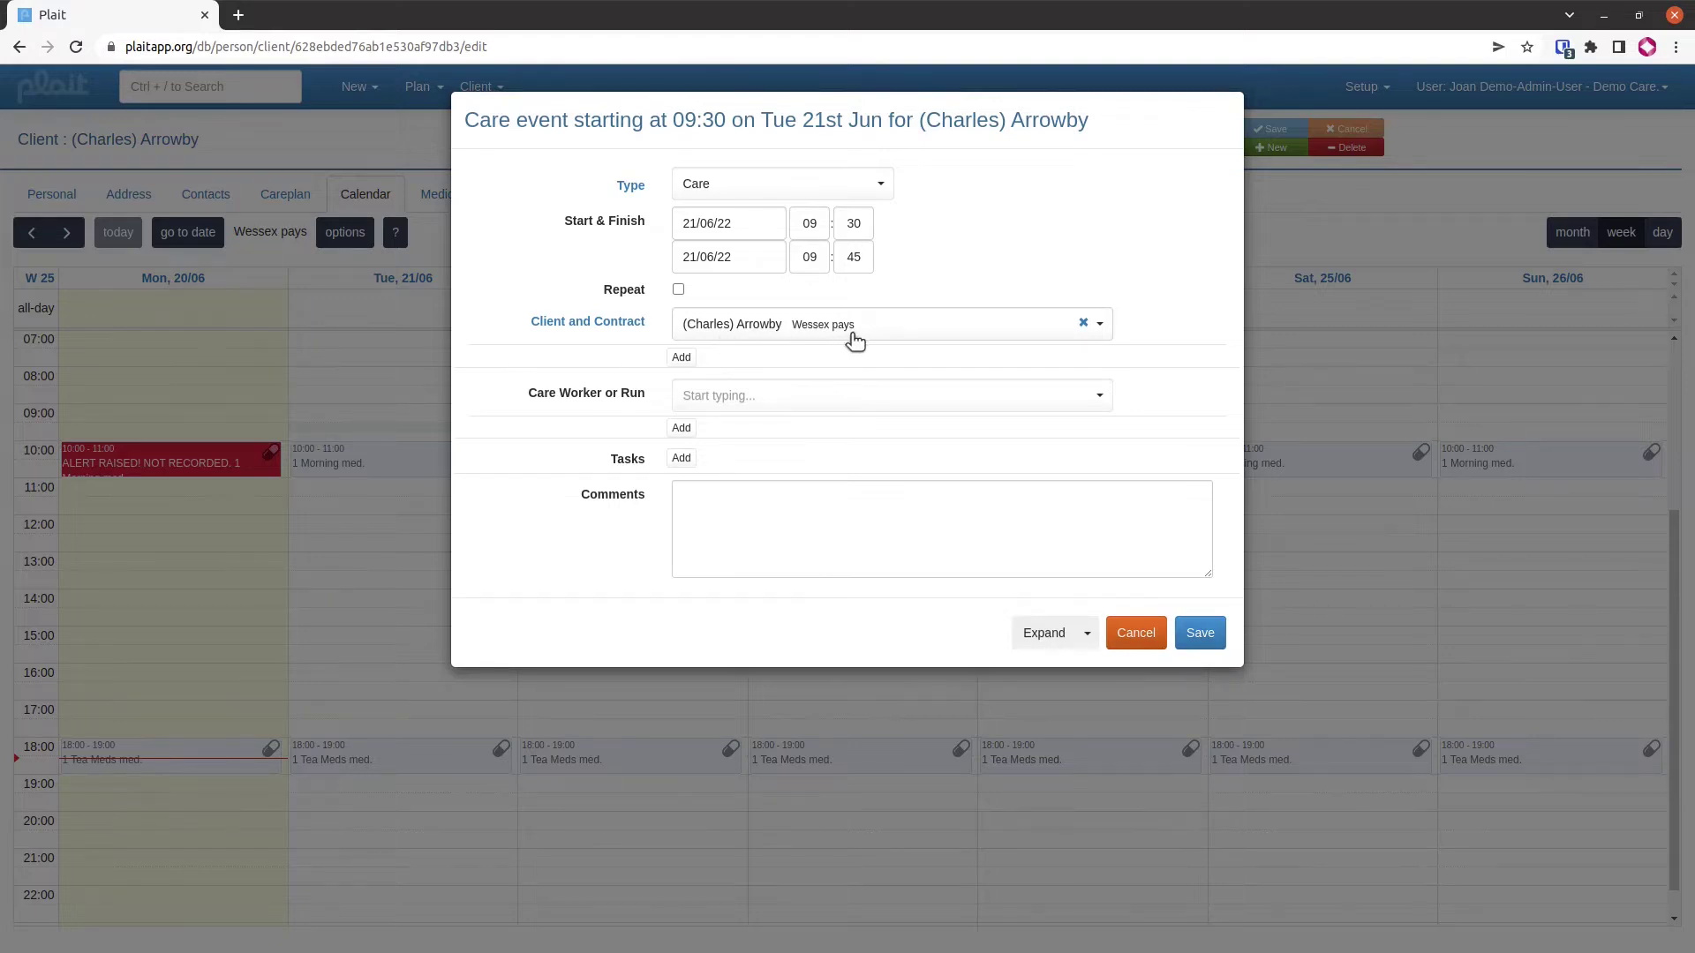
pyautogui.click(851, 257)
pyautogui.hotkey('shift', 'Tab')
pyautogui.write('10')
pyautogui.write('30')
pyautogui.click(1198, 633)
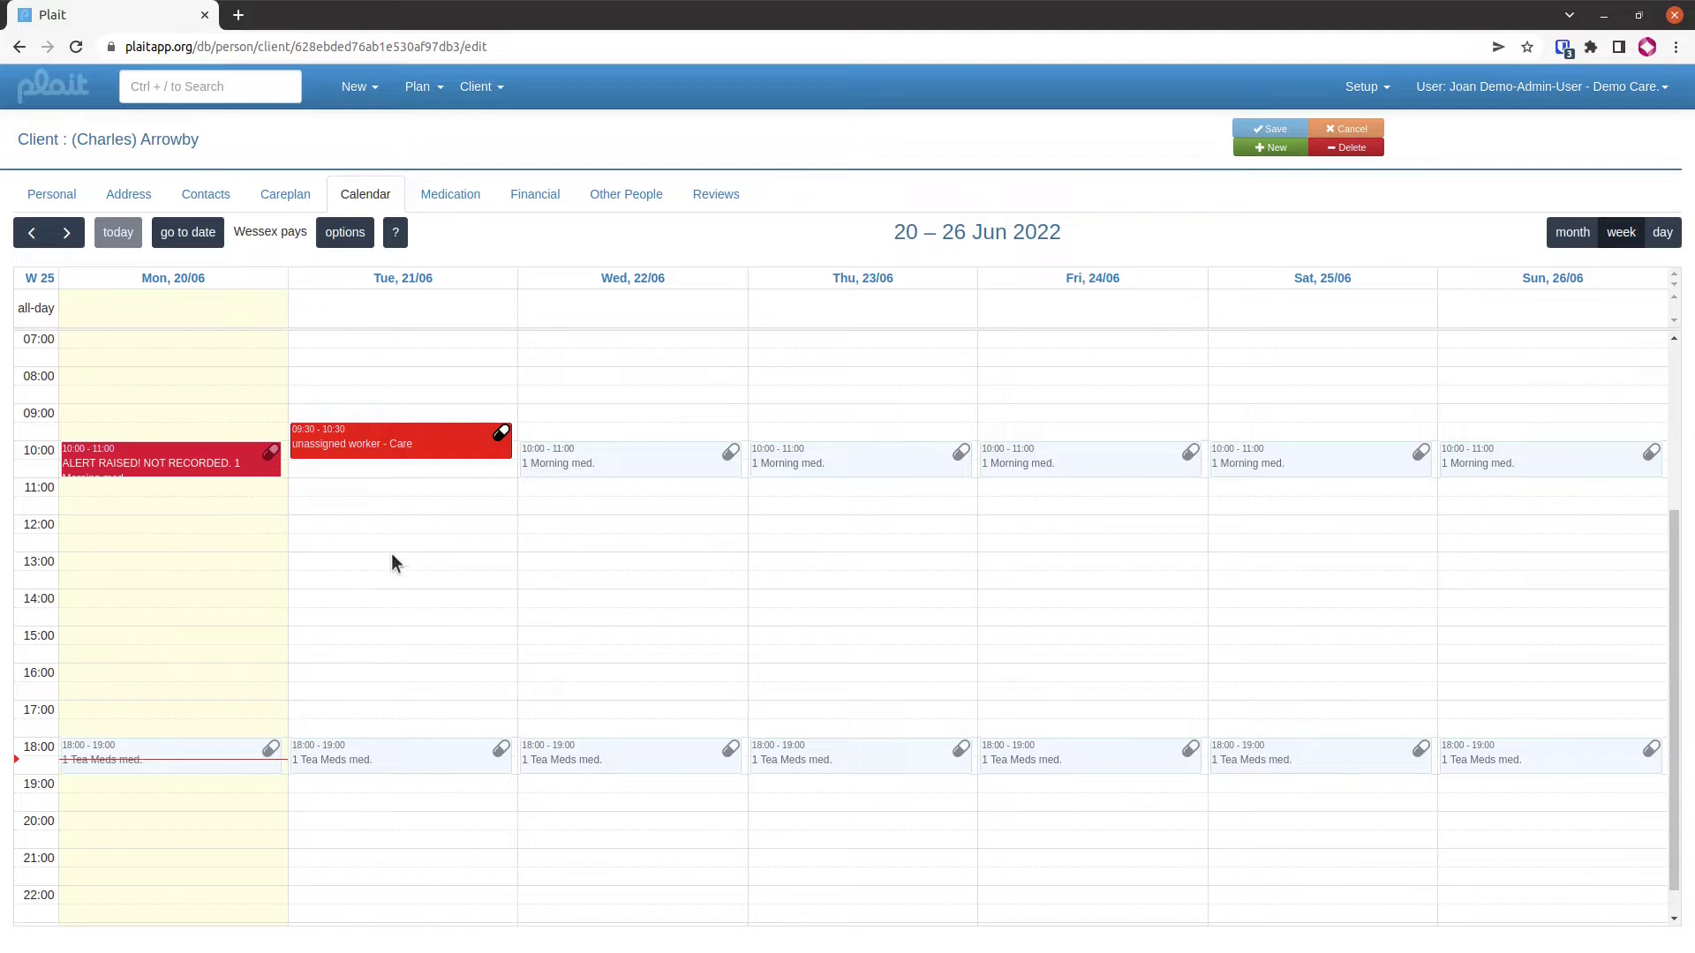
# Move Tuesday's care event to start at 10:00 and extend its finish to 11:30
pyautogui.moveTo(448, 438); pyautogui.dragTo(449, 456)
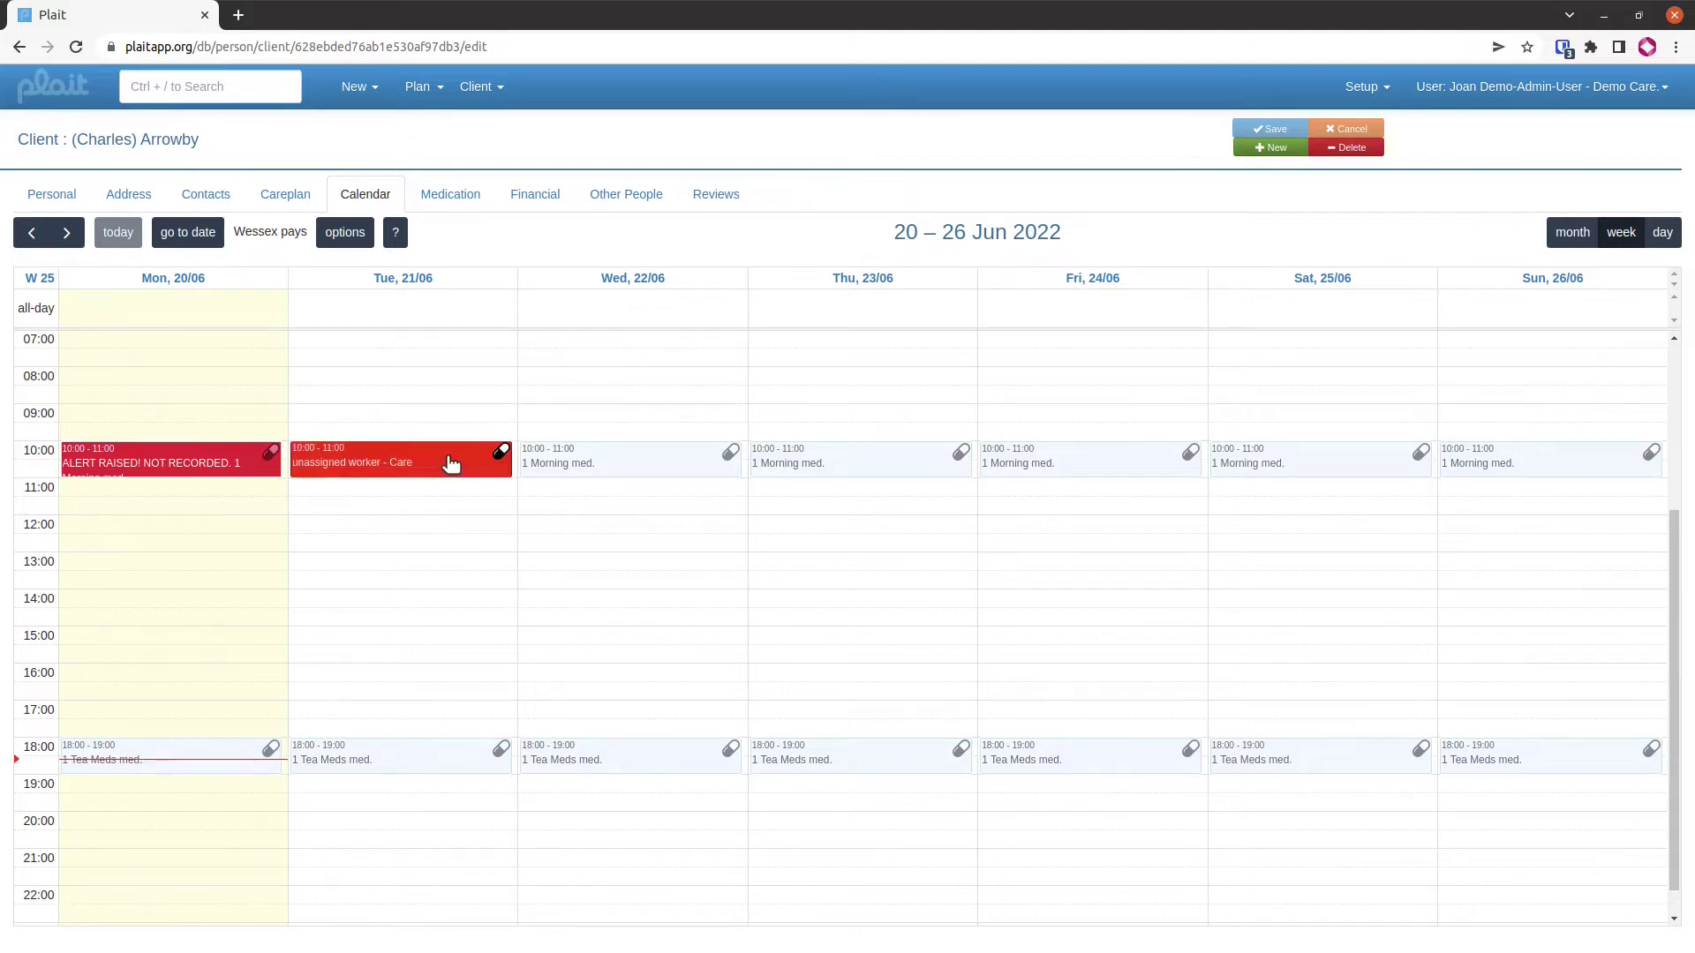
pyautogui.moveTo(432, 474); pyautogui.dragTo(437, 498)
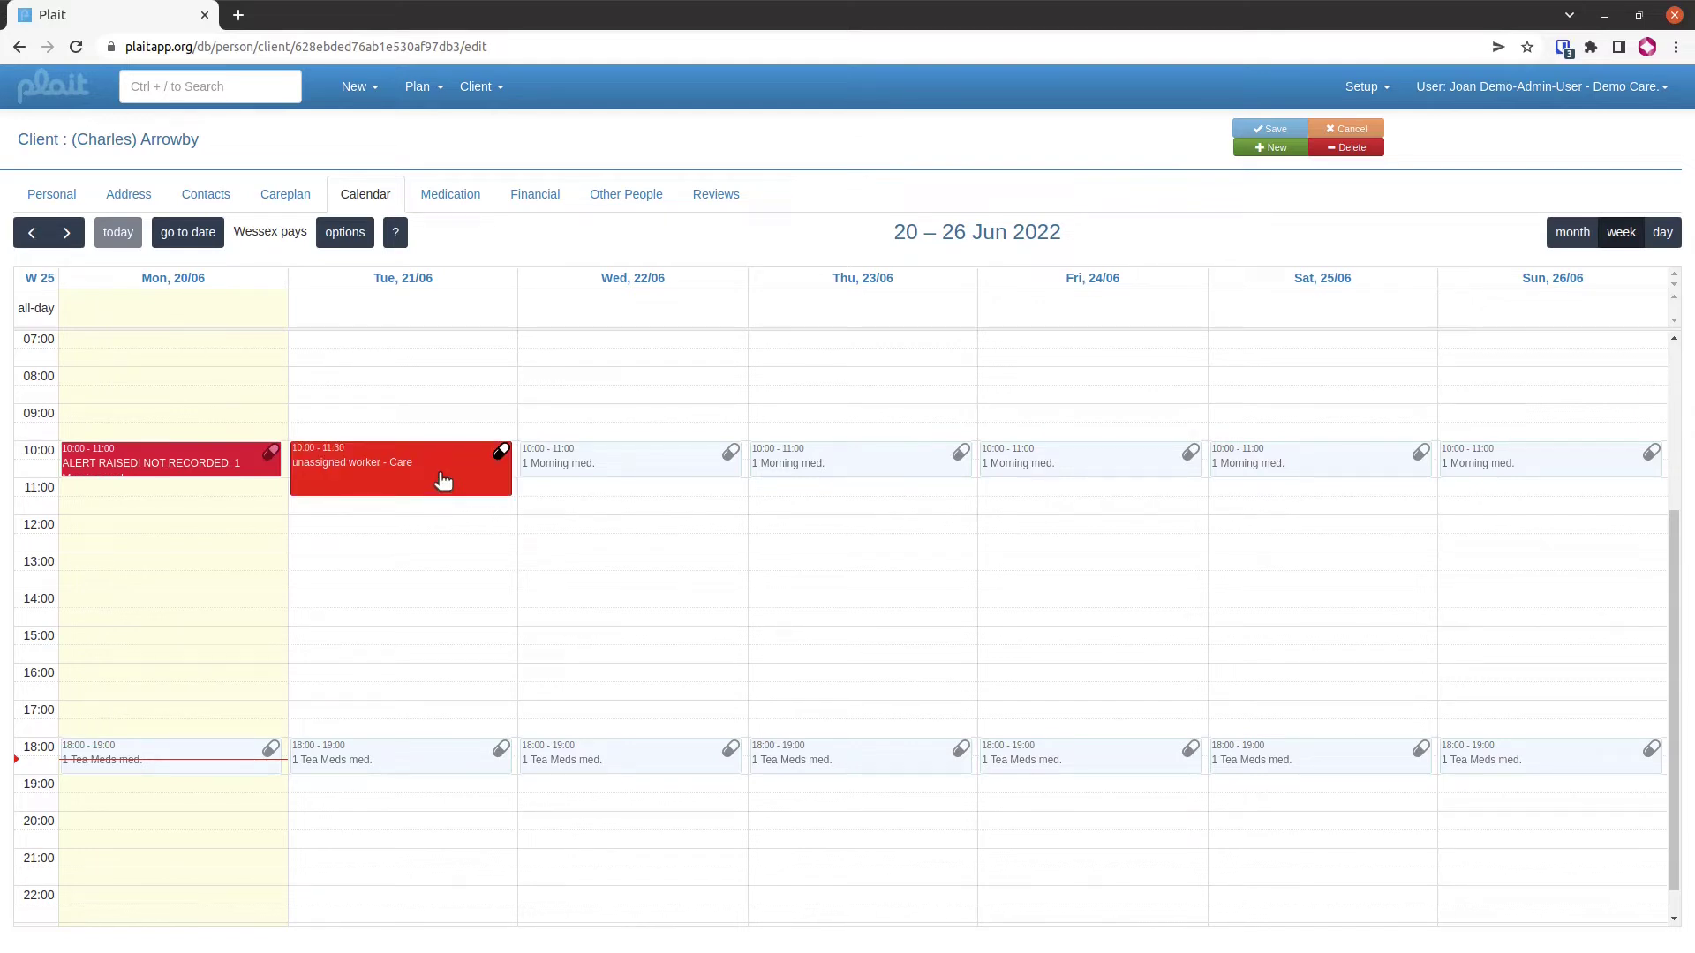
# View Tuesday's care event in its pop-up edit form, both through its summary and directly, closing it without changes
pyautogui.click(444, 477)
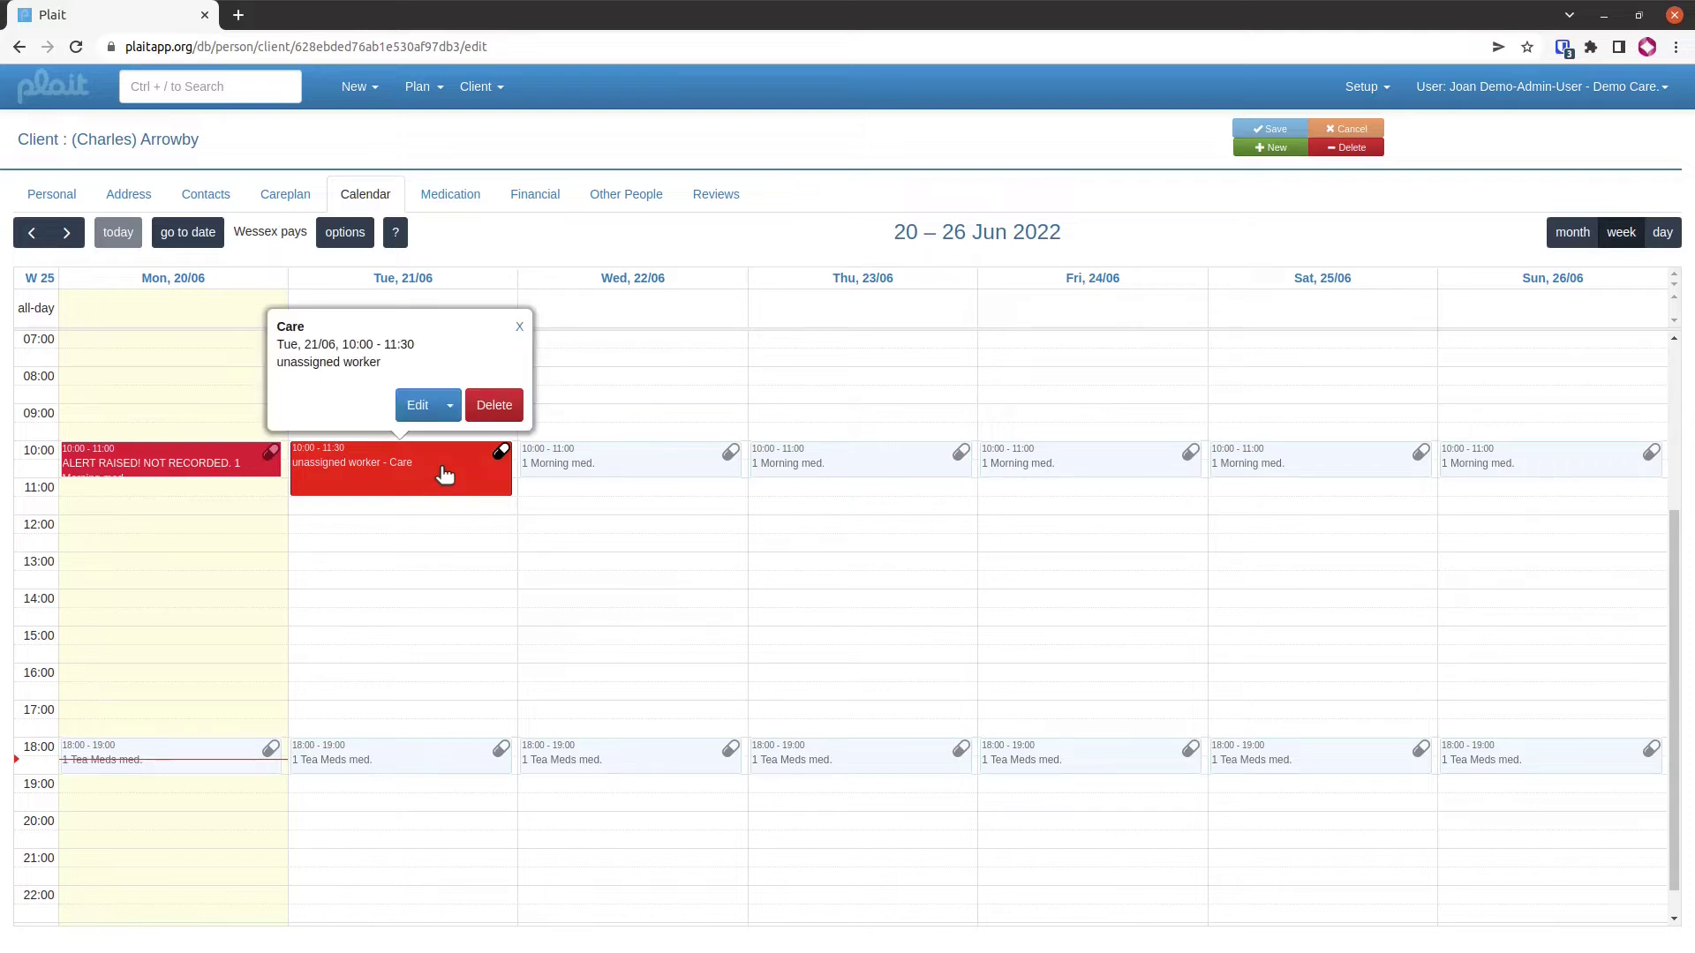
pyautogui.click(418, 407)
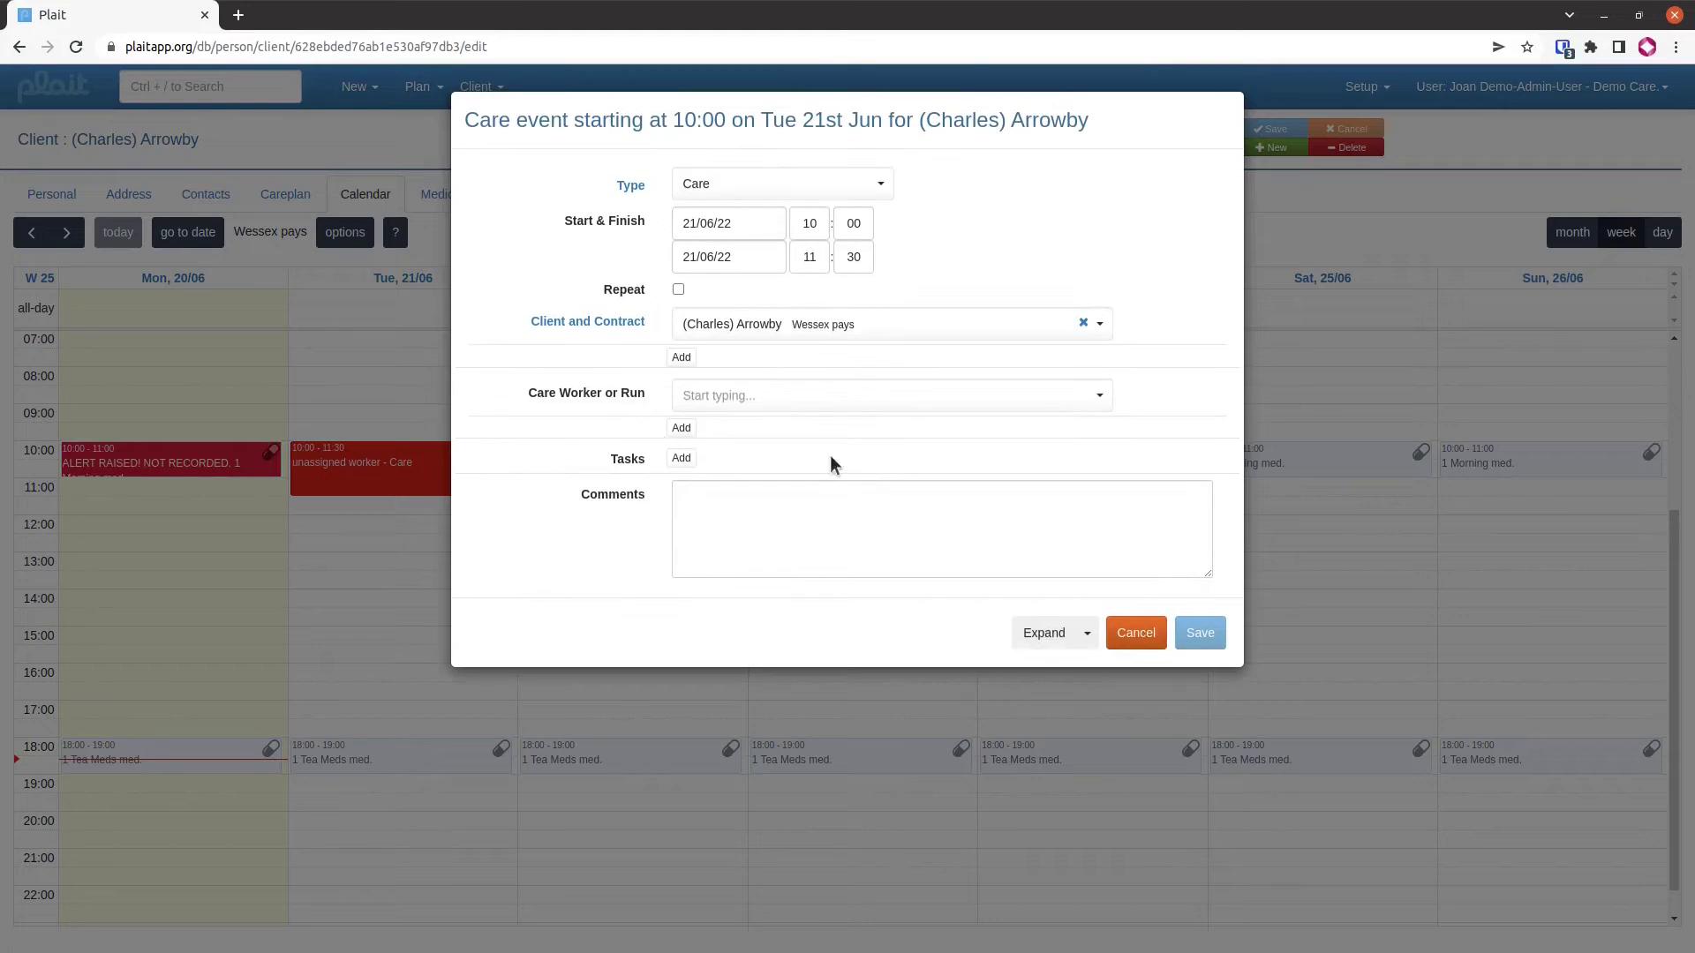
pyautogui.click(1137, 633)
pyautogui.doubleClick(418, 470)
pyautogui.click(1127, 645)
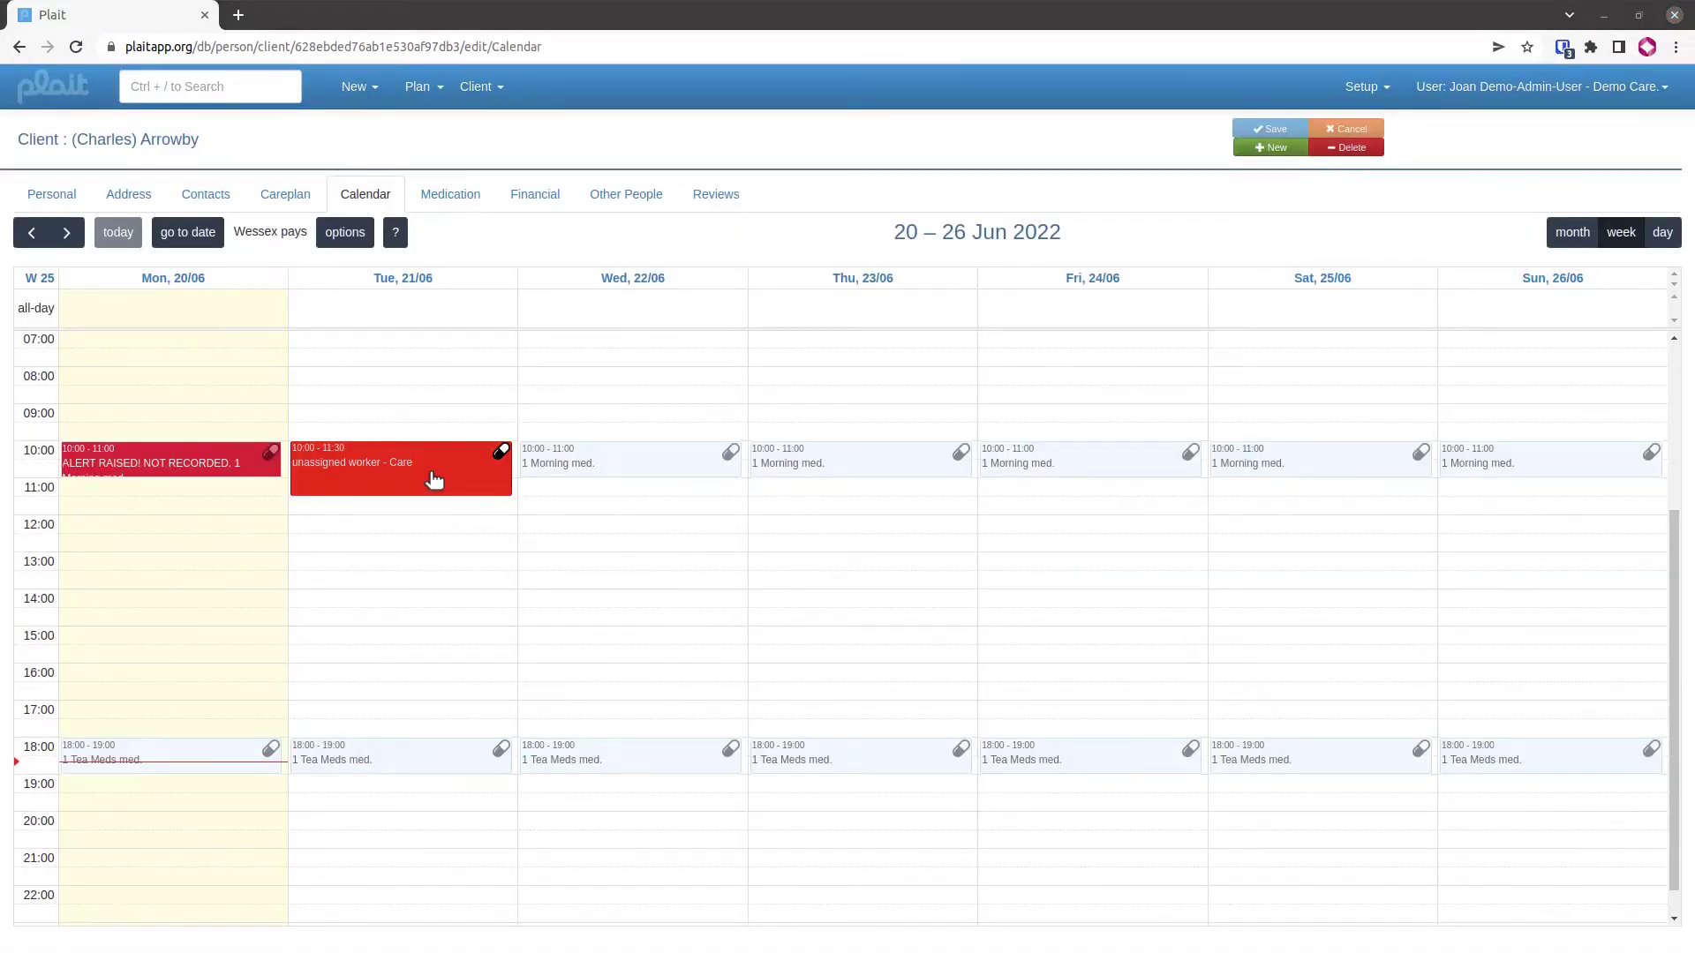
# View Tuesday's care event in the full-screen edit form and return to the client's calendar
pyautogui.click(434, 479)
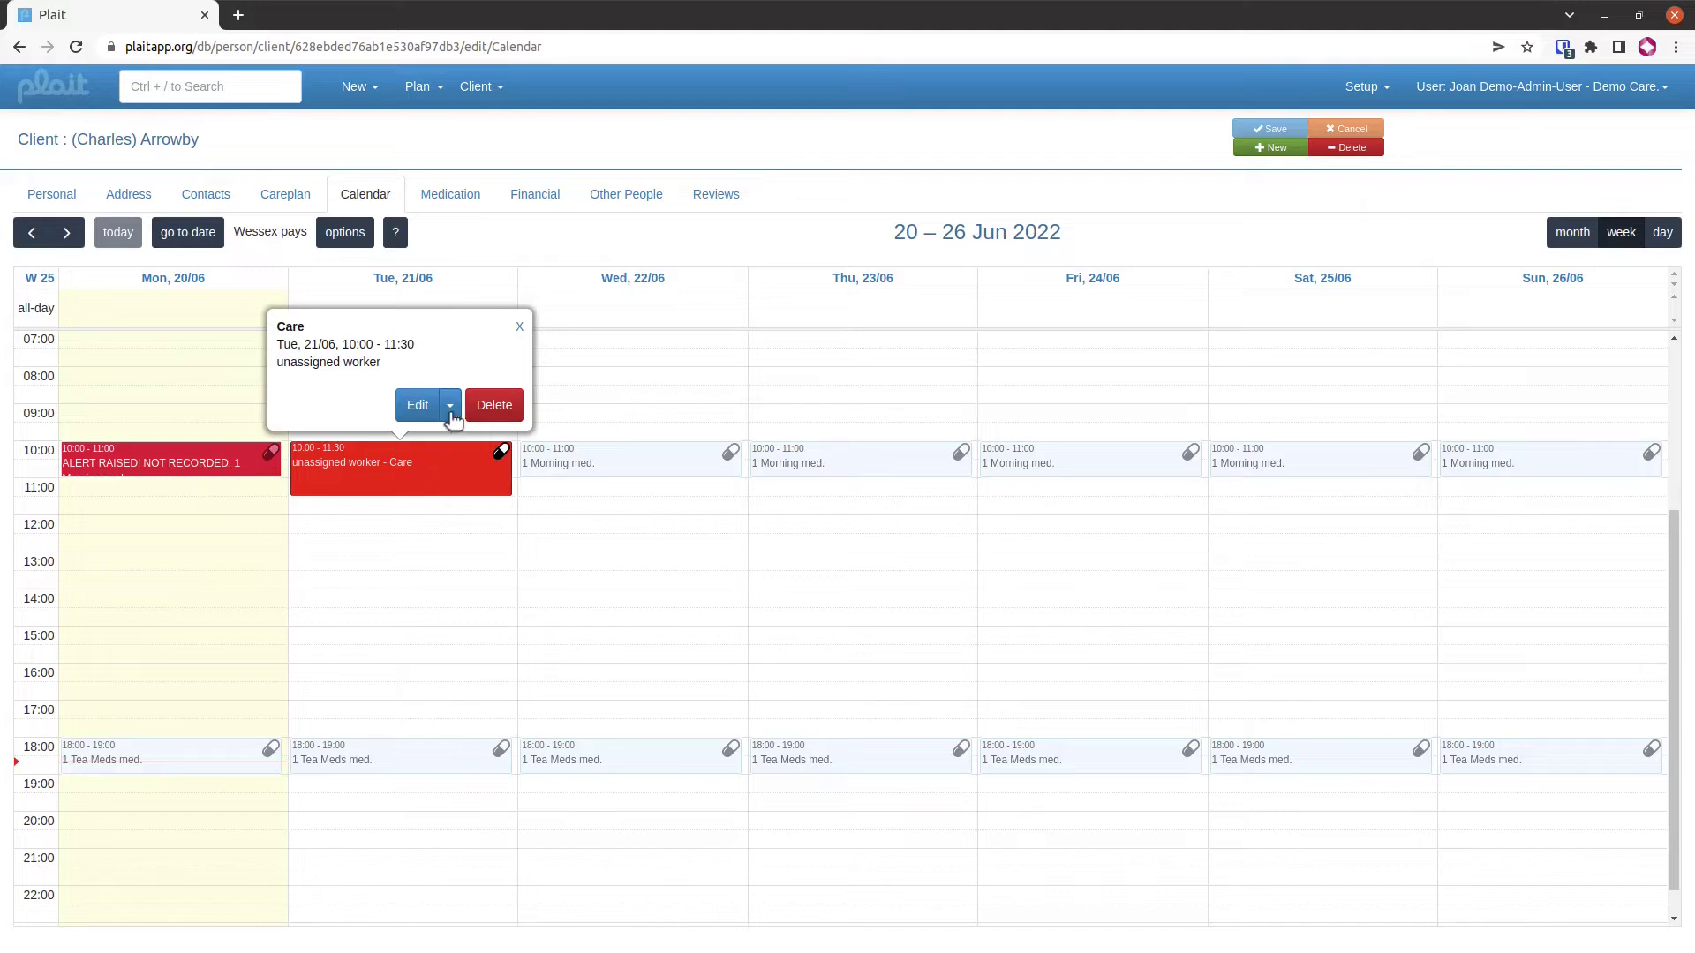
pyautogui.click(451, 406)
pyautogui.click(396, 462)
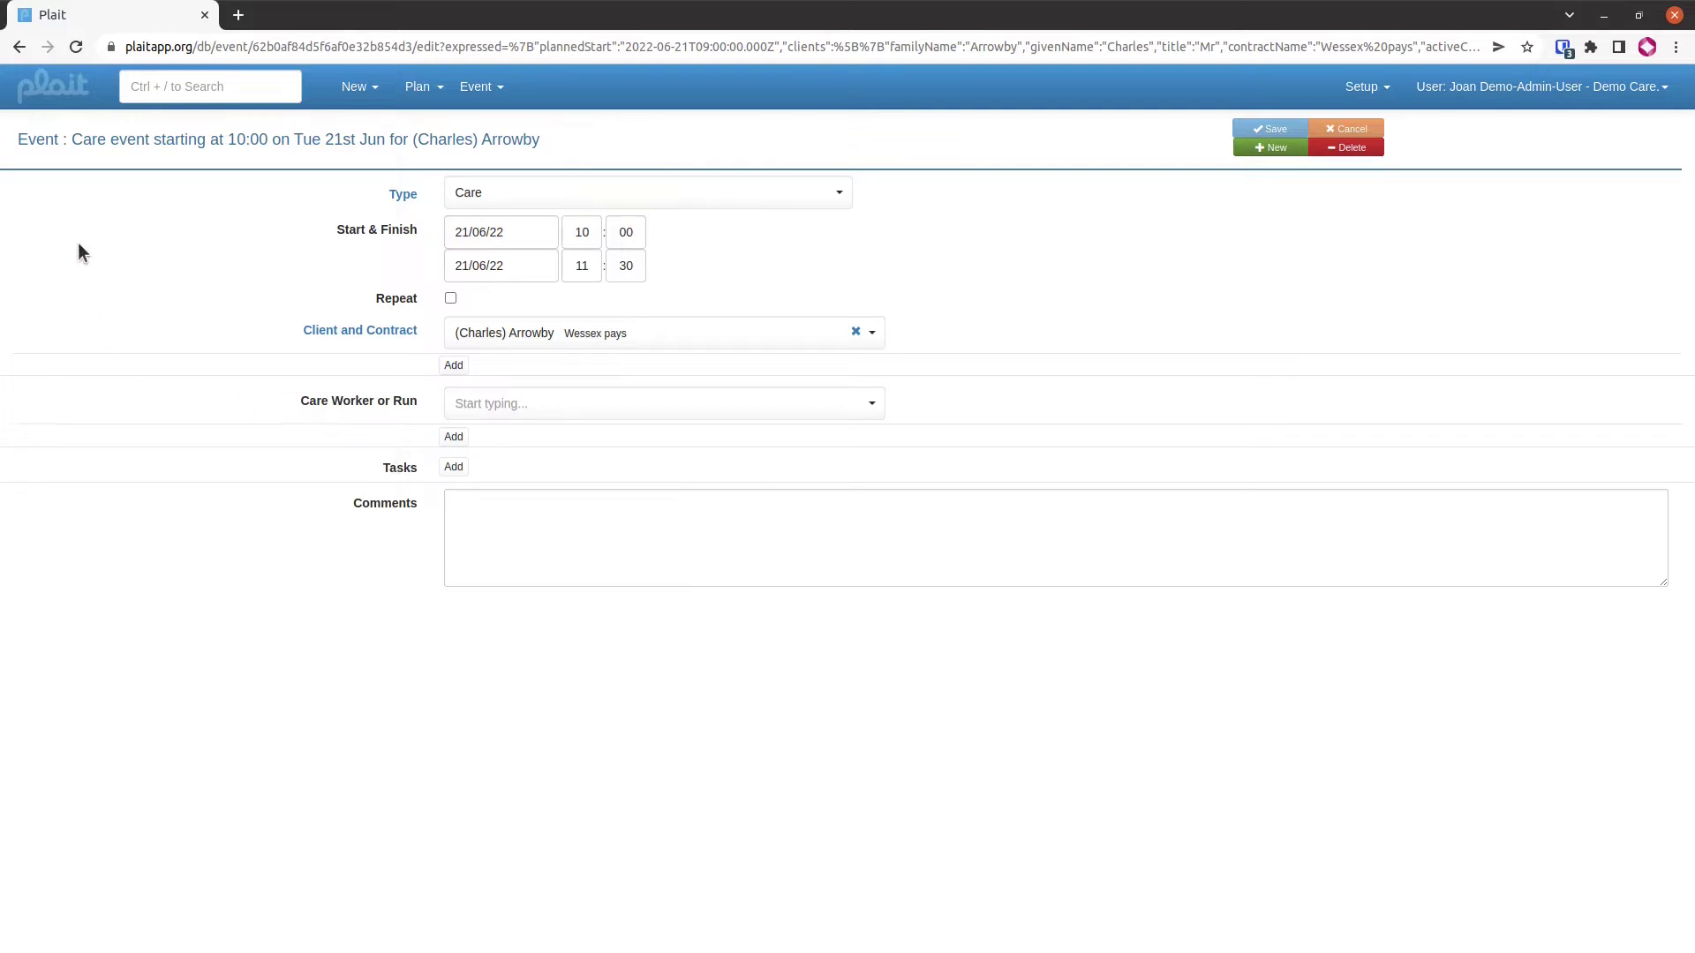
pyautogui.click(17, 54)
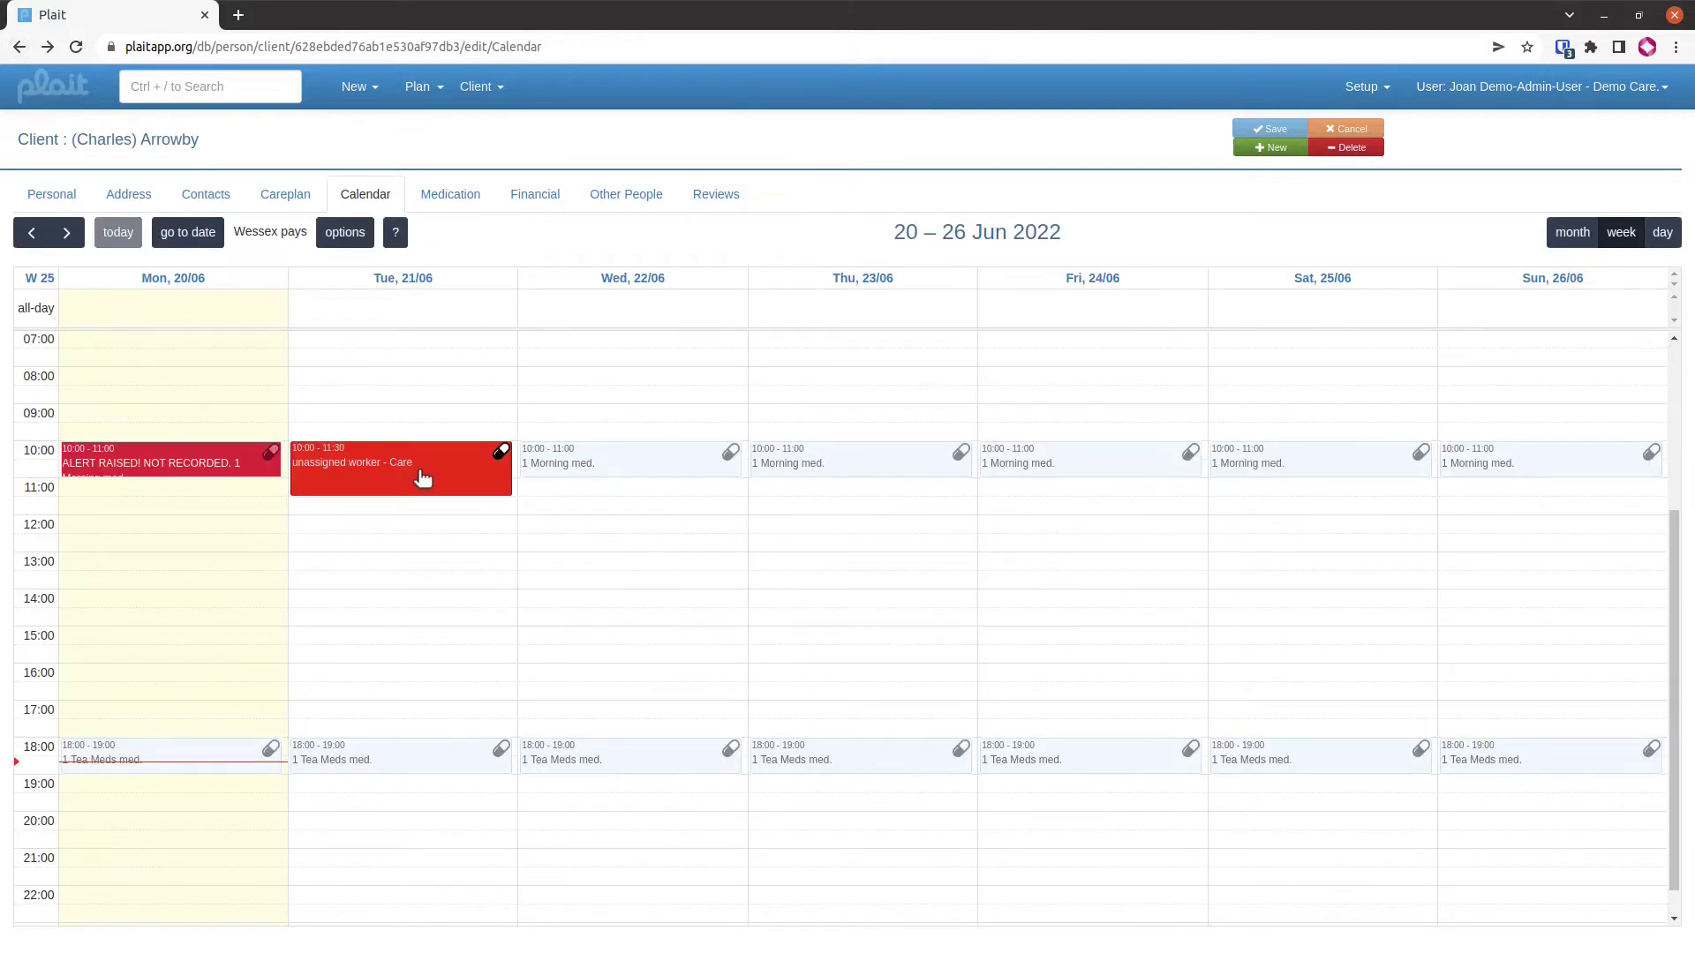
# View Tuesday's care event in the tabbed edit screen, examine its clients, care workers and comments sections, and return to the calendar
pyautogui.click(417, 472)
pyautogui.click(449, 406)
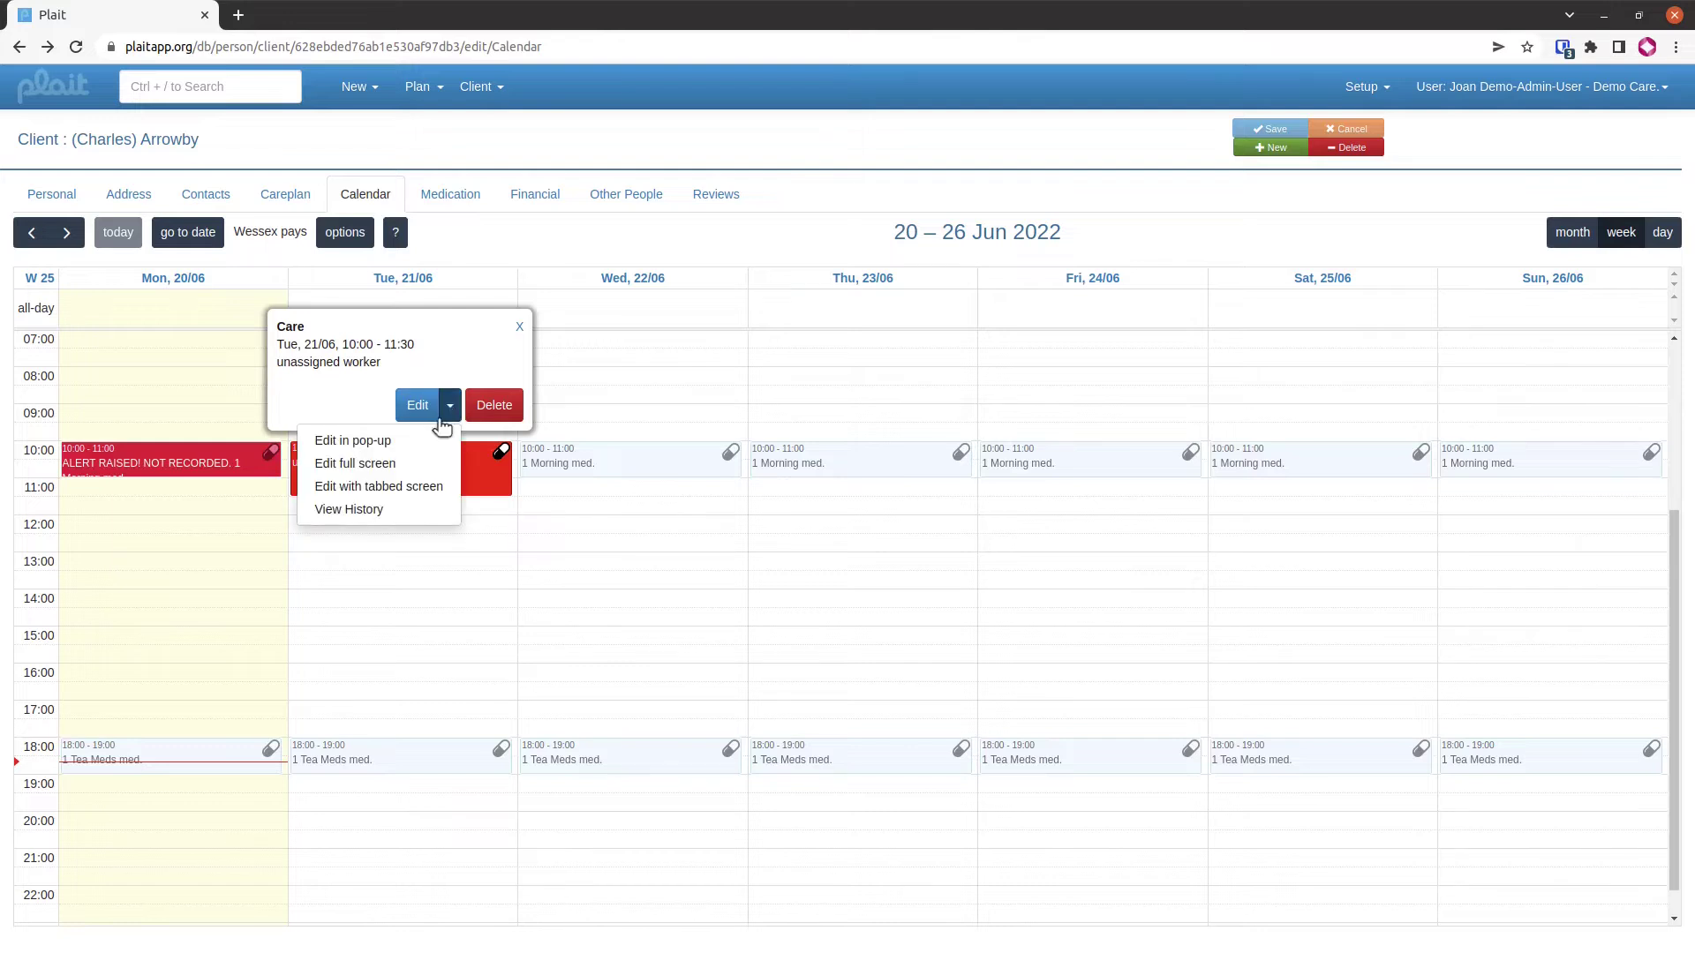
pyautogui.click(370, 488)
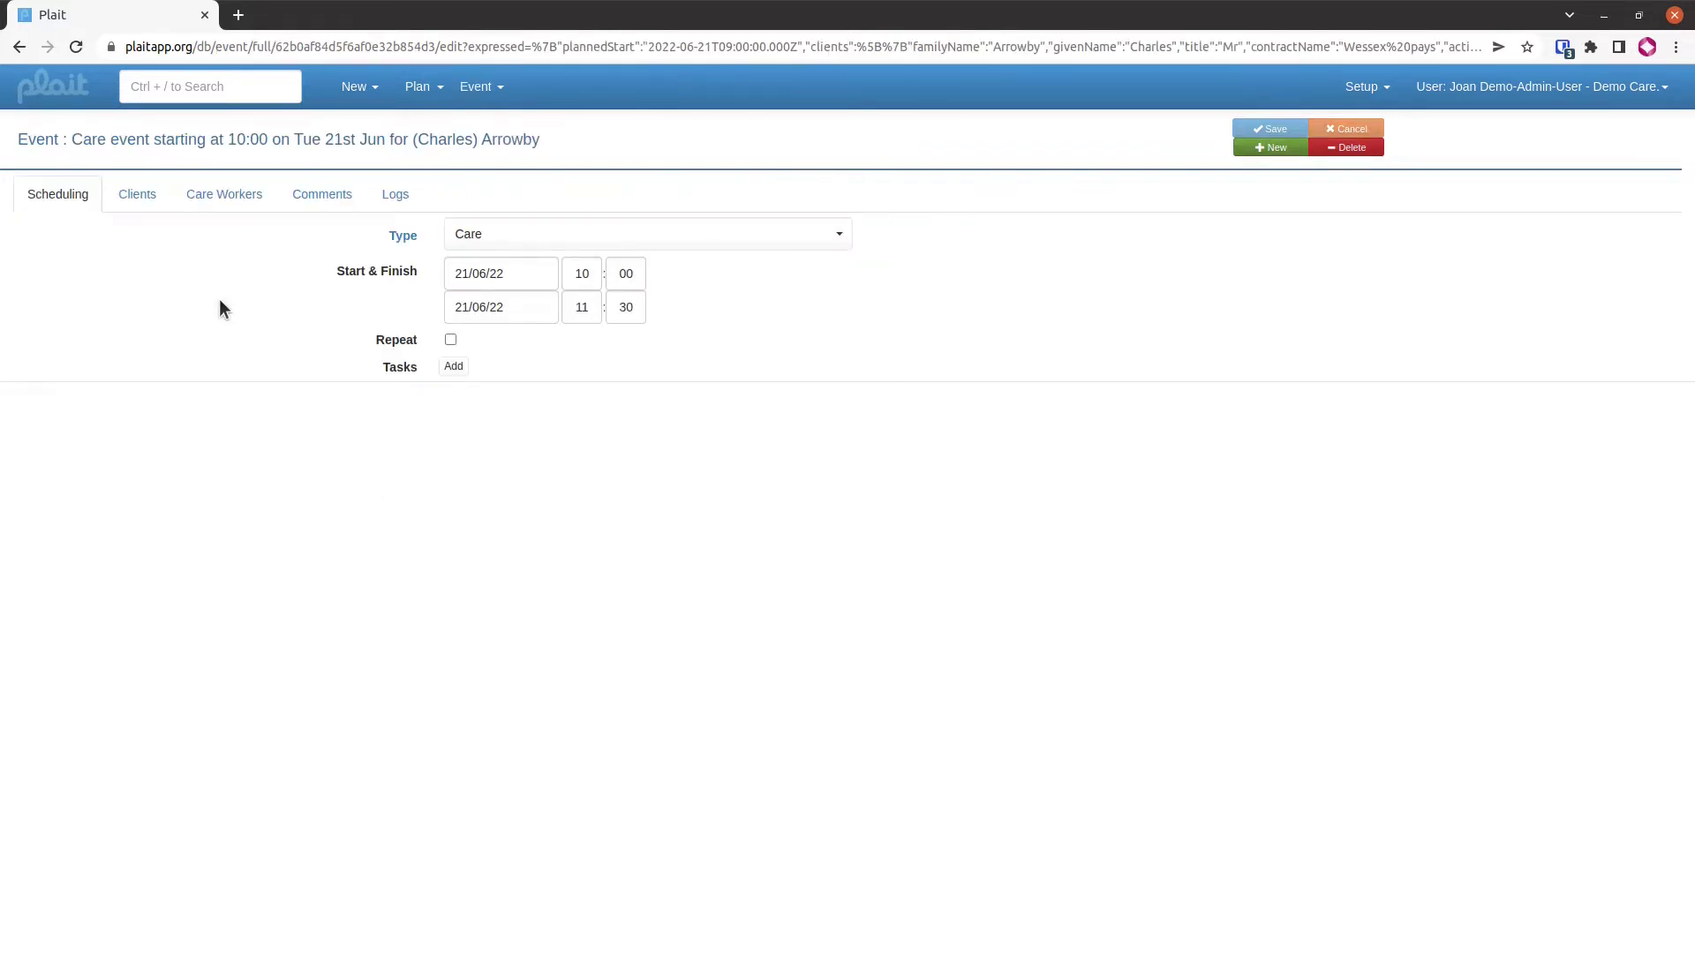
pyautogui.click(137, 201)
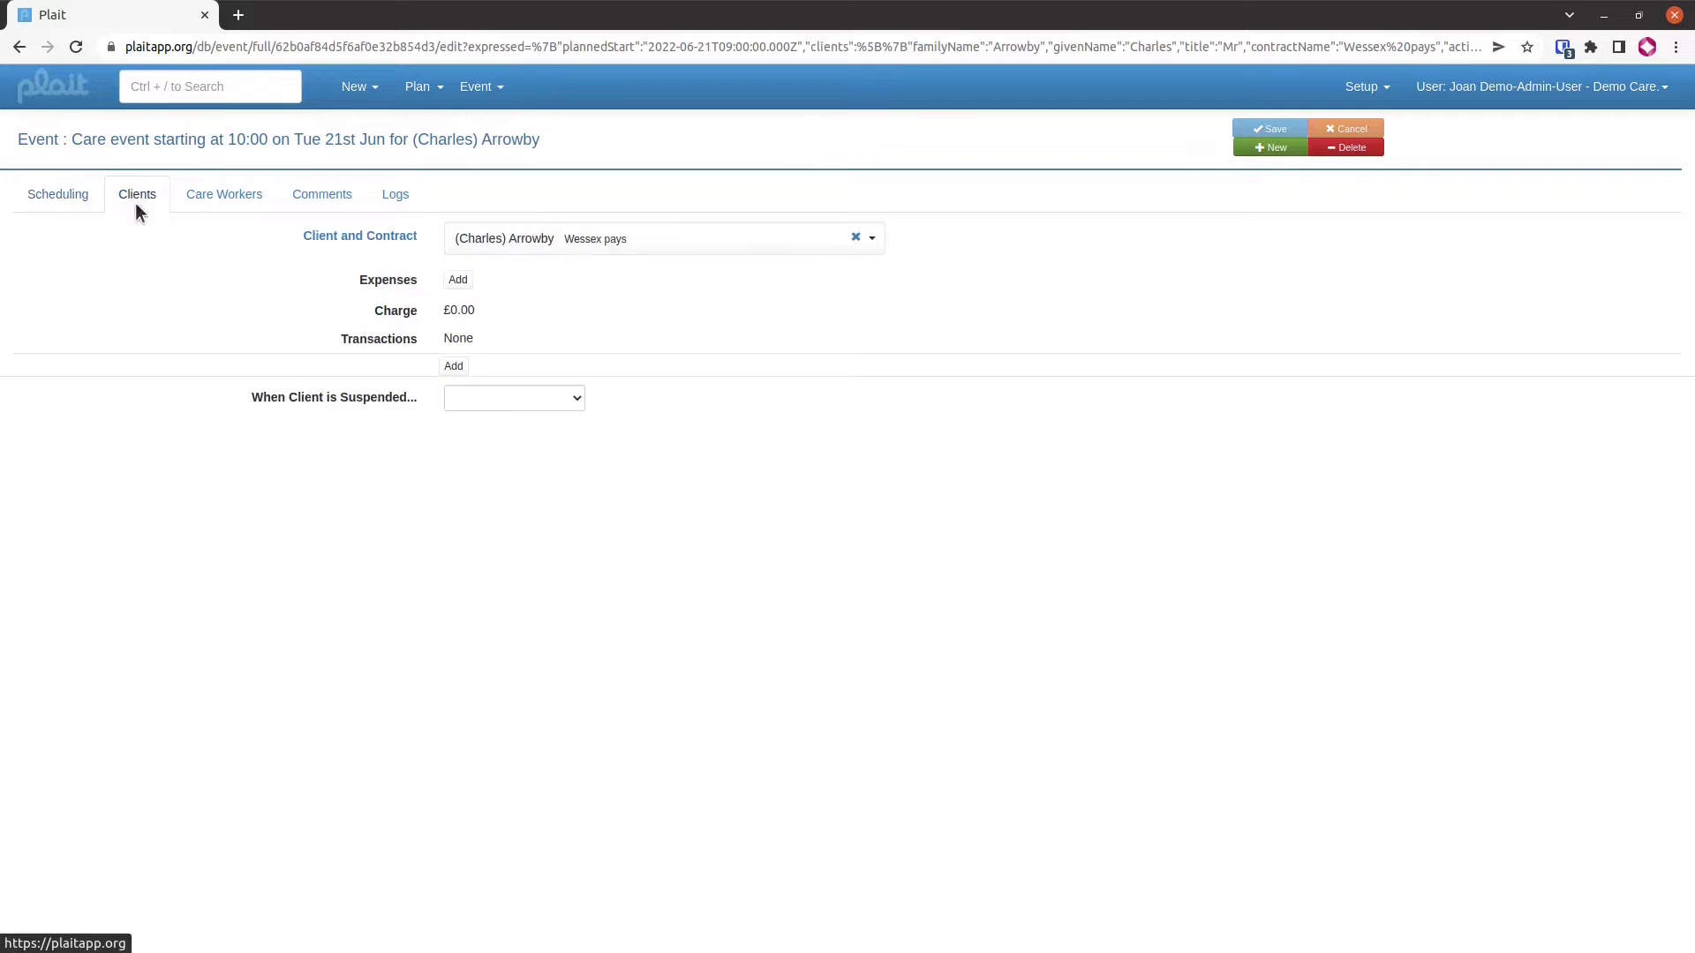
pyautogui.click(232, 203)
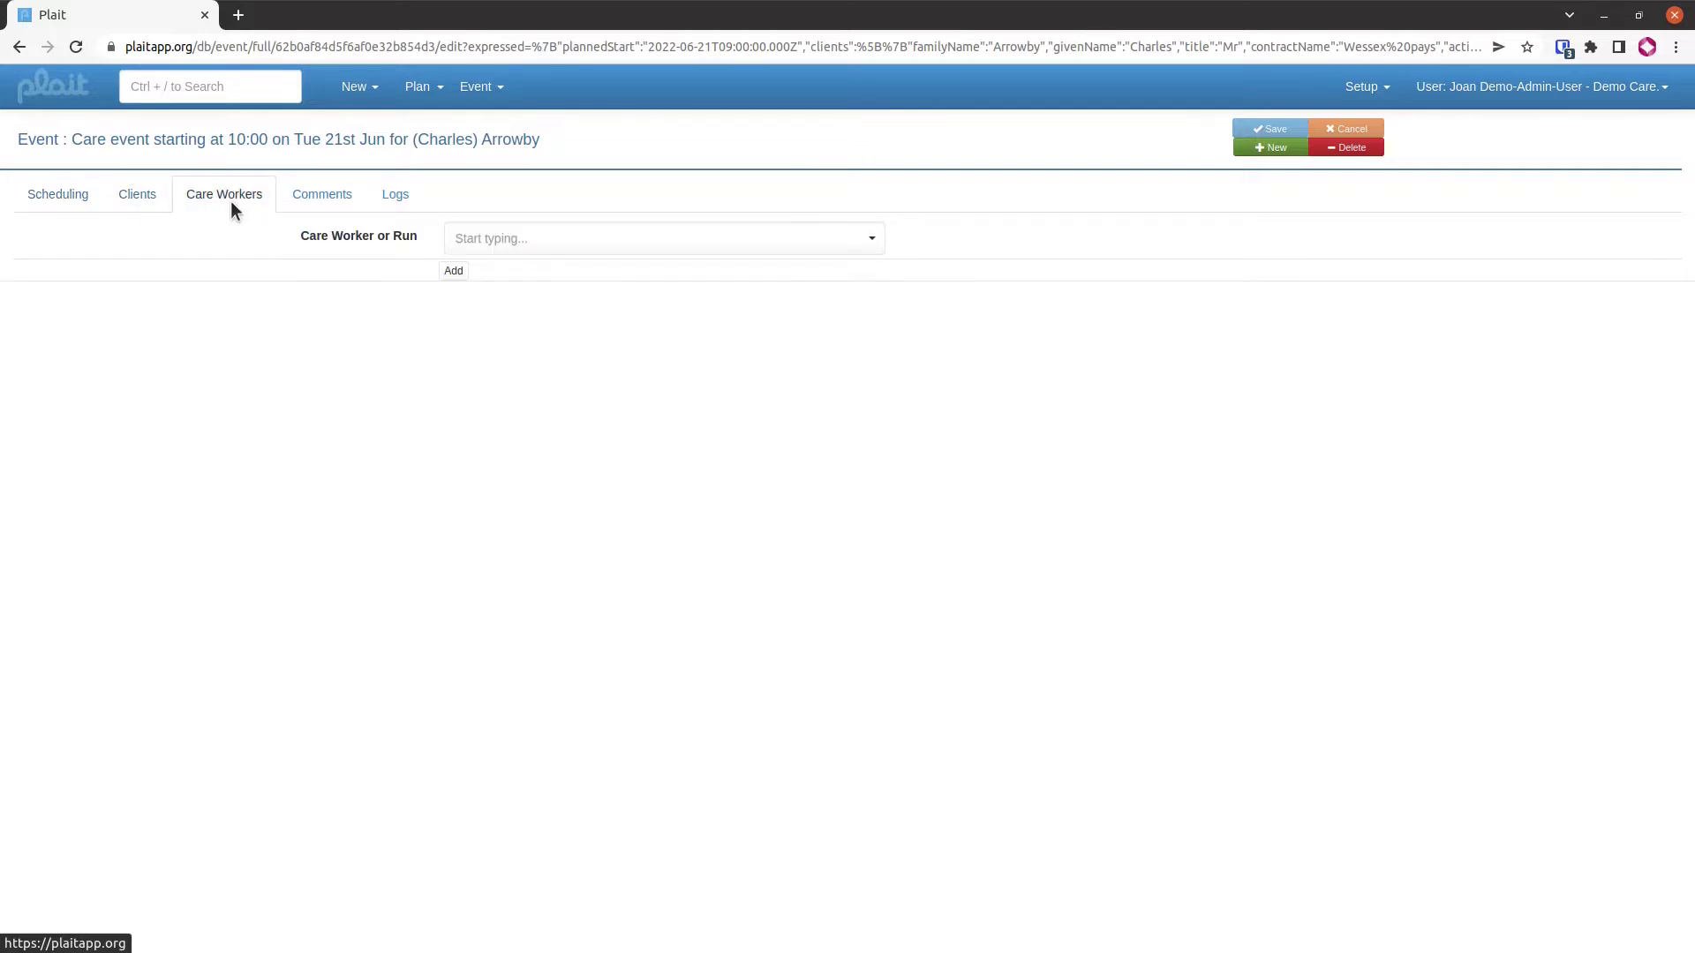
pyautogui.click(309, 202)
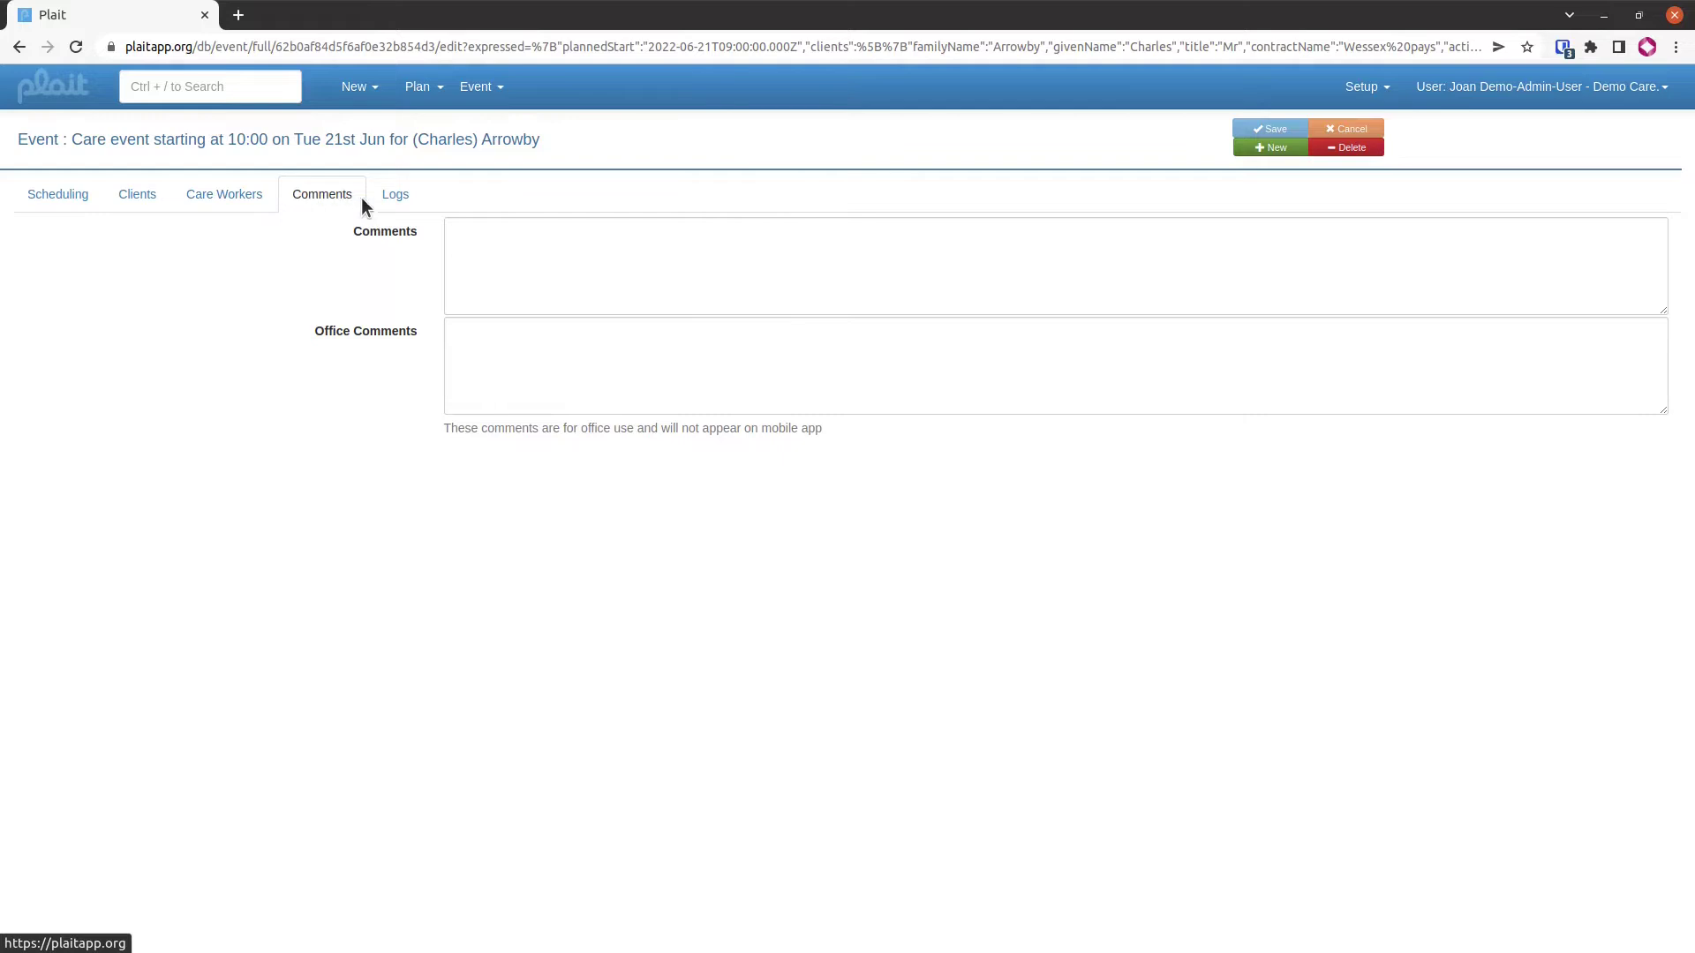
pyautogui.click(20, 48)
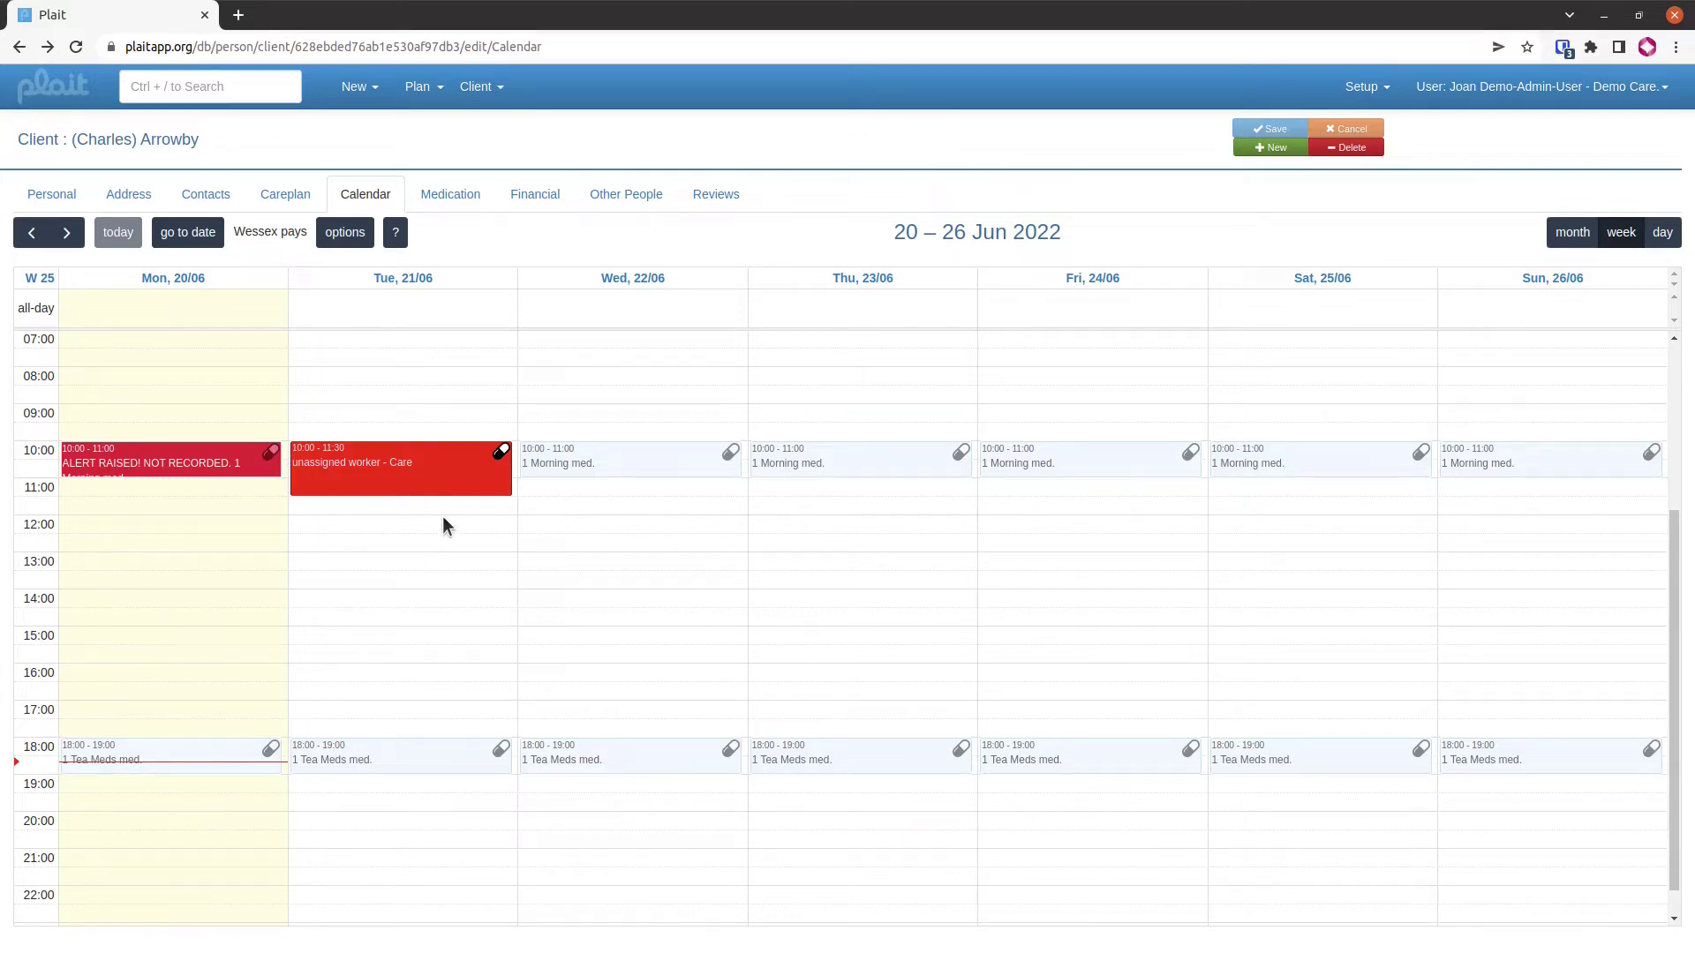
pyautogui.moveTo(442, 517); pyautogui.dragTo(441, 552)
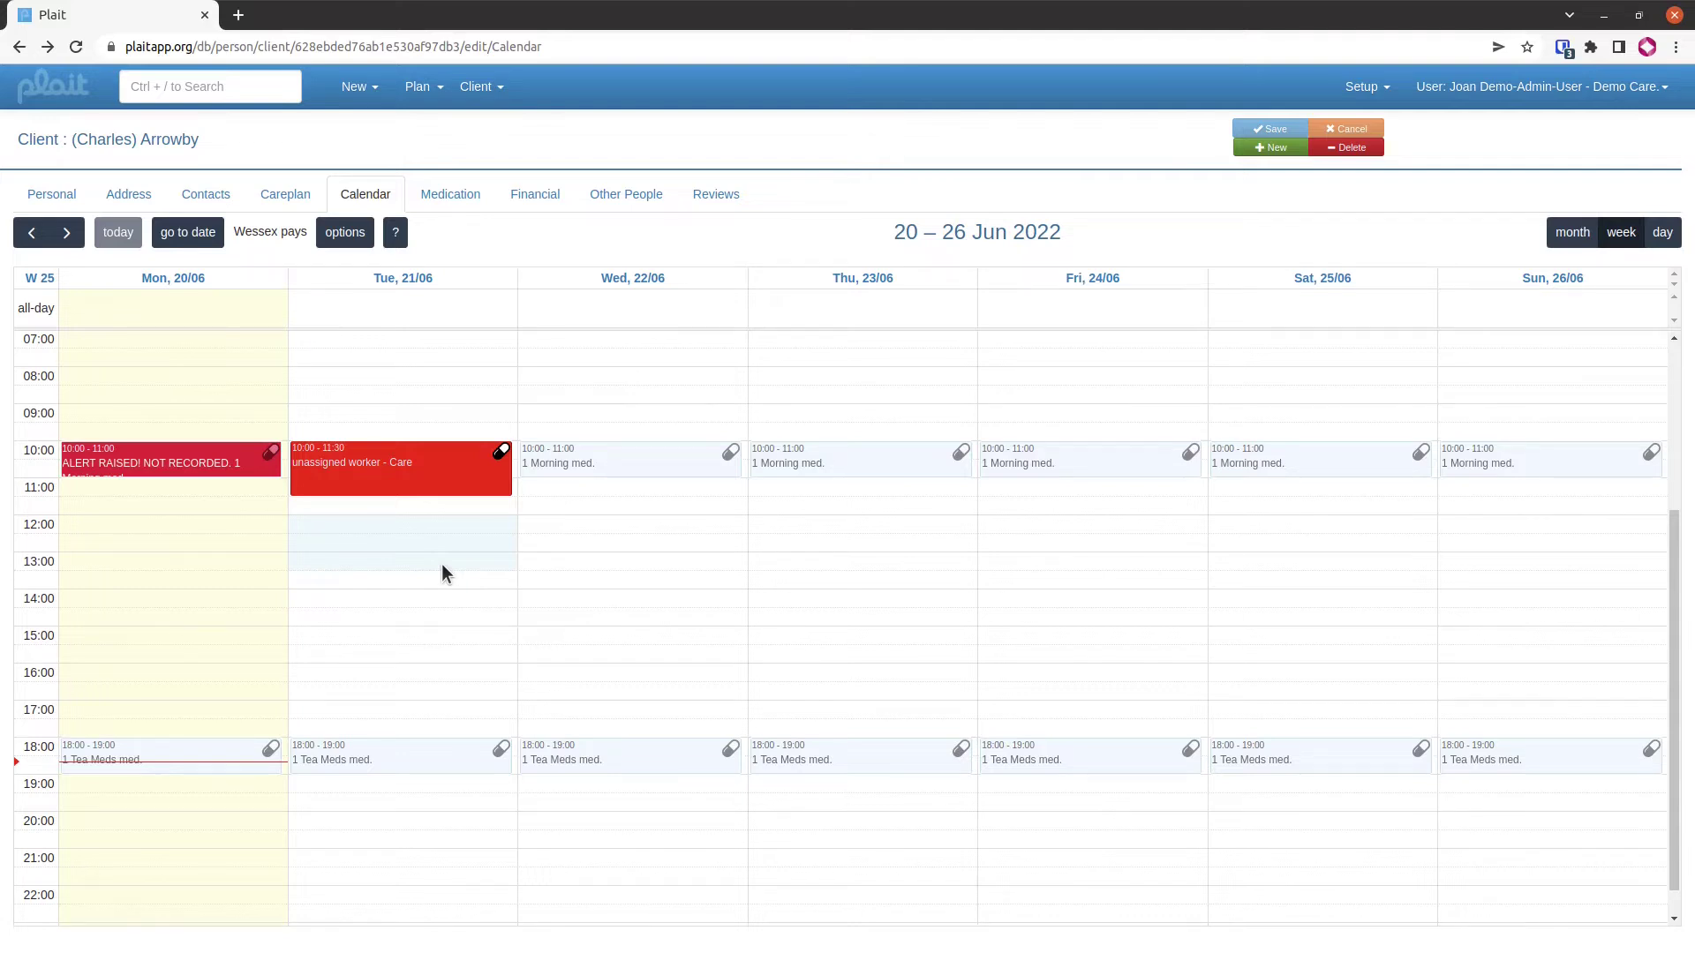
pyautogui.moveTo(441, 565); pyautogui.dragTo(441, 565)
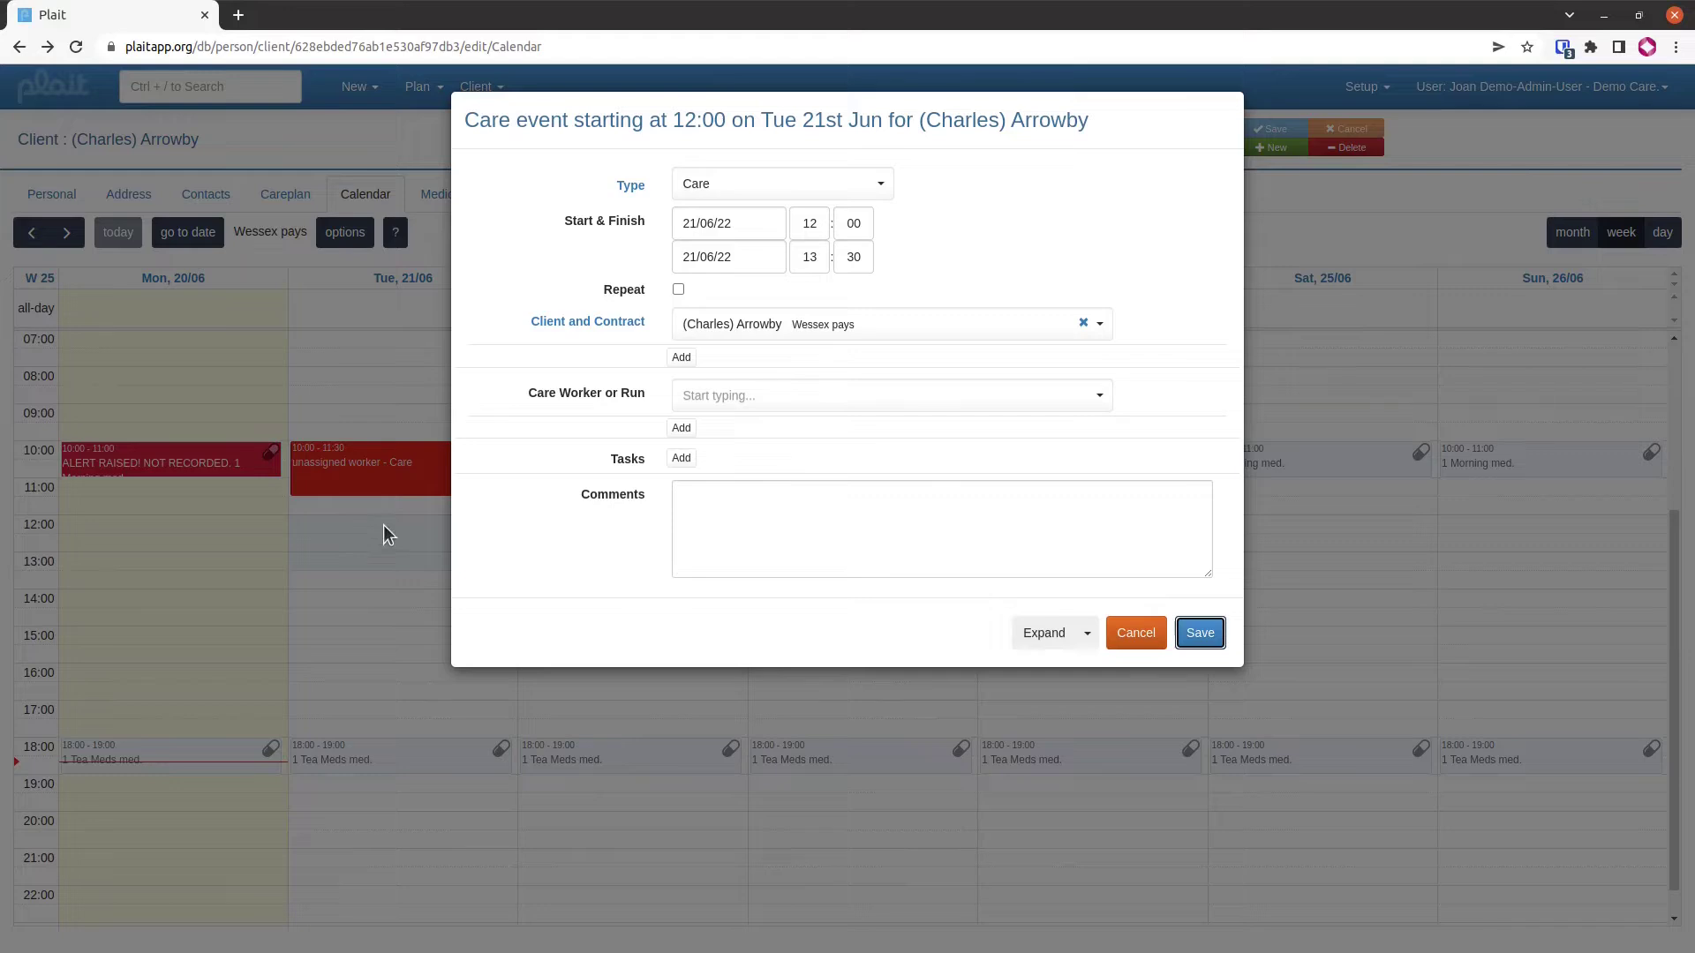
pyautogui.click(1135, 634)
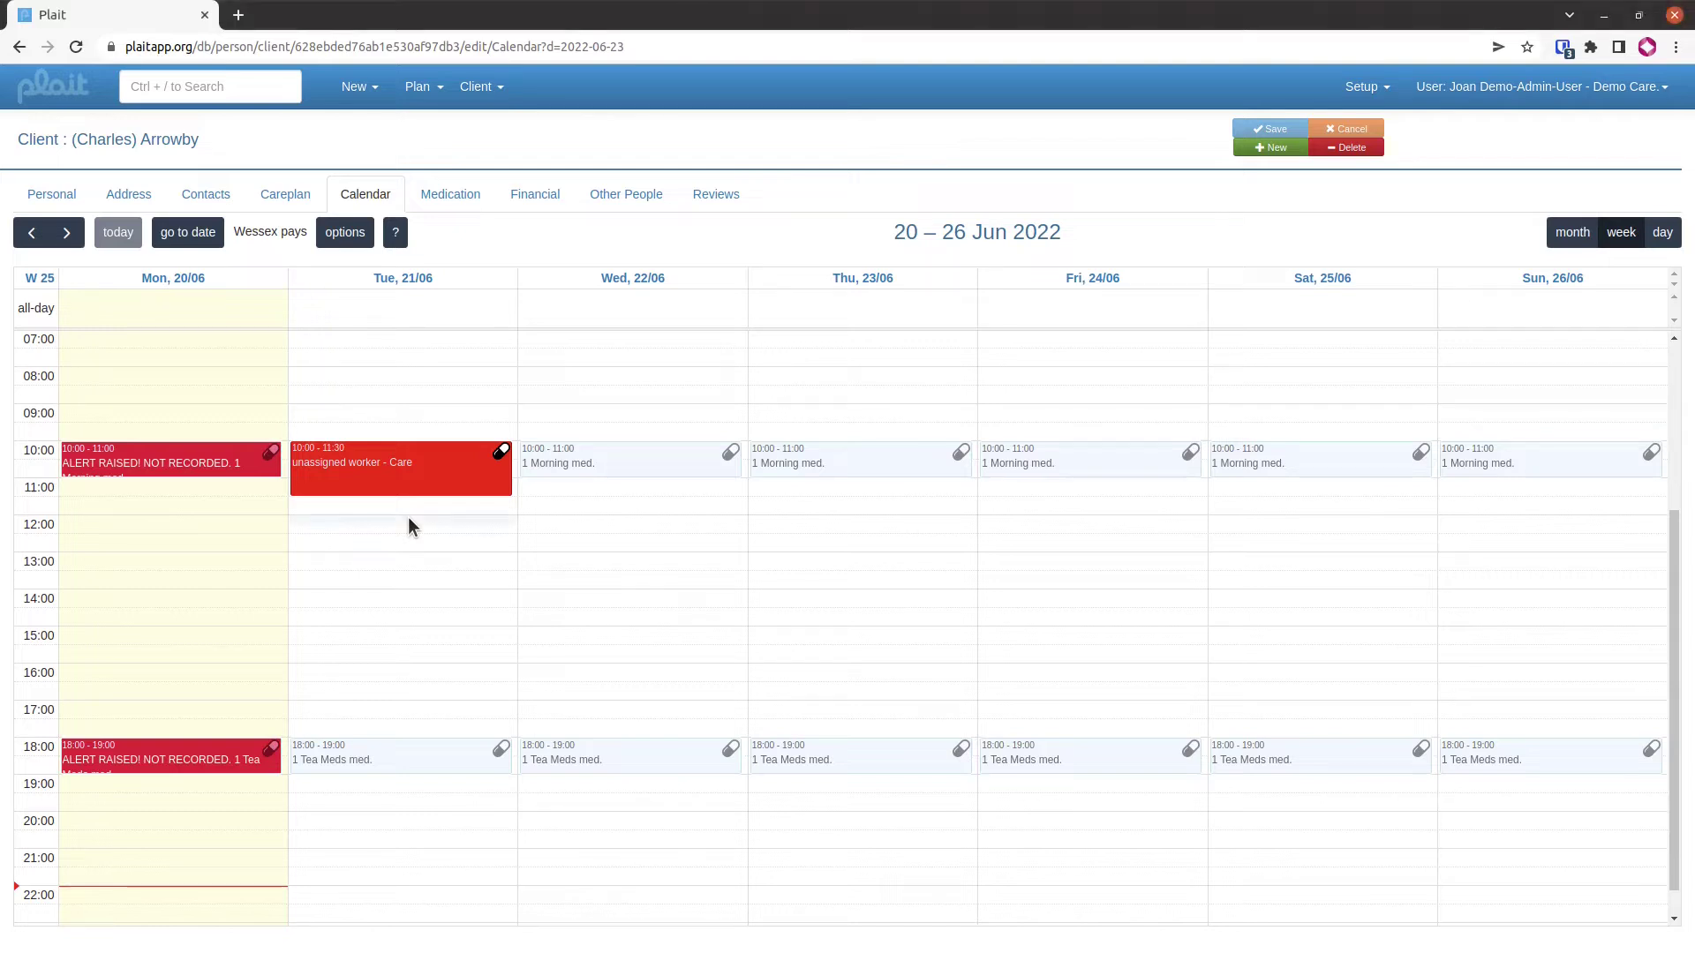
# Create a care event on Tuesday 21 June from 12:00 to 13:30 and delete it from the calendar
pyautogui.moveTo(410, 528); pyautogui.dragTo(416, 563)
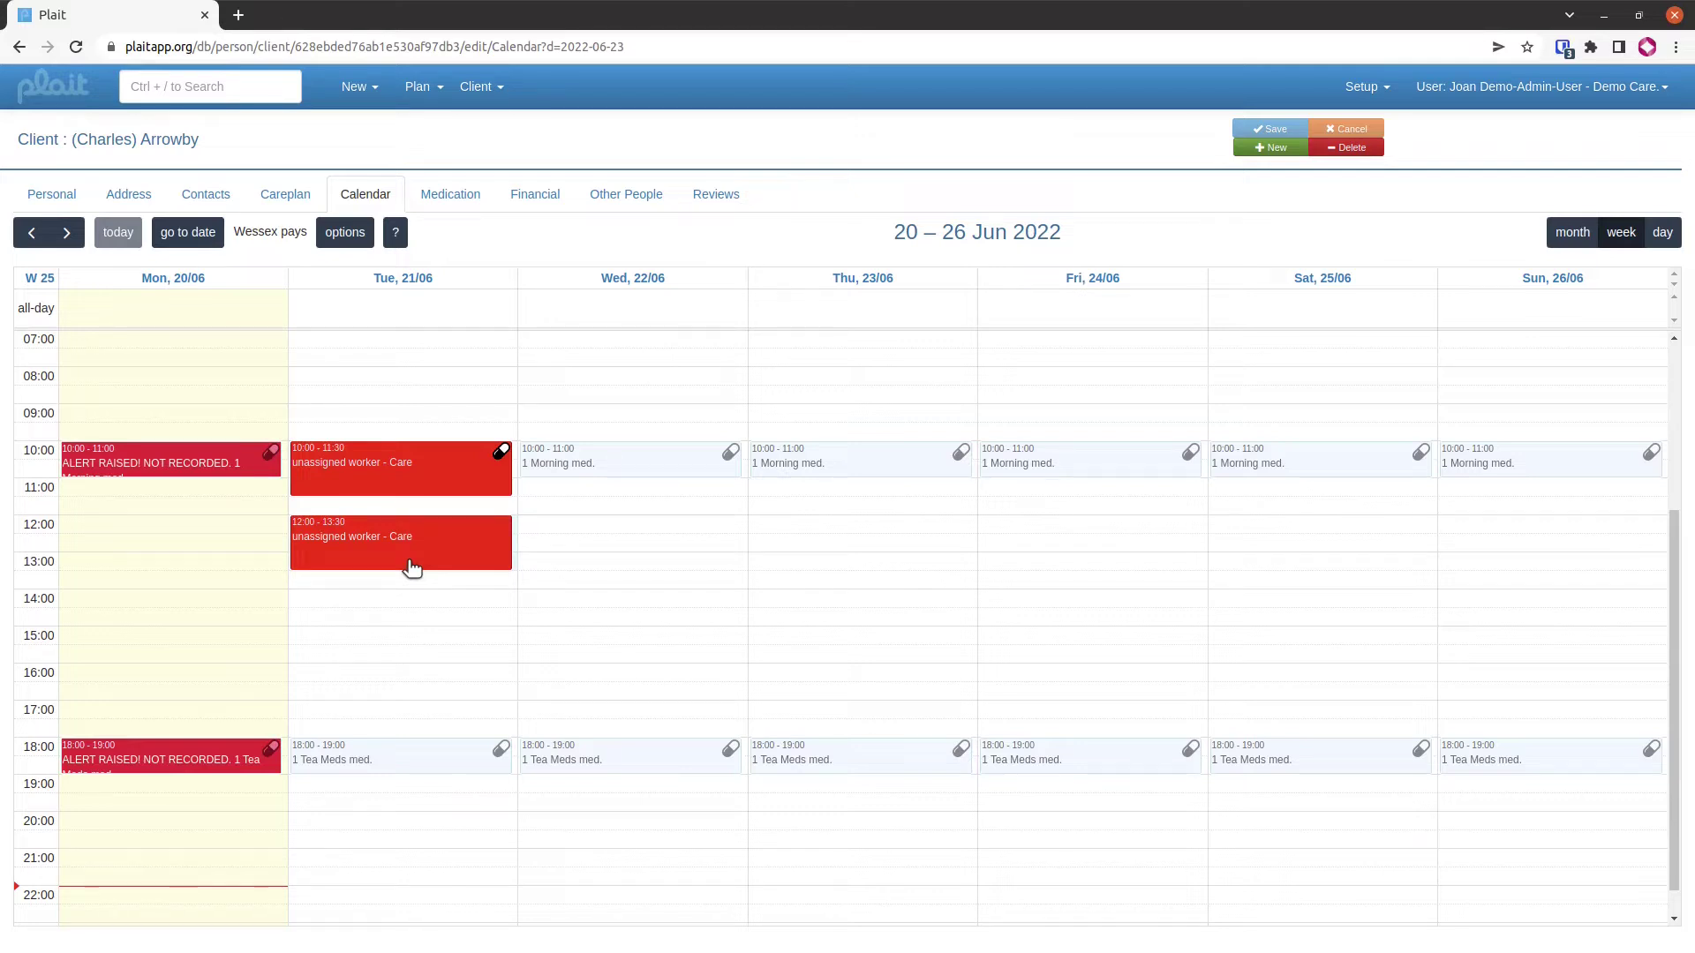
pyautogui.click(460, 565)
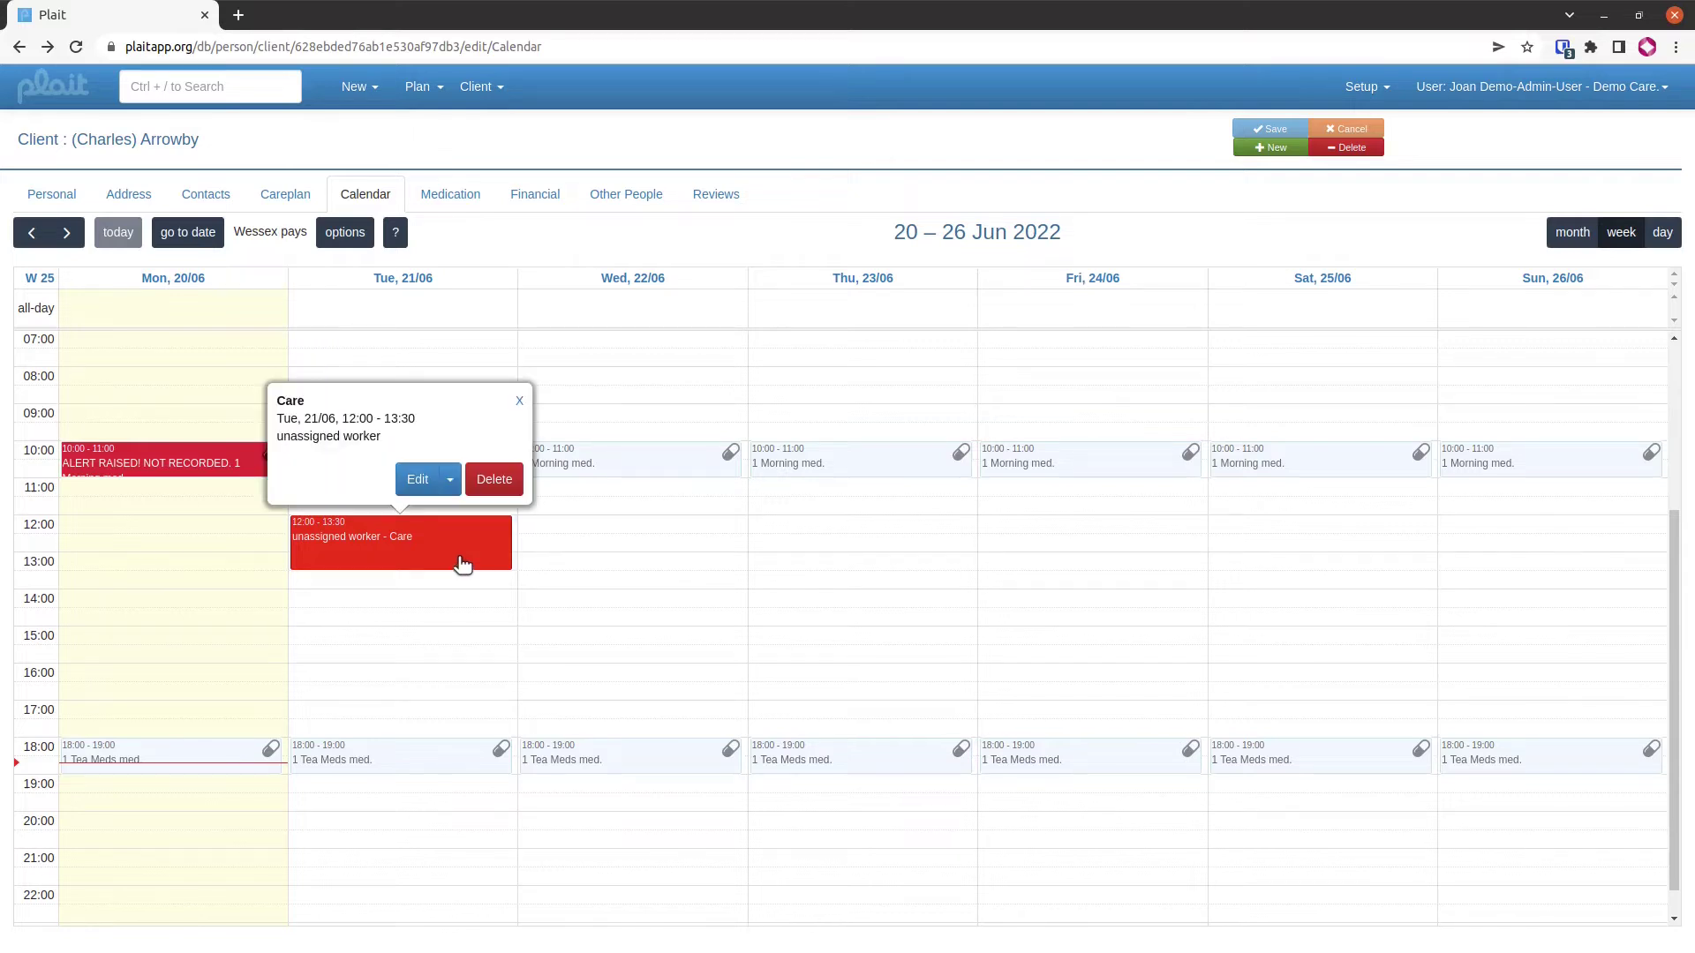
pyautogui.press('Delete')
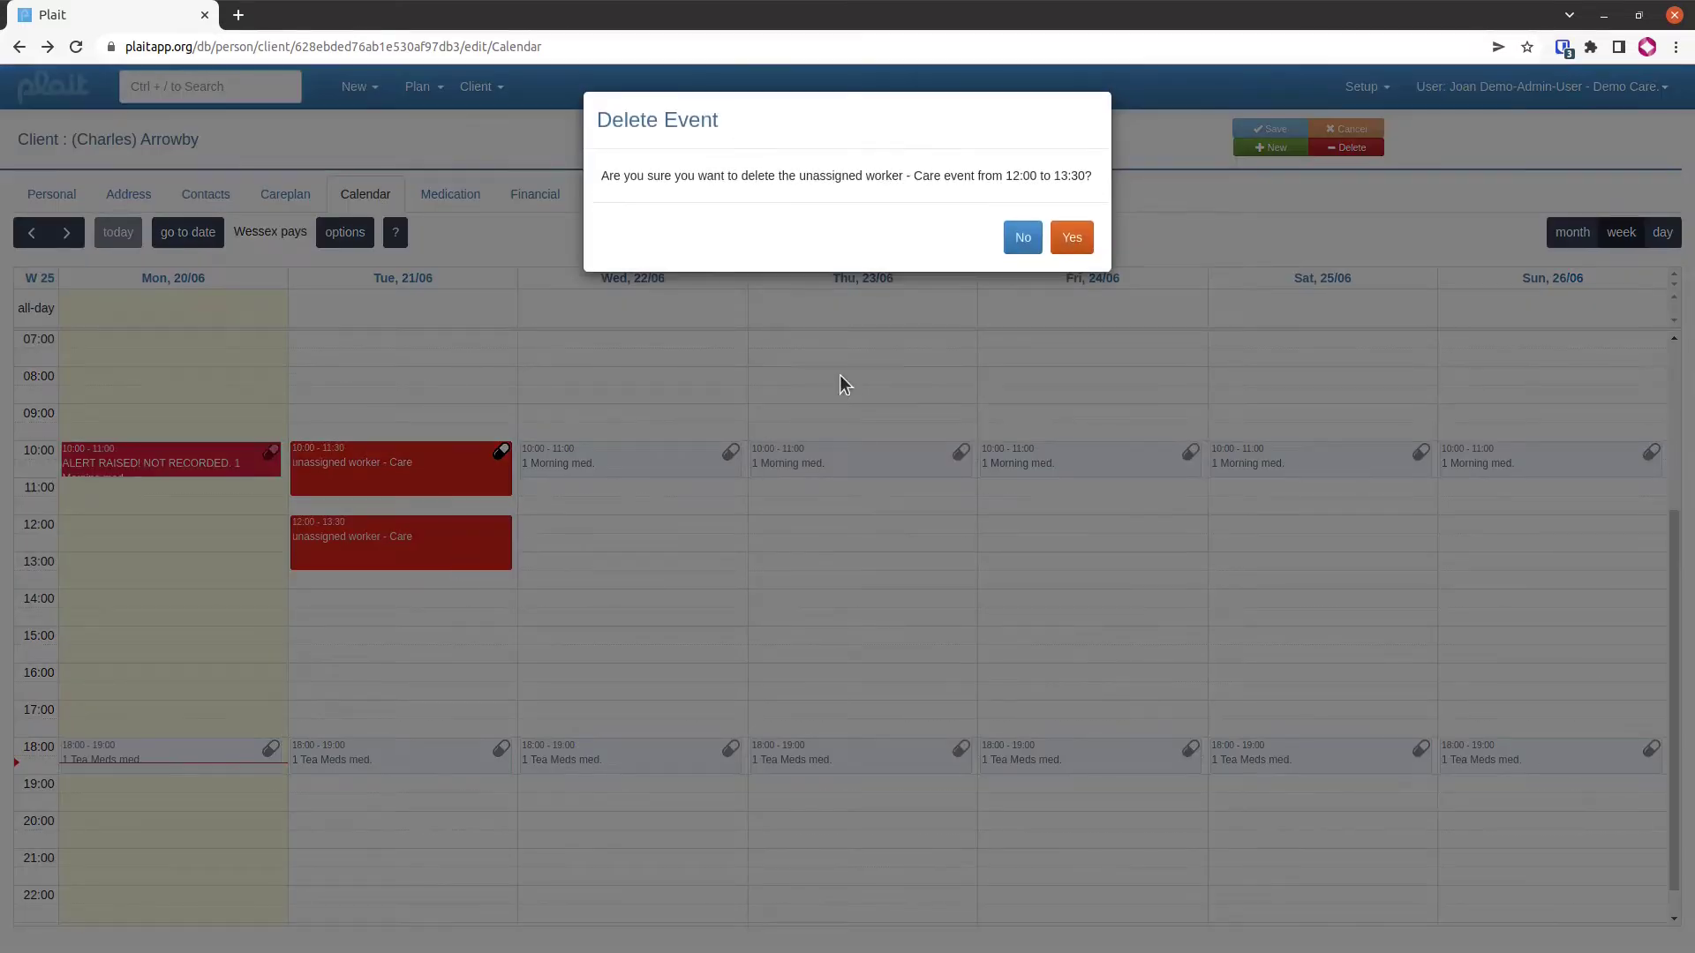
pyautogui.click(1071, 244)
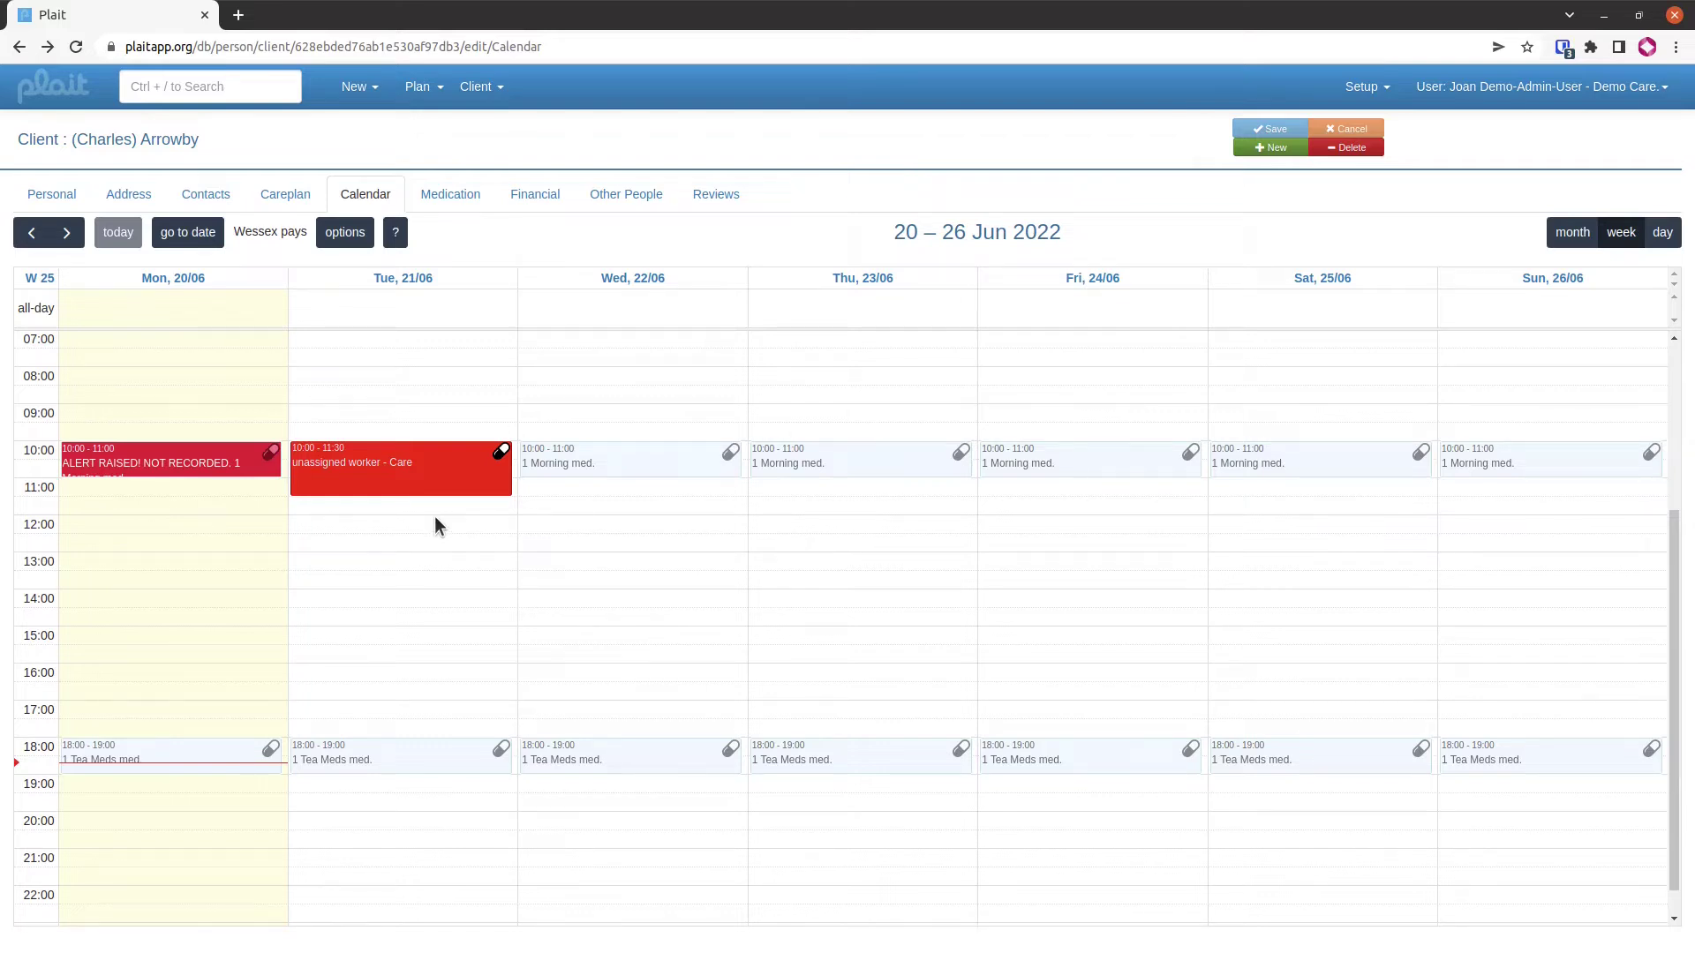
# Start a new care event on Tuesday 21 June from 12:00 to 13:30 and make it repeating
pyautogui.moveTo(436, 526); pyautogui.dragTo(438, 567)
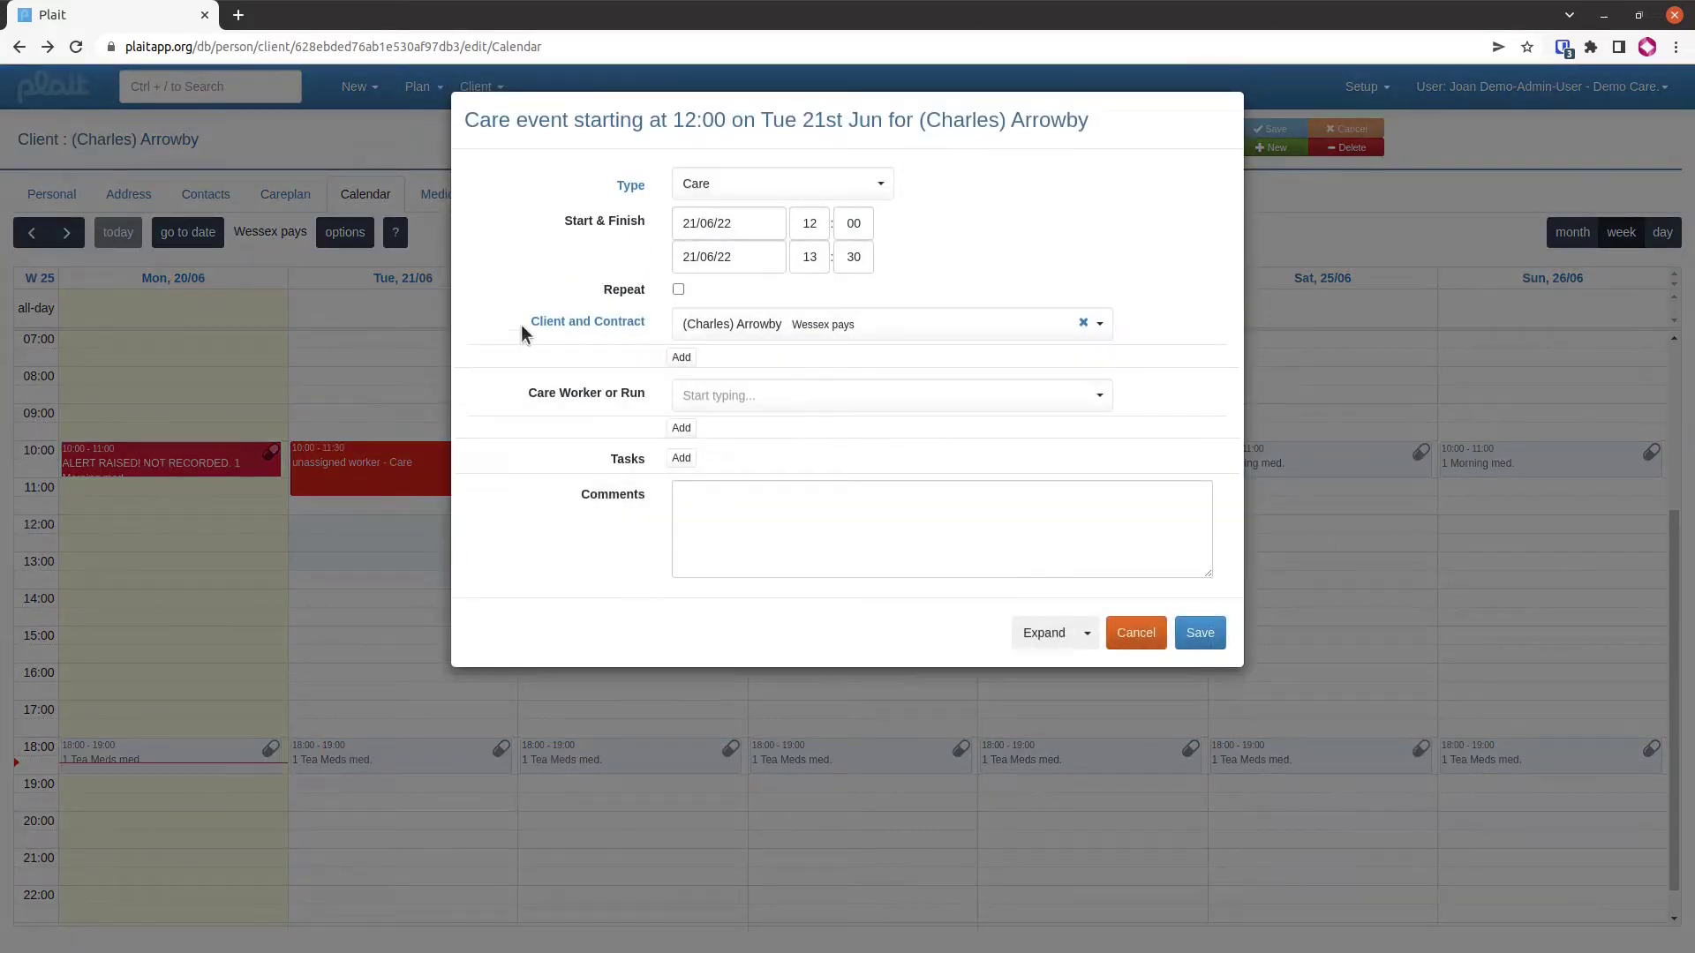
pyautogui.click(678, 290)
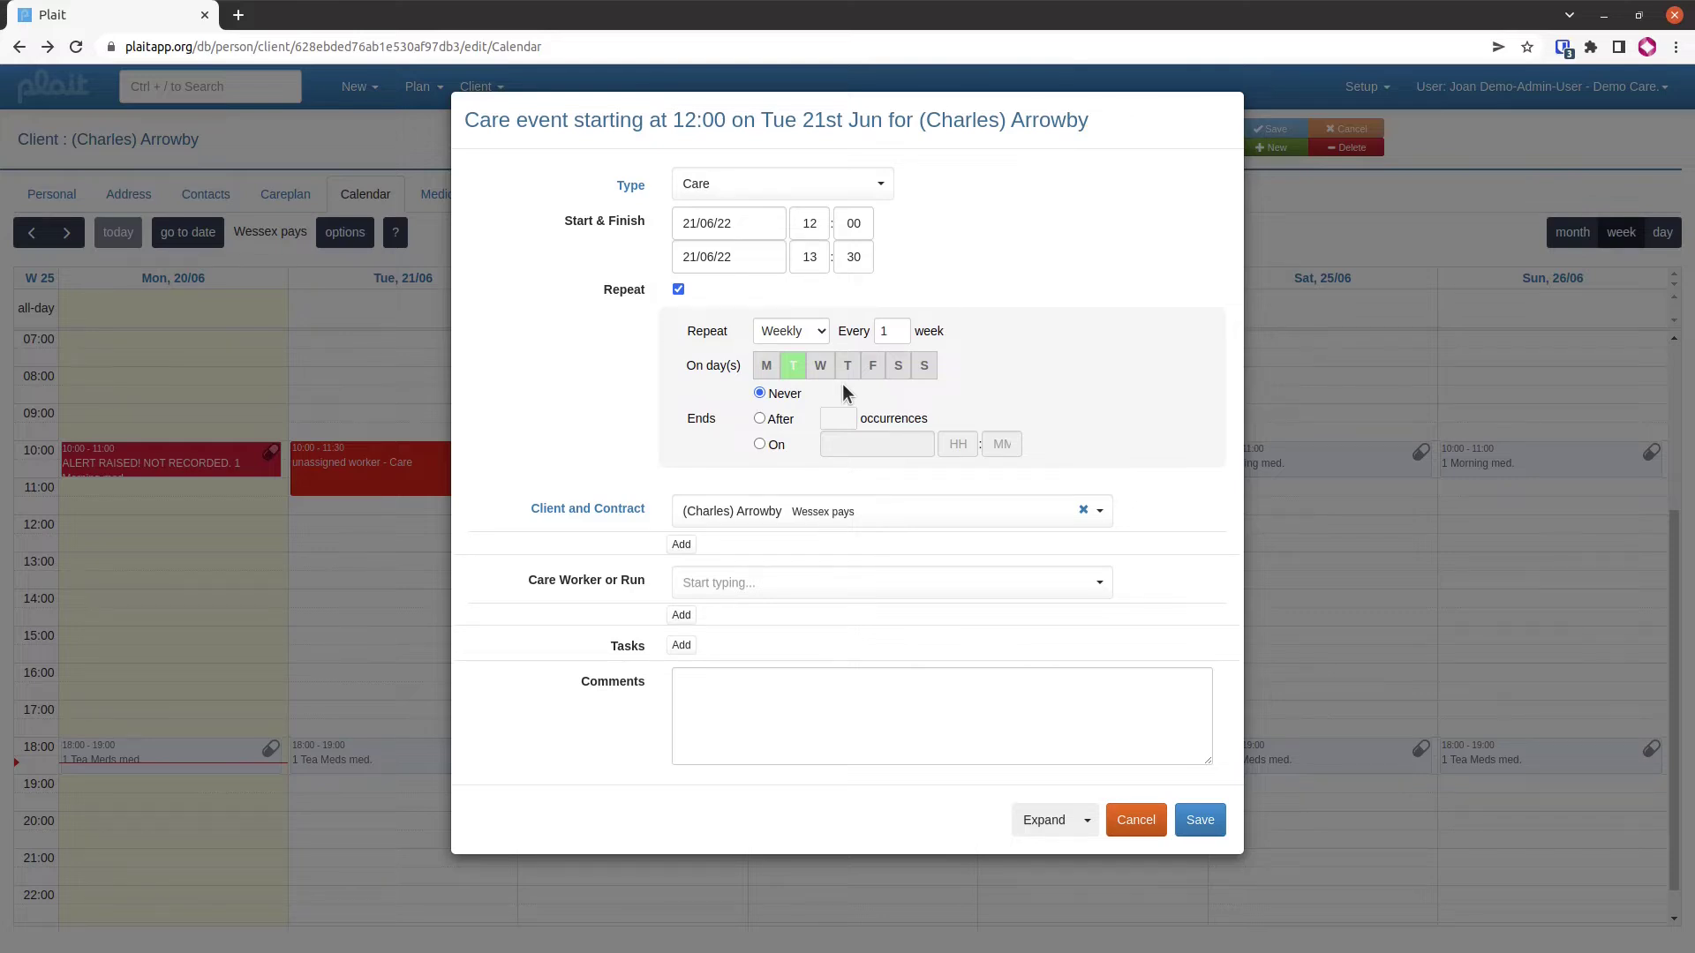
# Set the new care event to repeat daily, every 7 days
pyautogui.click(819, 331)
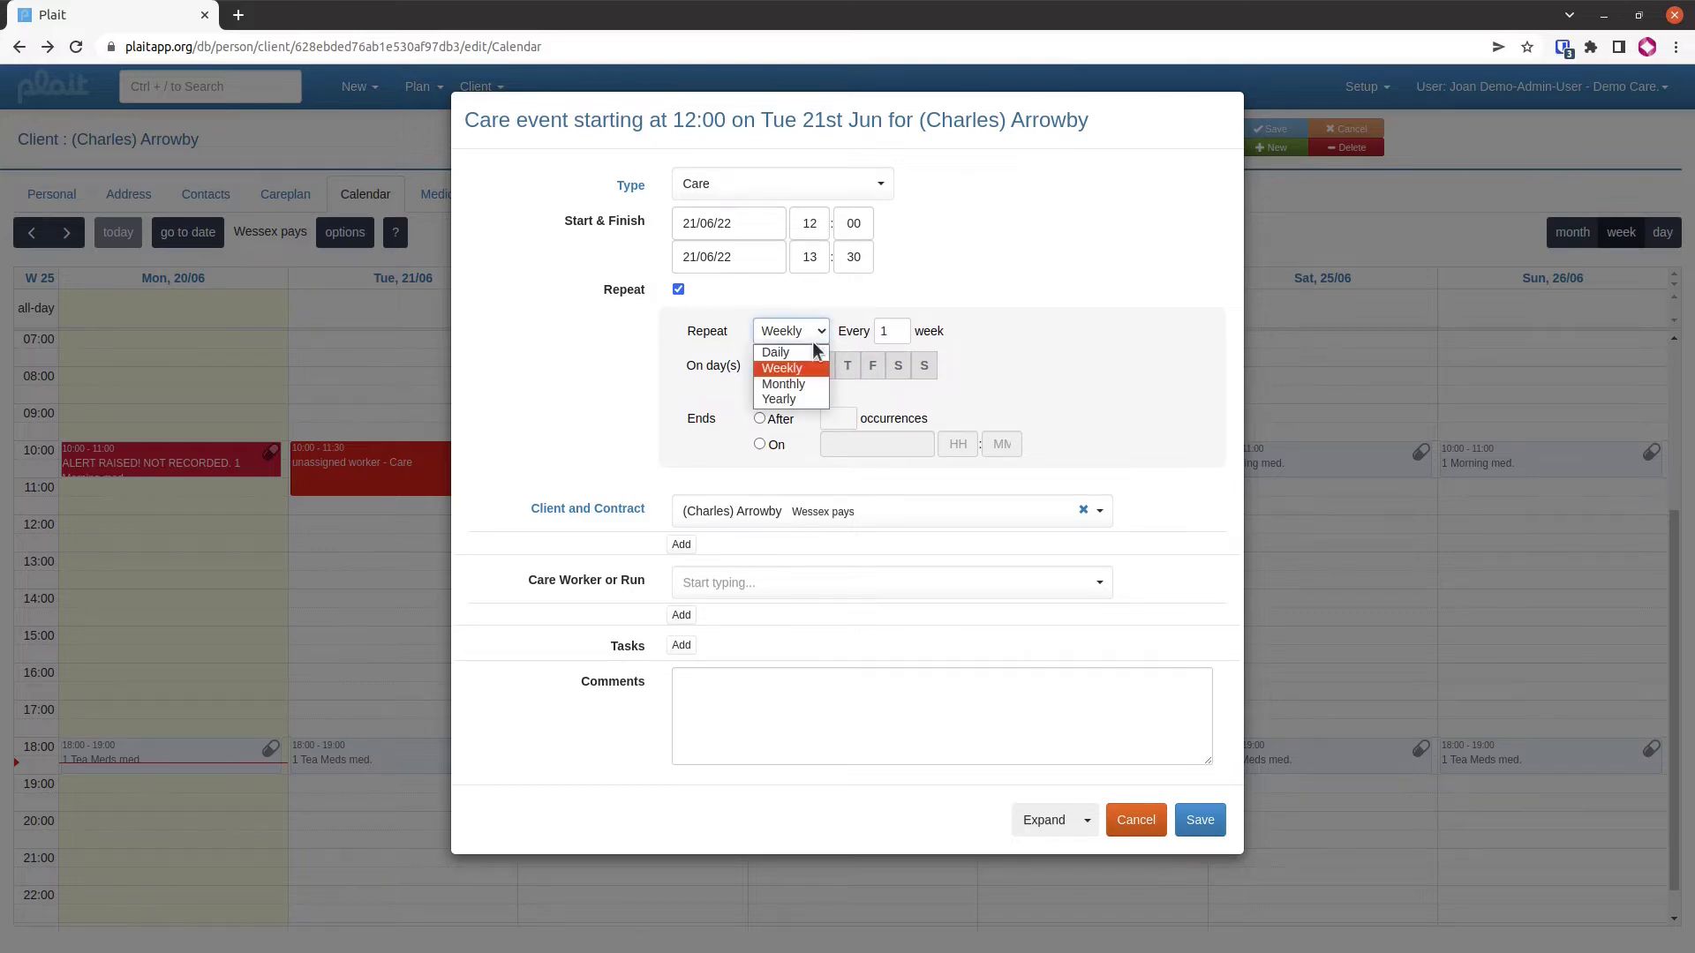
pyautogui.click(805, 349)
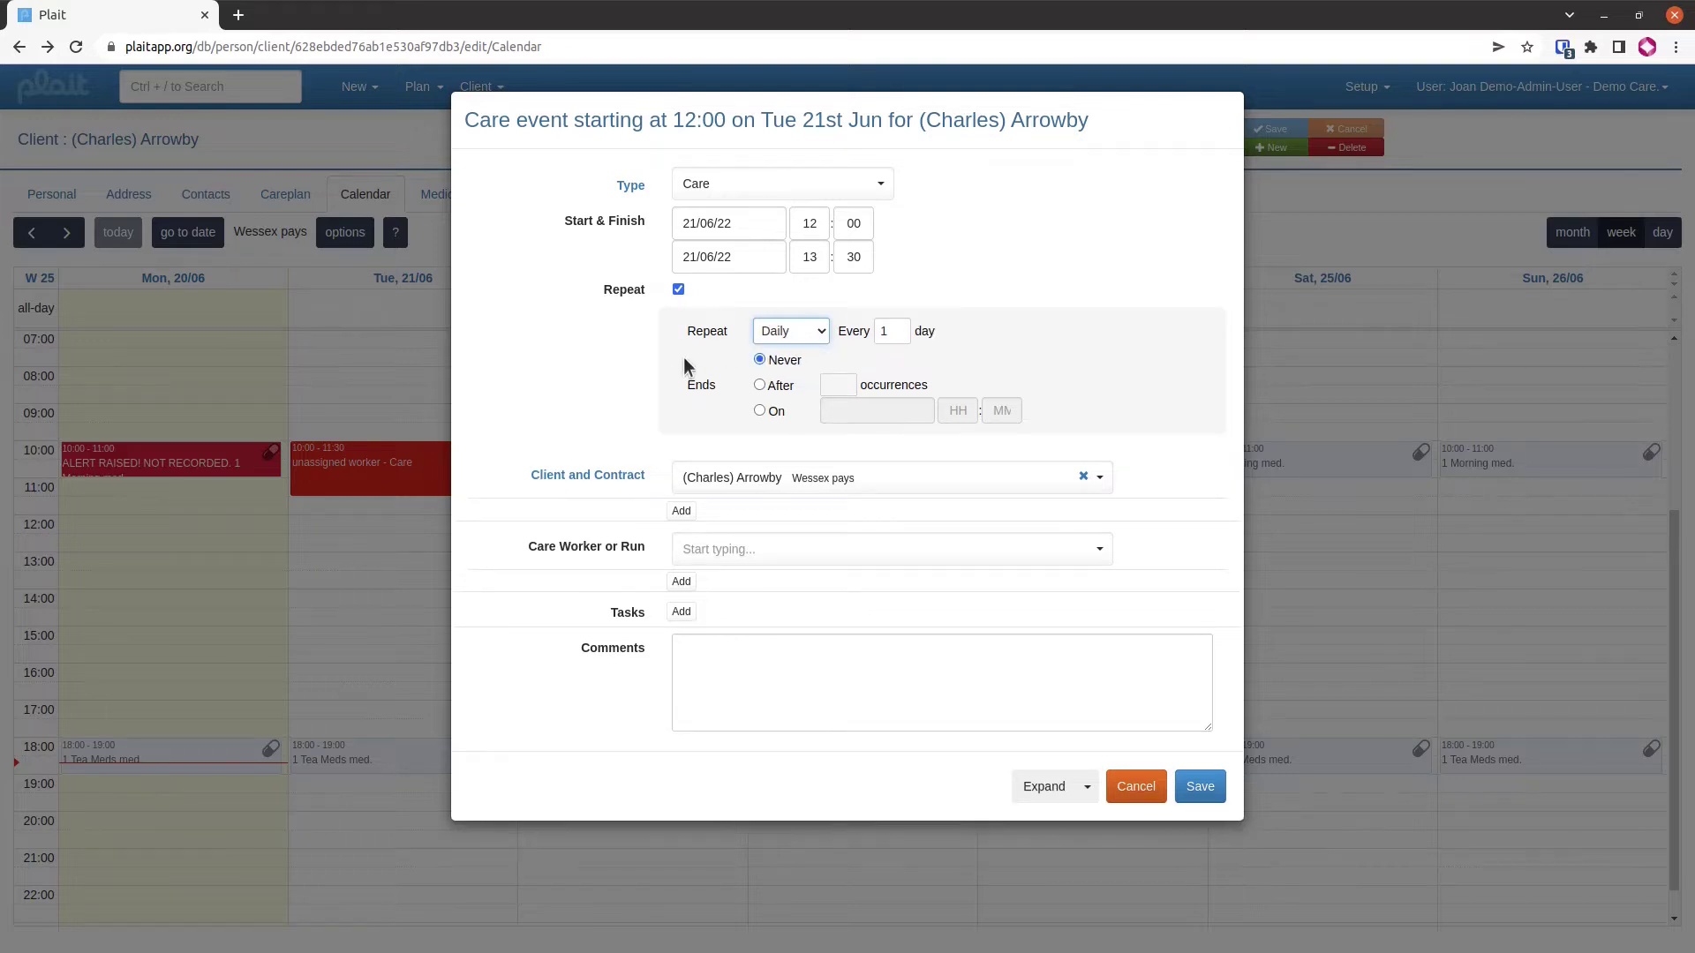
pyautogui.click(899, 326)
pyautogui.doubleClick(898, 326)
pyautogui.click(899, 327)
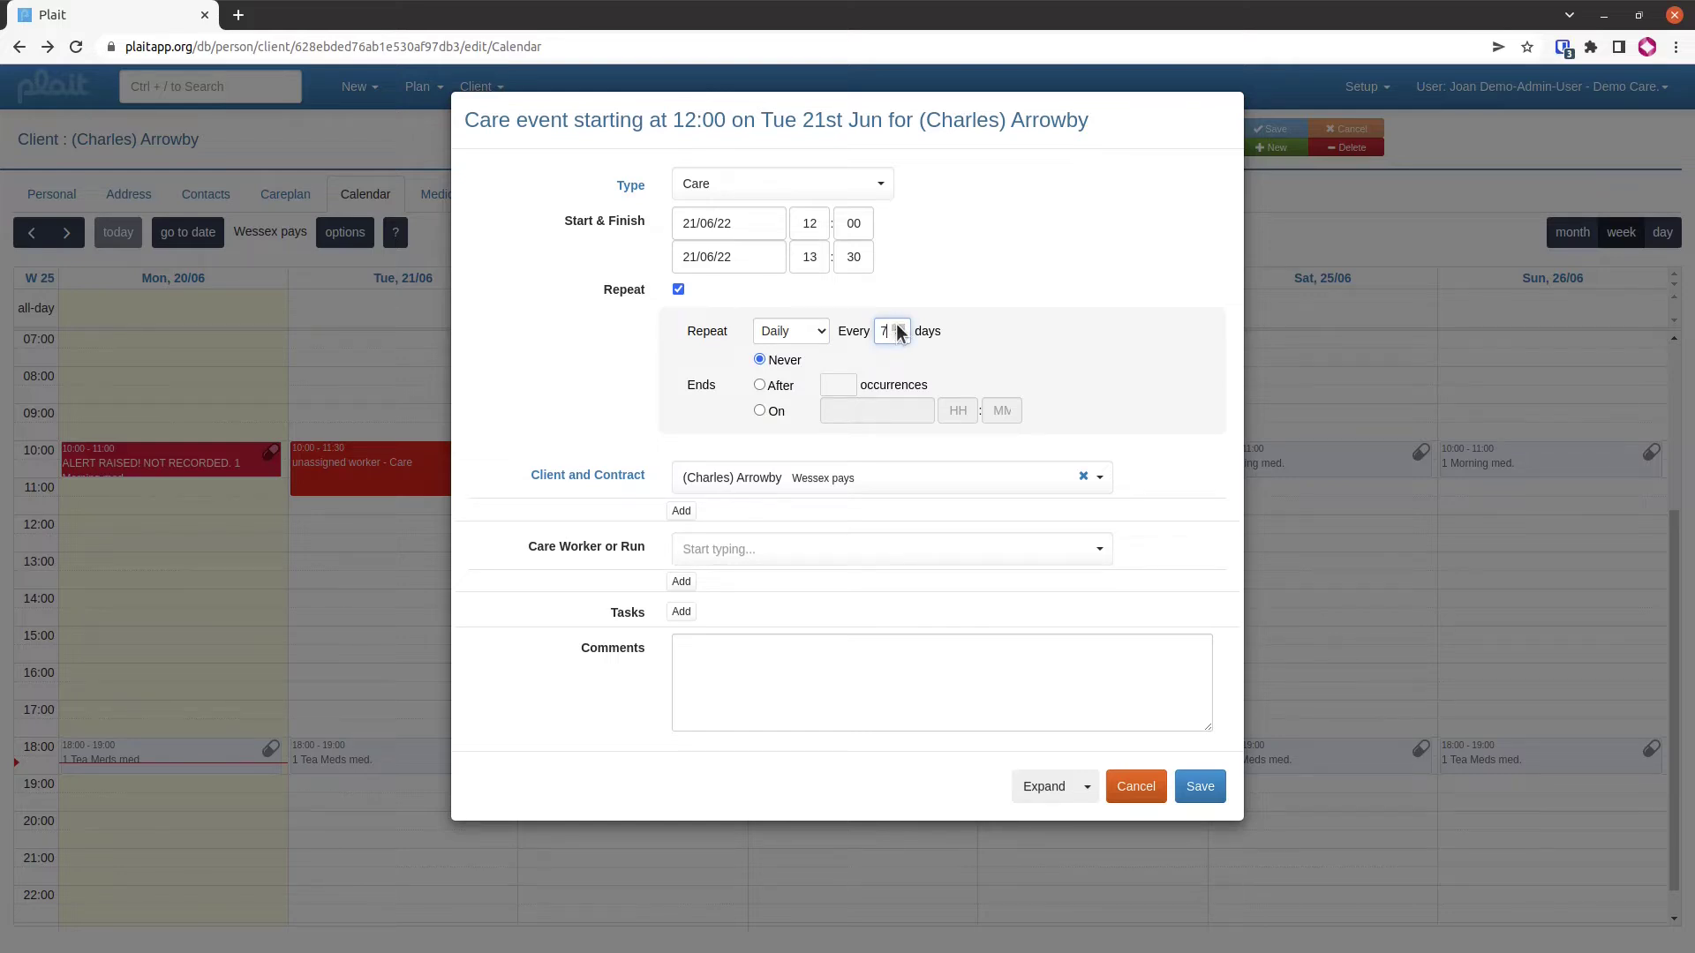
# Set the new care event to repeat weekly, every 1 week, on Monday through Friday
pyautogui.click(822, 332)
pyautogui.click(801, 369)
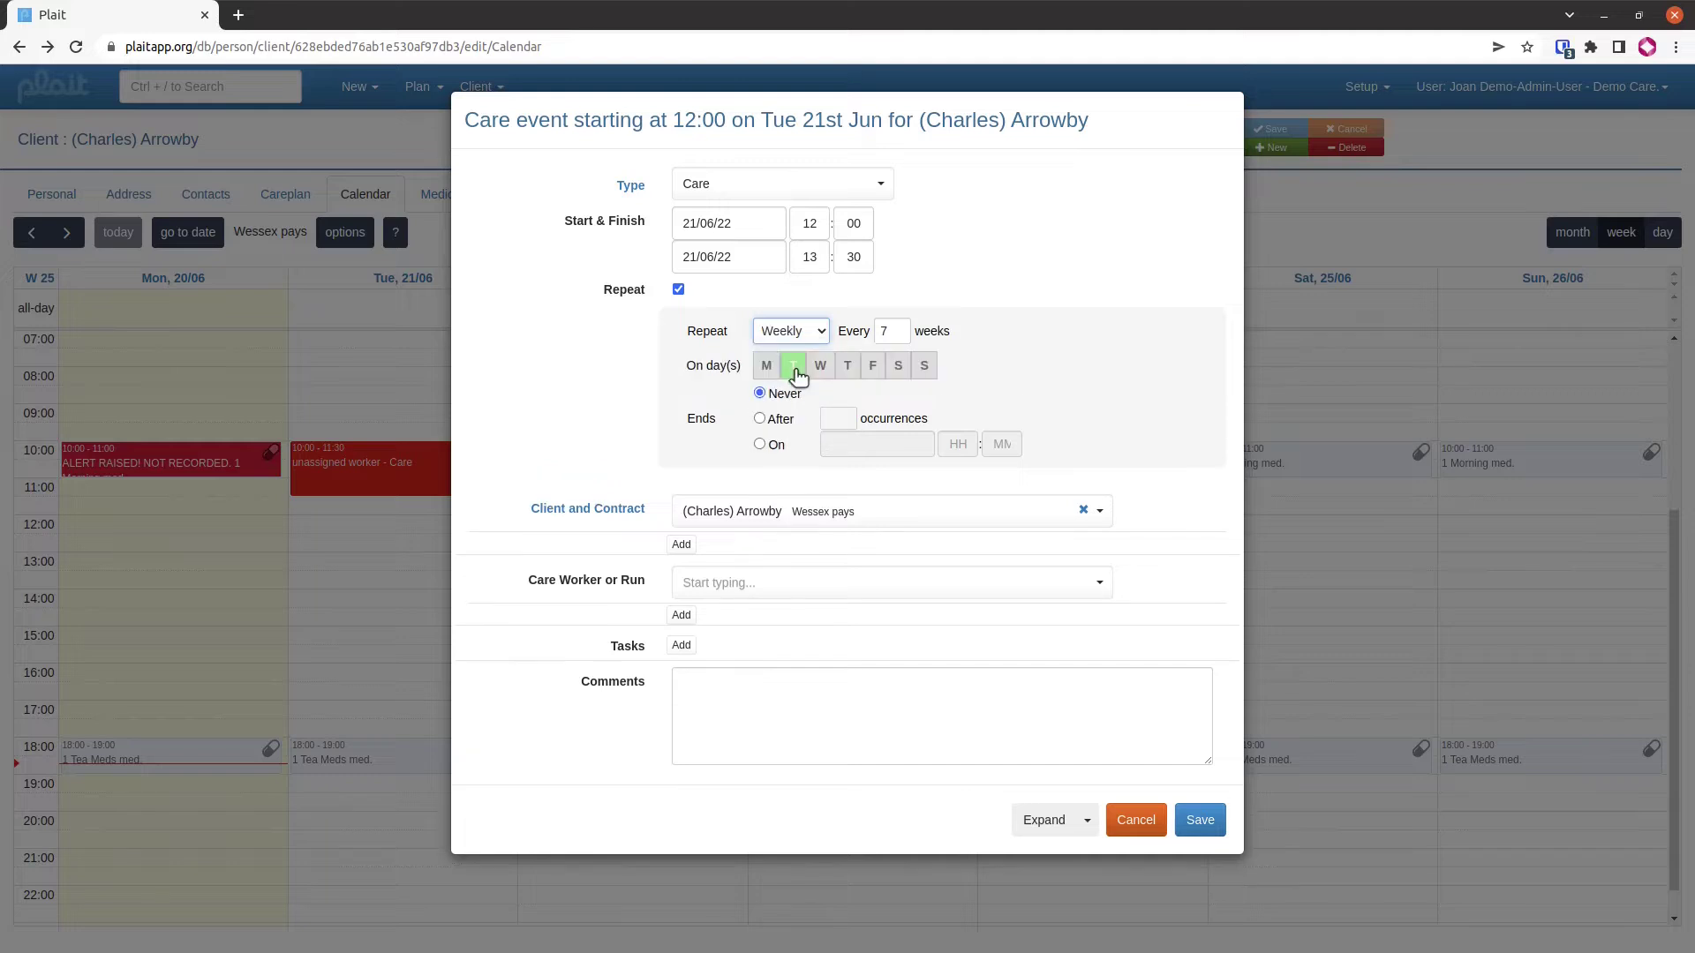
pyautogui.doubleClick(883, 332)
pyautogui.write('1')
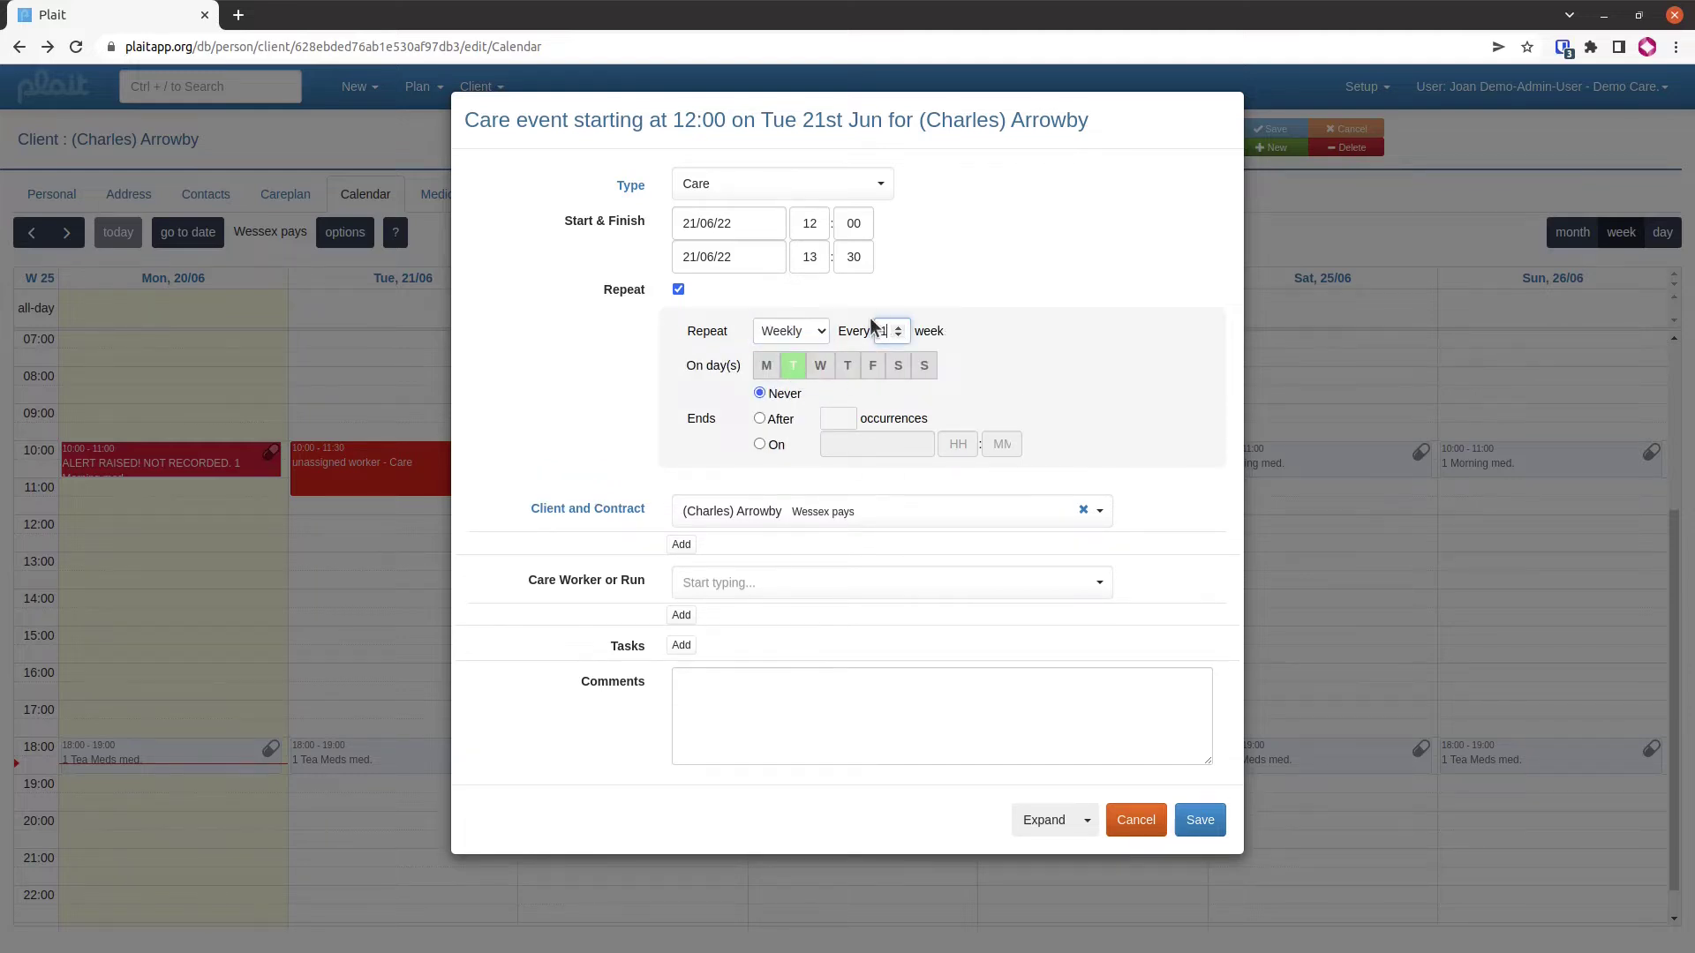
pyautogui.click(823, 371)
pyautogui.click(767, 369)
pyautogui.click(852, 373)
pyautogui.click(871, 374)
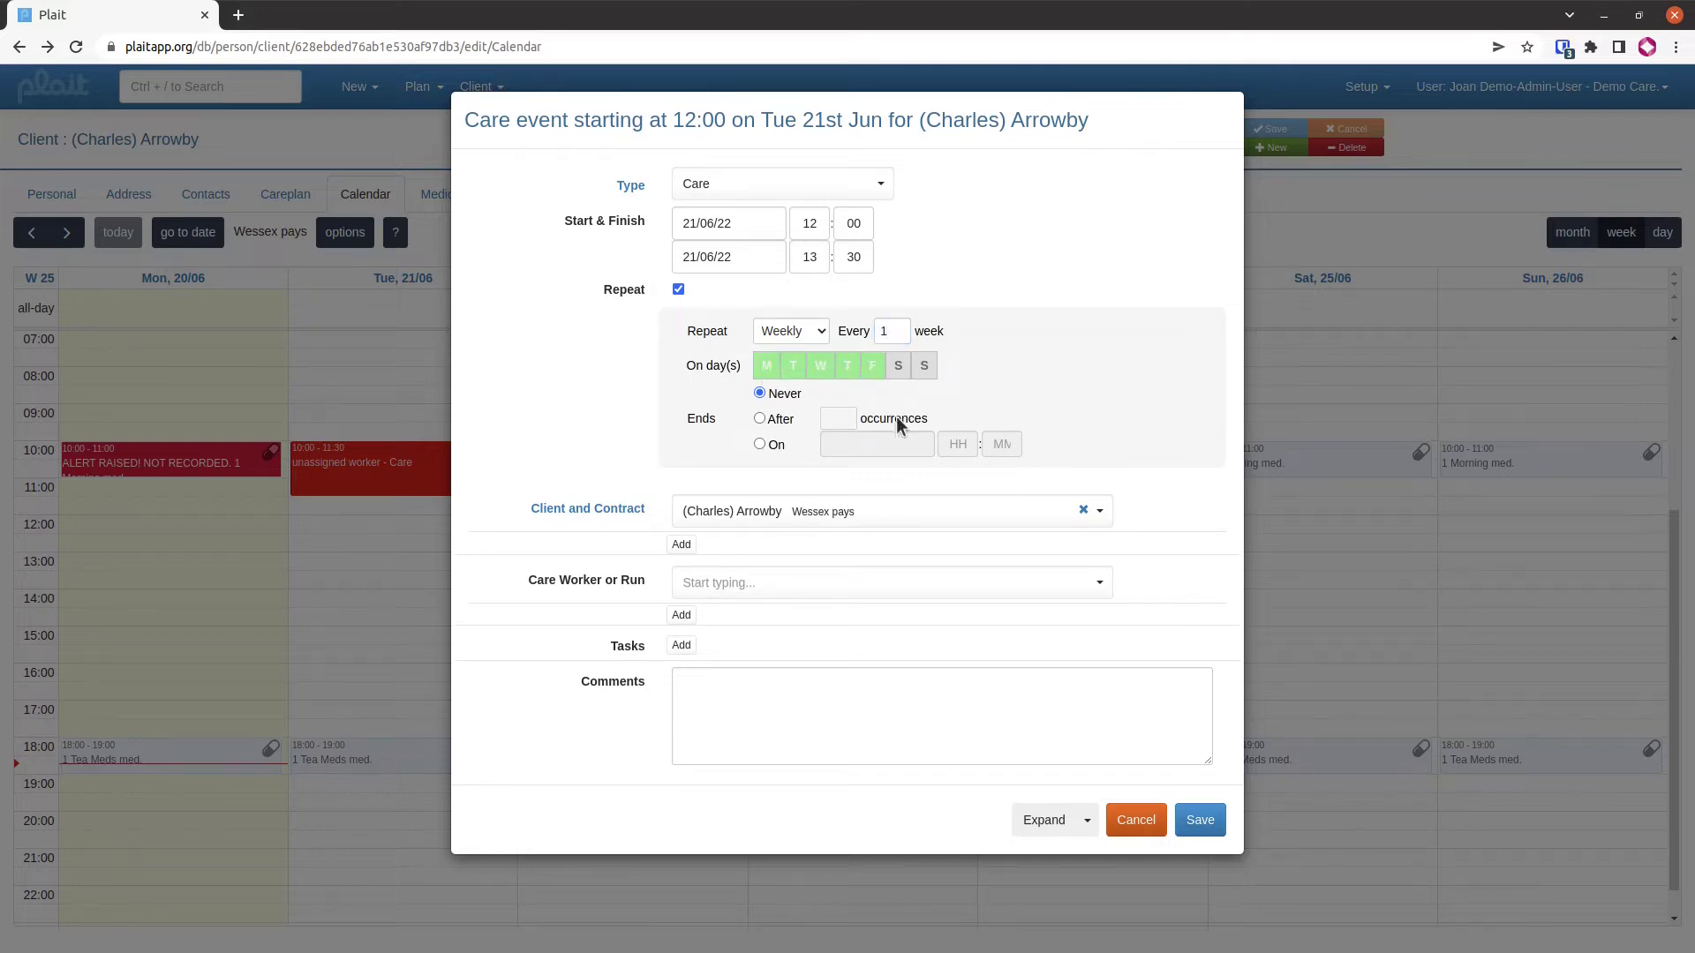
# Try the monthly and yearly repeat options for the event and return the repetition to weekly
pyautogui.click(820, 331)
pyautogui.click(810, 385)
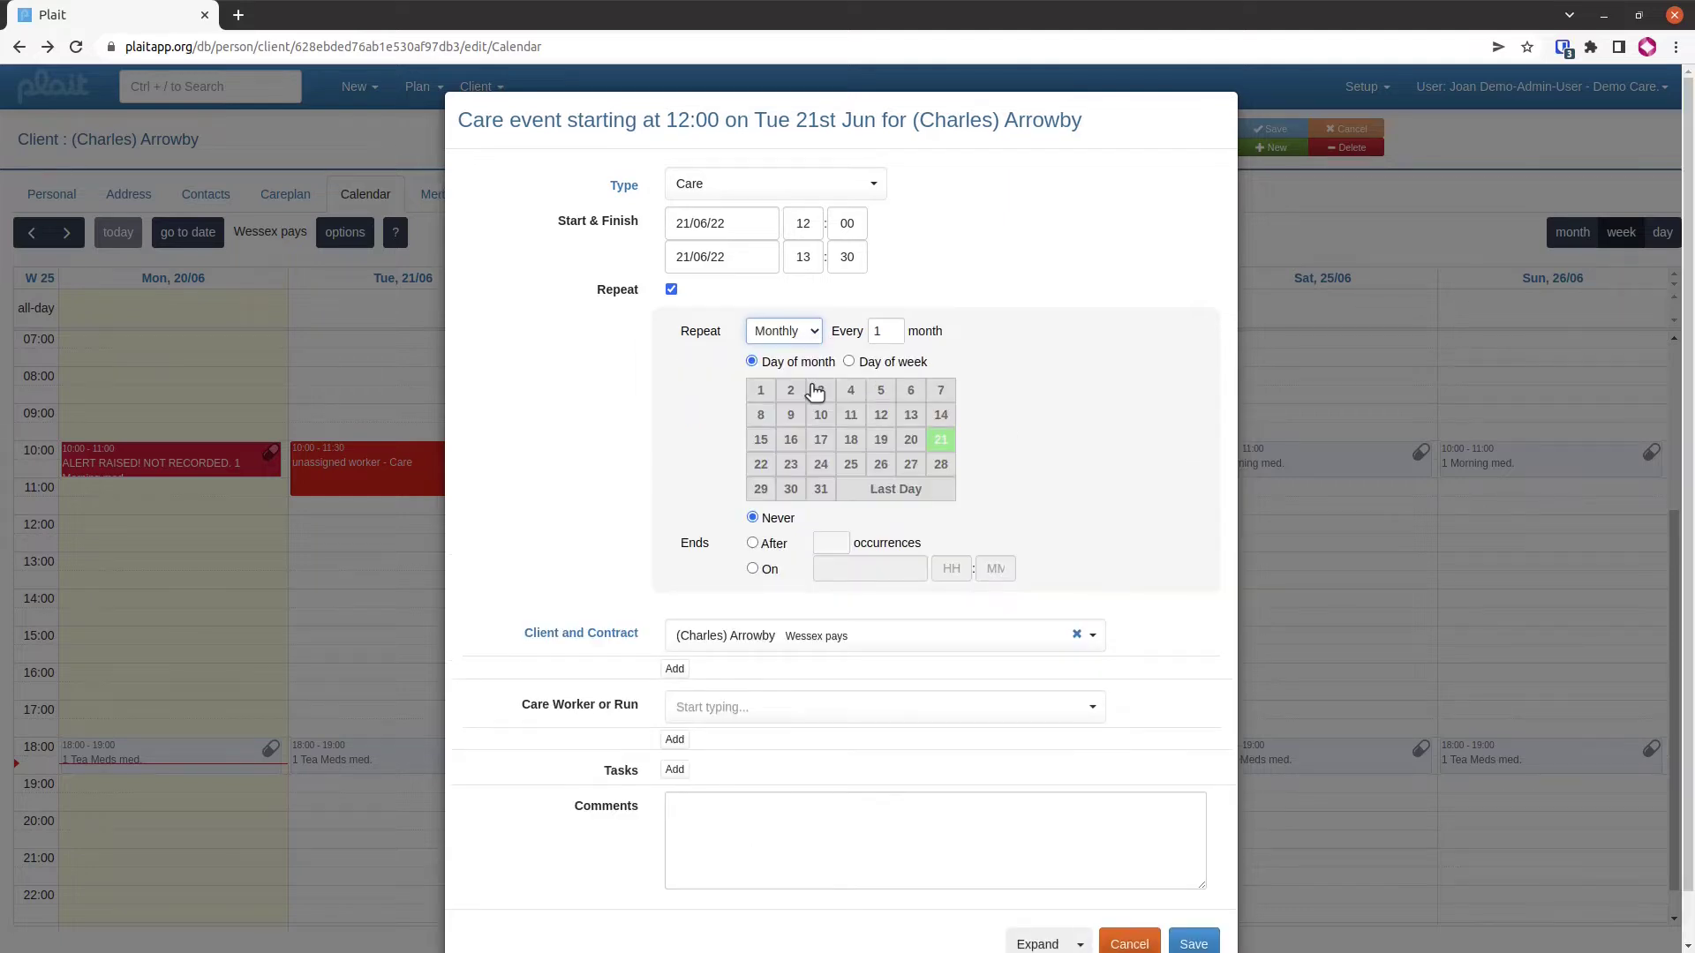
pyautogui.click(812, 332)
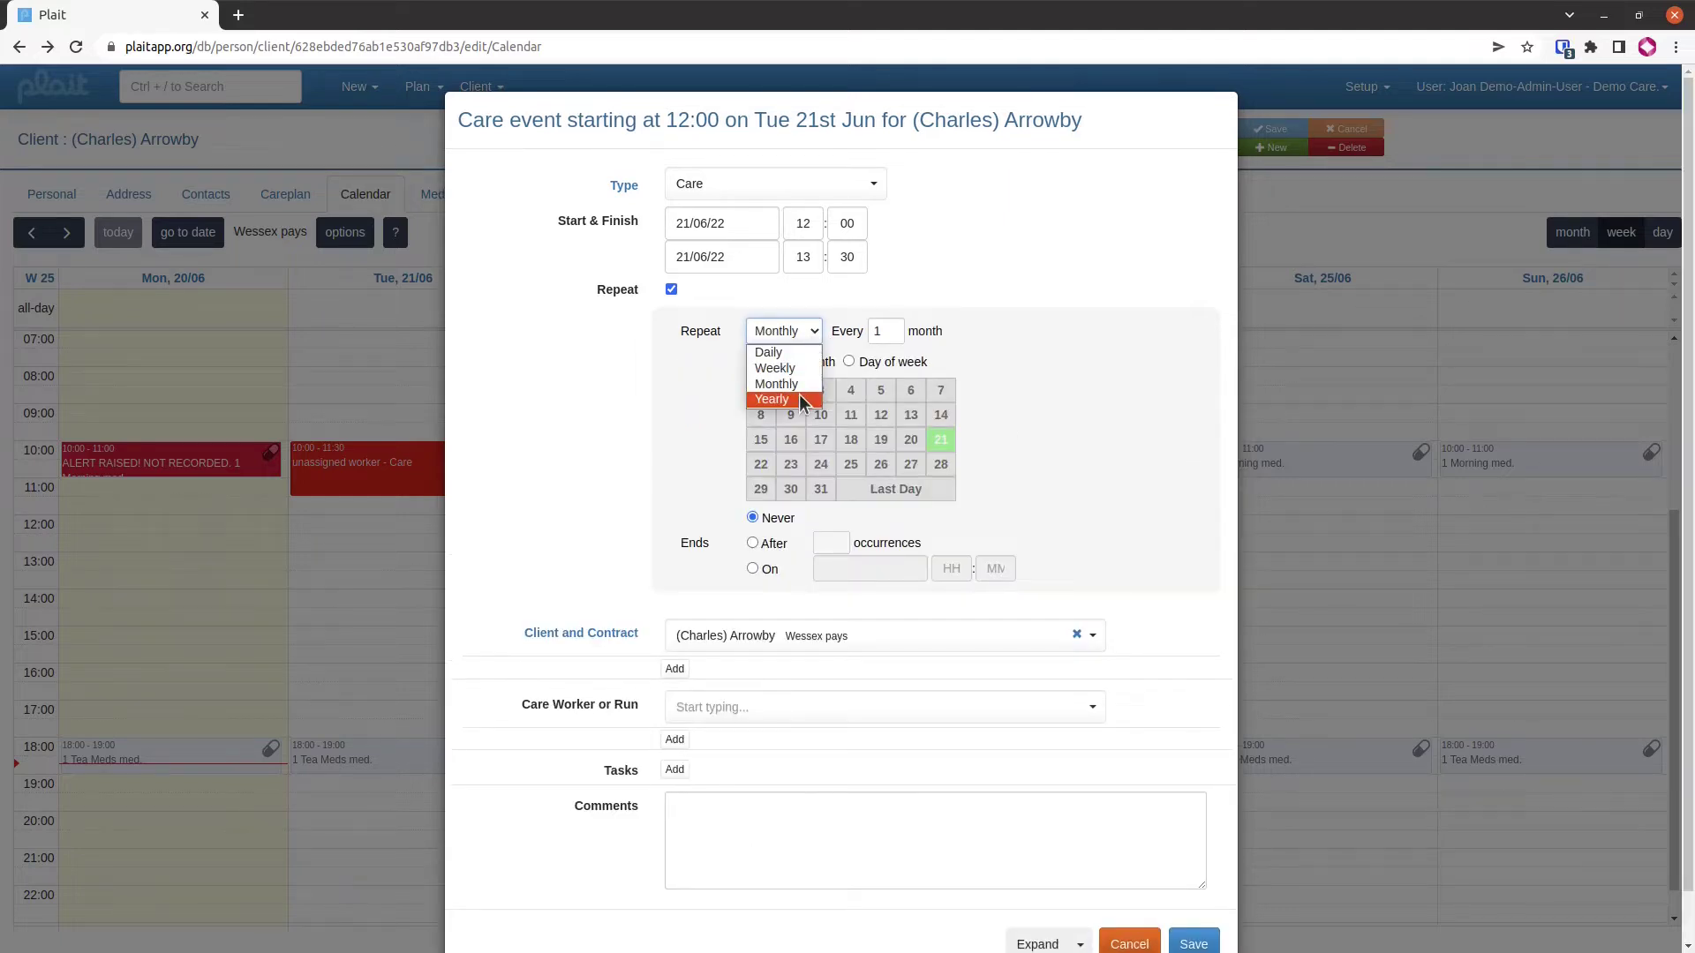
pyautogui.click(798, 397)
pyautogui.click(812, 336)
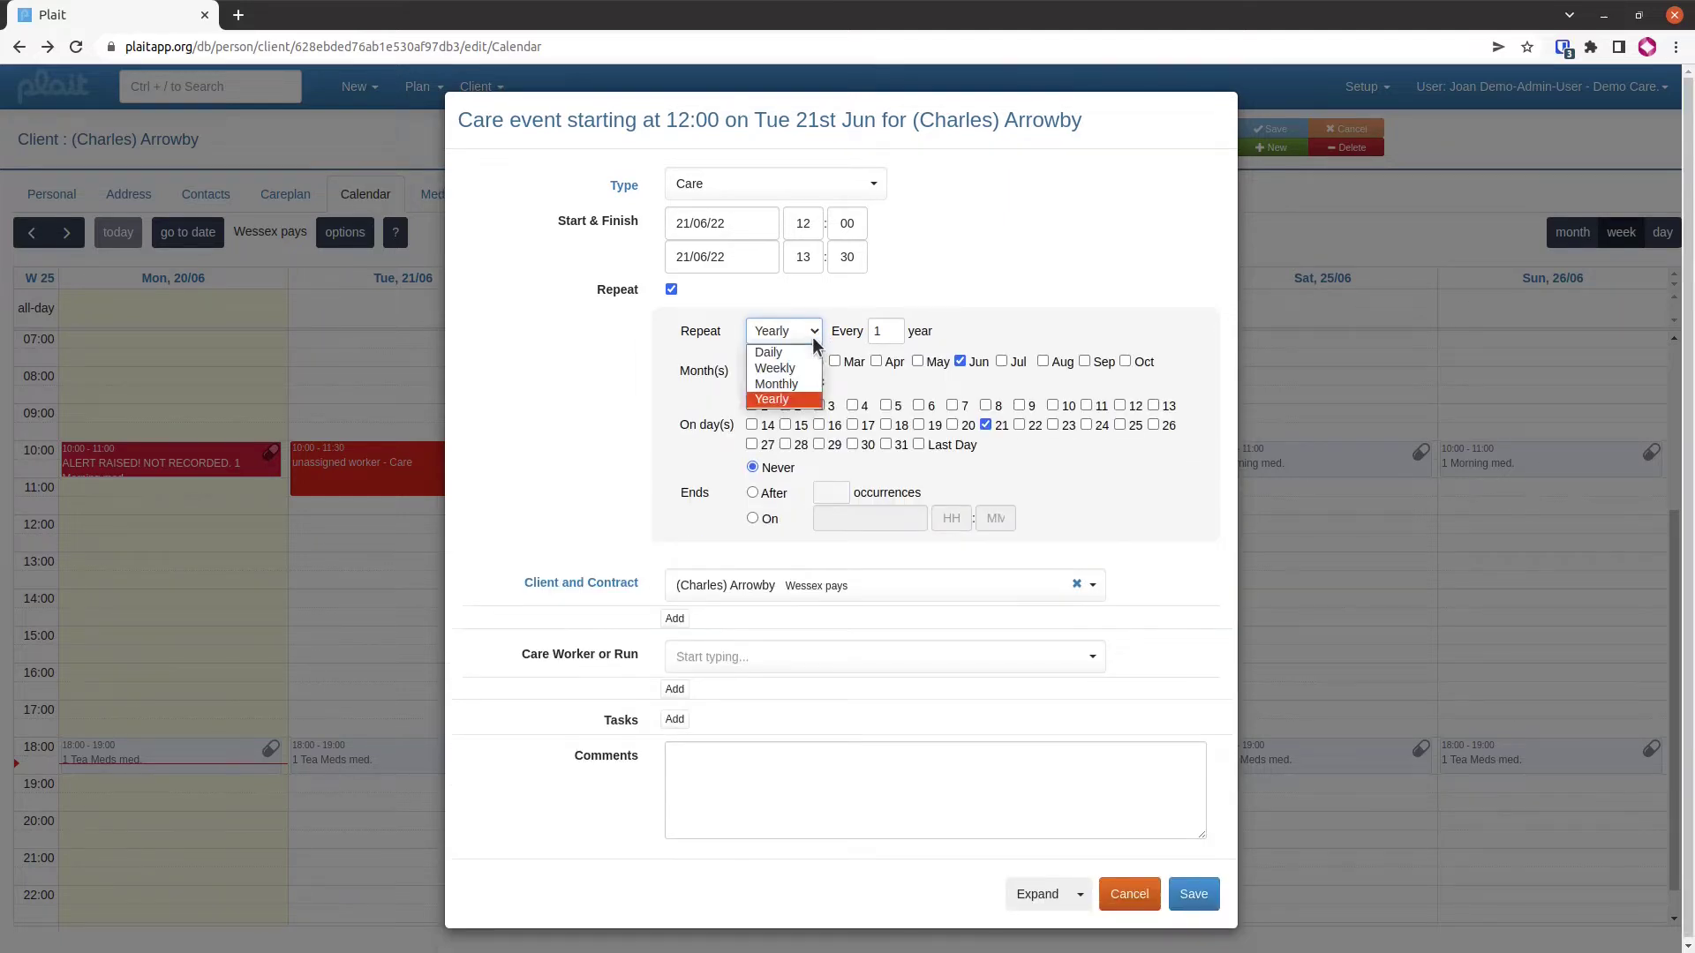
pyautogui.click(804, 365)
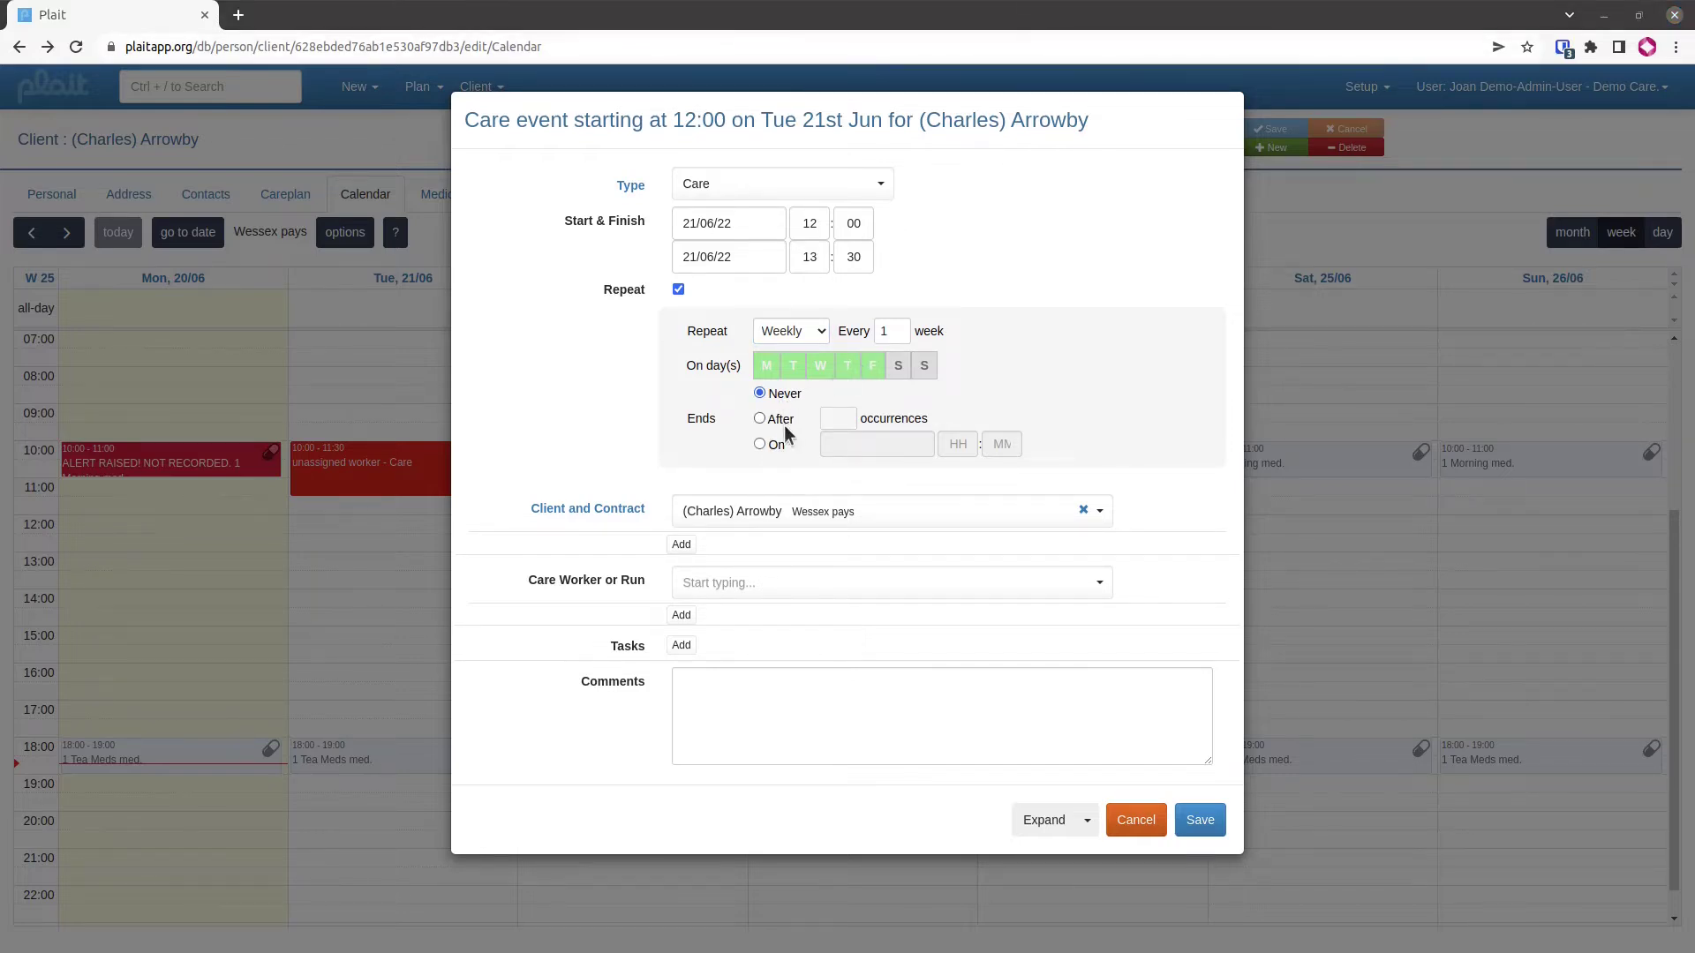
# Set the repeating event to end on 19/08/2022 at 01:00, save it, and check the following week's occurrences
pyautogui.click(761, 418)
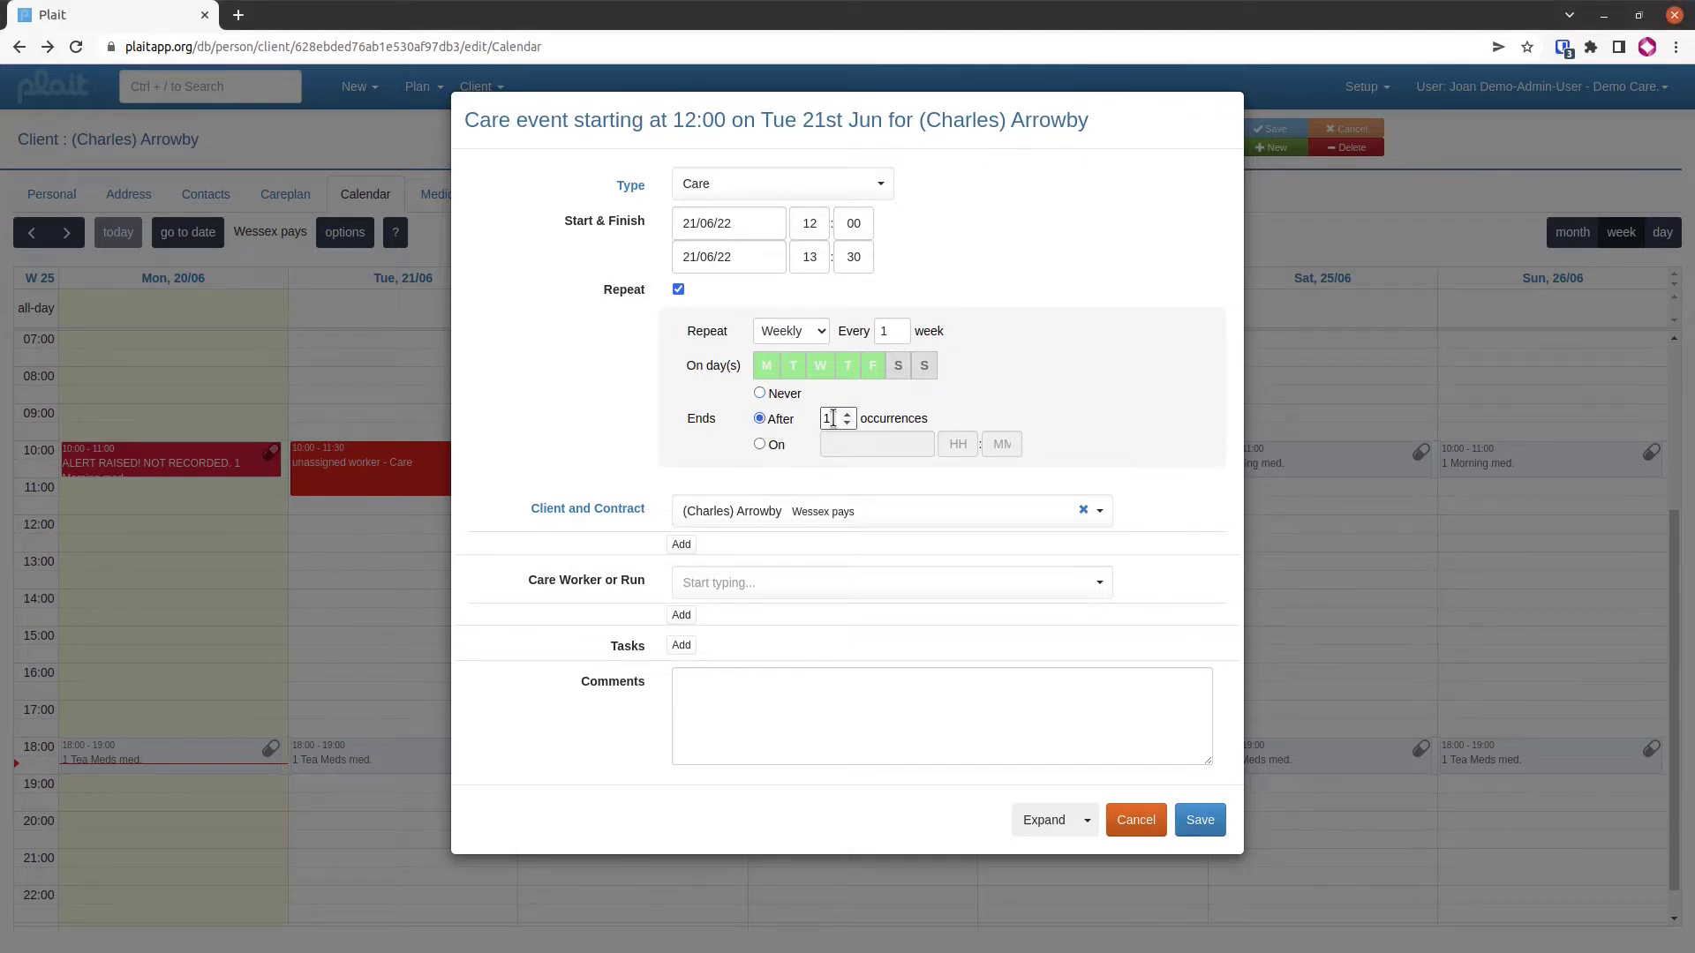
pyautogui.click(761, 445)
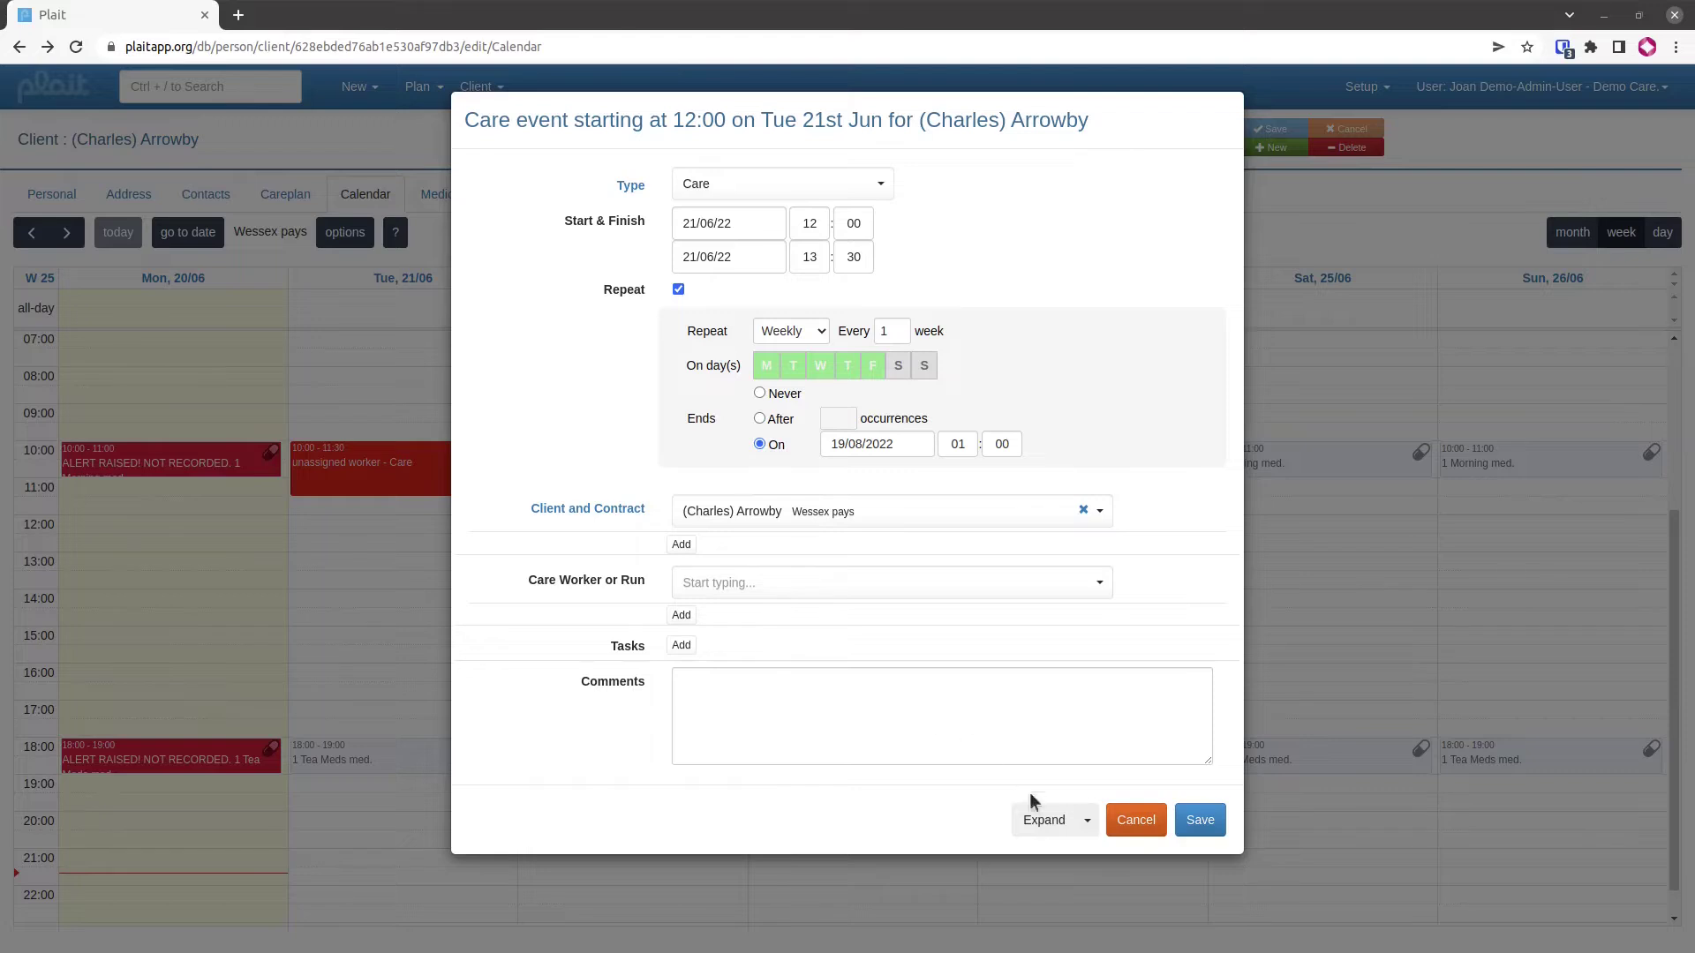
pyautogui.click(1192, 828)
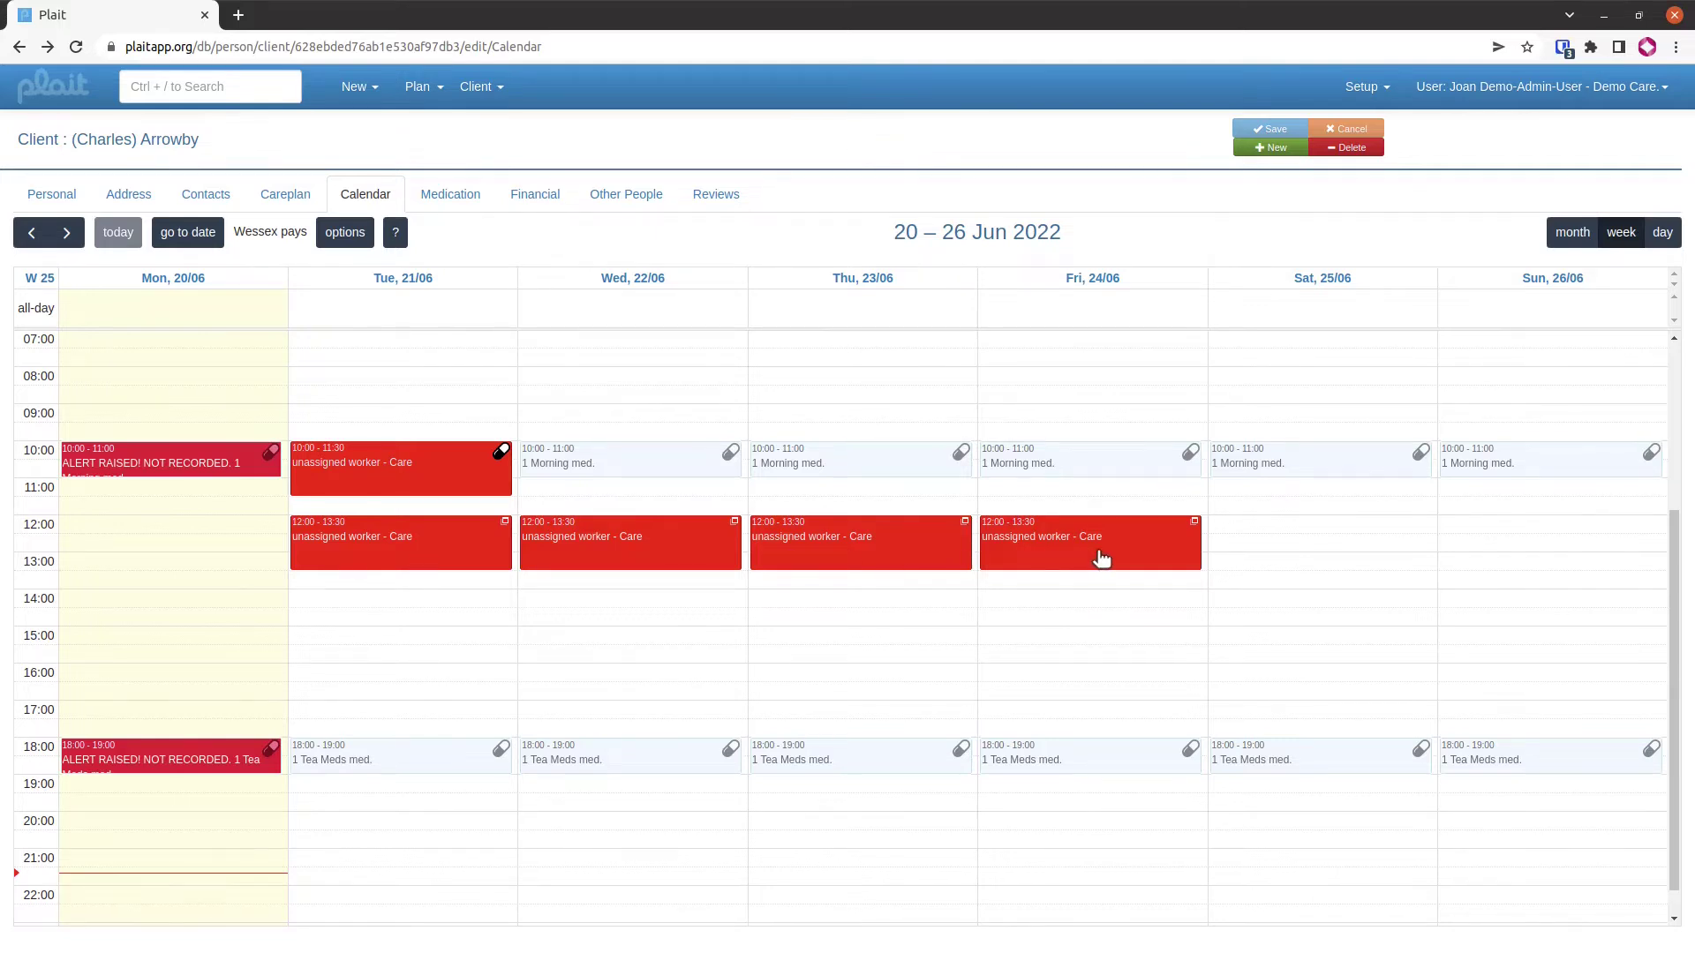
pyautogui.press('Right')
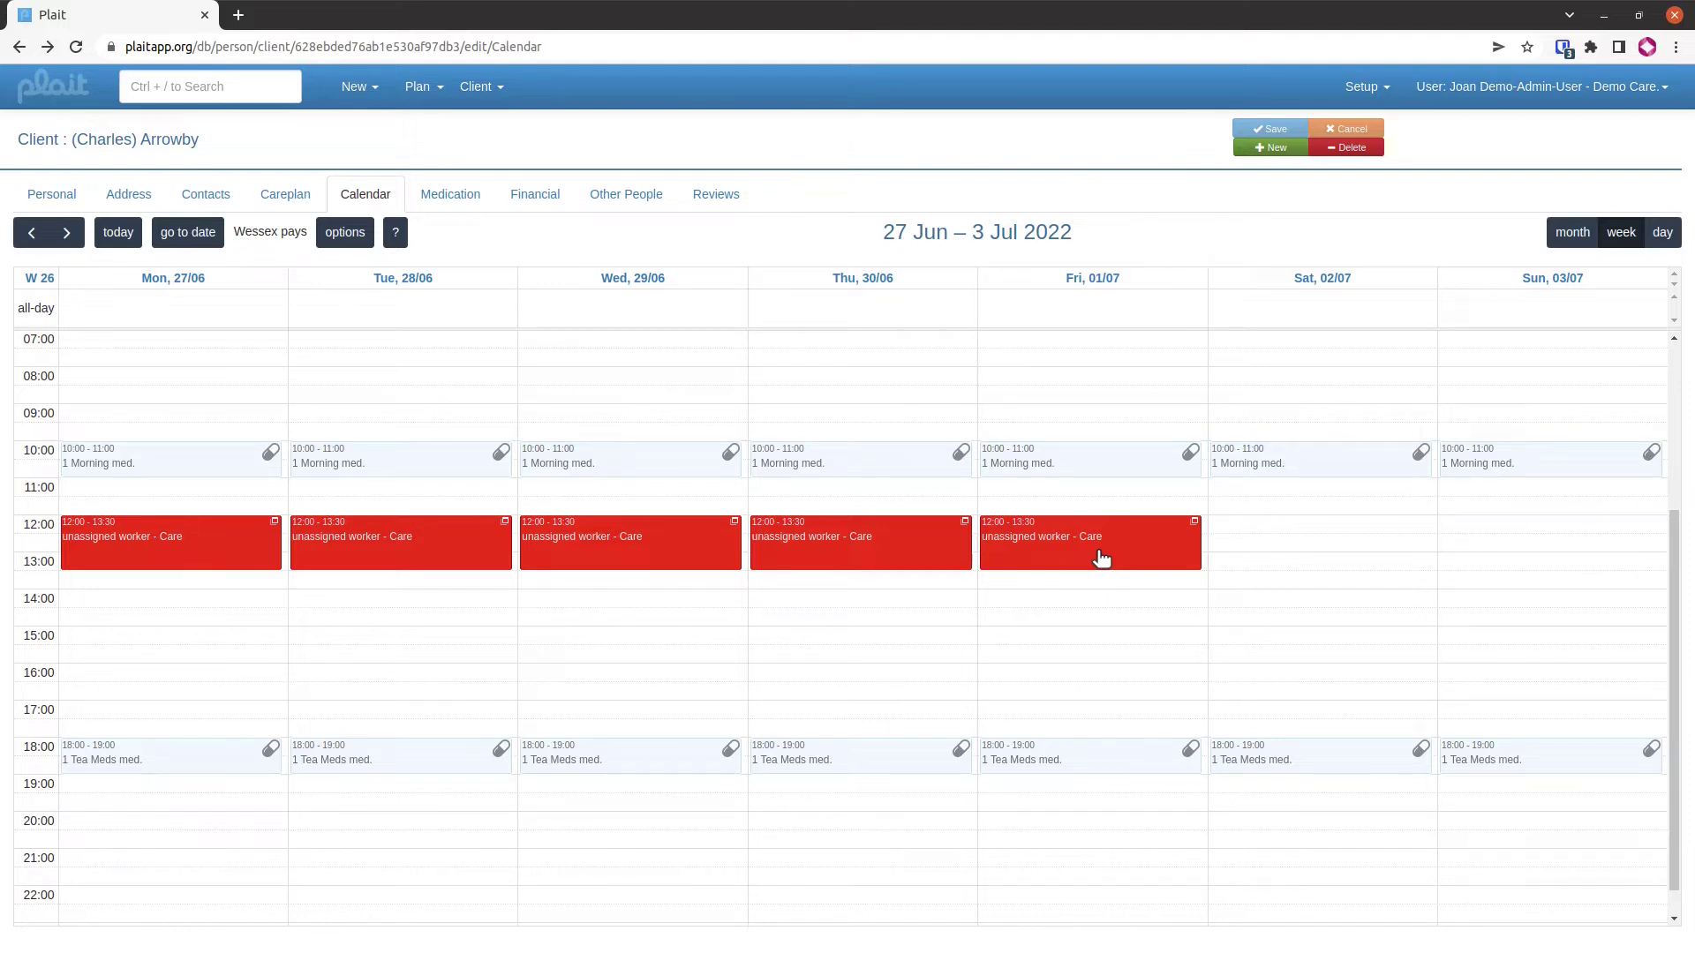
pyautogui.press('Left')
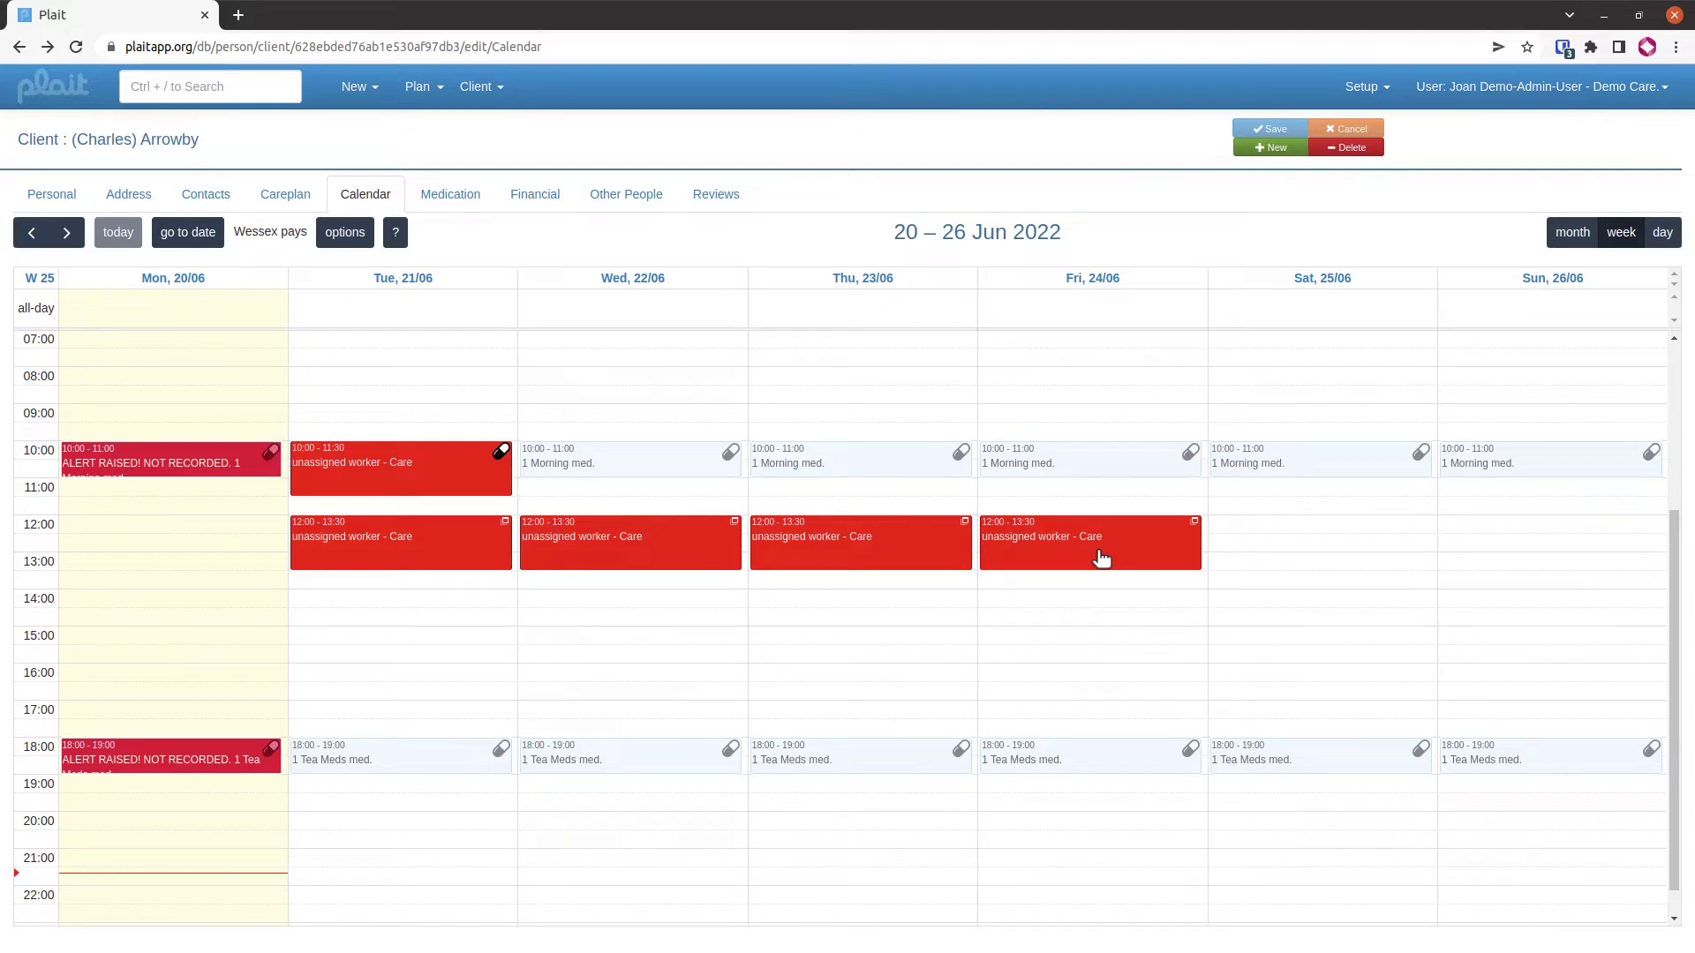
# Comment on Tuesday 21 June's 12:00 occurrence that a named care worker "can do this shift but might be late", updating all events in the series
pyautogui.click(442, 555)
pyautogui.click(422, 479)
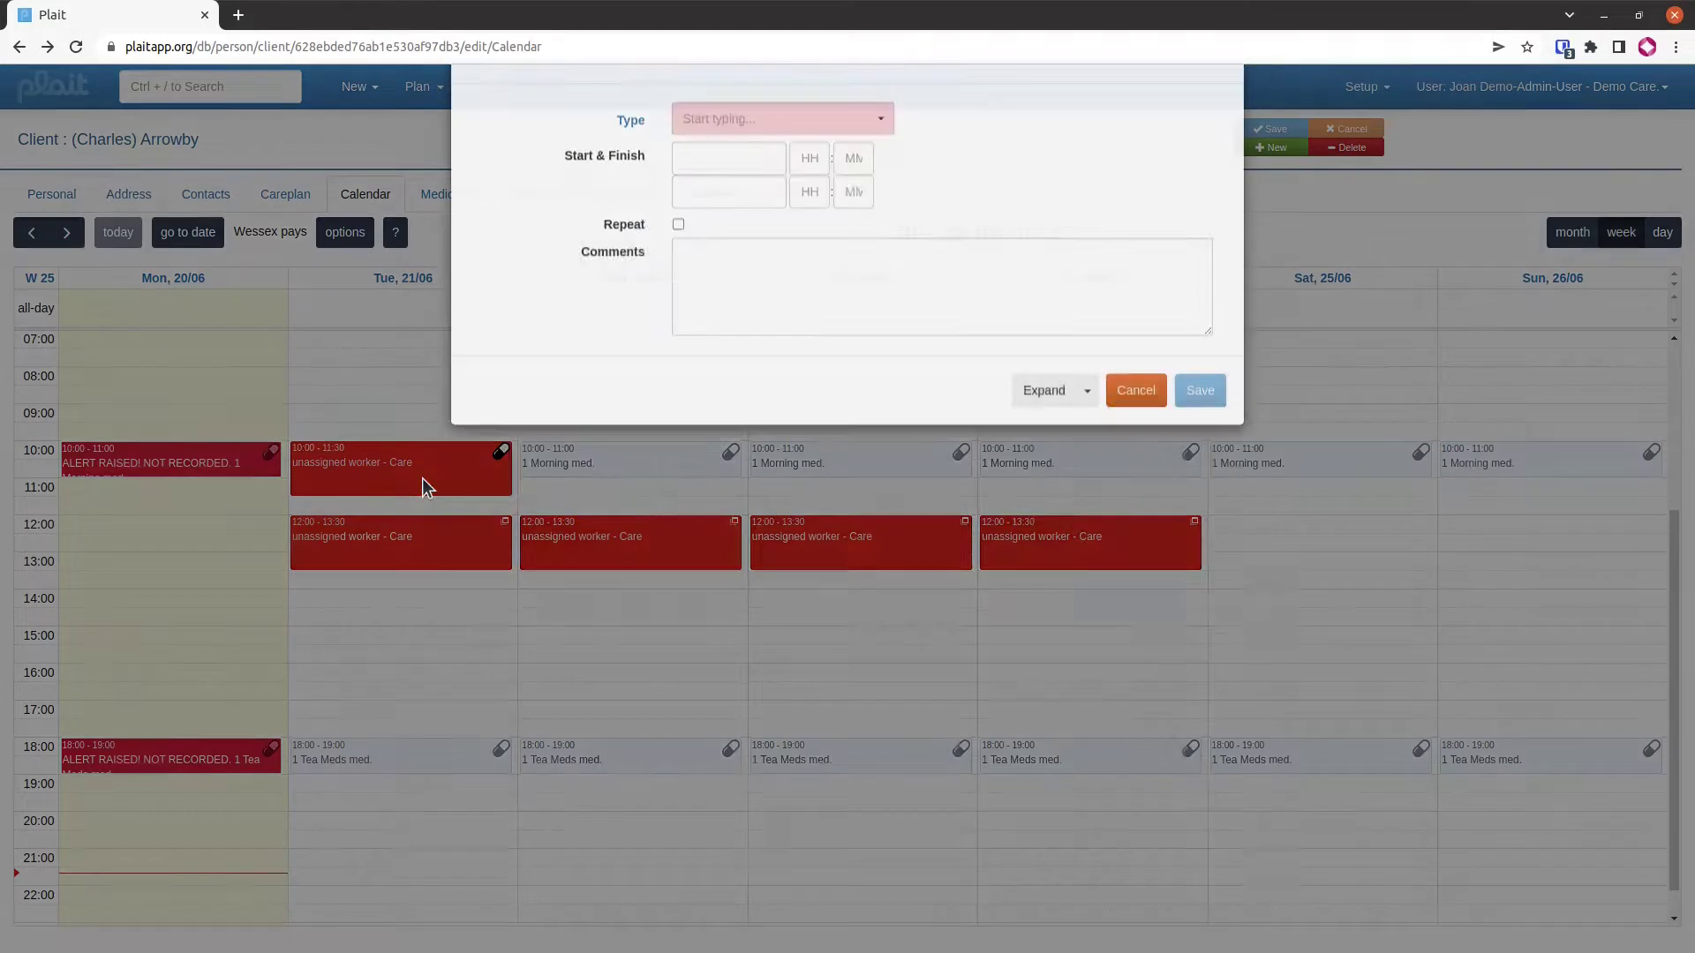
pyautogui.click(775, 731)
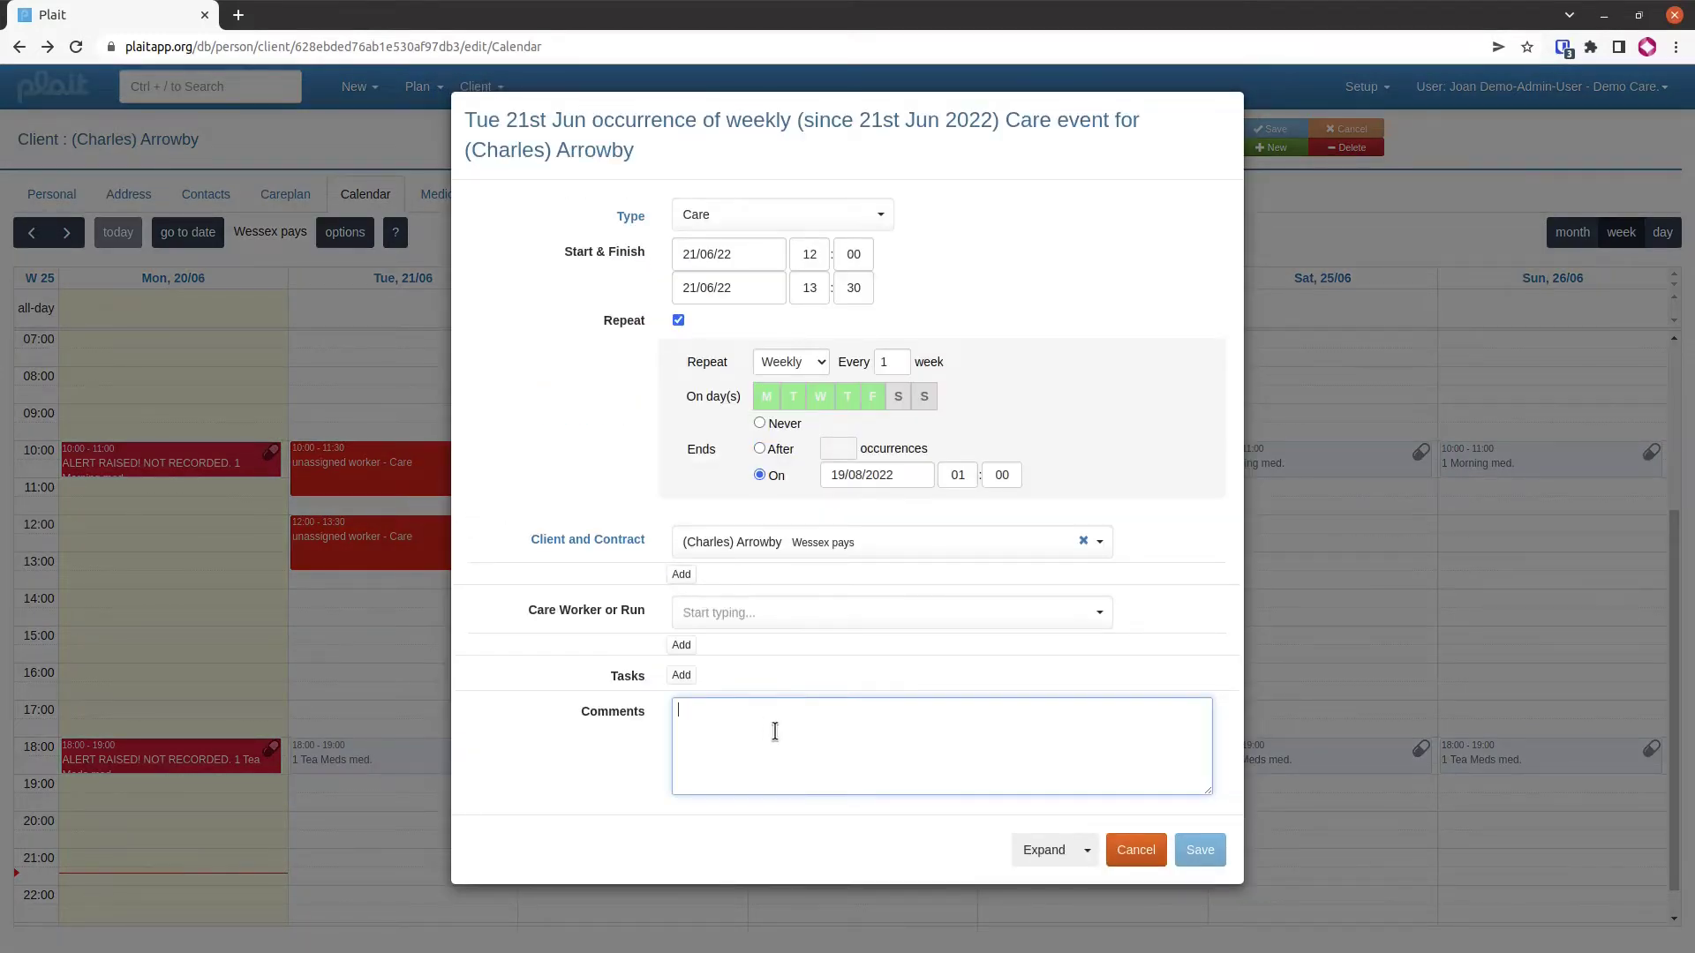
pyautogui.write('Jenny can ')
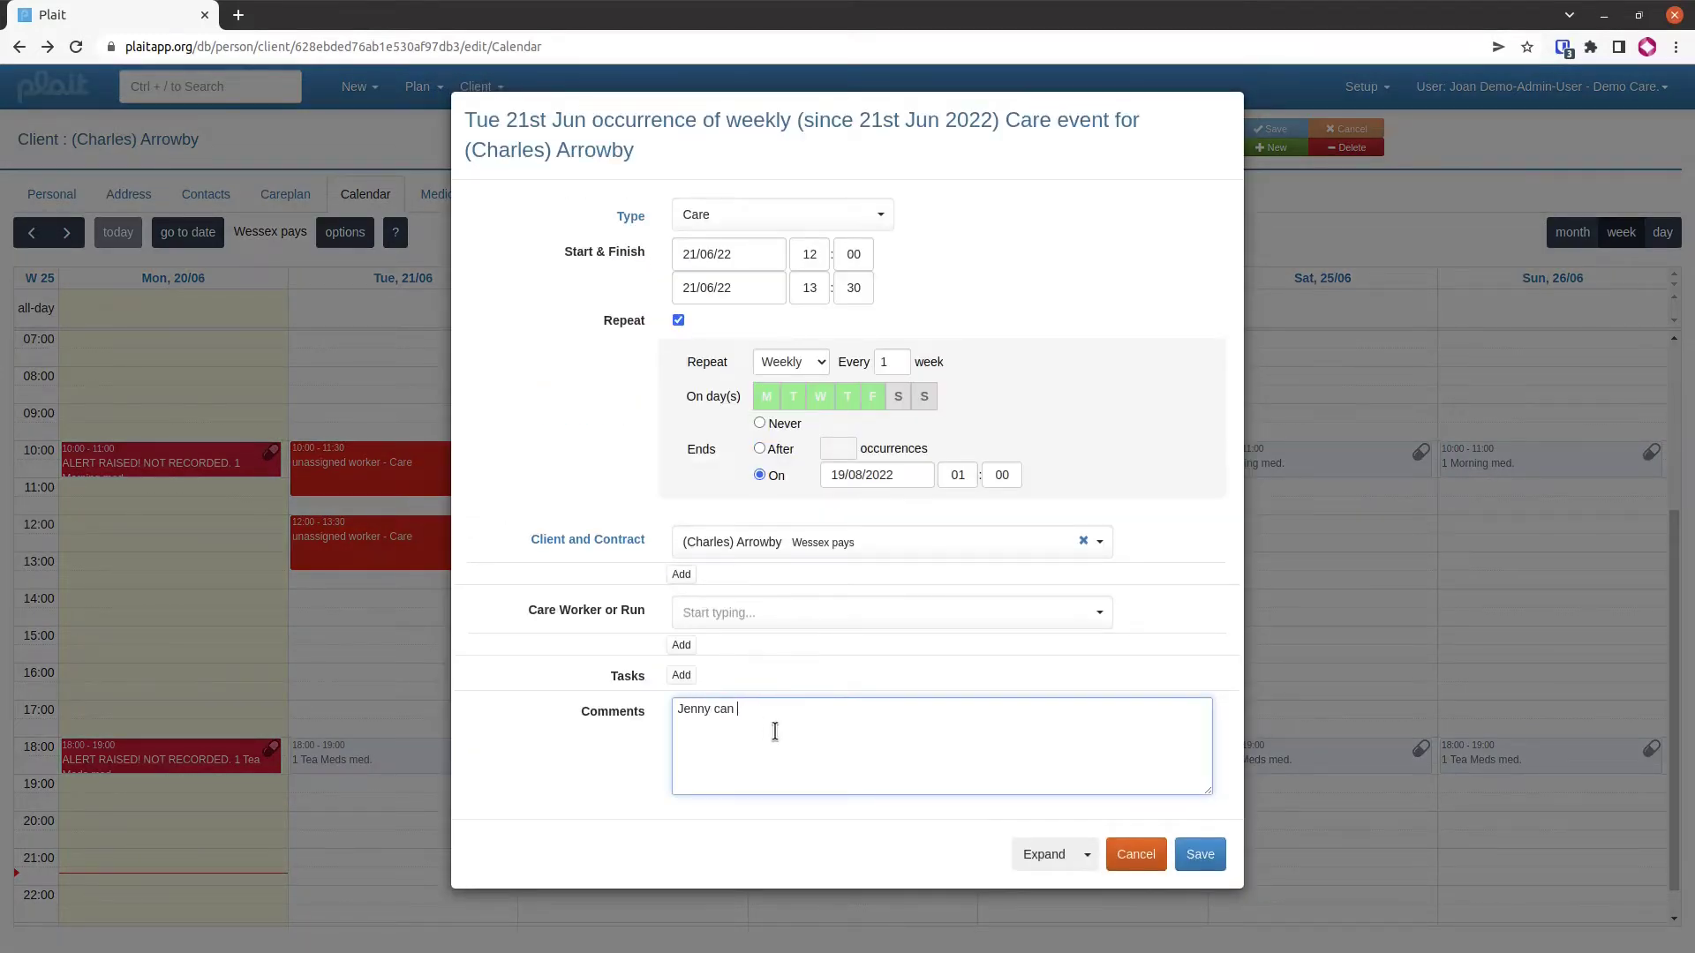
pyautogui.write('do this shift but')
pyautogui.write('might be late')
pyautogui.click(1200, 856)
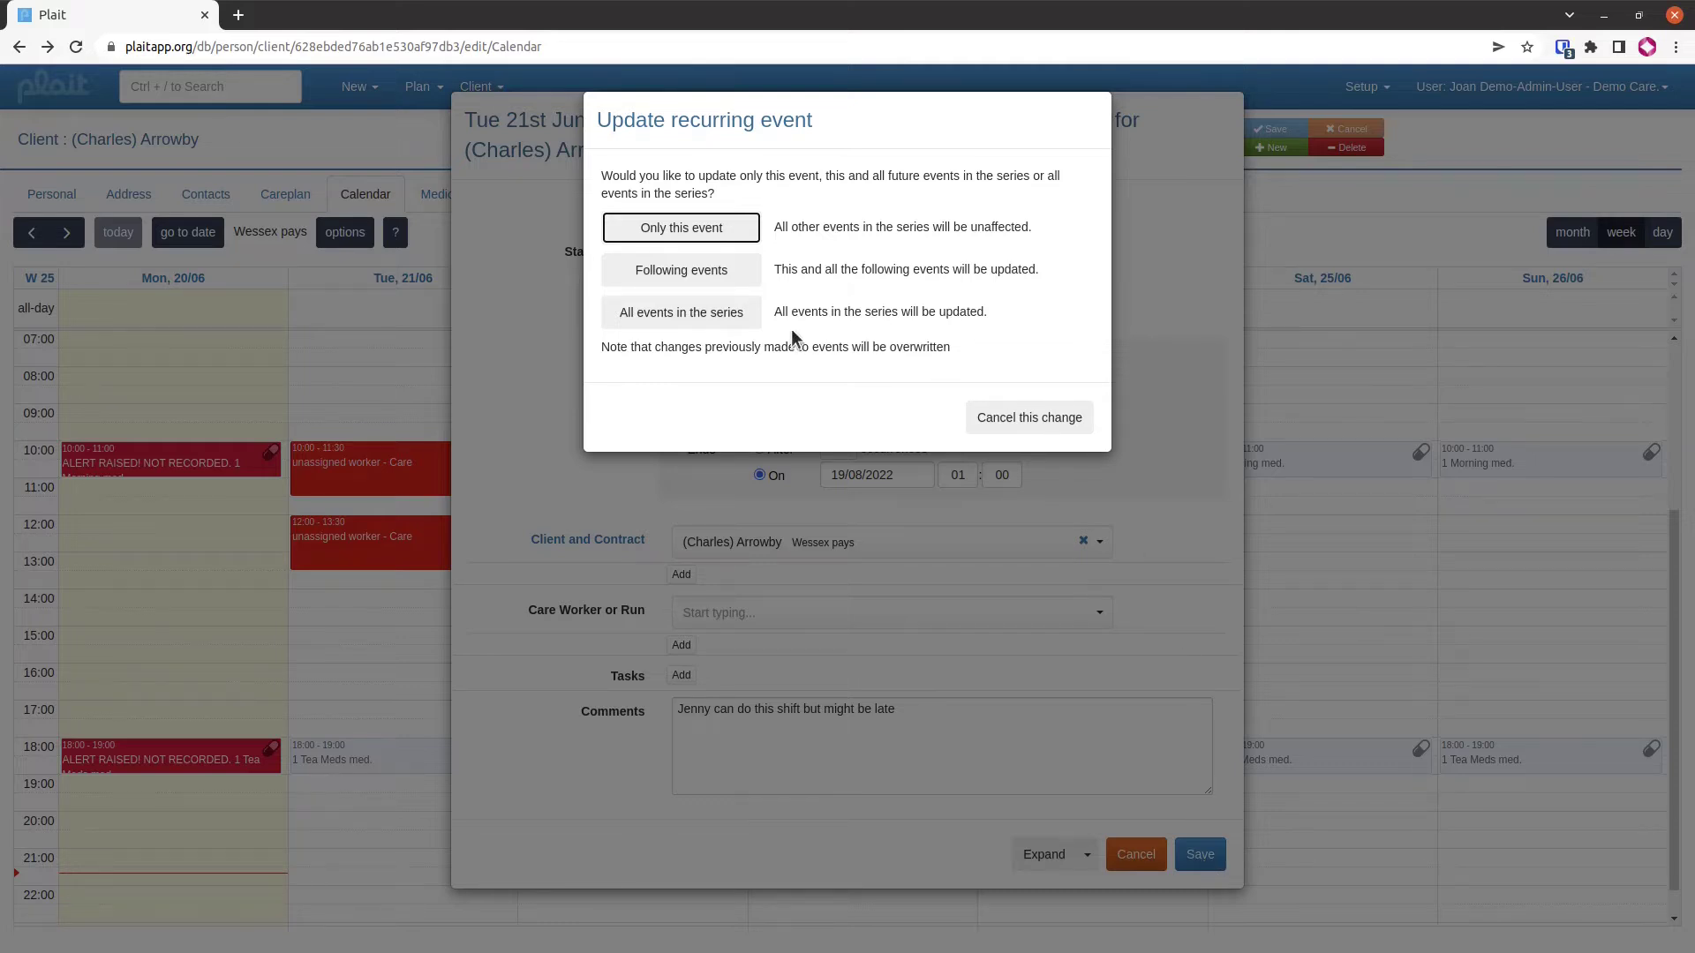
pyautogui.click(714, 315)
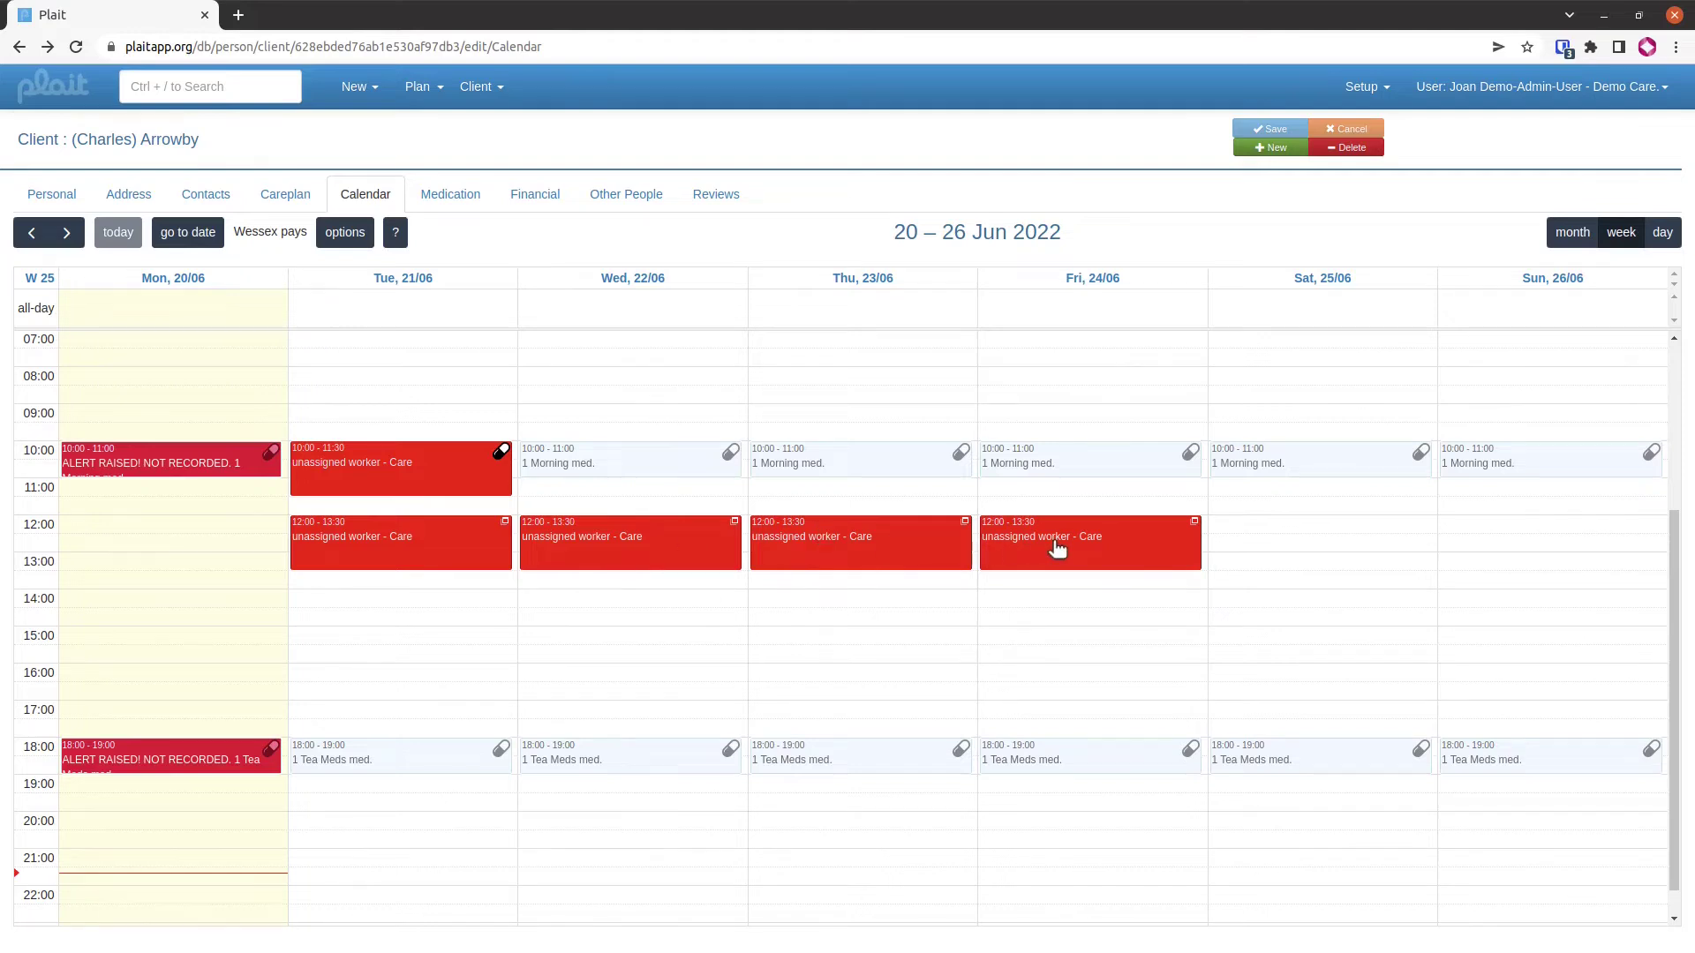
# Check the comment on the Friday 24 June occurrence of the care event and close it without changes
pyautogui.click(1057, 548)
pyautogui.click(1104, 480)
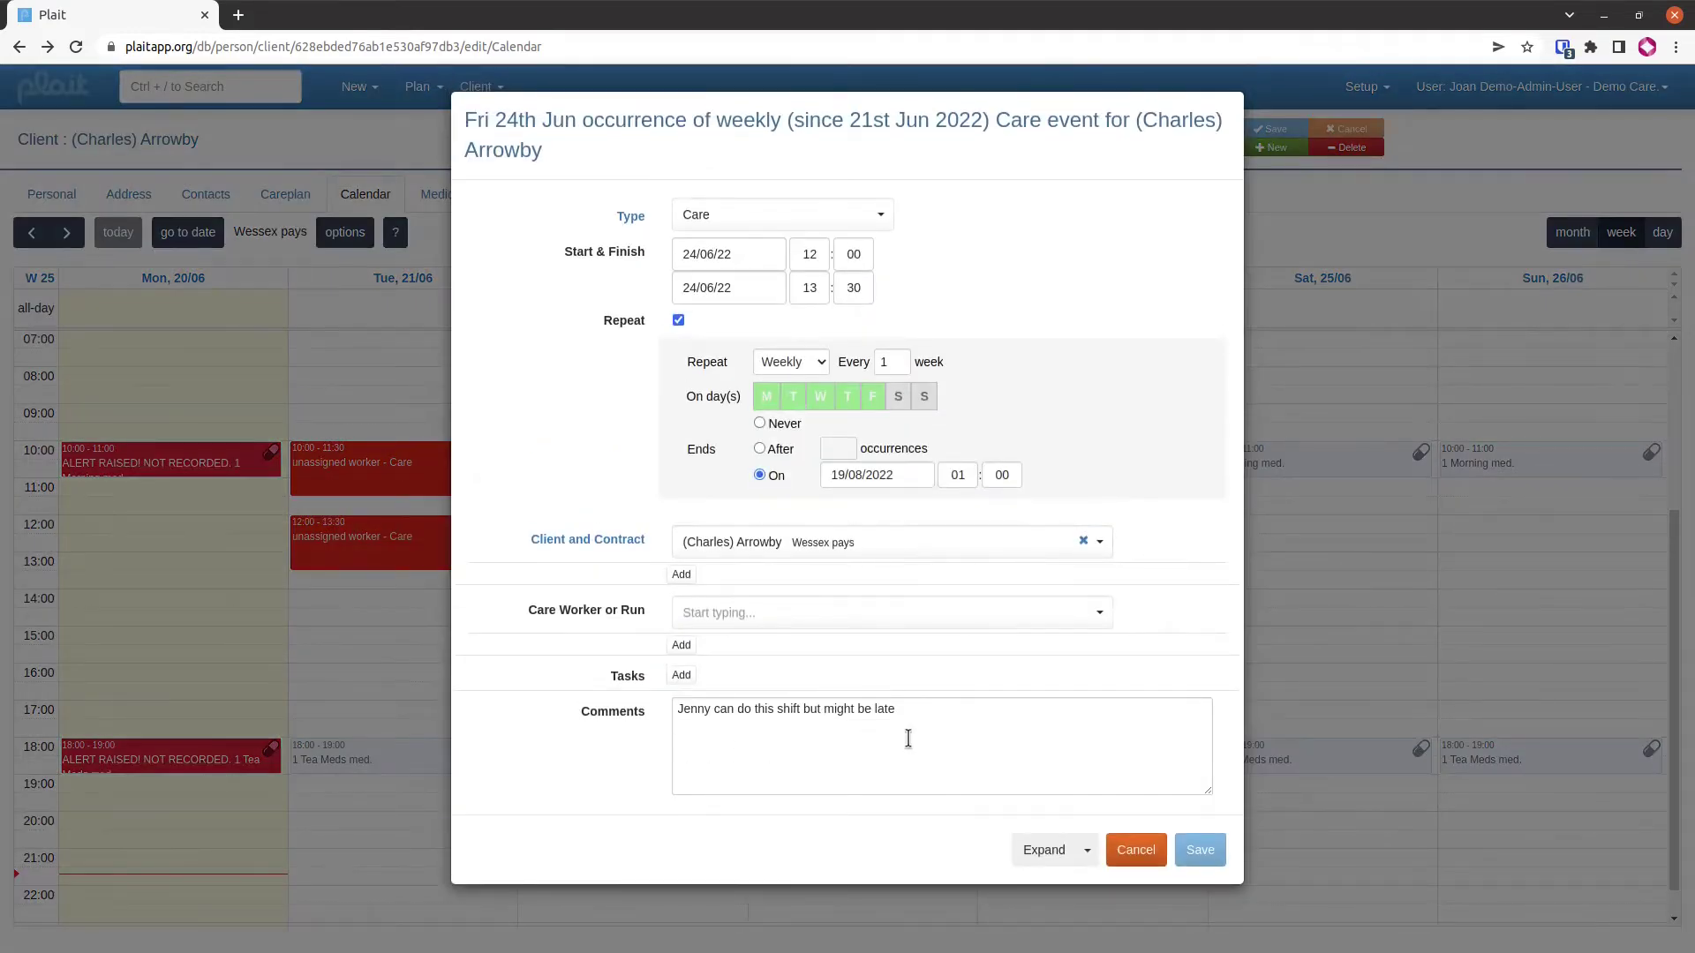
pyautogui.click(1136, 847)
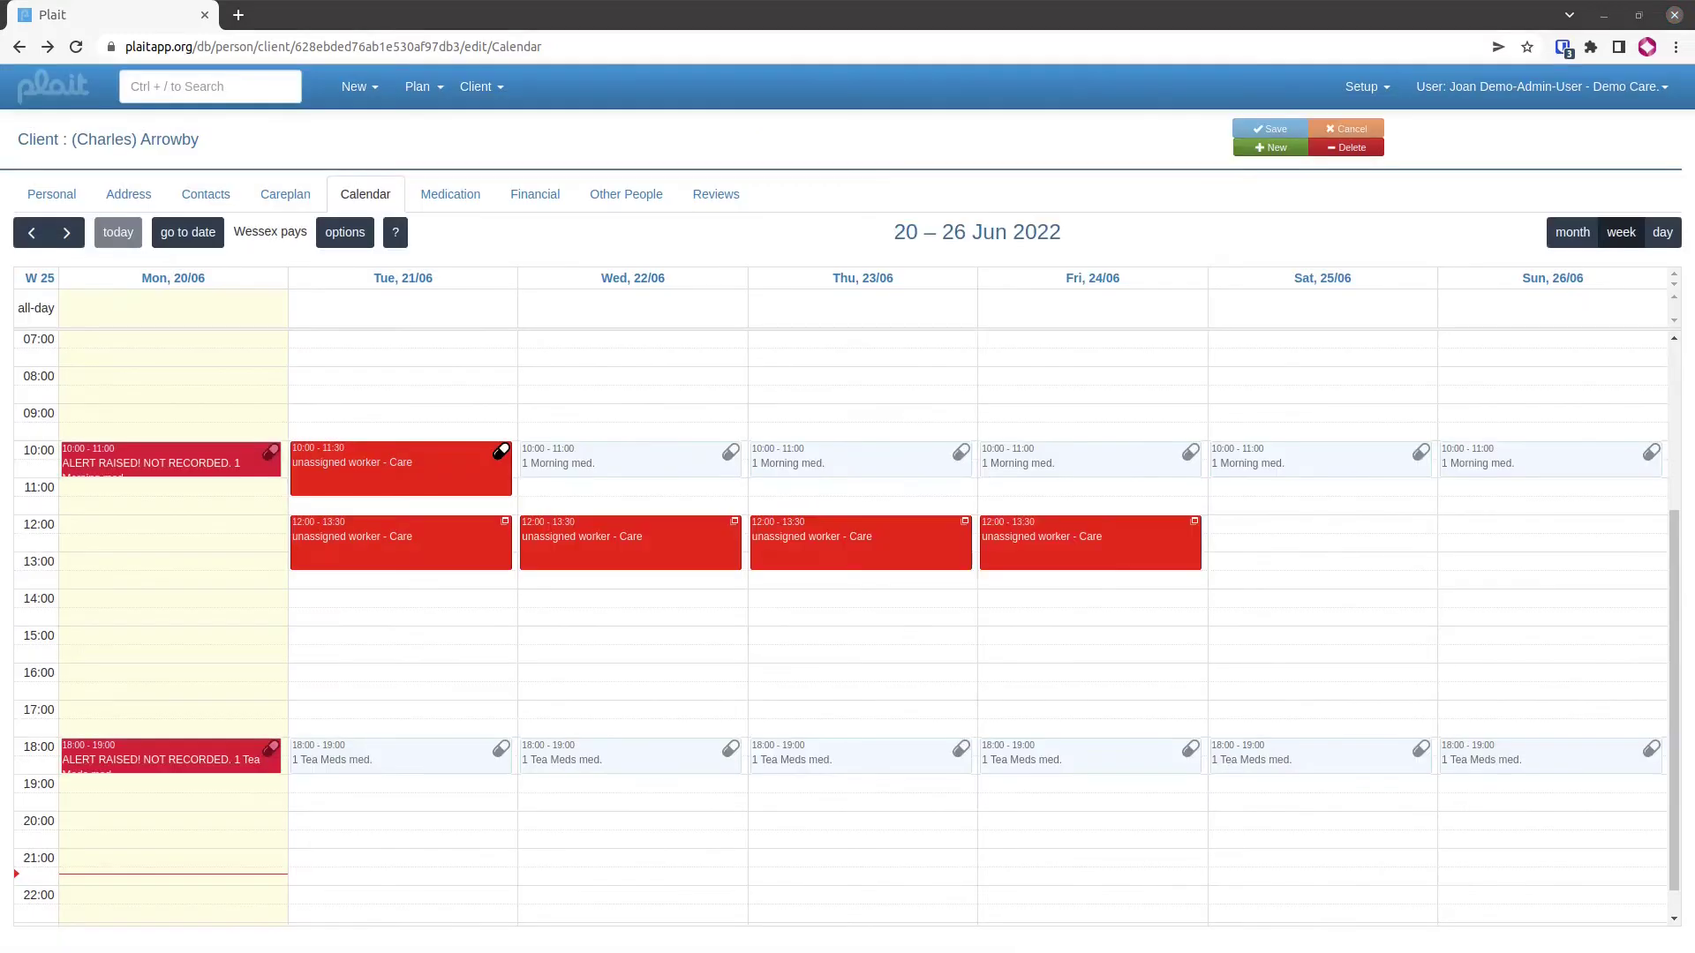
# Append ". Don't forget the milk" to the comment of the Thursday 23 June occurrence, updating only this event
pyautogui.click(817, 556)
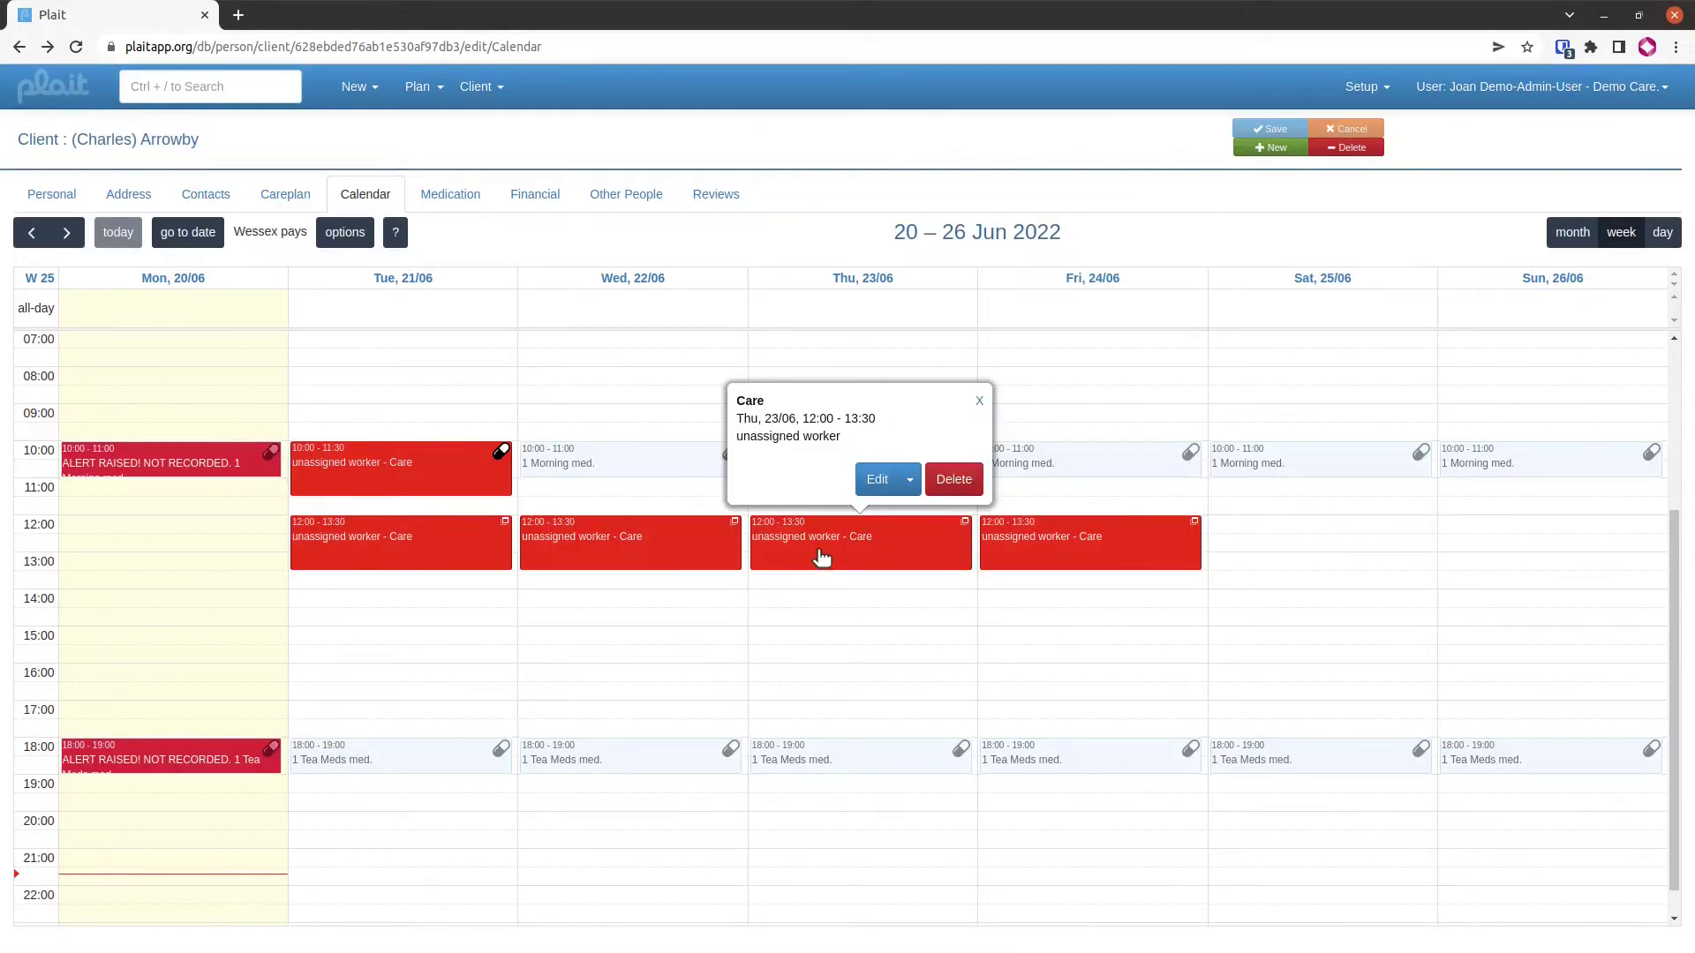
pyautogui.click(878, 482)
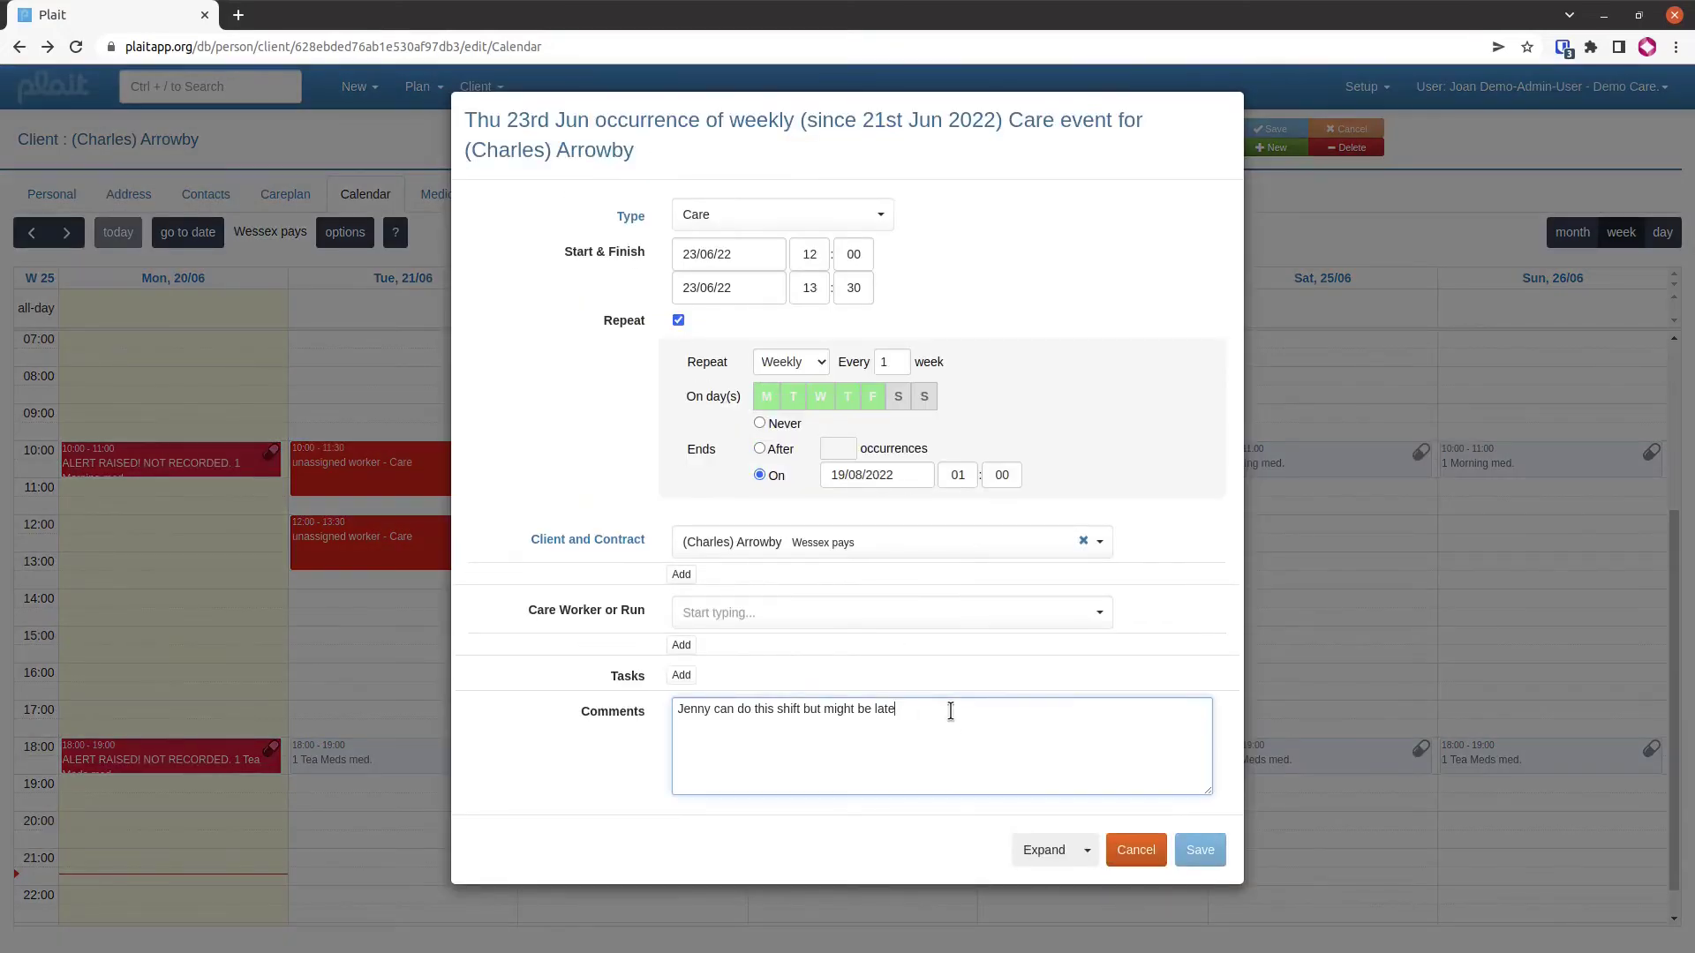
pyautogui.write(".  Don't")
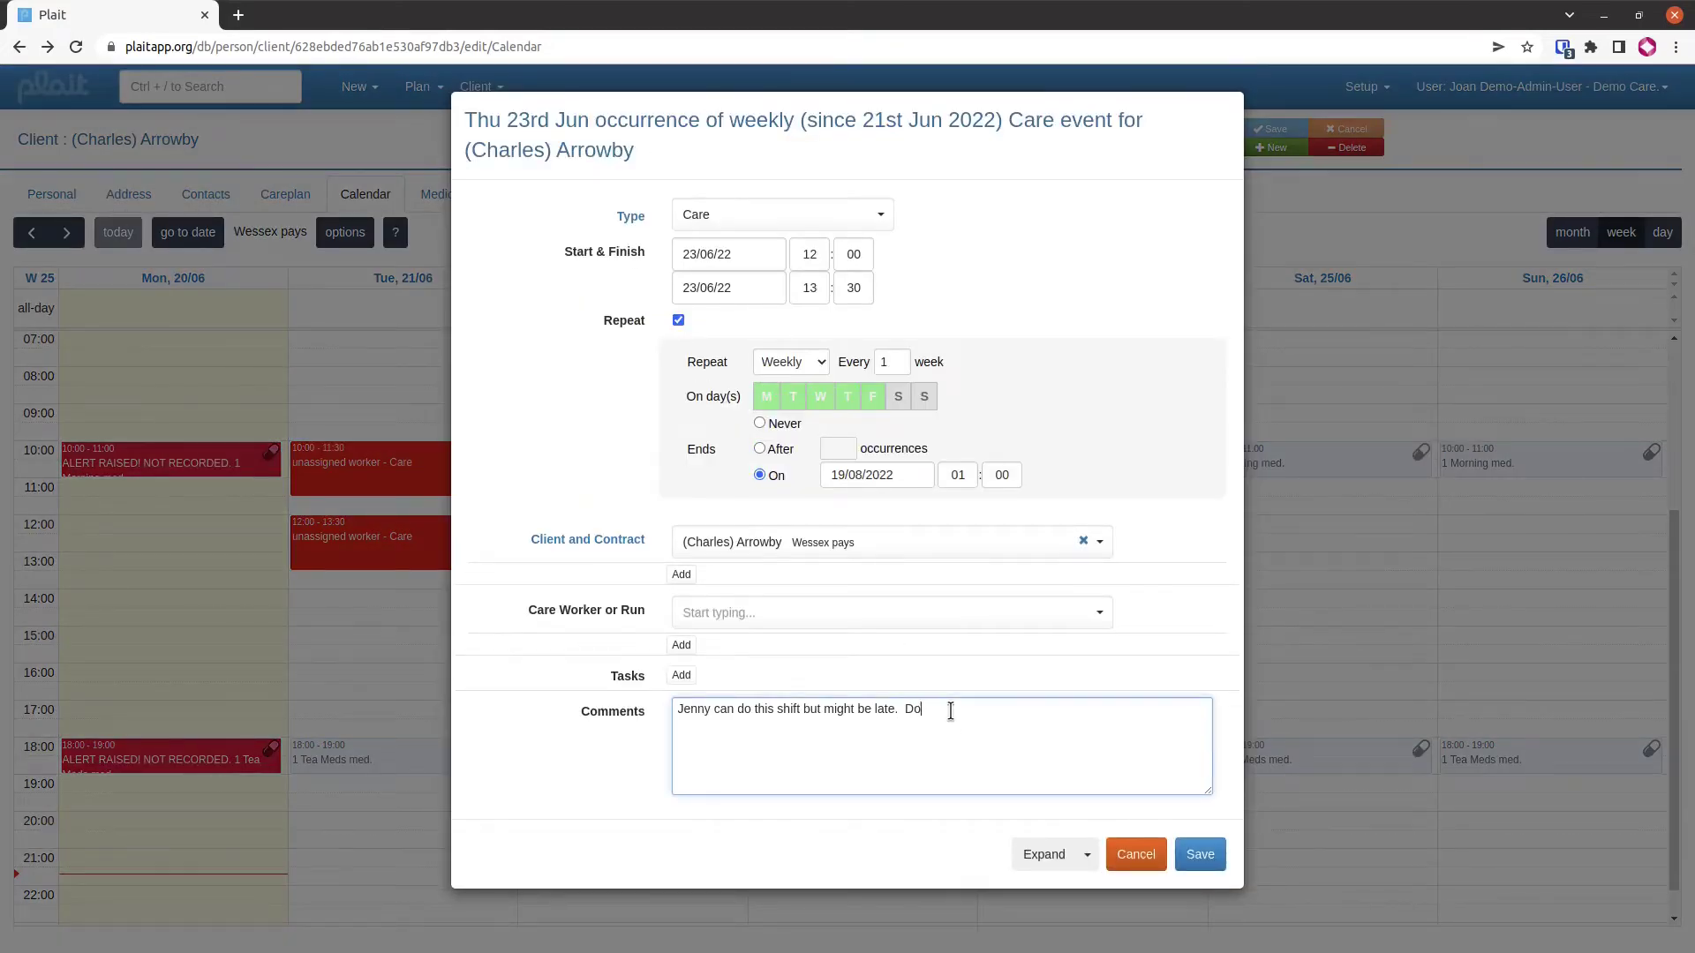
pyautogui.write(' forget the milk')
pyautogui.click(1205, 856)
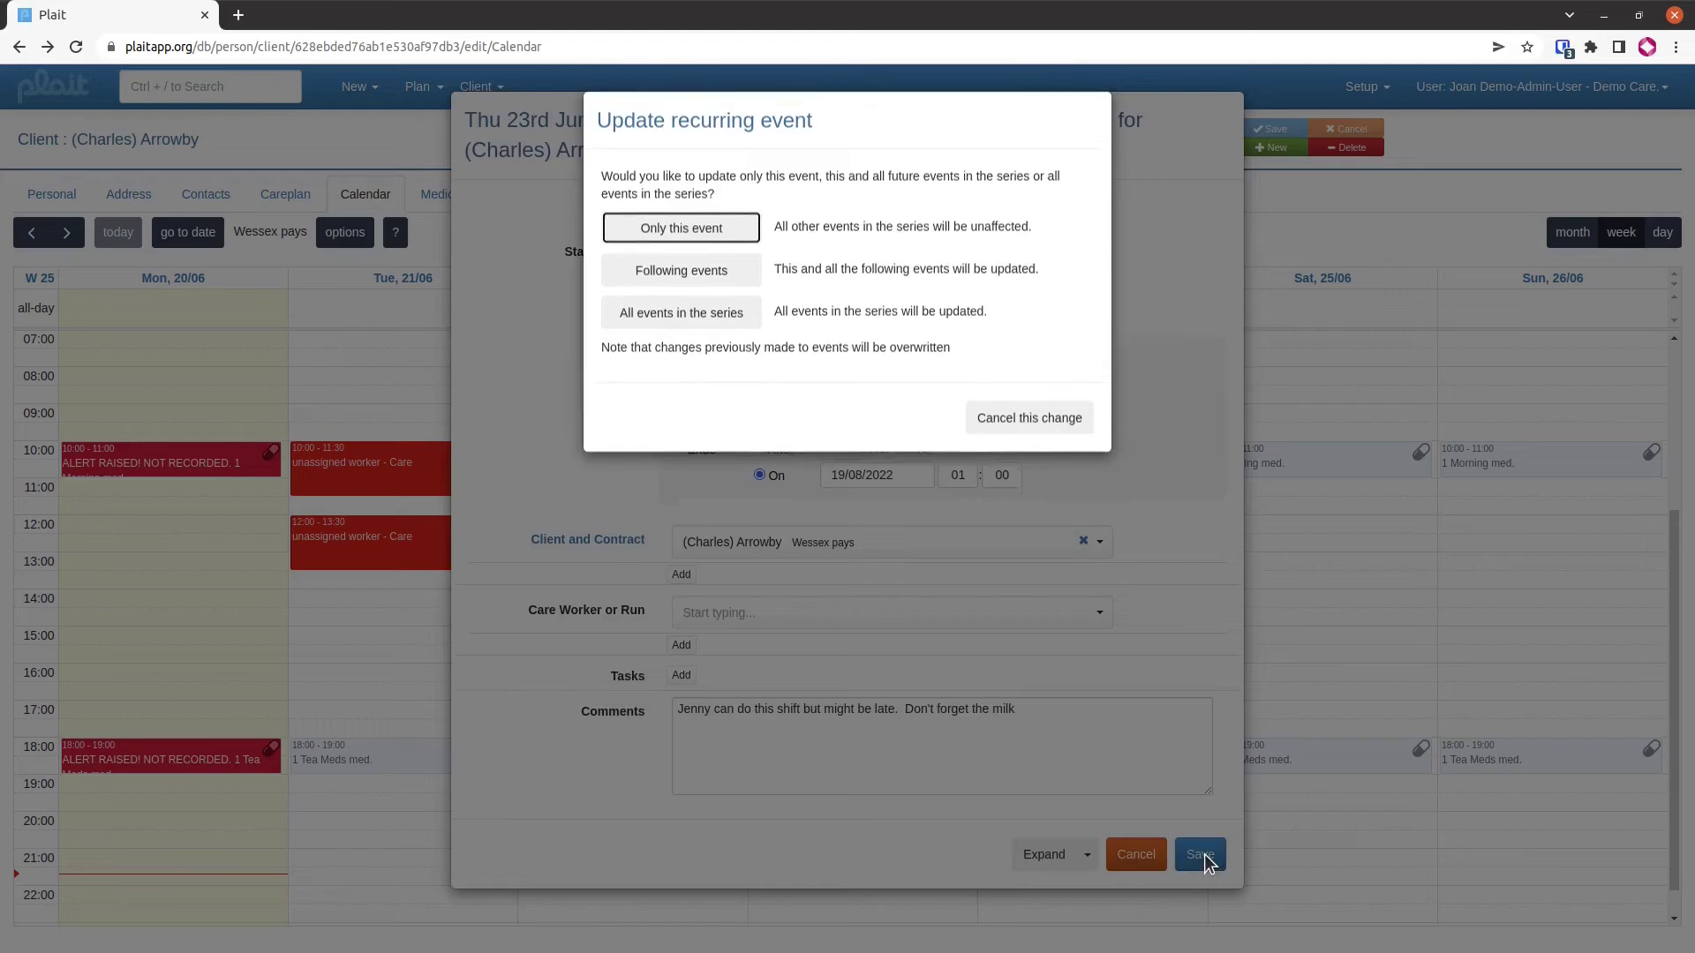
pyautogui.click(676, 232)
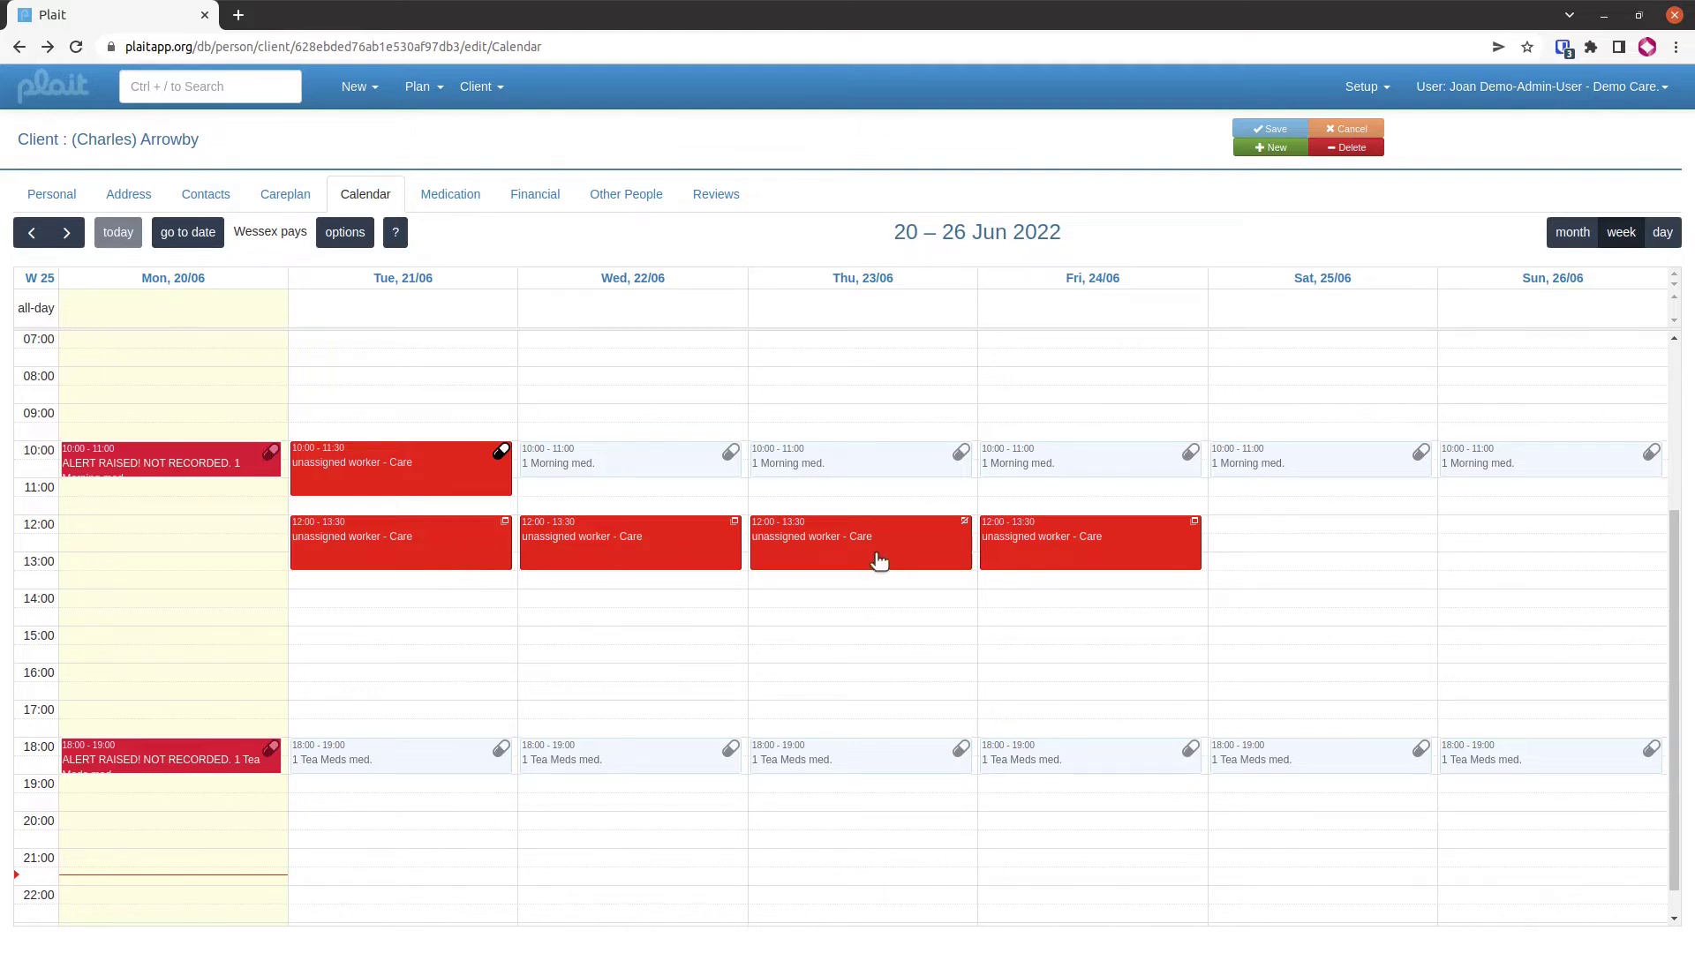
# Try to add a second care worker's name to the Wednesday 22 June occurrence's comment for following events, and cancel the edit
pyautogui.click(666, 552)
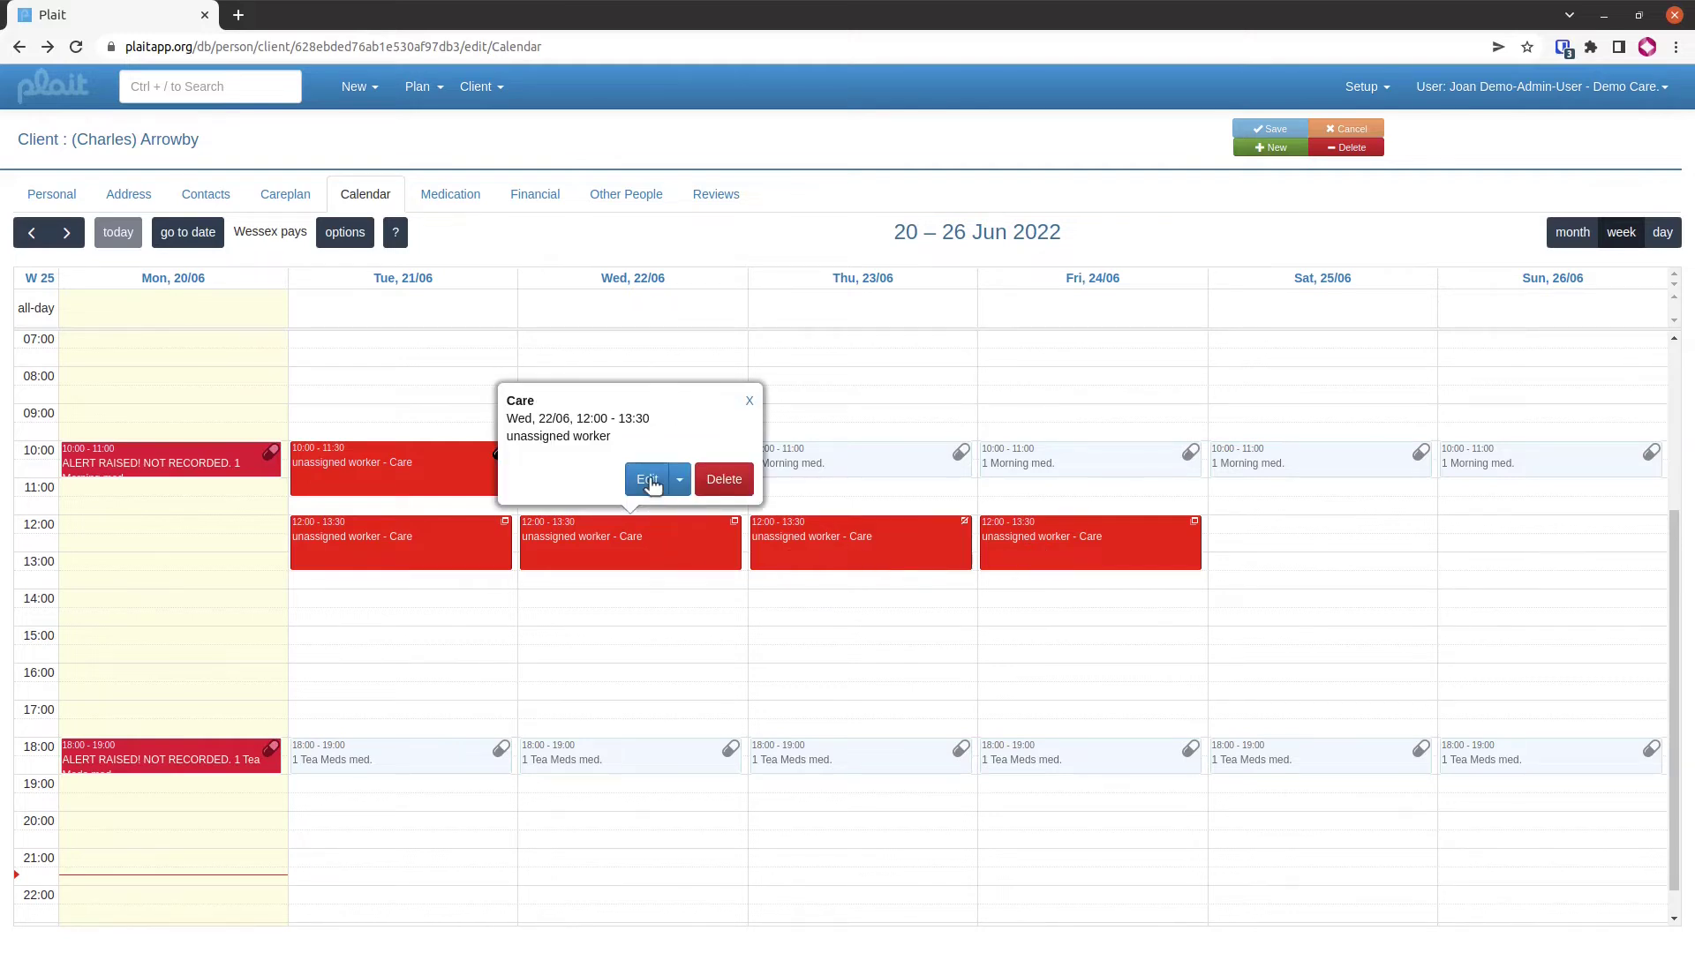
pyautogui.click(648, 480)
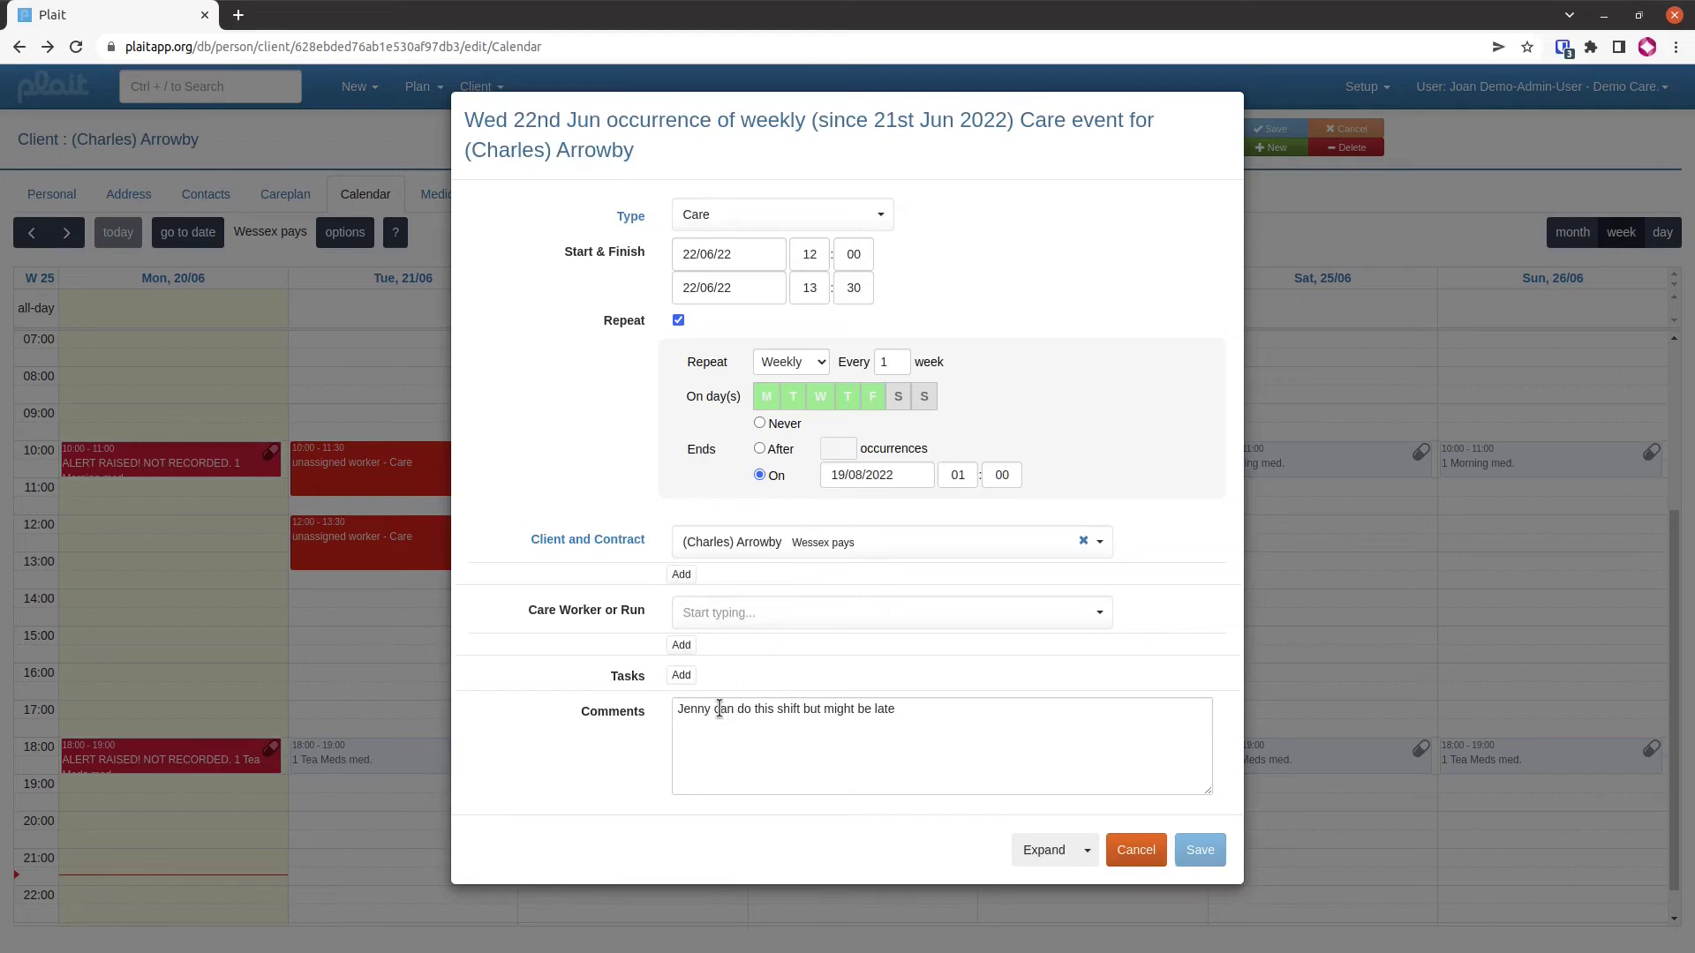
pyautogui.click(712, 709)
pyautogui.write('and Marion')
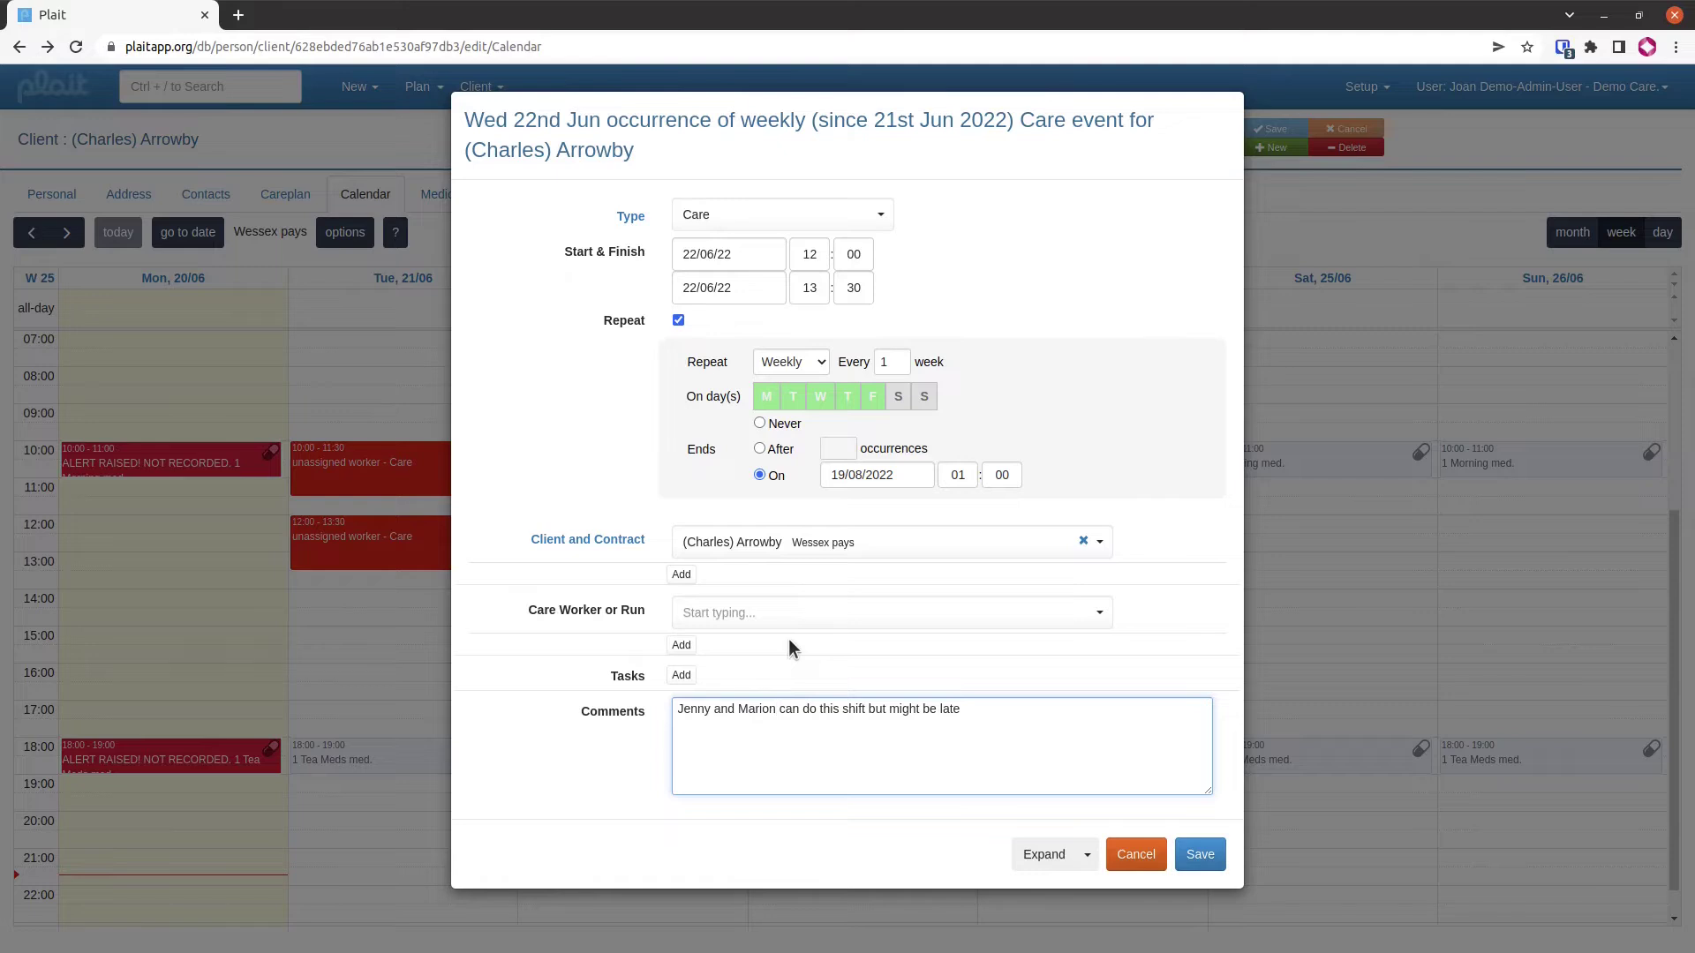
pyautogui.click(1198, 858)
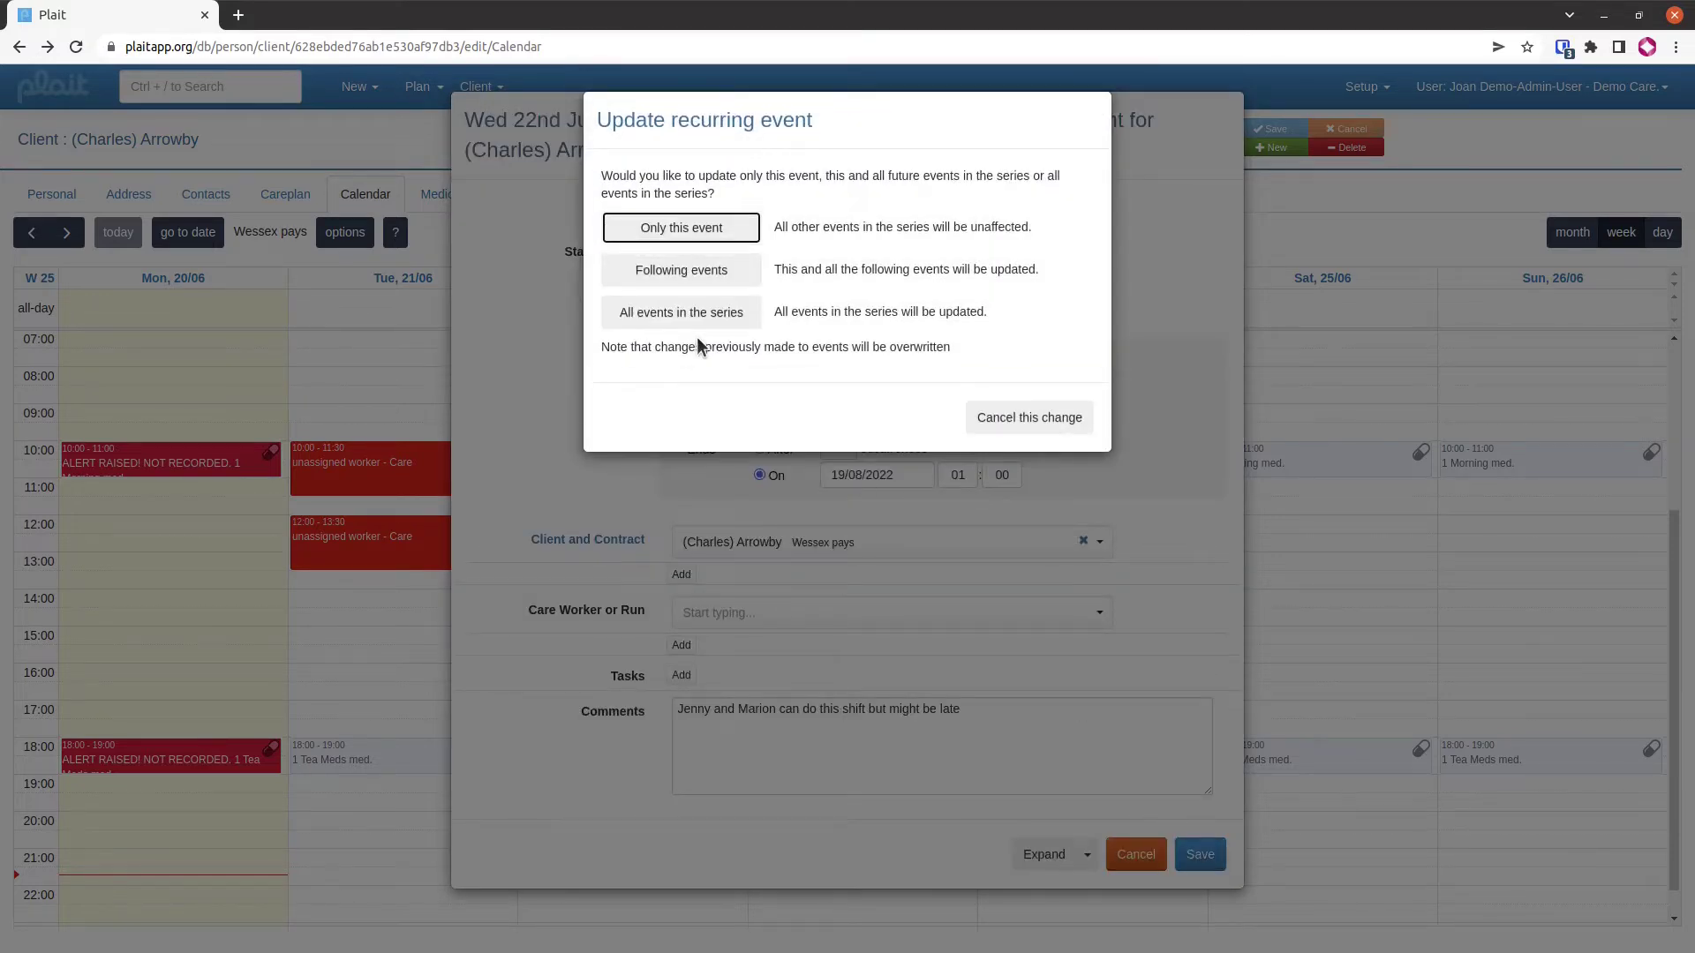
pyautogui.click(708, 279)
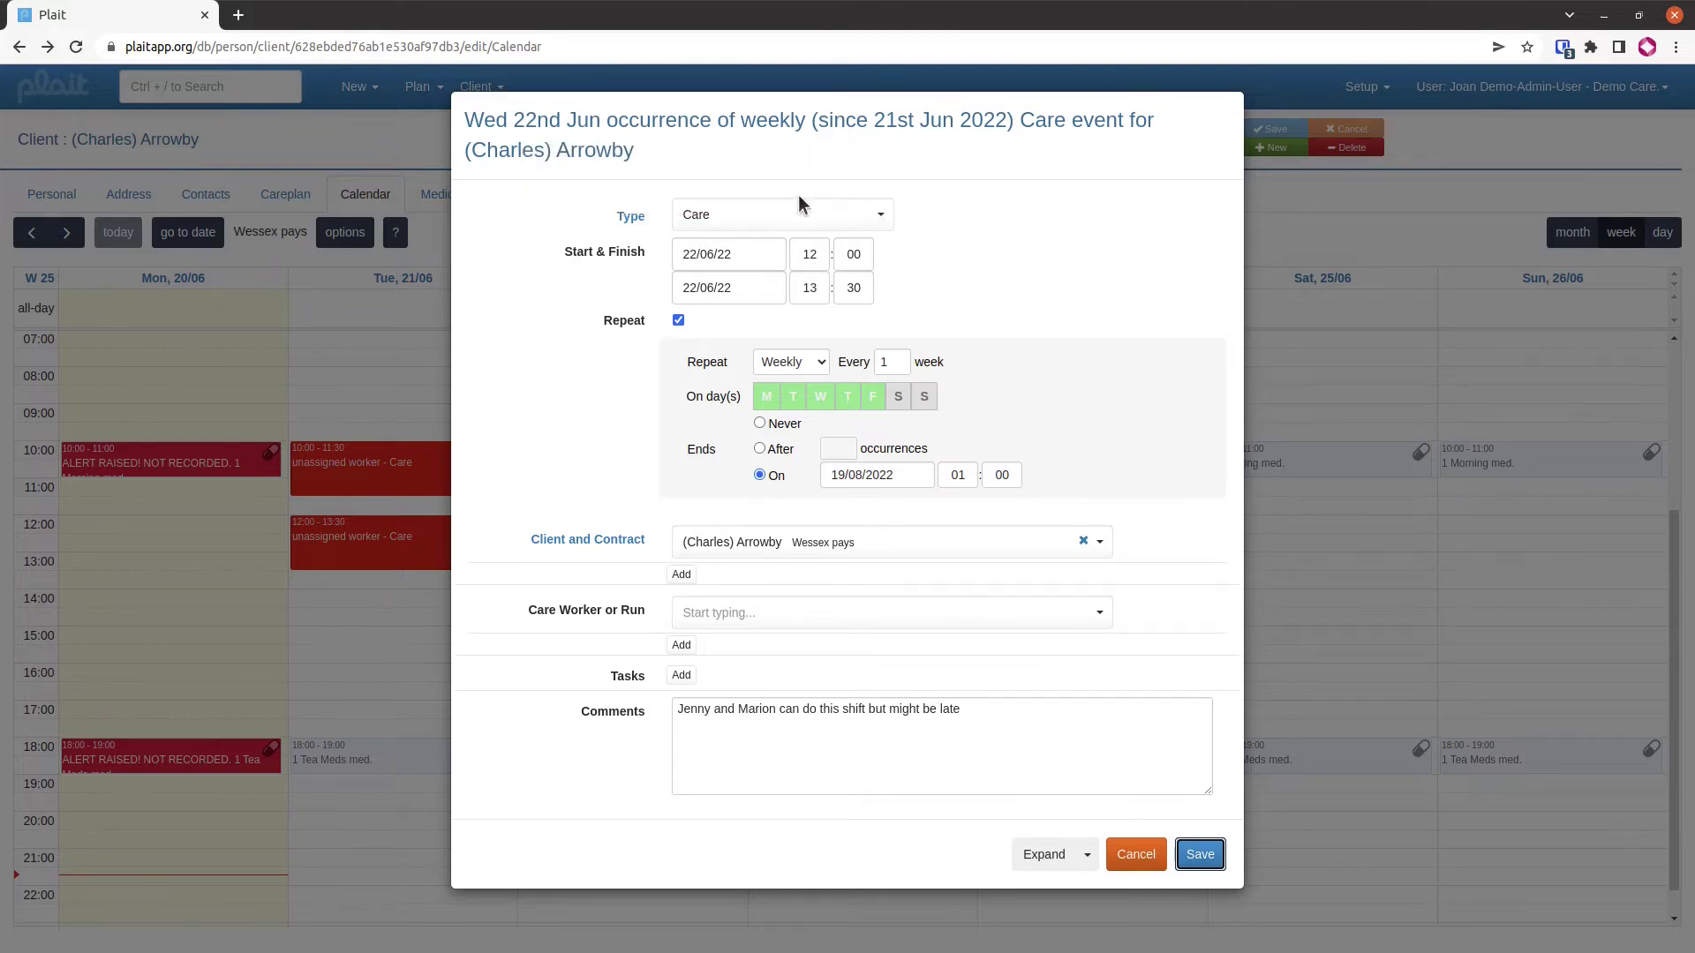
pyautogui.click(1139, 856)
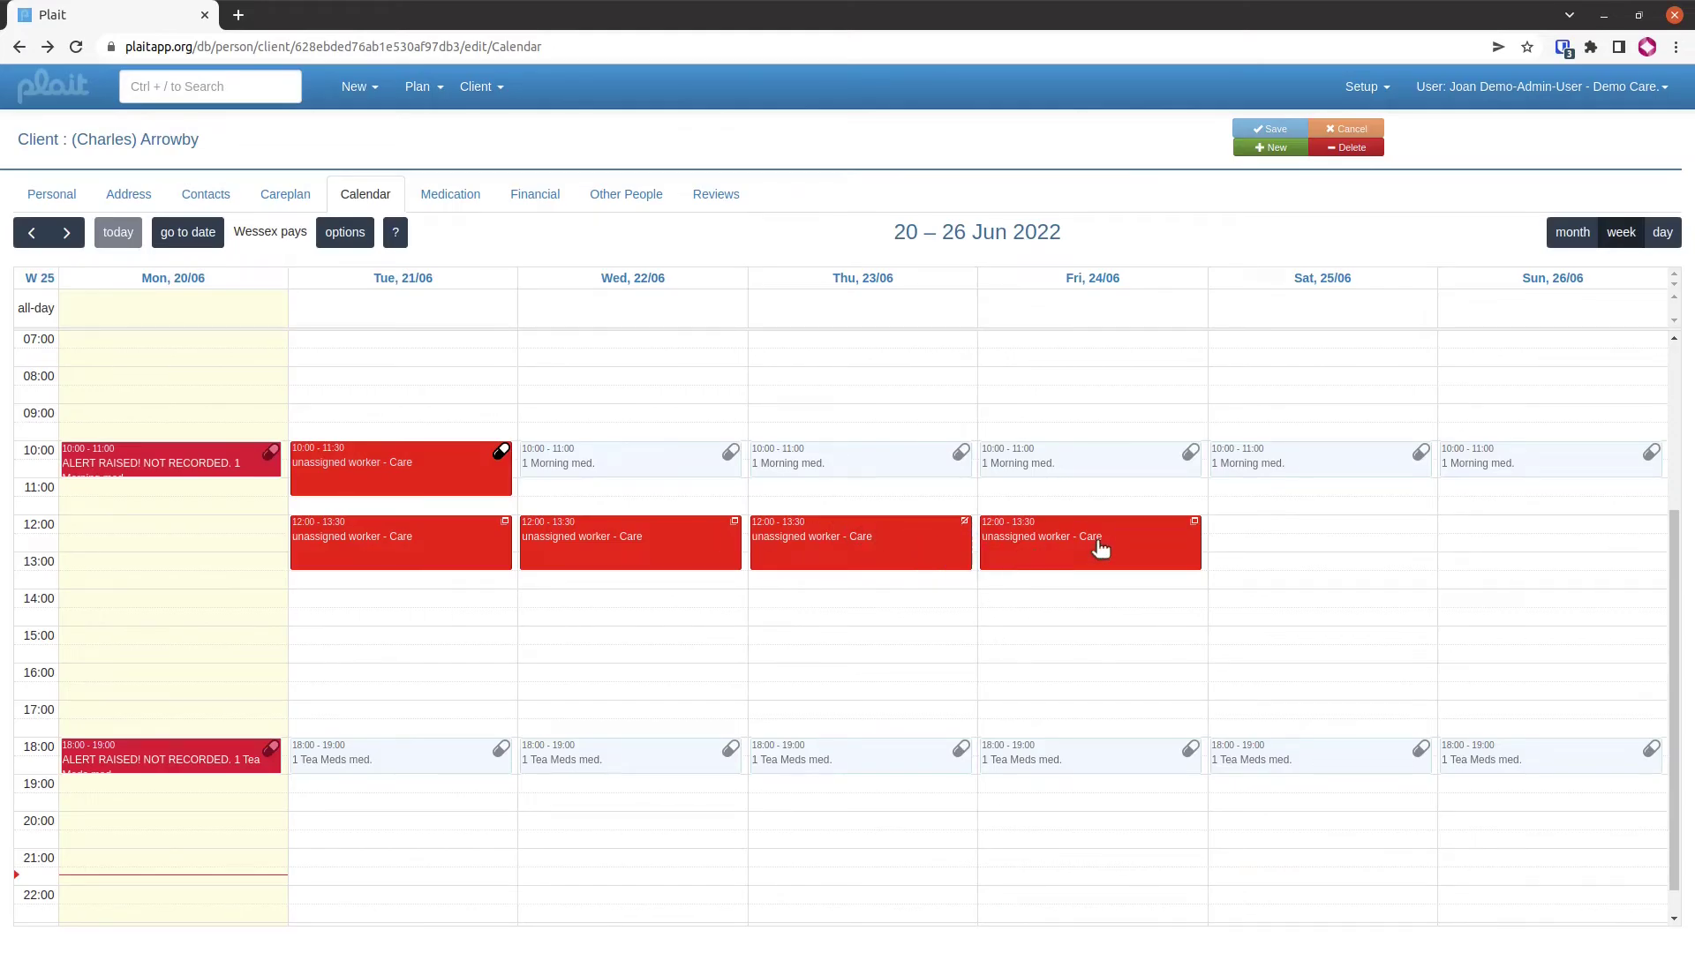
# Open Thursday 23 June's 12:00 event in full screen, reset it to the base recurring event, and return to the client's calendar
pyautogui.click(907, 552)
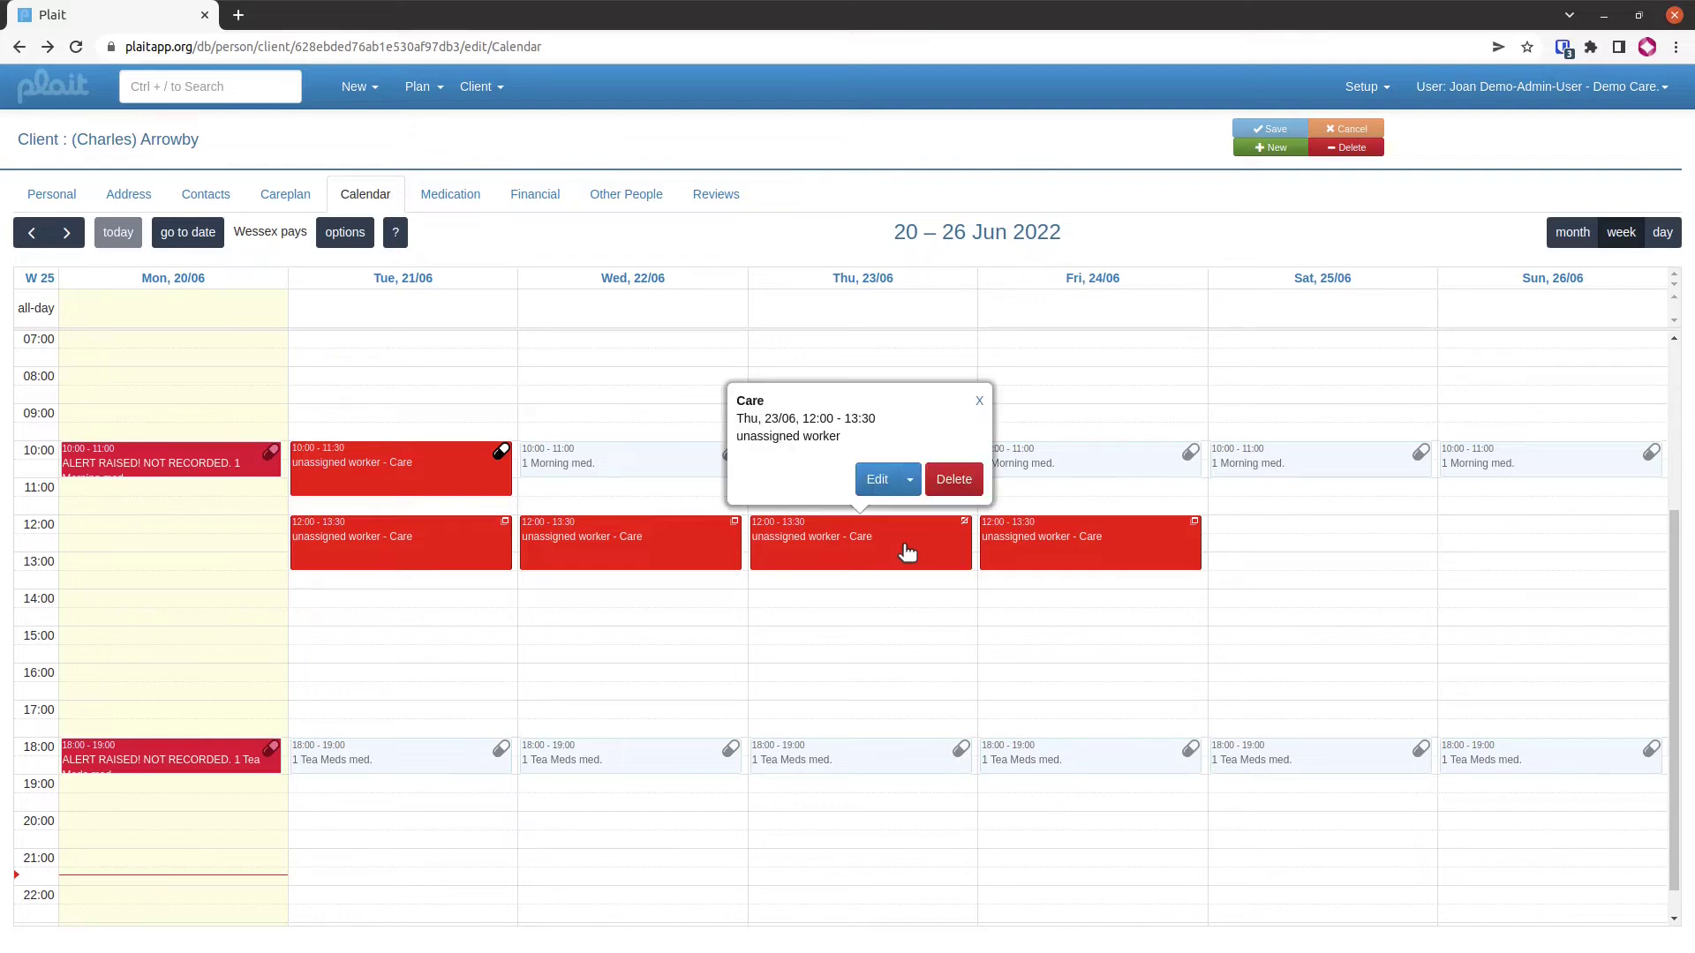
pyautogui.click(910, 481)
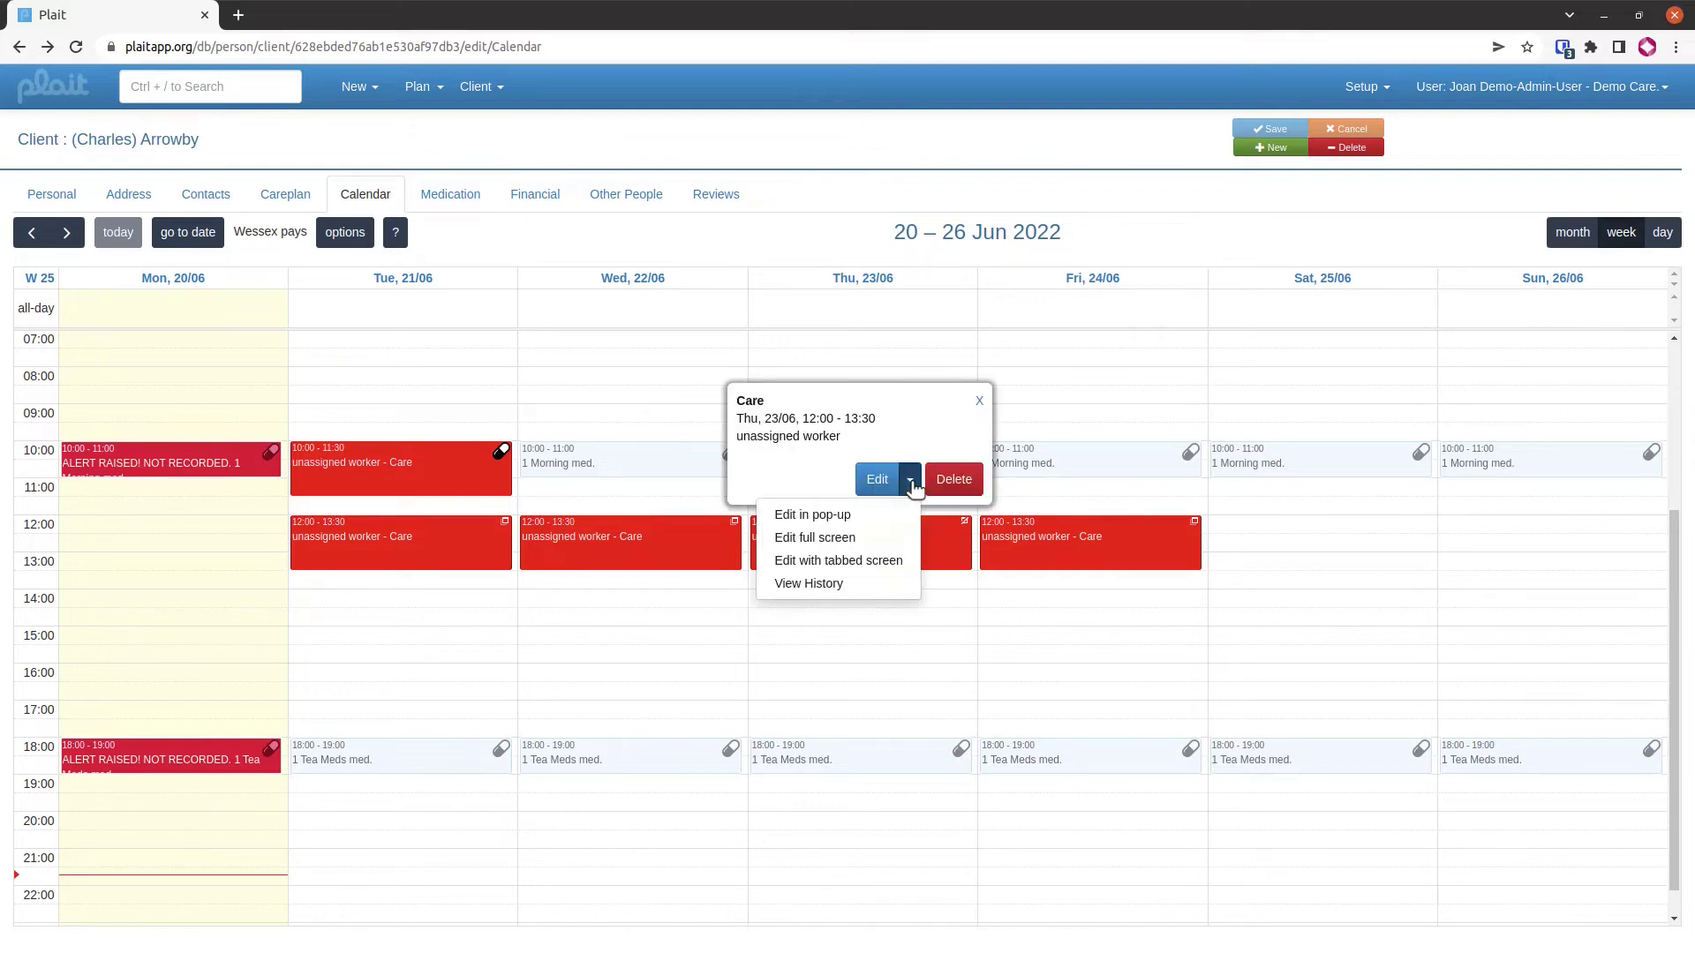
pyautogui.click(866, 537)
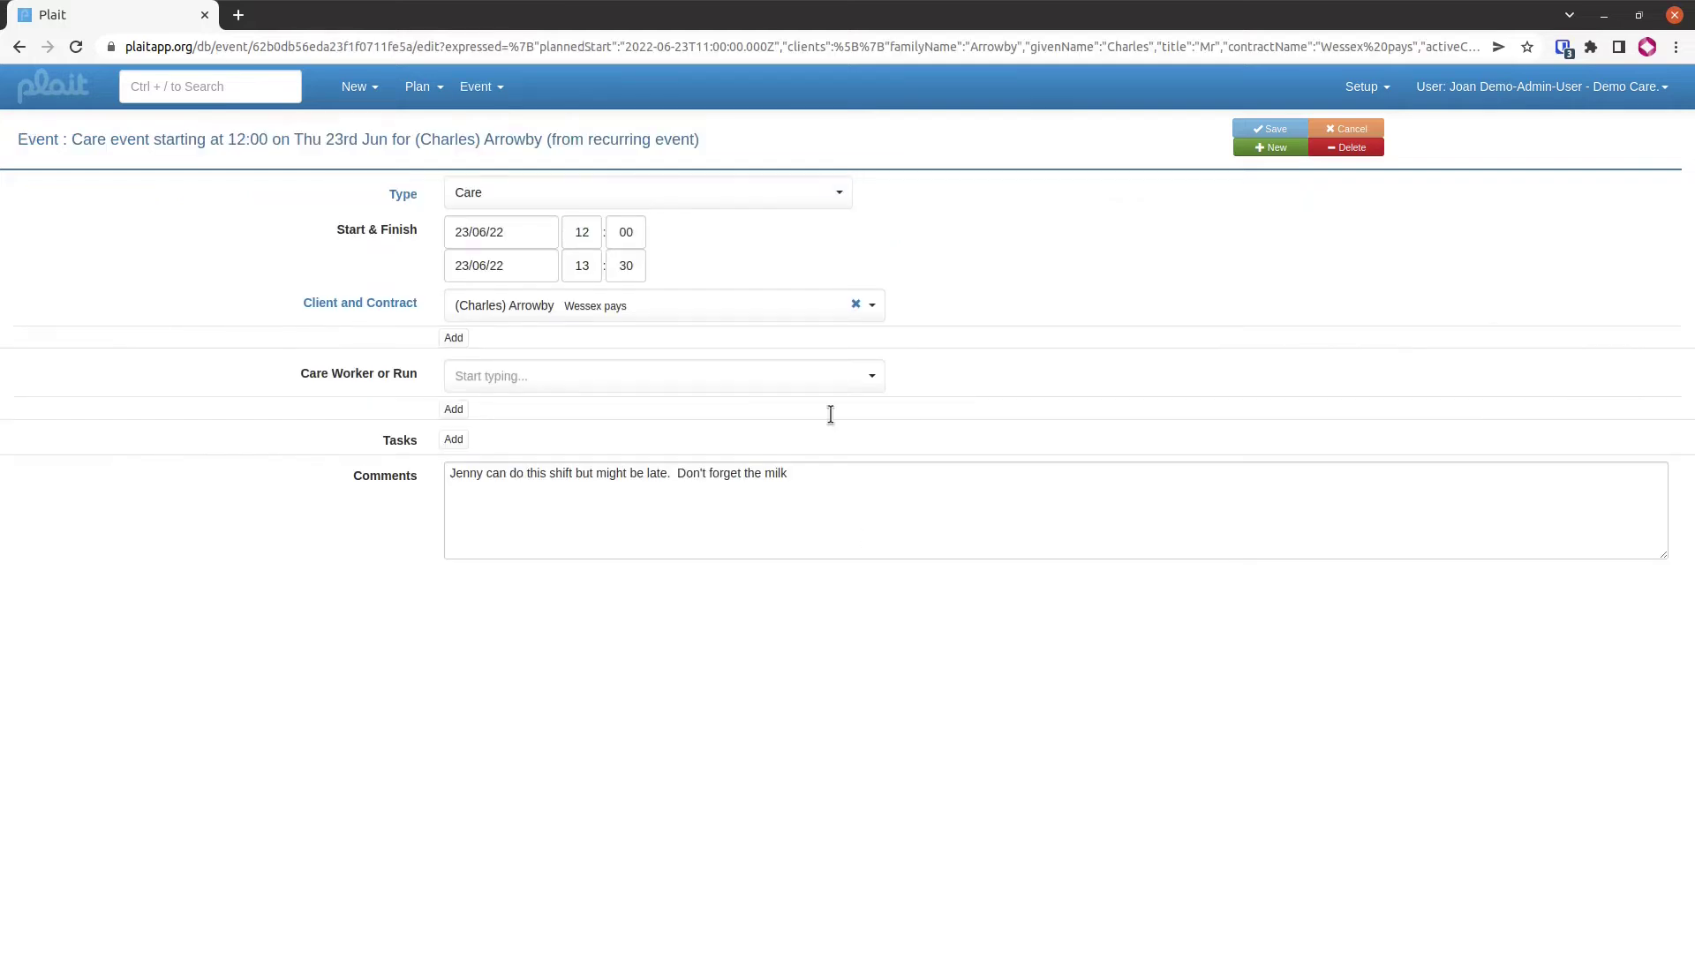
pyautogui.click(497, 92)
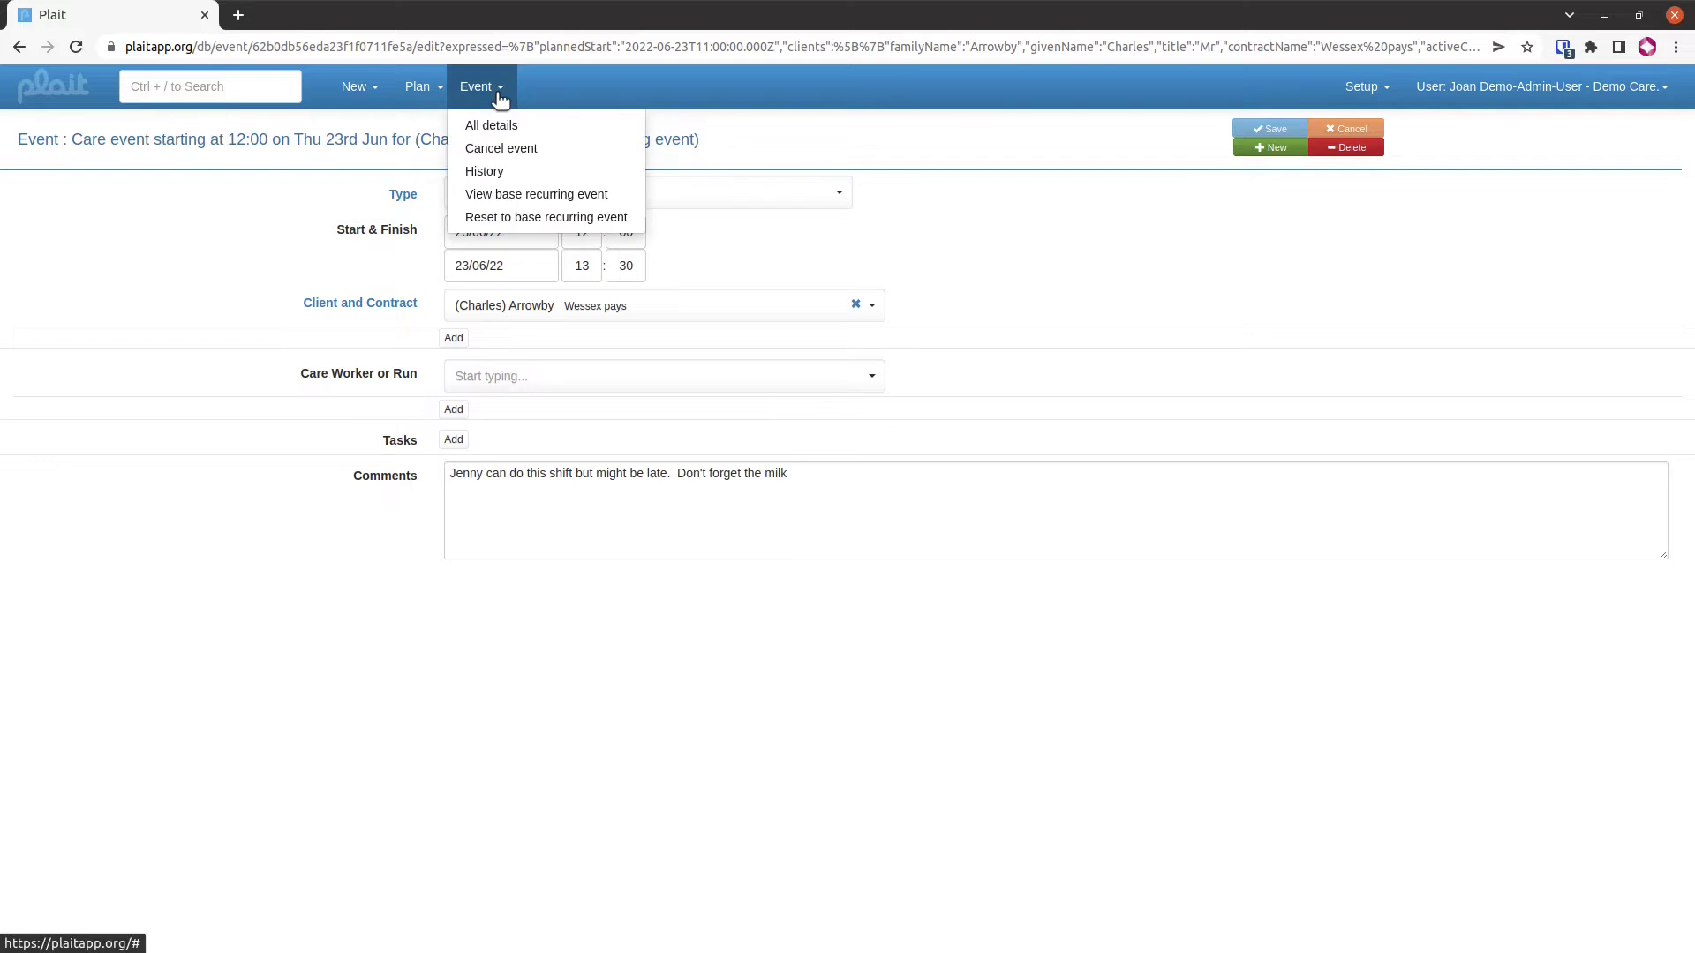
pyautogui.click(554, 217)
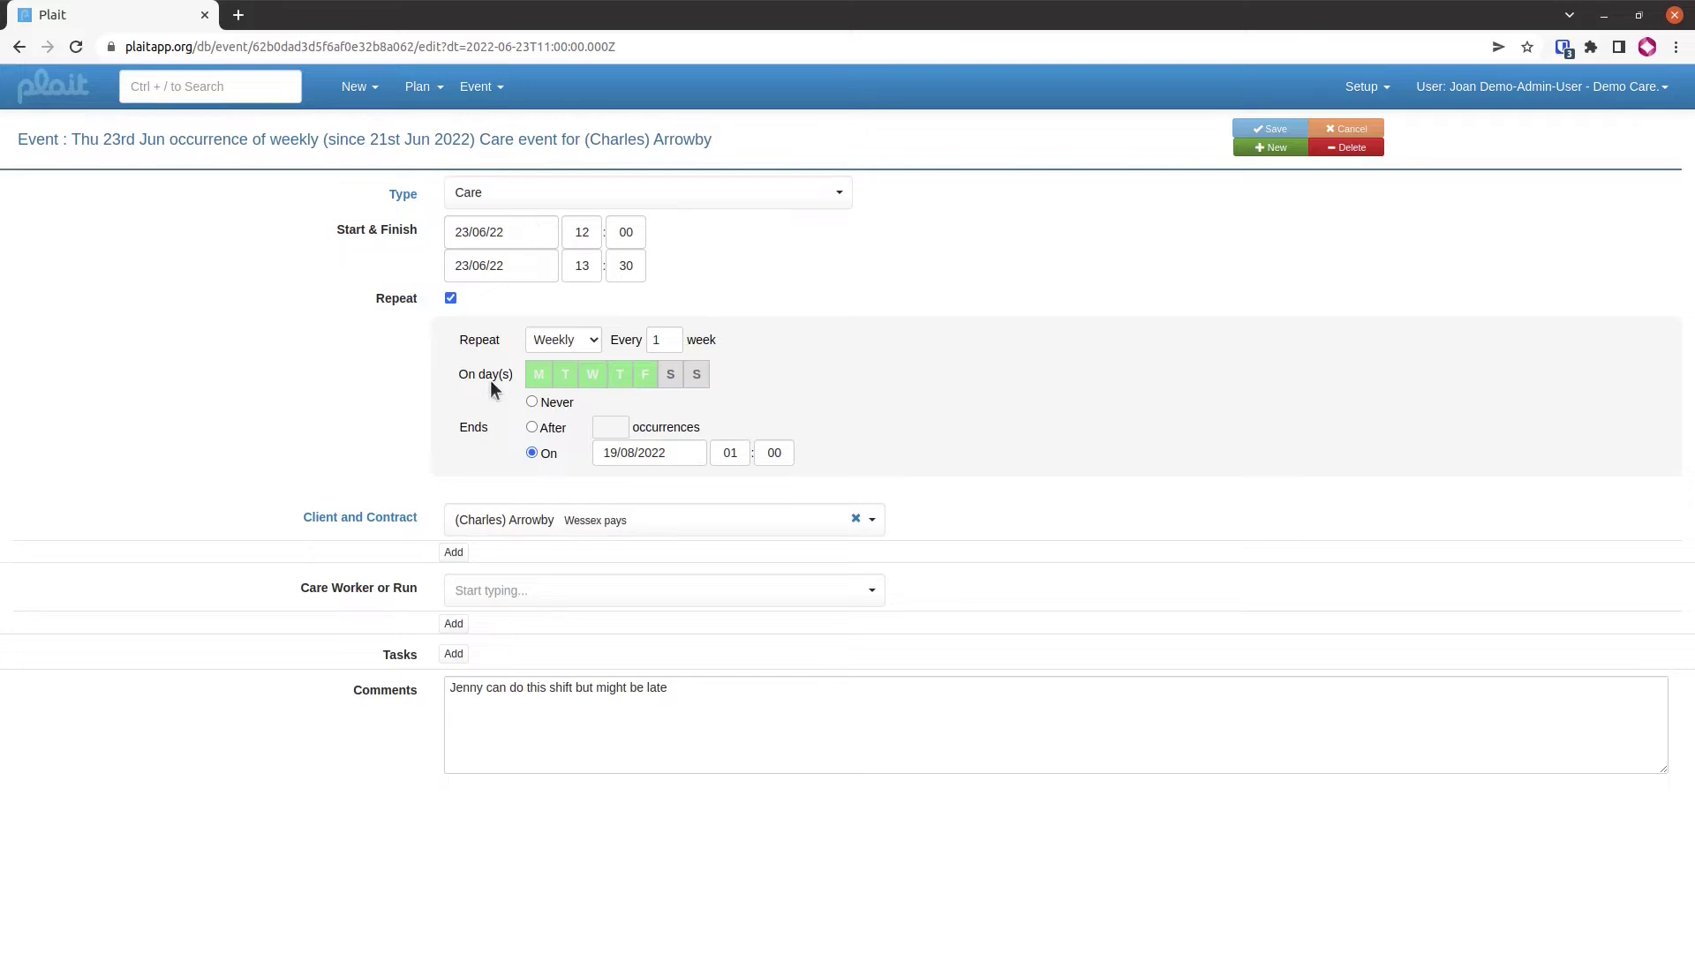
pyautogui.click(395, 523)
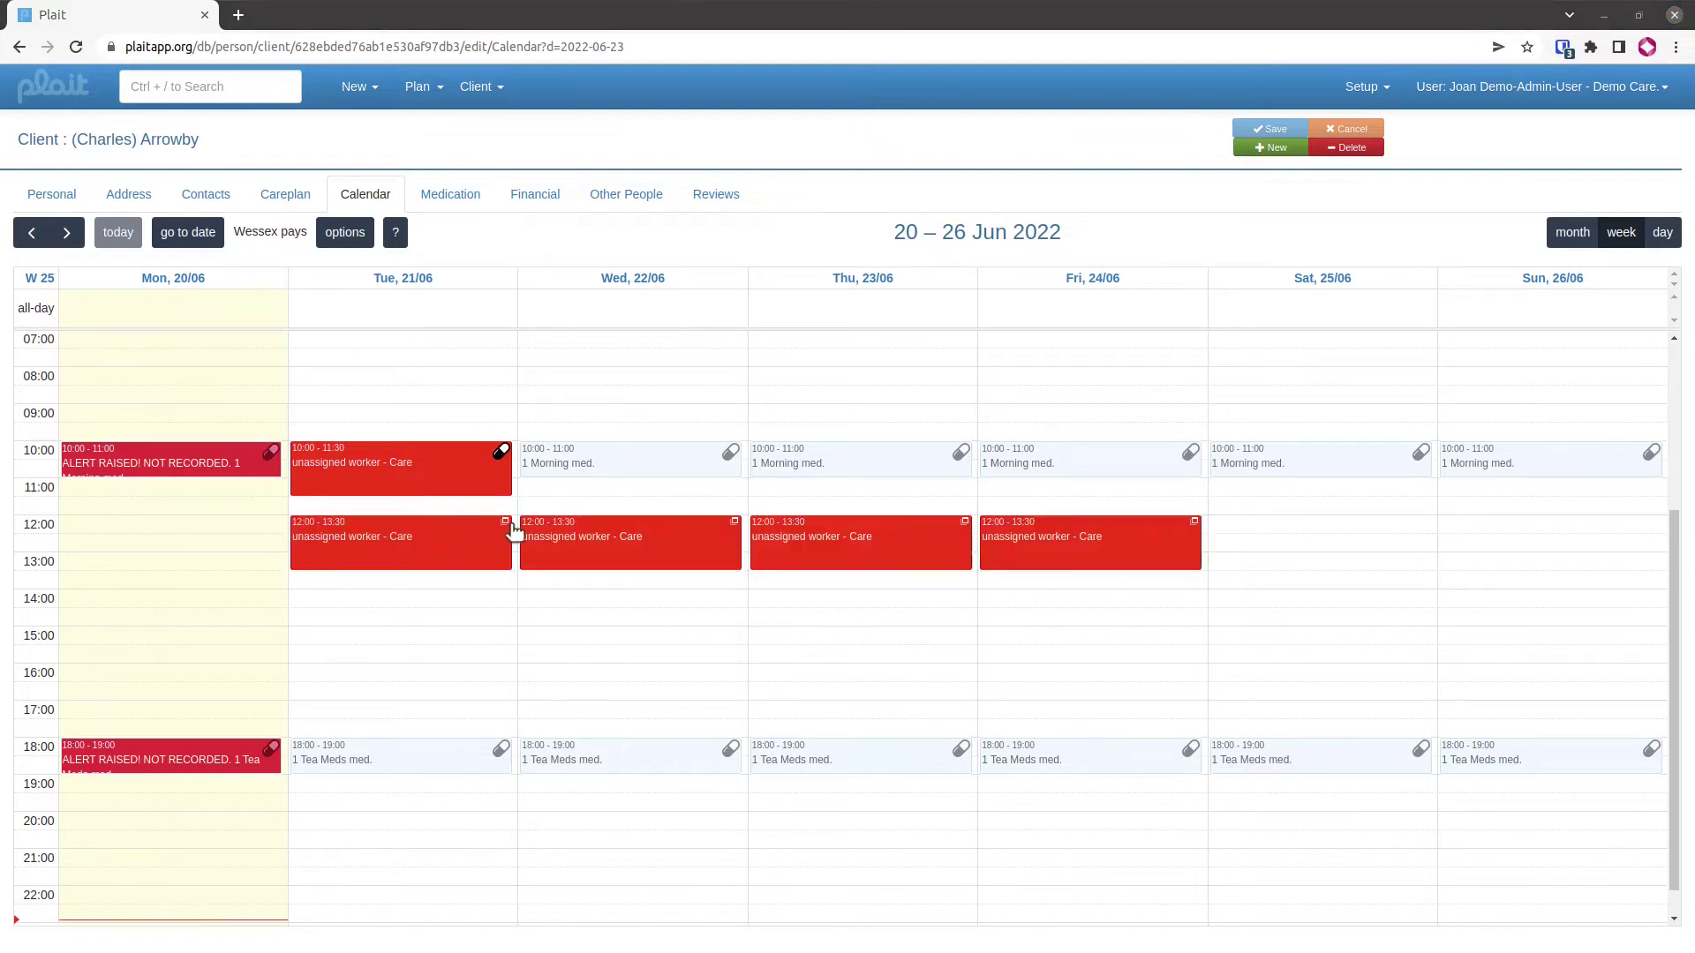
# View the setup and training settings of the Care event type from the Tuesday 21 June 10:00 event
pyautogui.click(454, 475)
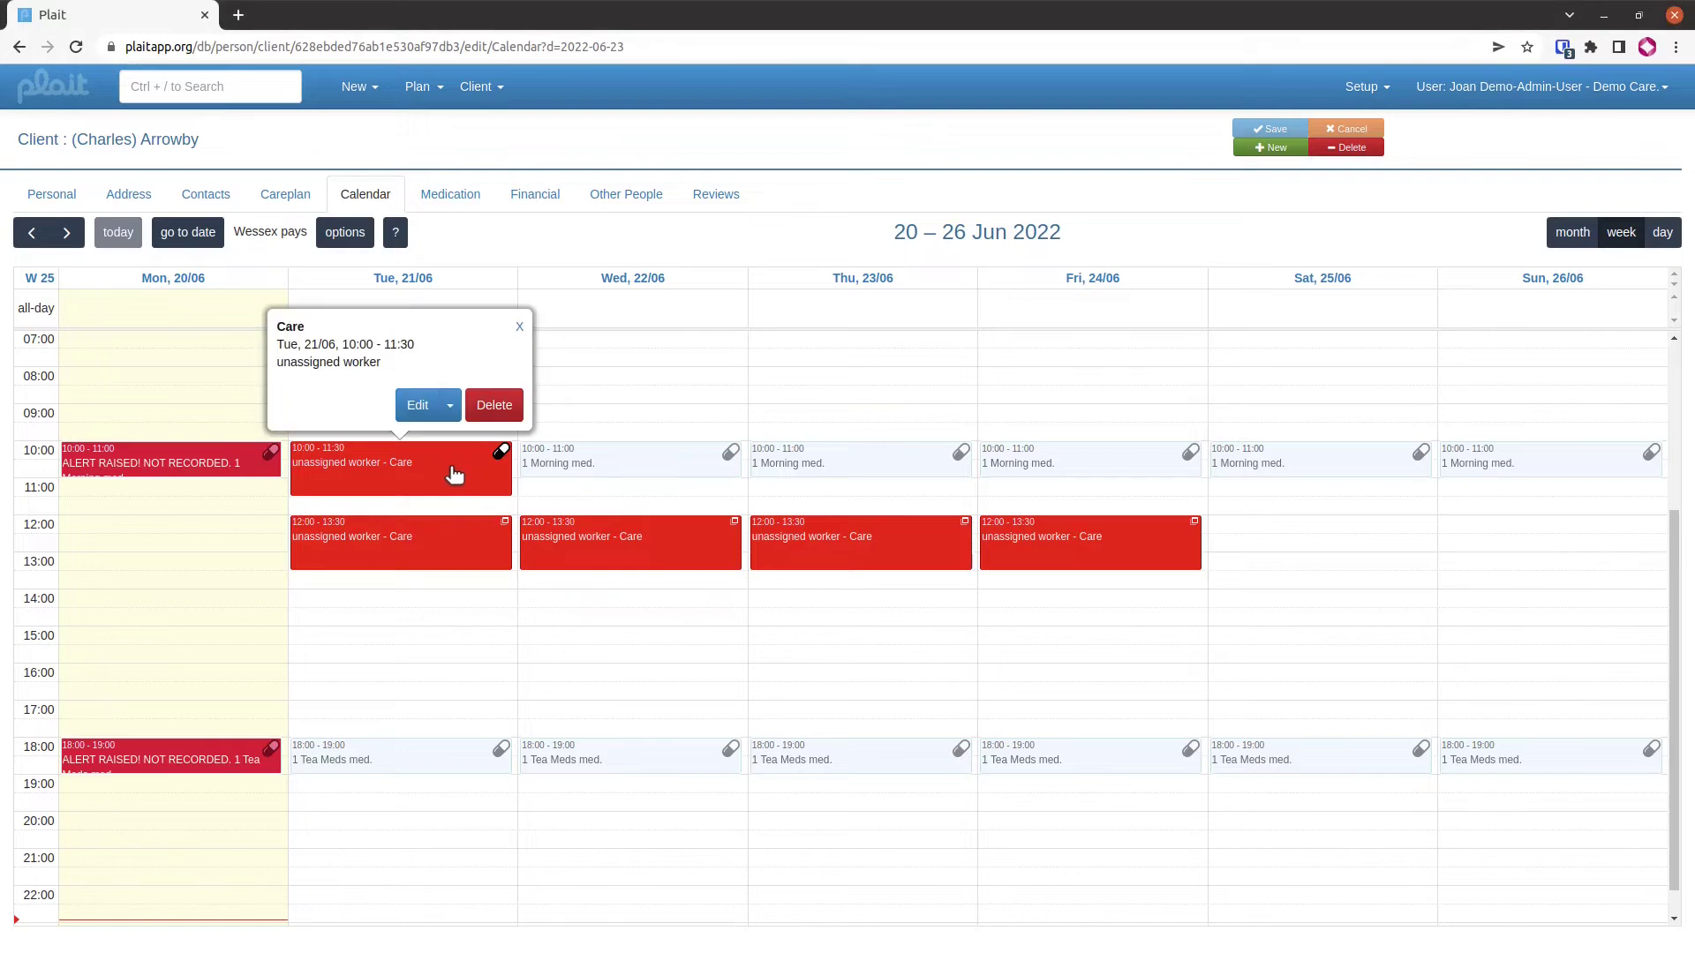
pyautogui.click(418, 407)
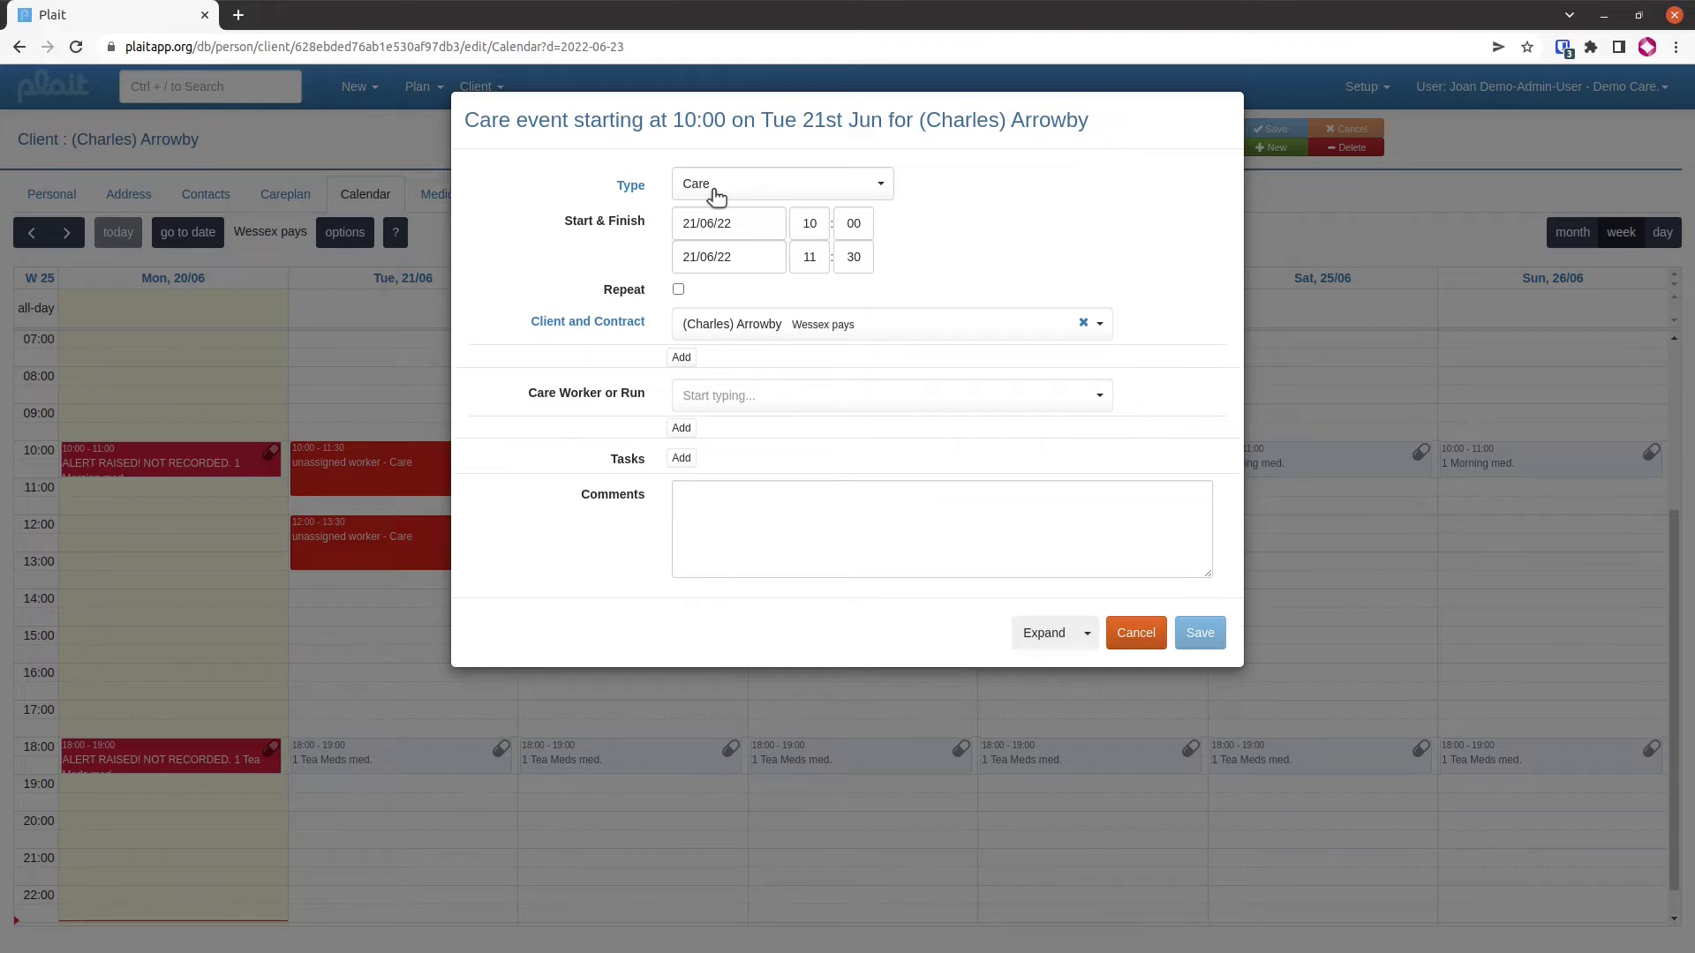
pyautogui.click(628, 186)
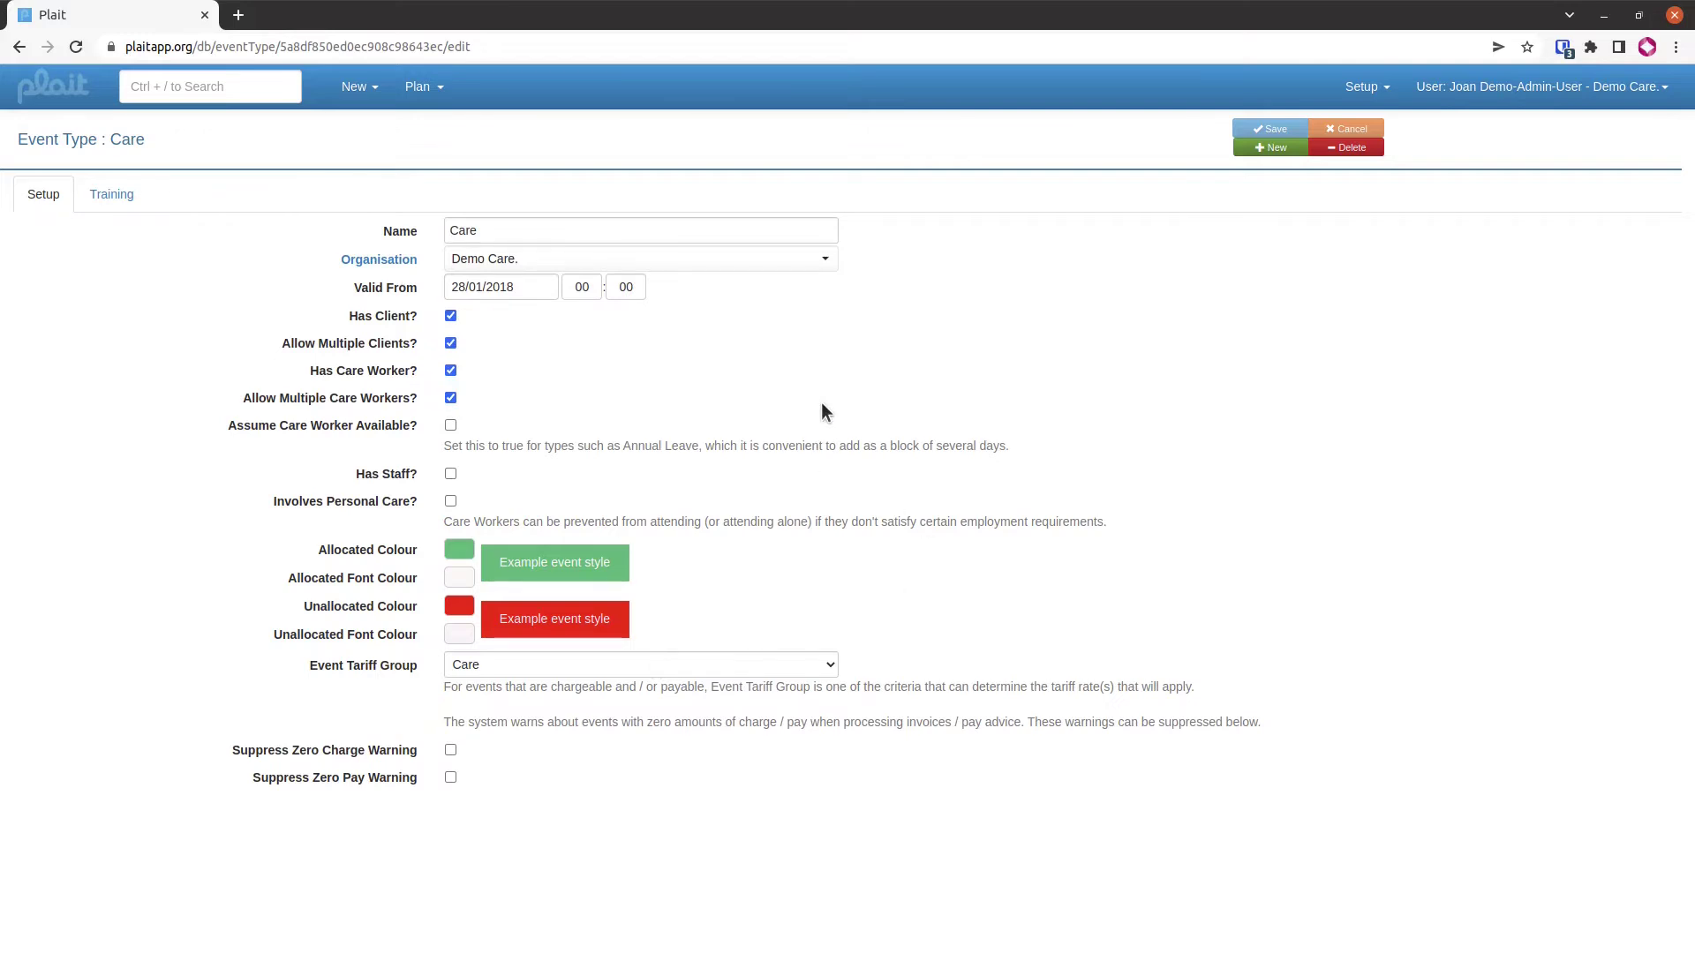
pyautogui.click(125, 202)
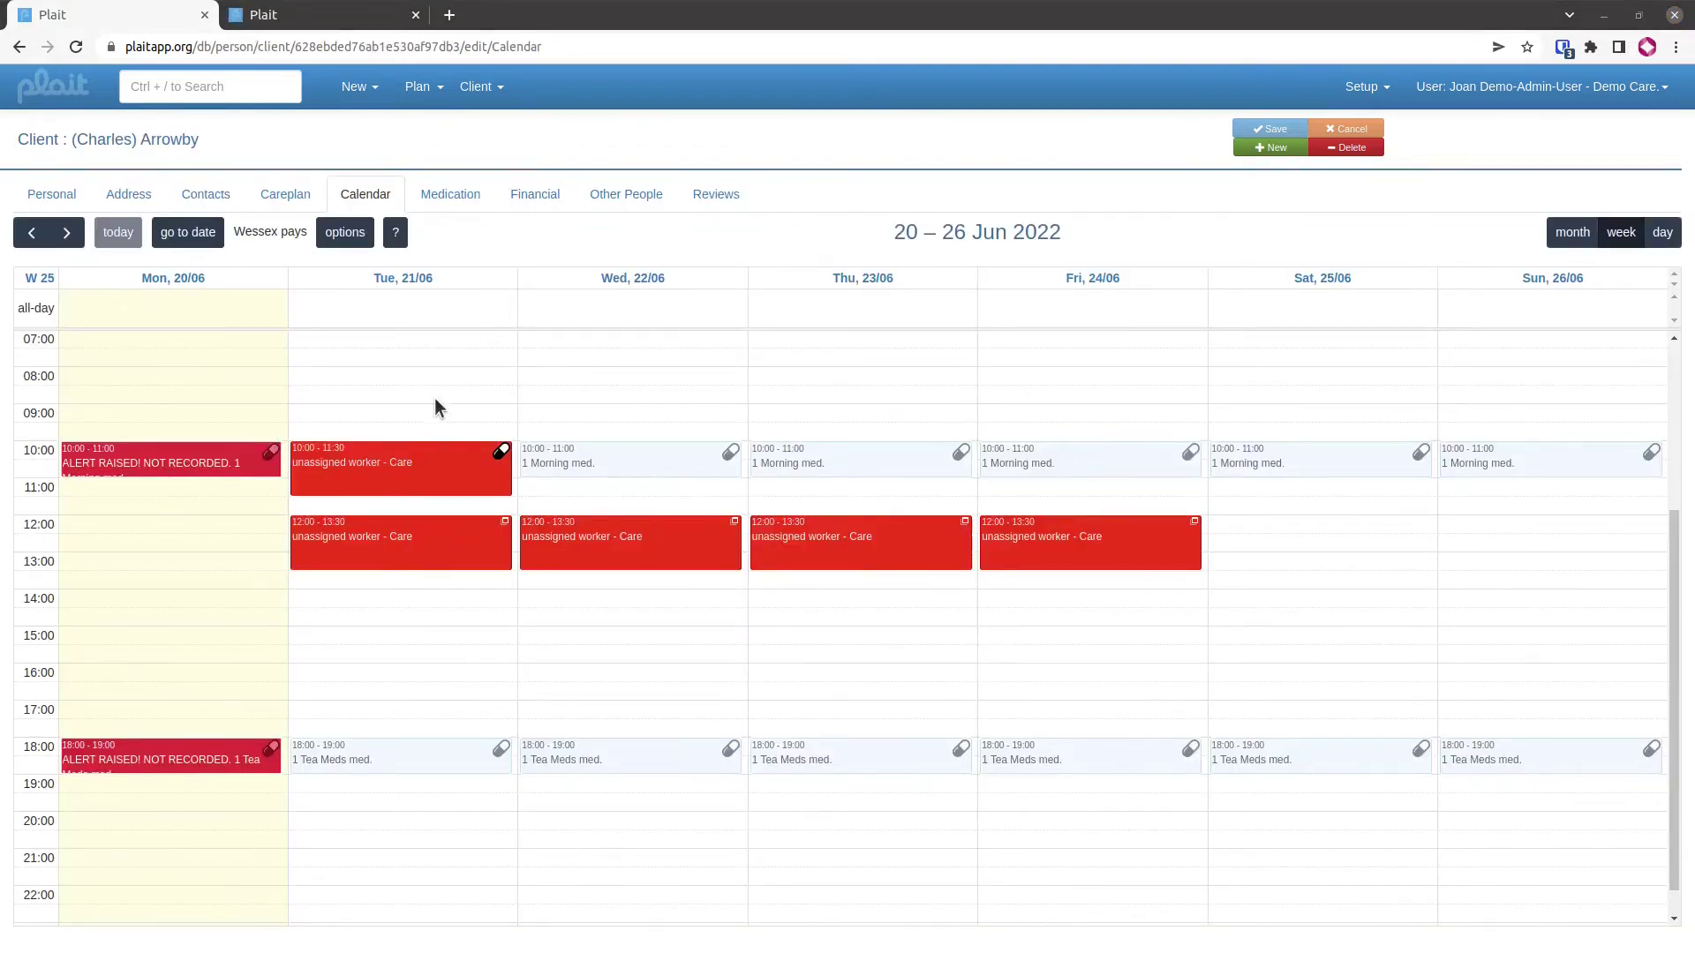
# Assign the first care worker suggested by a "?" search, under the Initial Contract, to Tuesday 21 June's 10:00 care event
pyautogui.click(430, 470)
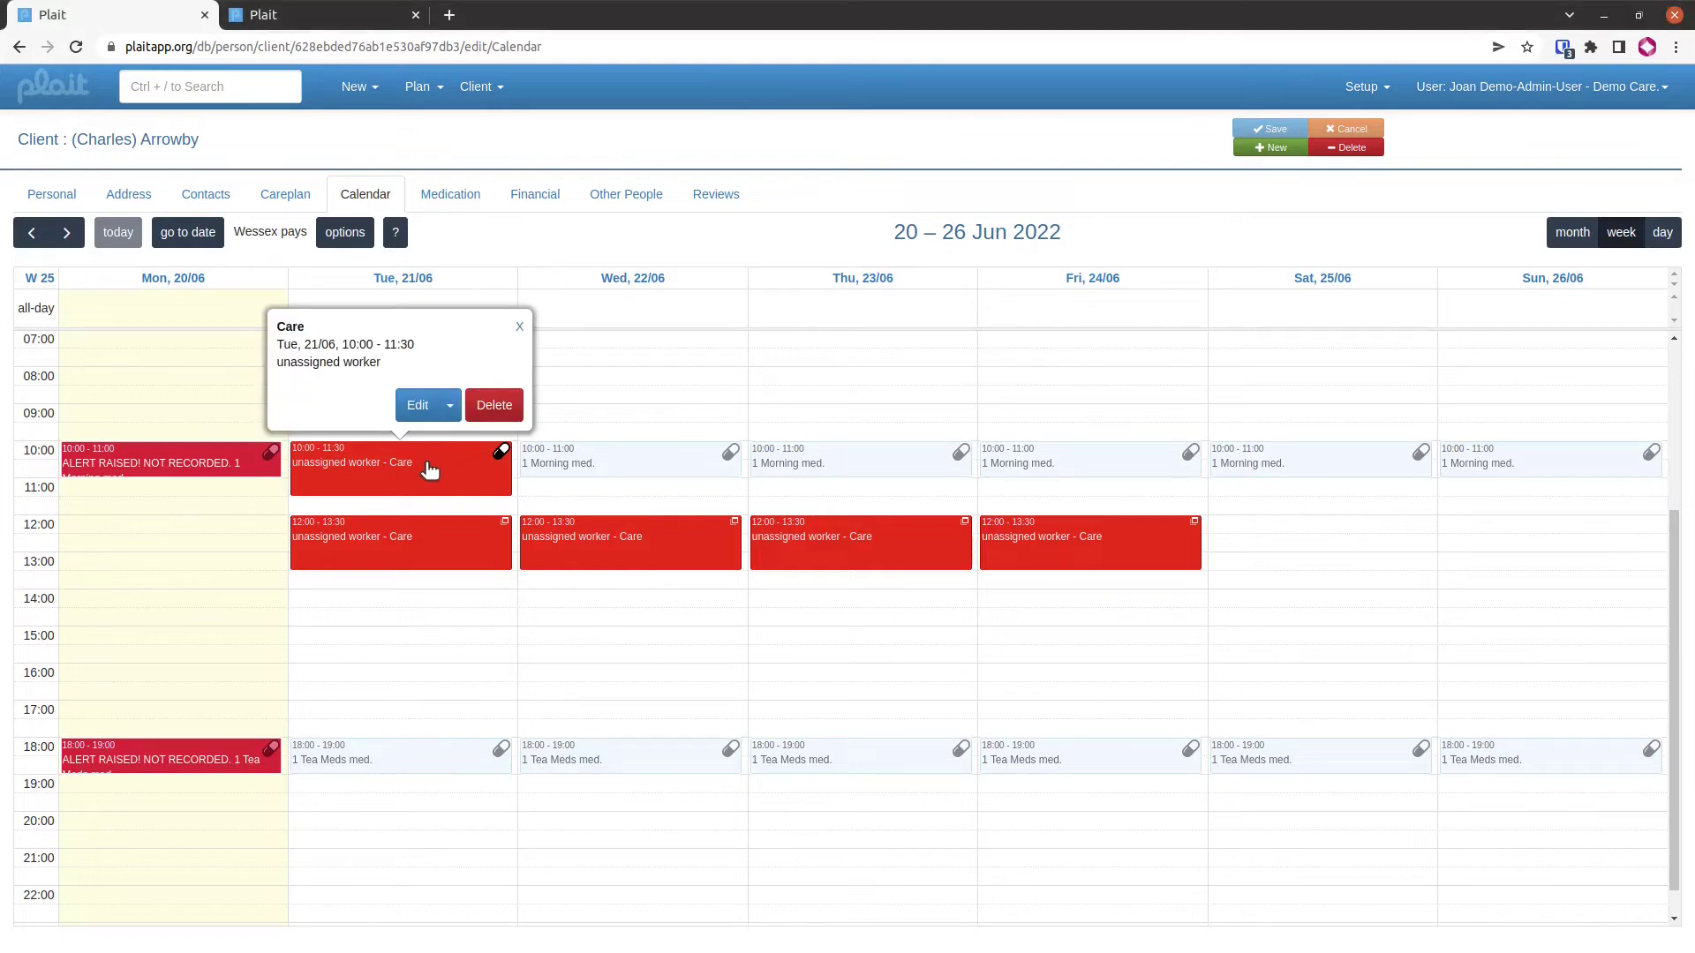
pyautogui.click(419, 410)
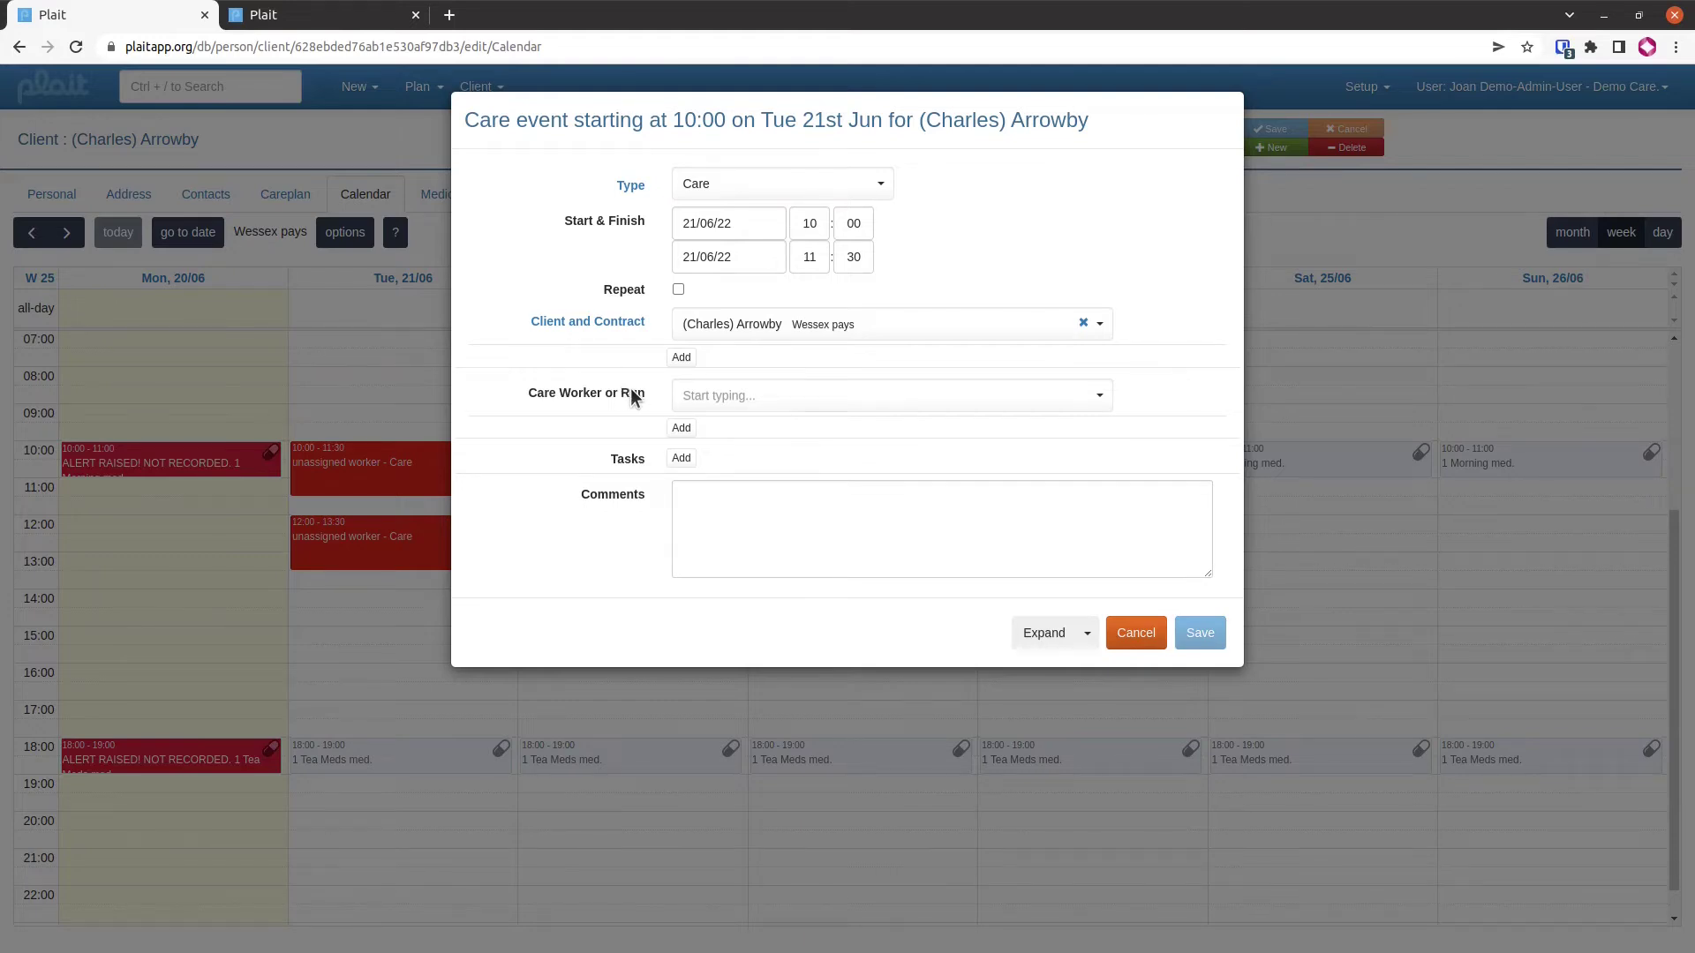
pyautogui.click(724, 400)
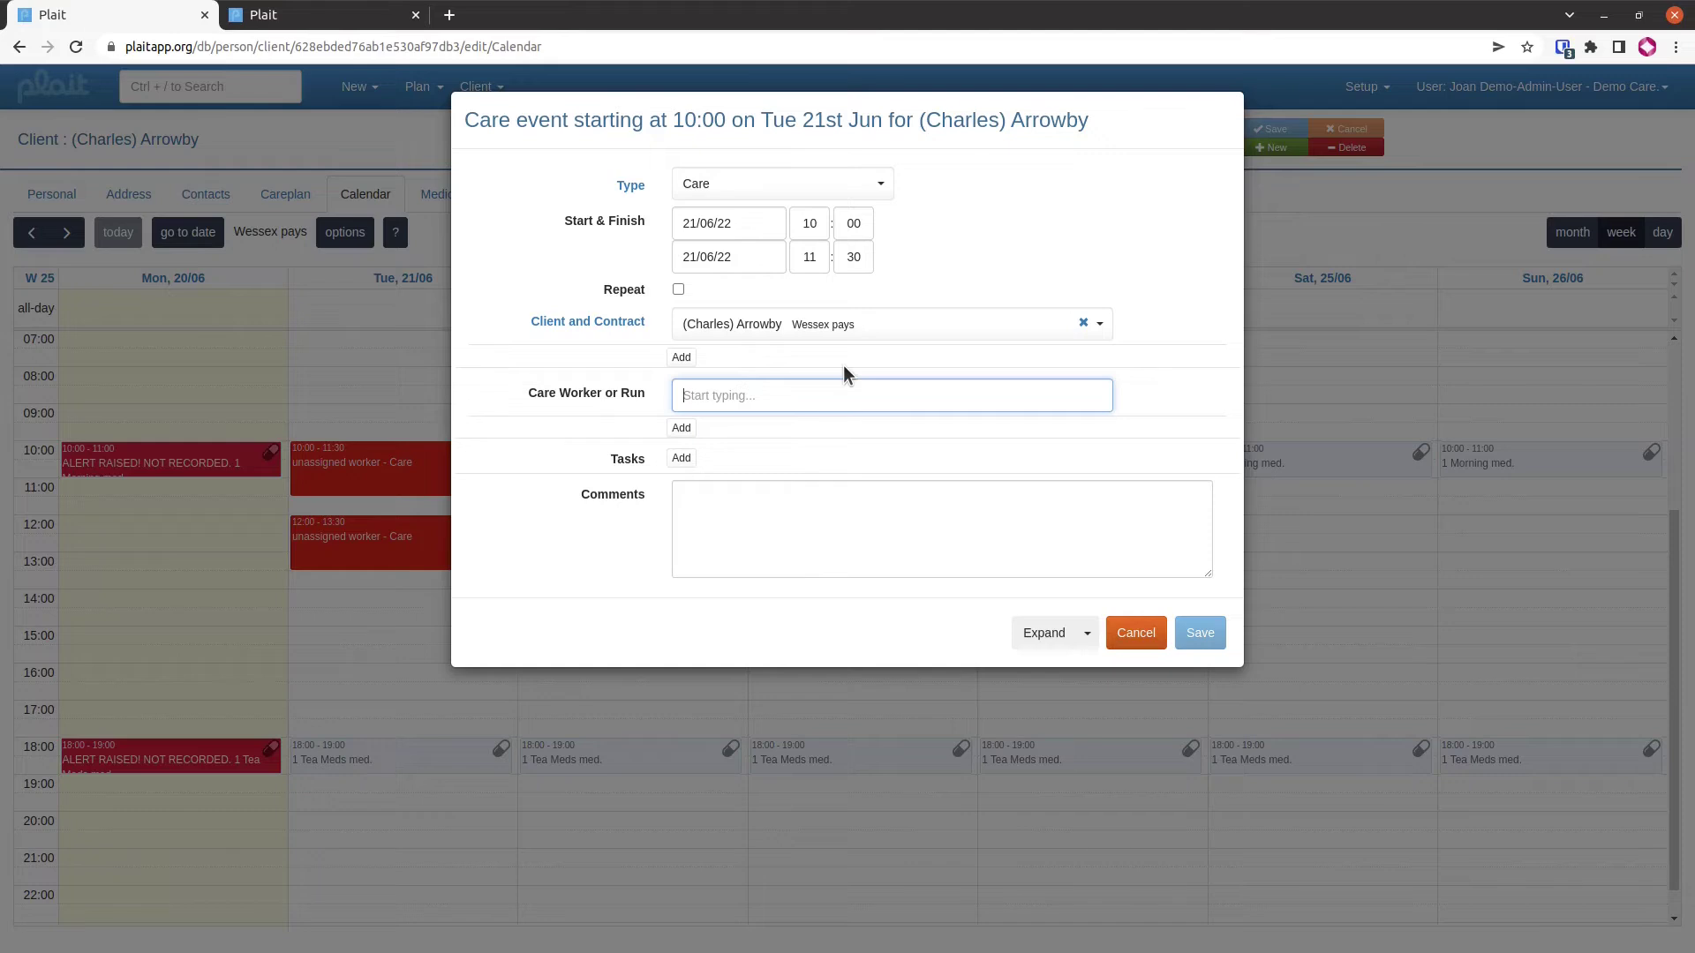
pyautogui.write('jude')
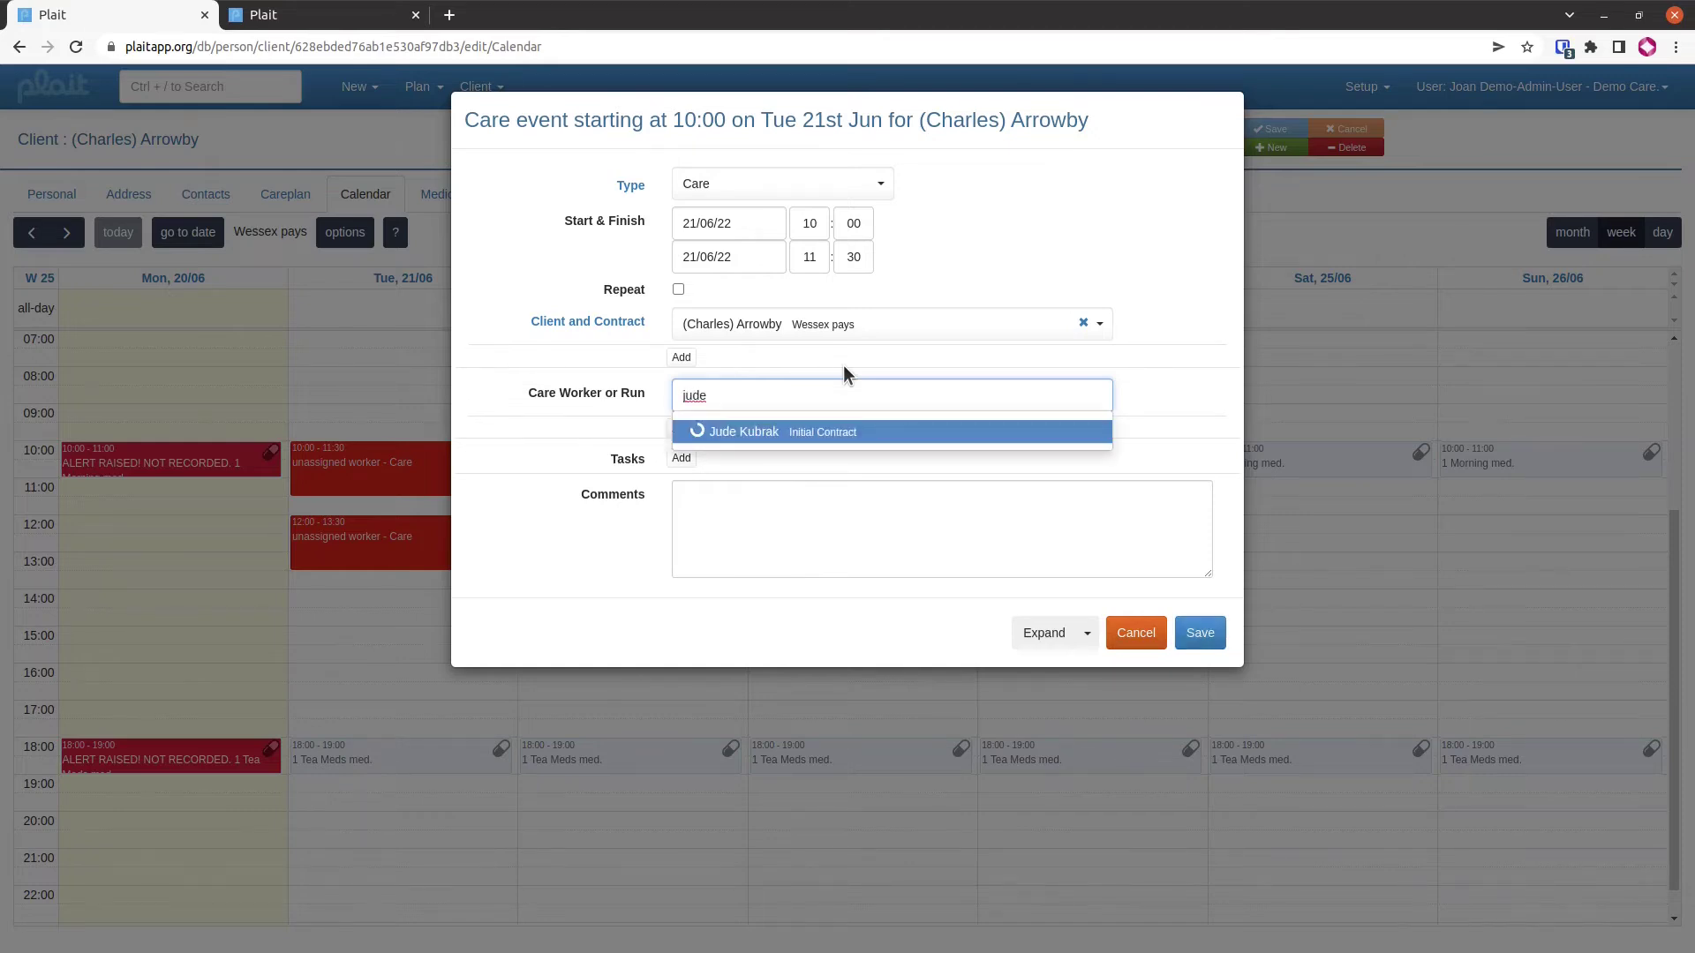
pyautogui.moveTo(844, 439)
pyautogui.press('BackSpace')
pyautogui.press('BackSpace')
pyautogui.press('BackSpace')
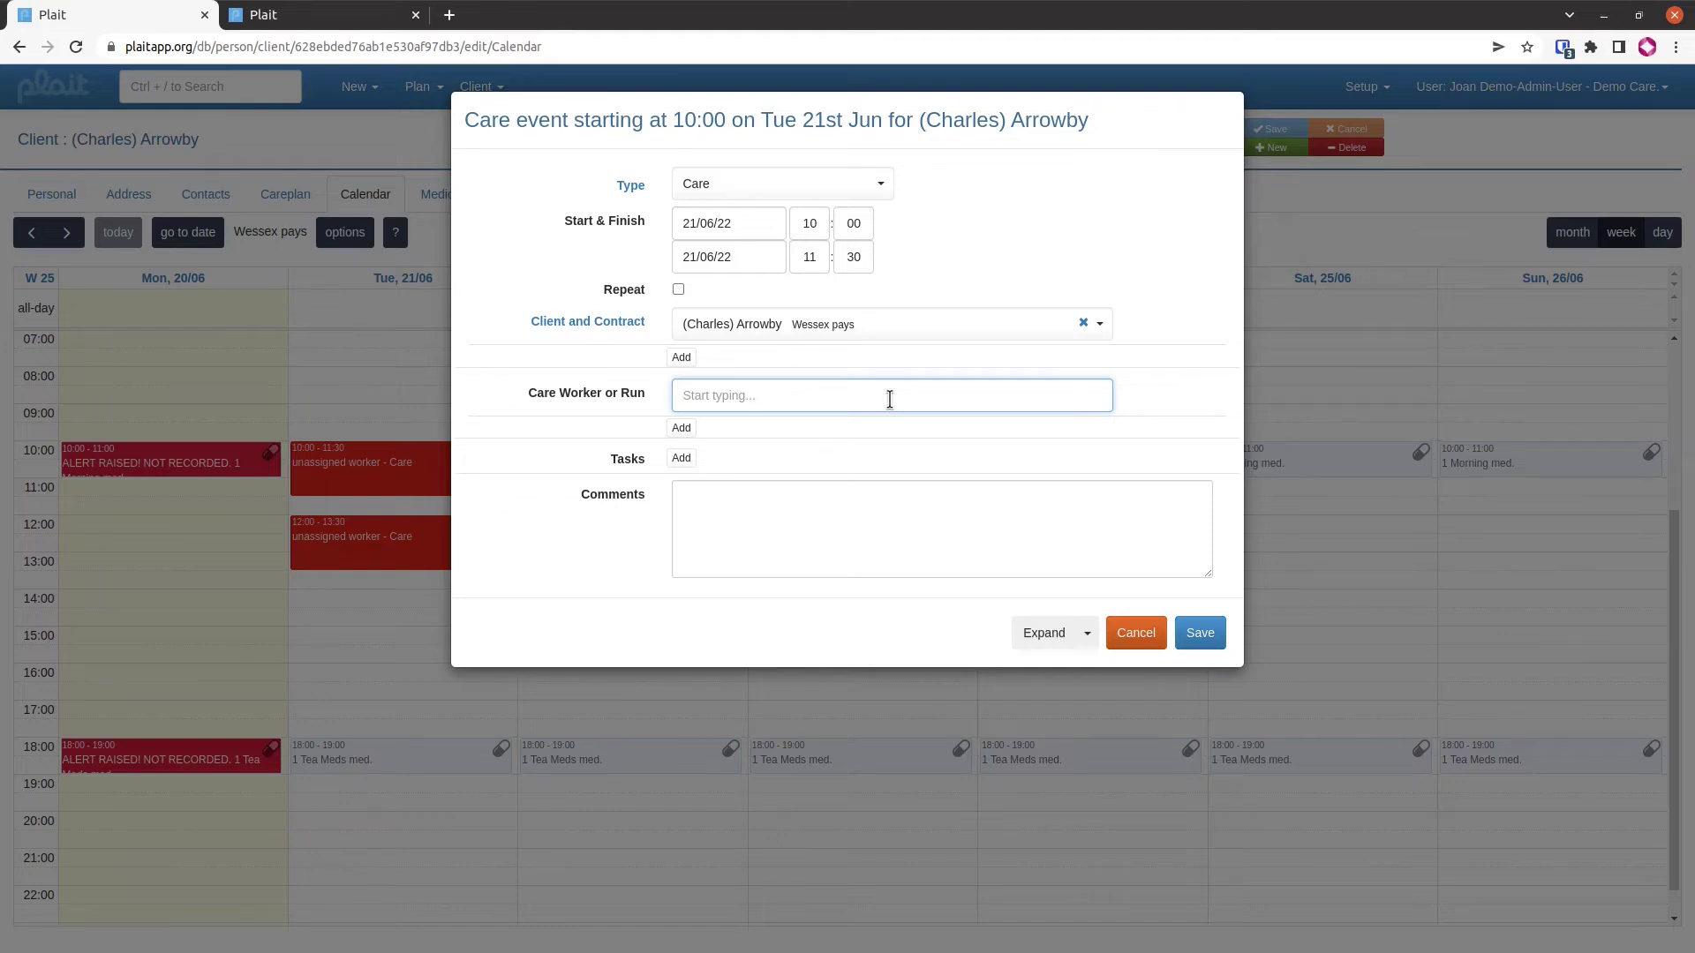
pyautogui.write('?')
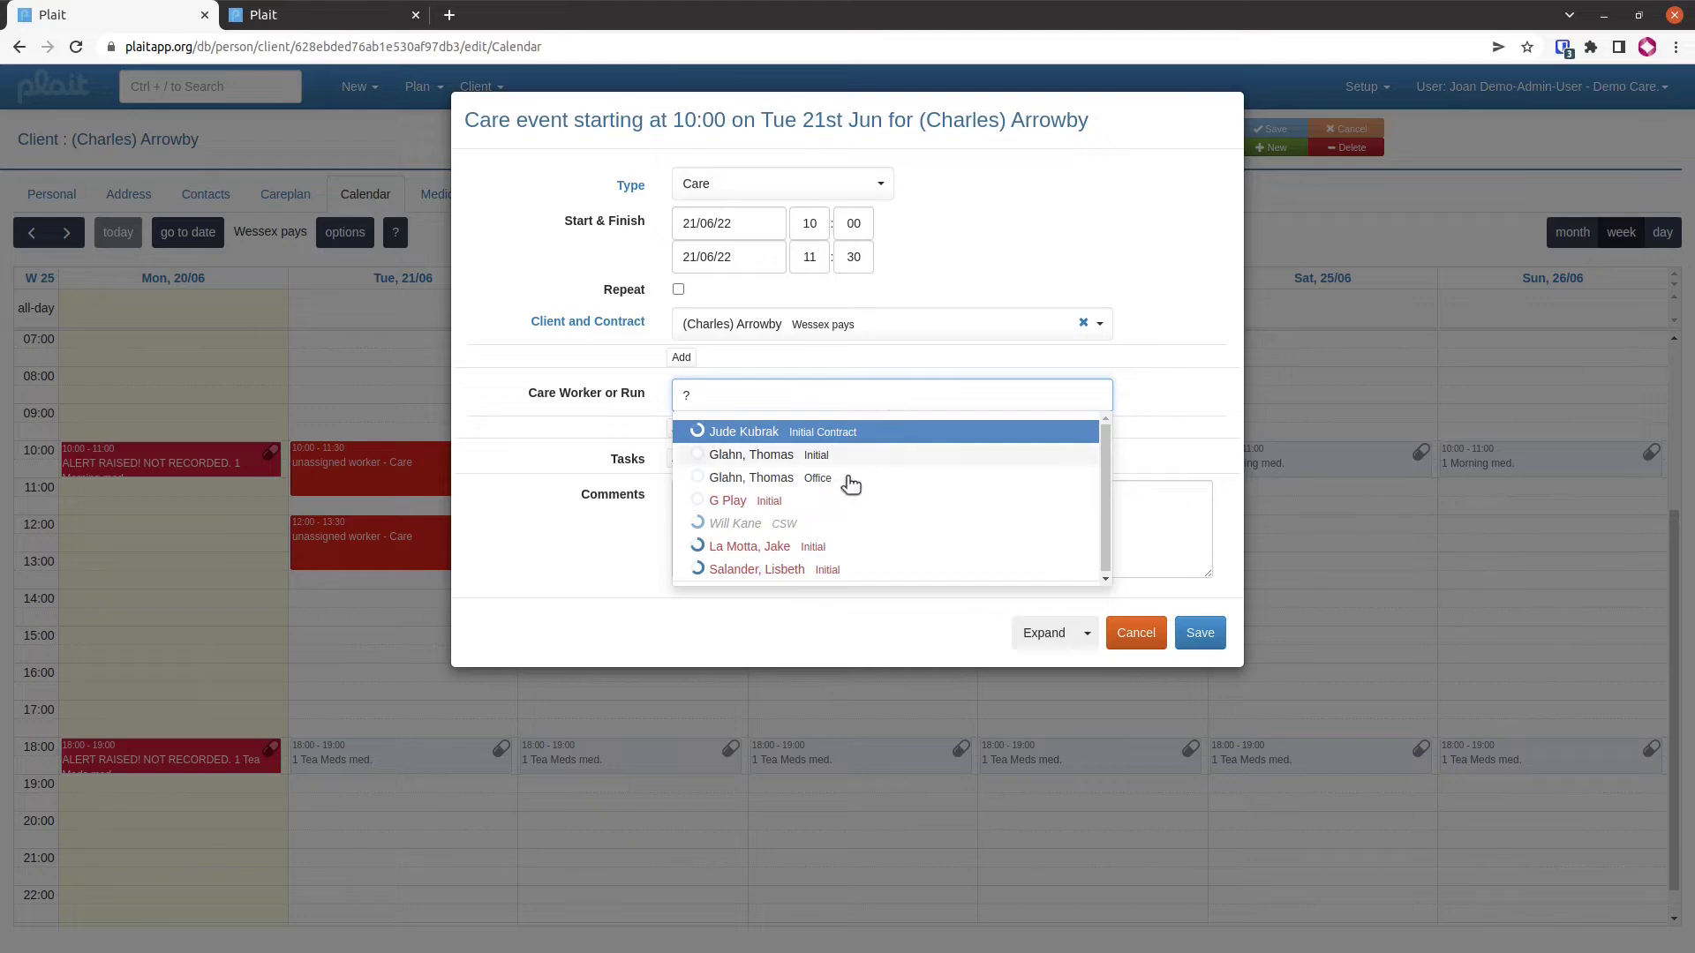
pyautogui.moveTo(770, 553)
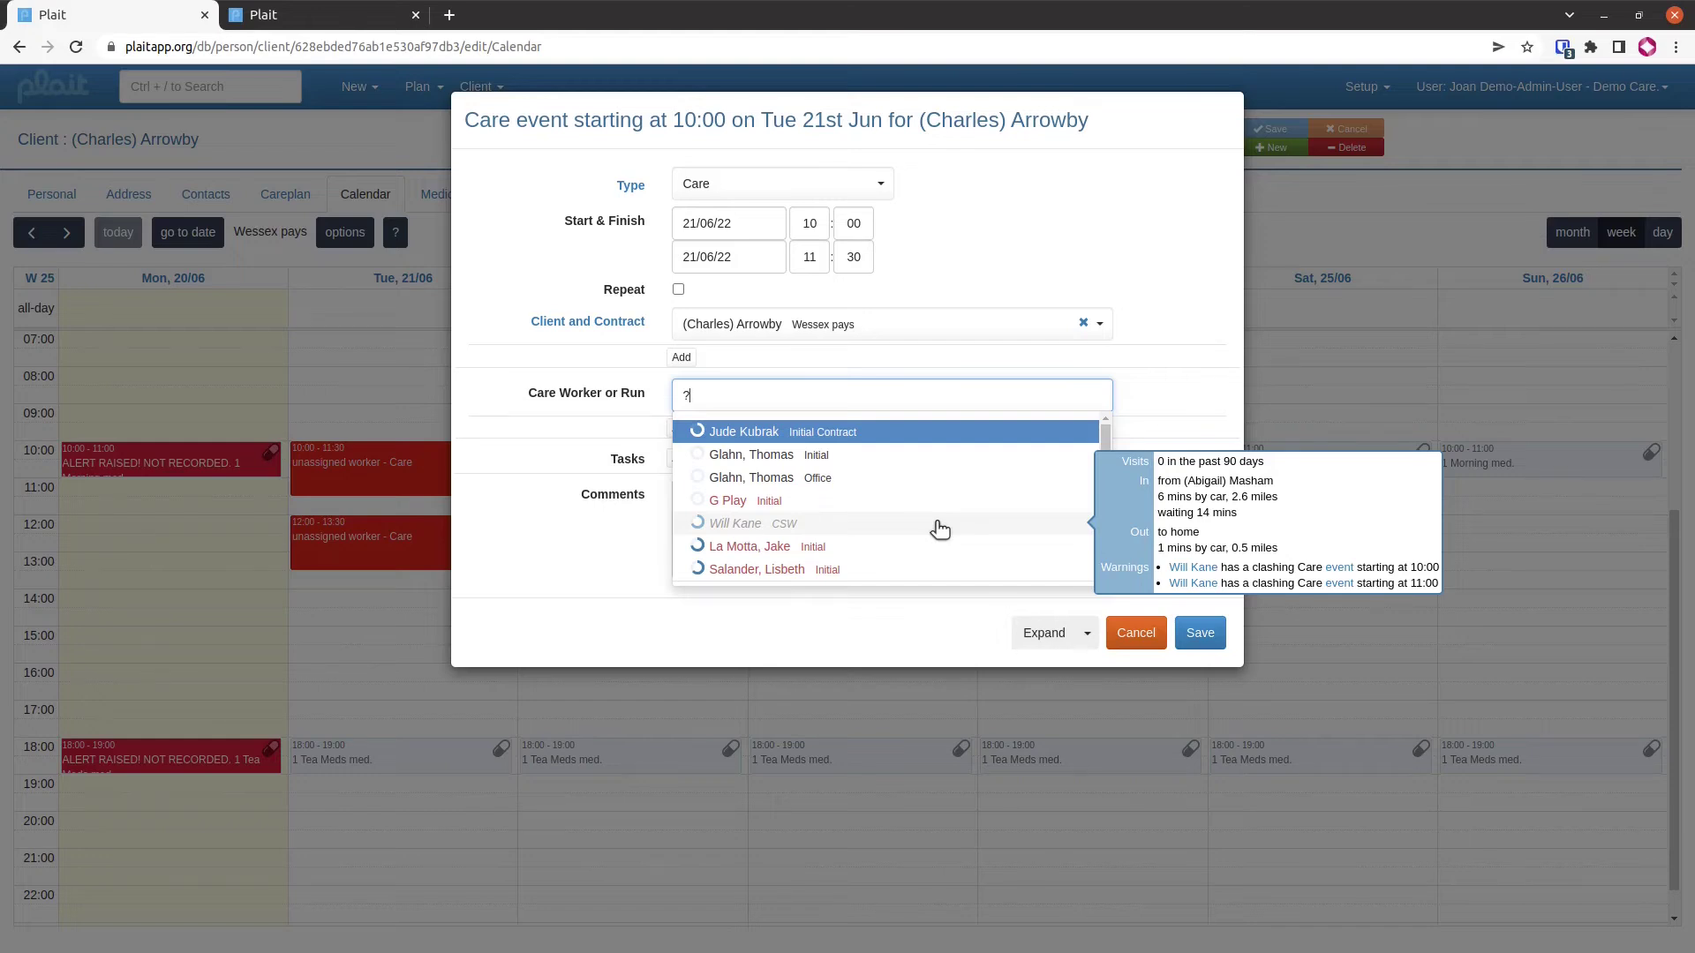
pyautogui.click(760, 435)
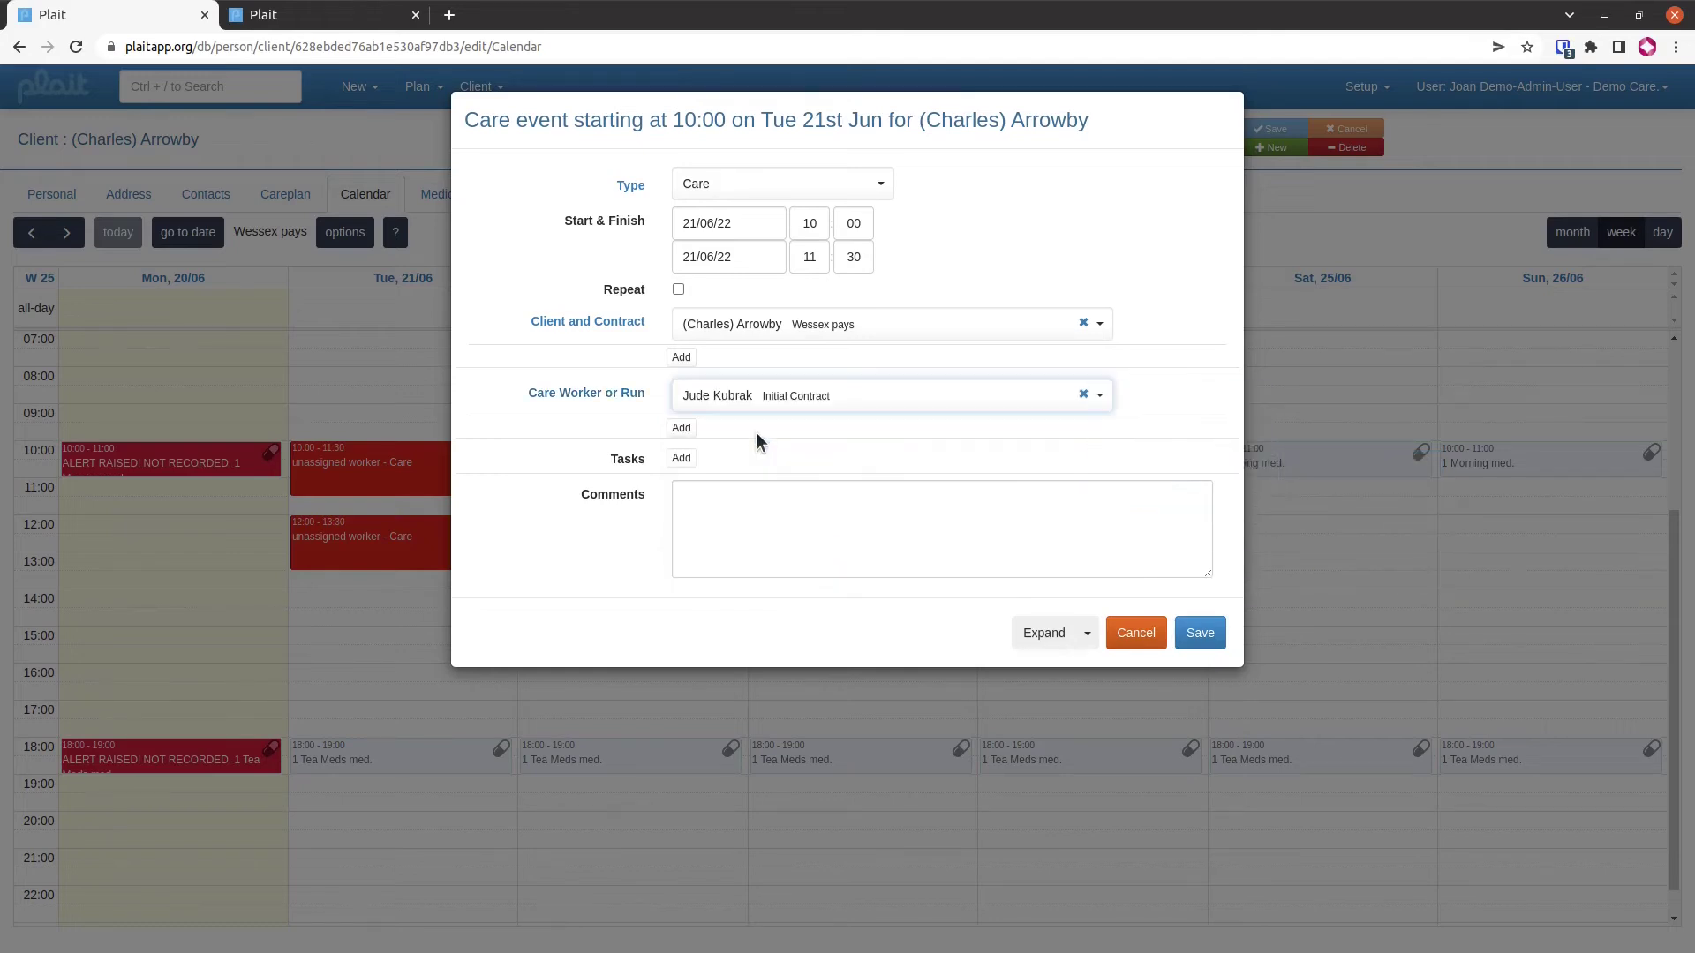
# Add a second care worker row, fill it with the first suggested worker's Initial contract, and save the event
pyautogui.click(681, 428)
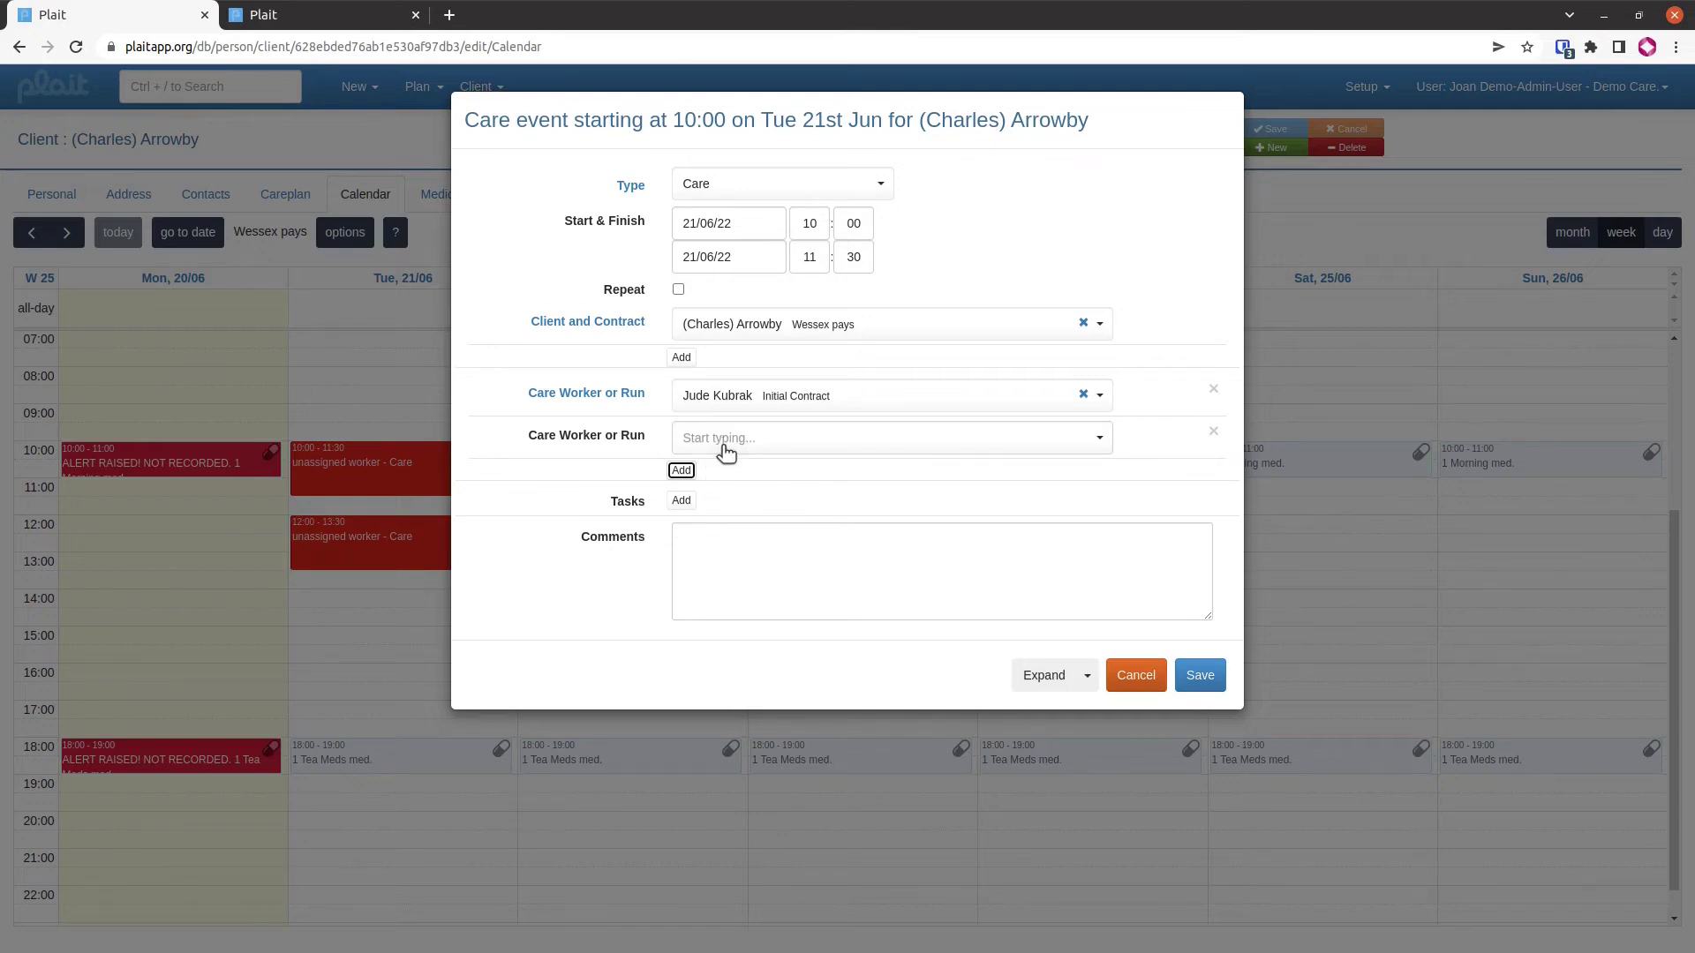
pyautogui.click(722, 441)
pyautogui.write('?')
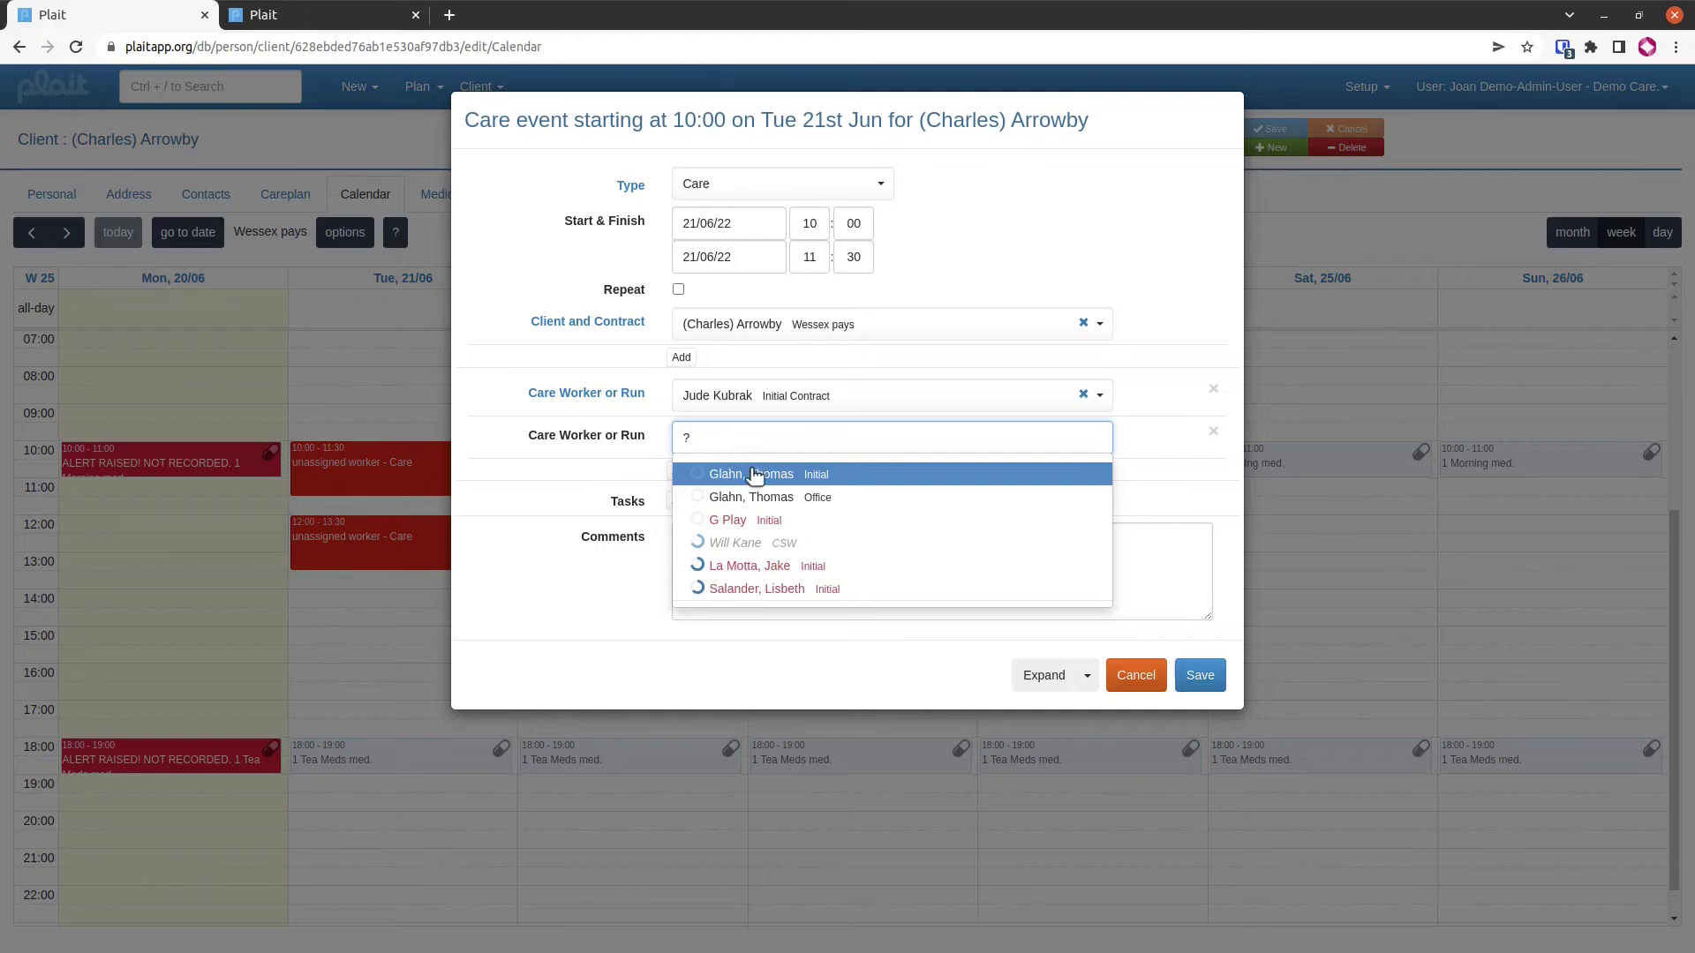
pyautogui.click(753, 475)
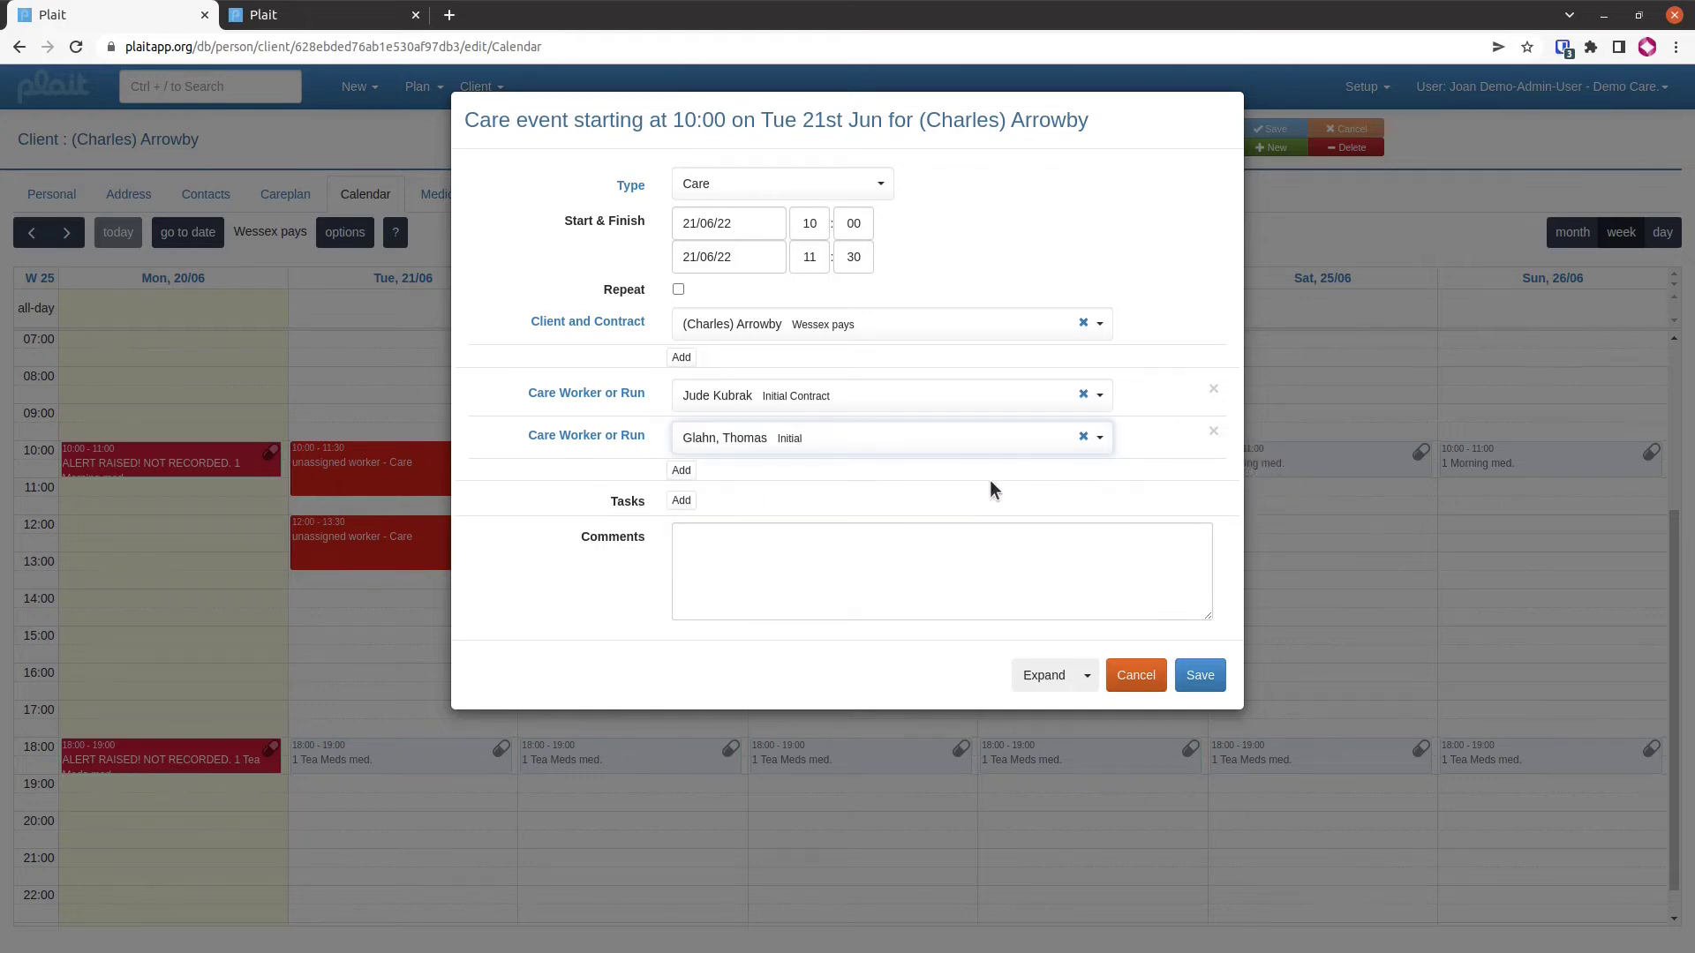
pyautogui.click(1197, 680)
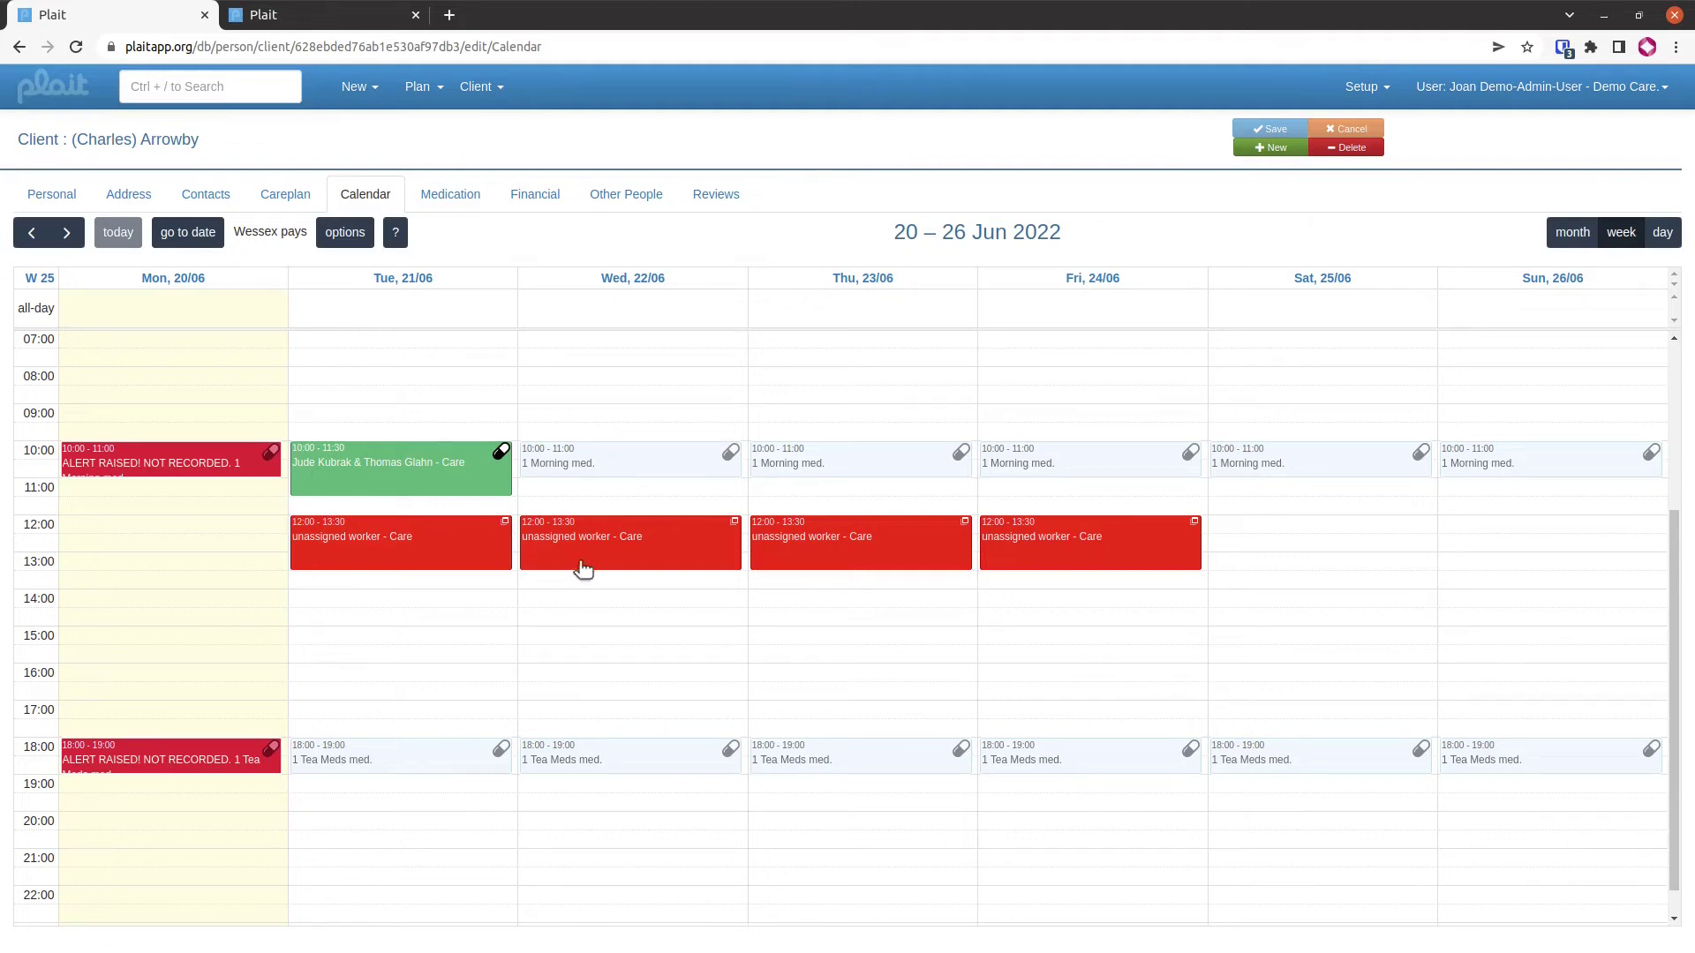
# Clear the second care worker from Tuesday 21 June's 10:00 event, leaving that slot unassigned, and save
pyautogui.click(450, 481)
pyautogui.click(417, 408)
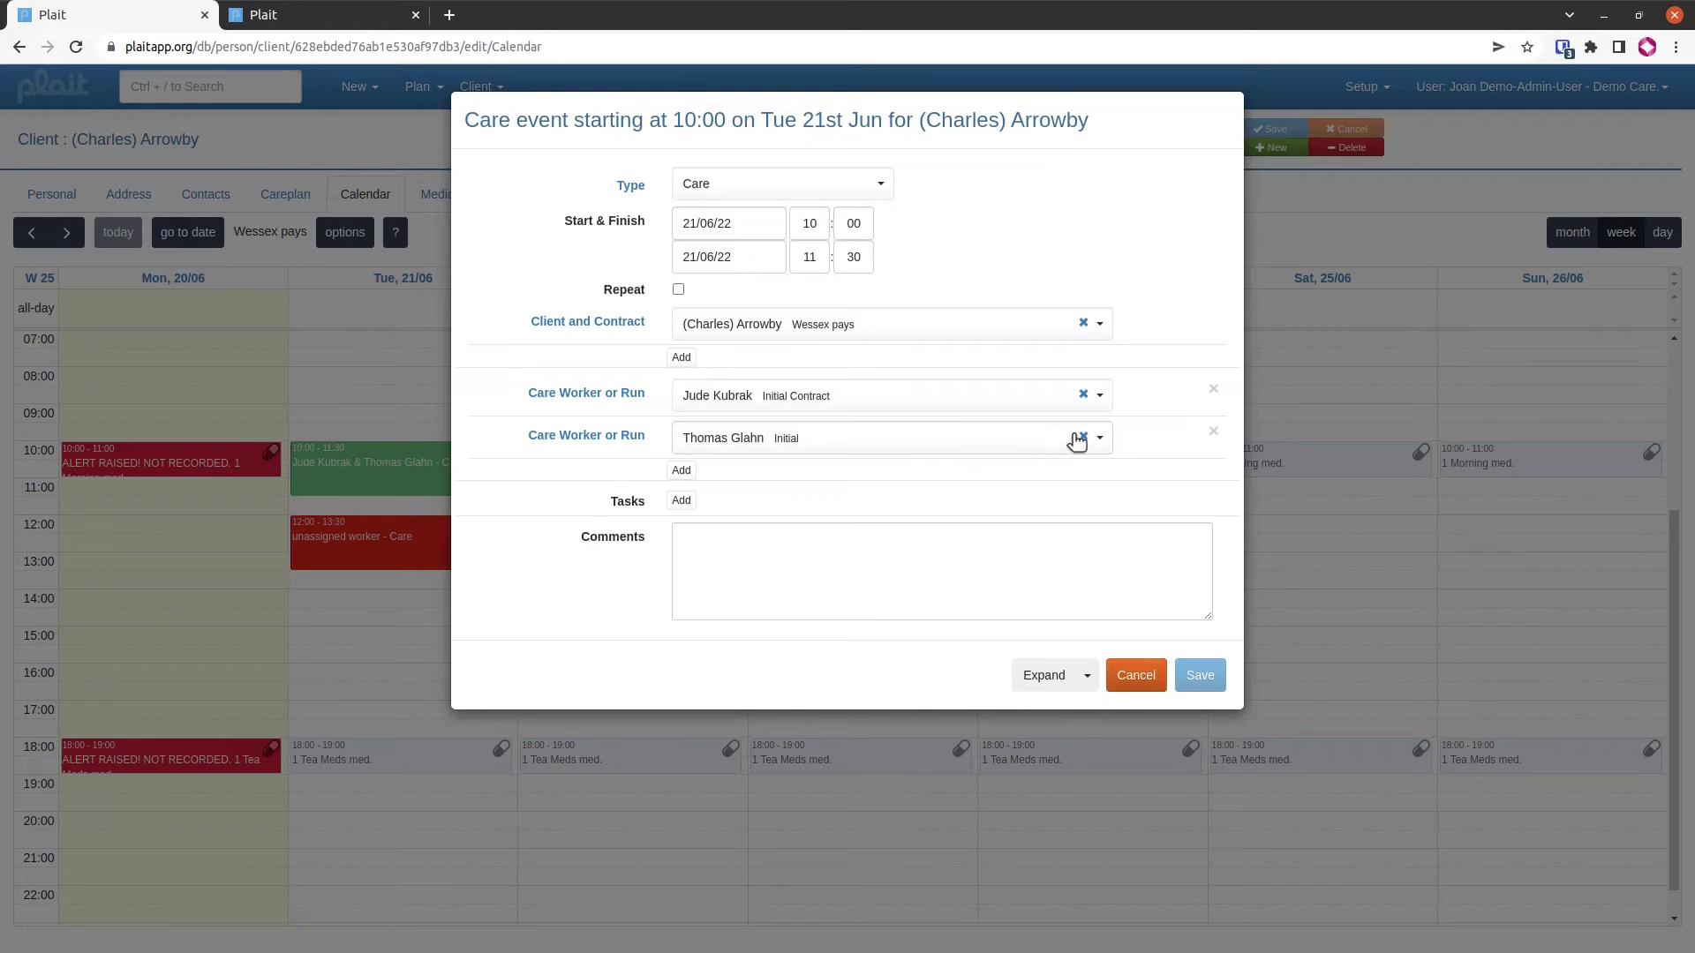
pyautogui.click(1084, 440)
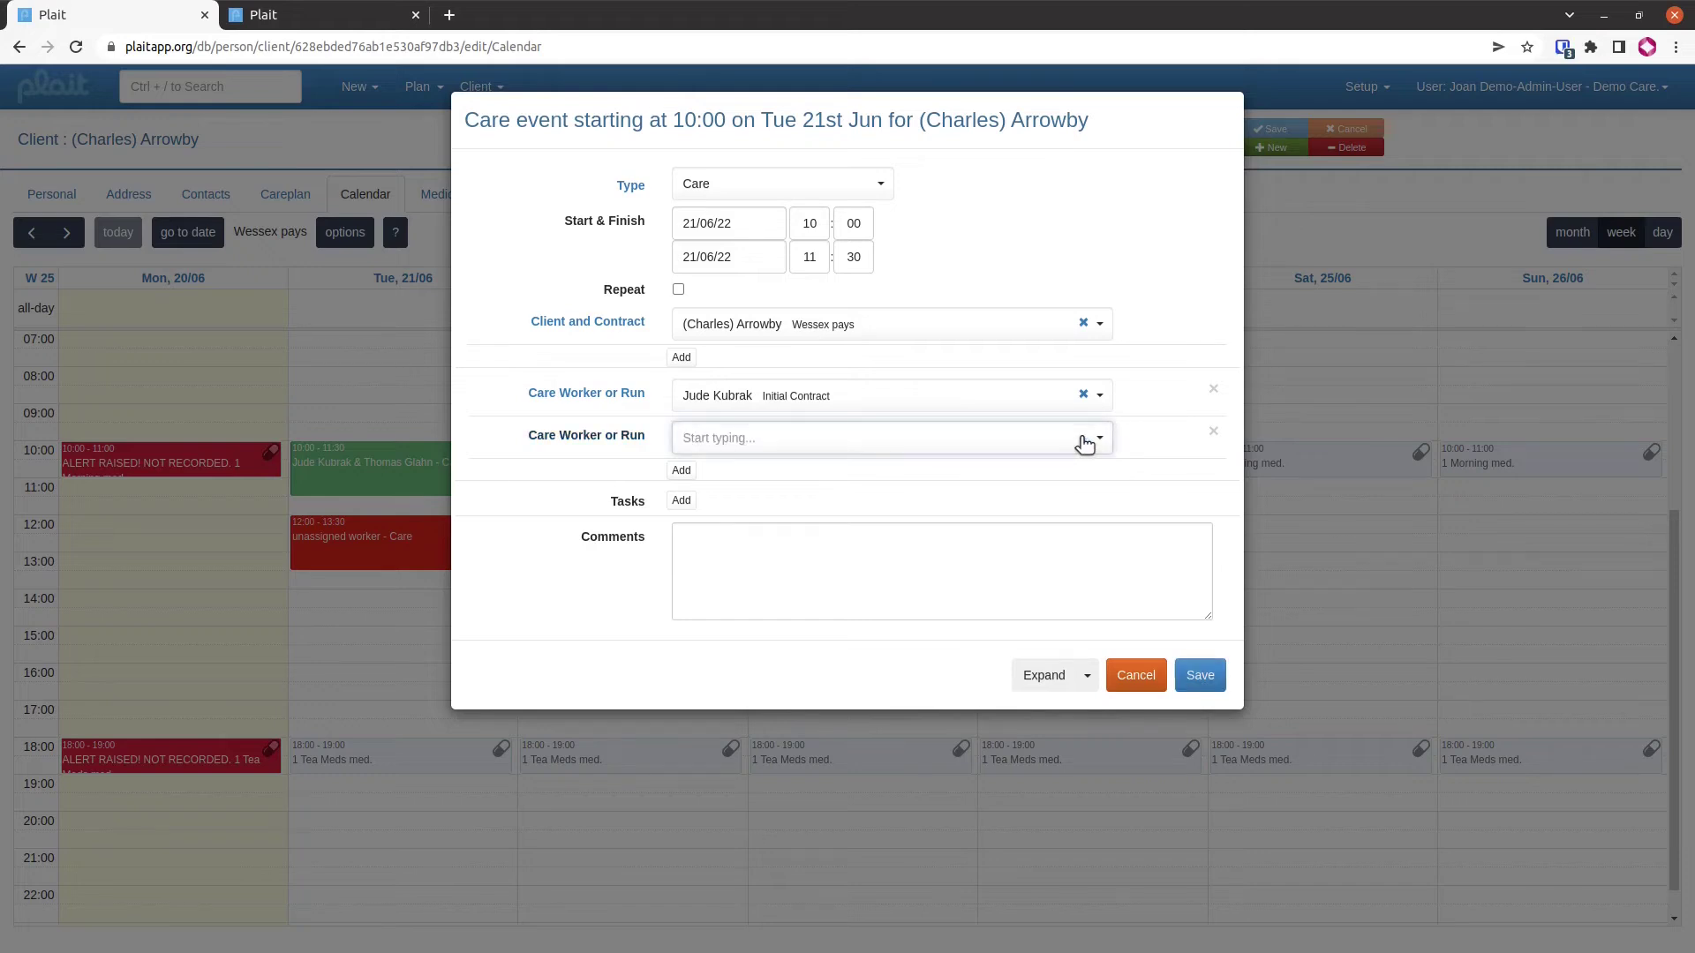
pyautogui.click(1206, 680)
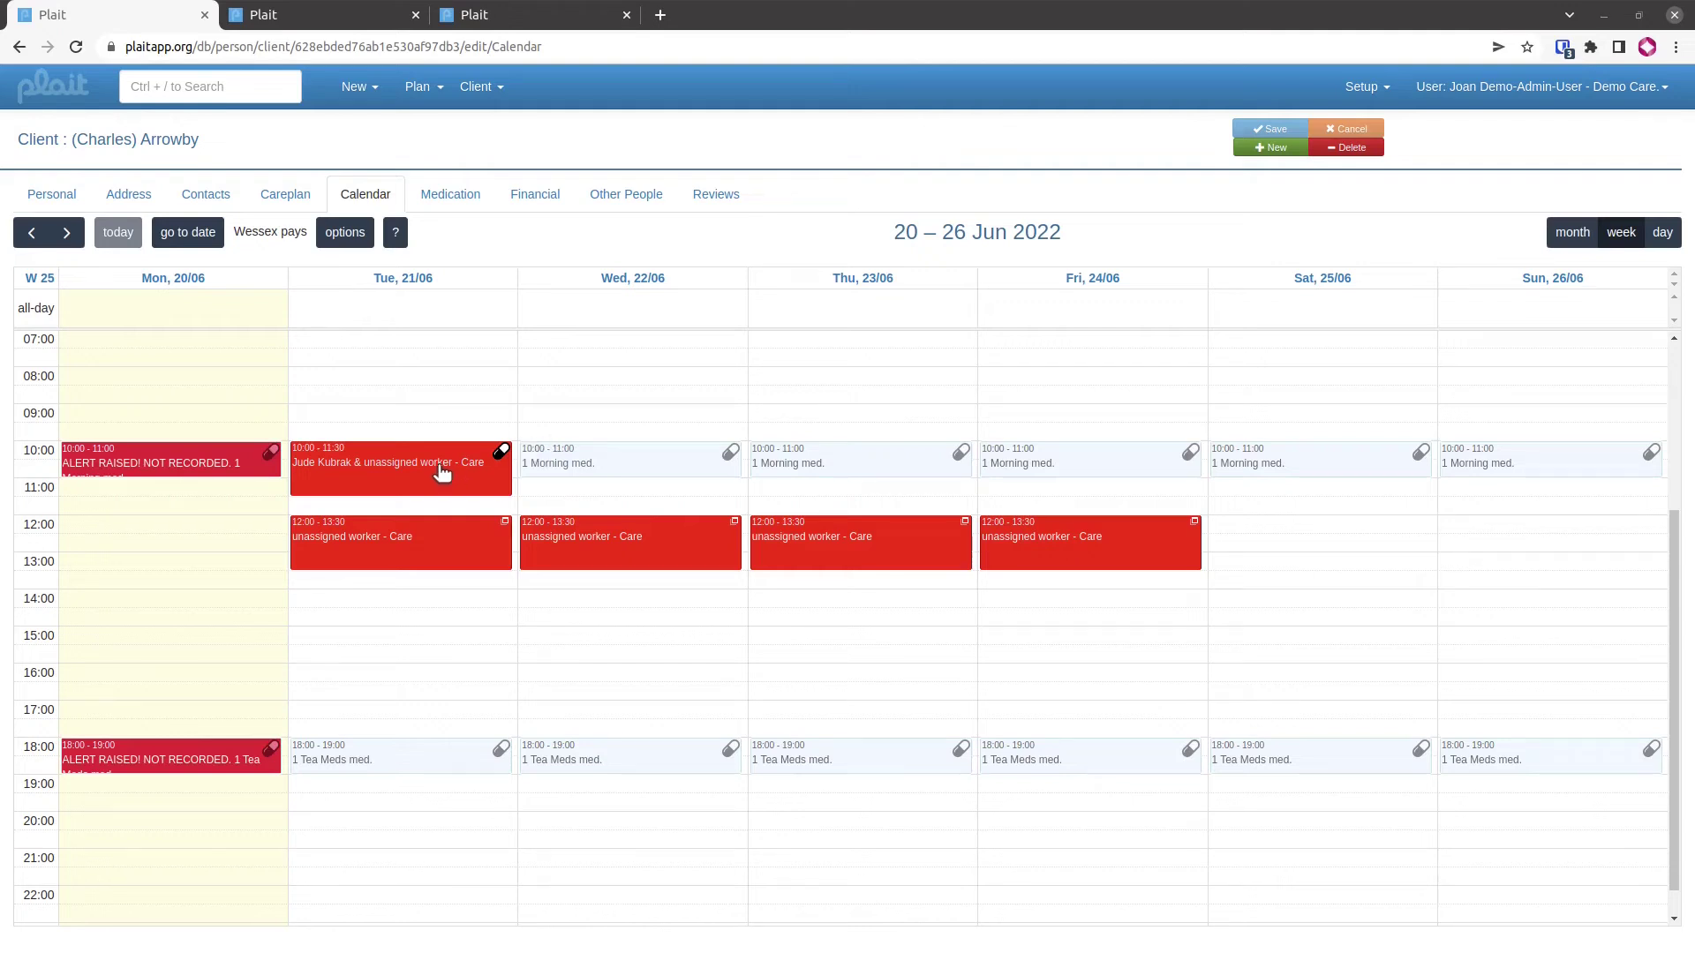
# Clear the remaining care worker from Tuesday 21 June's 10:00 event, remove the extra worker row, and save
pyautogui.click(441, 473)
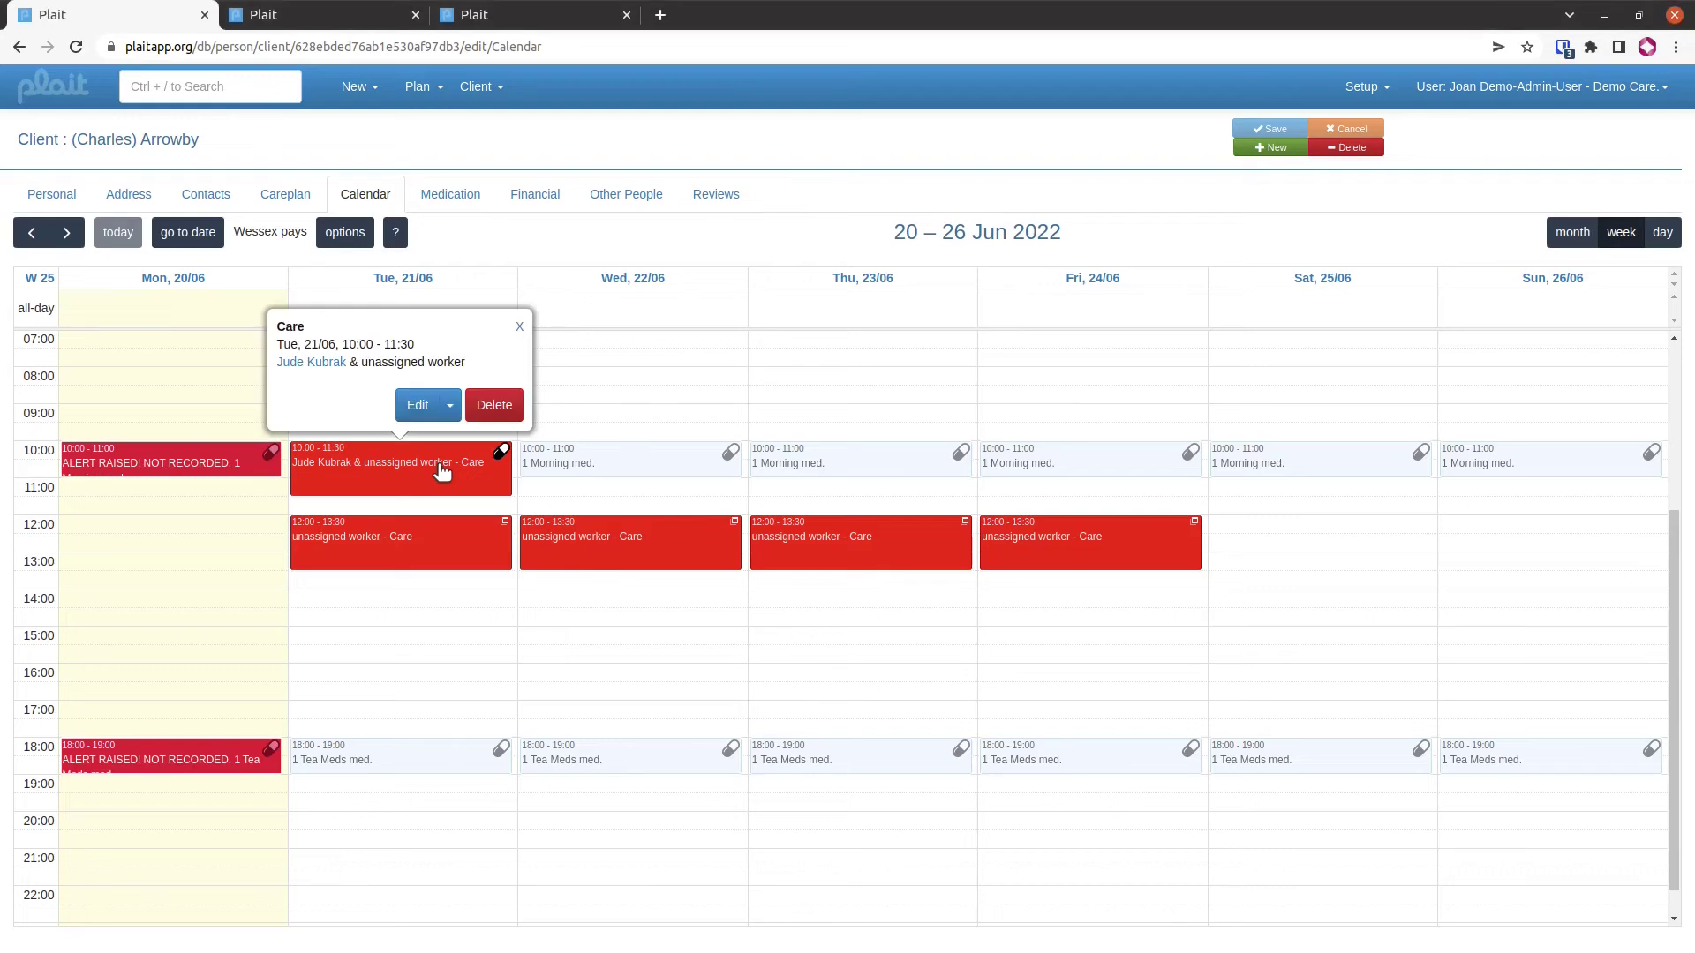
pyautogui.click(422, 406)
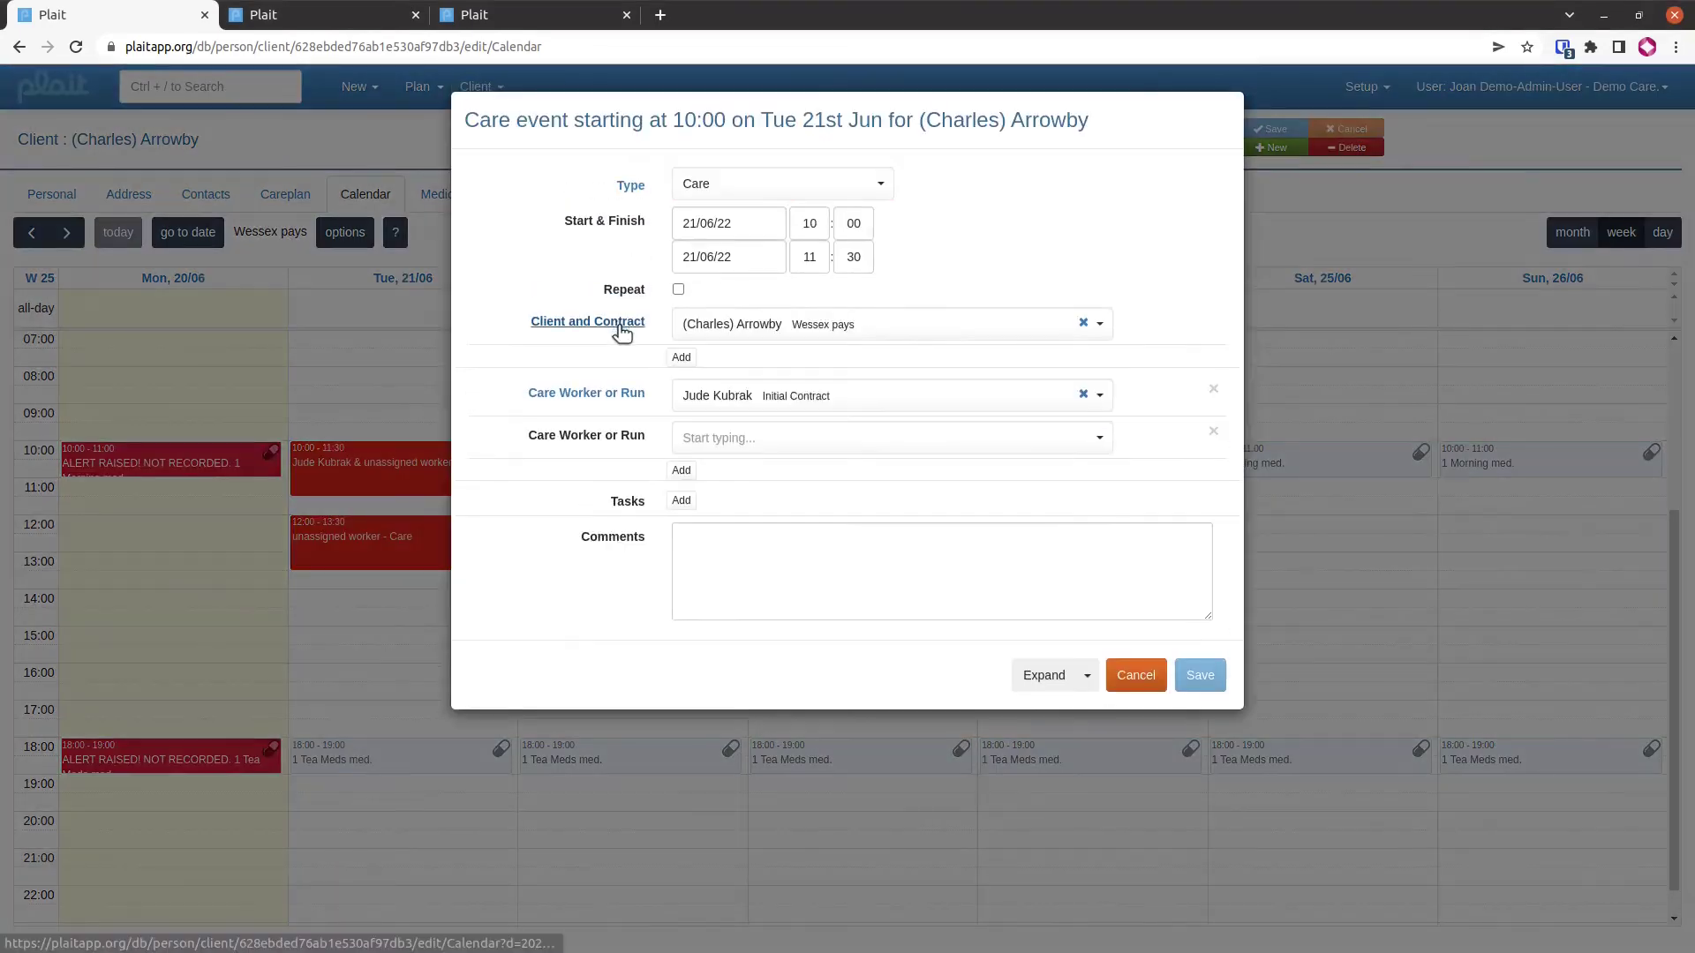
pyautogui.click(1083, 394)
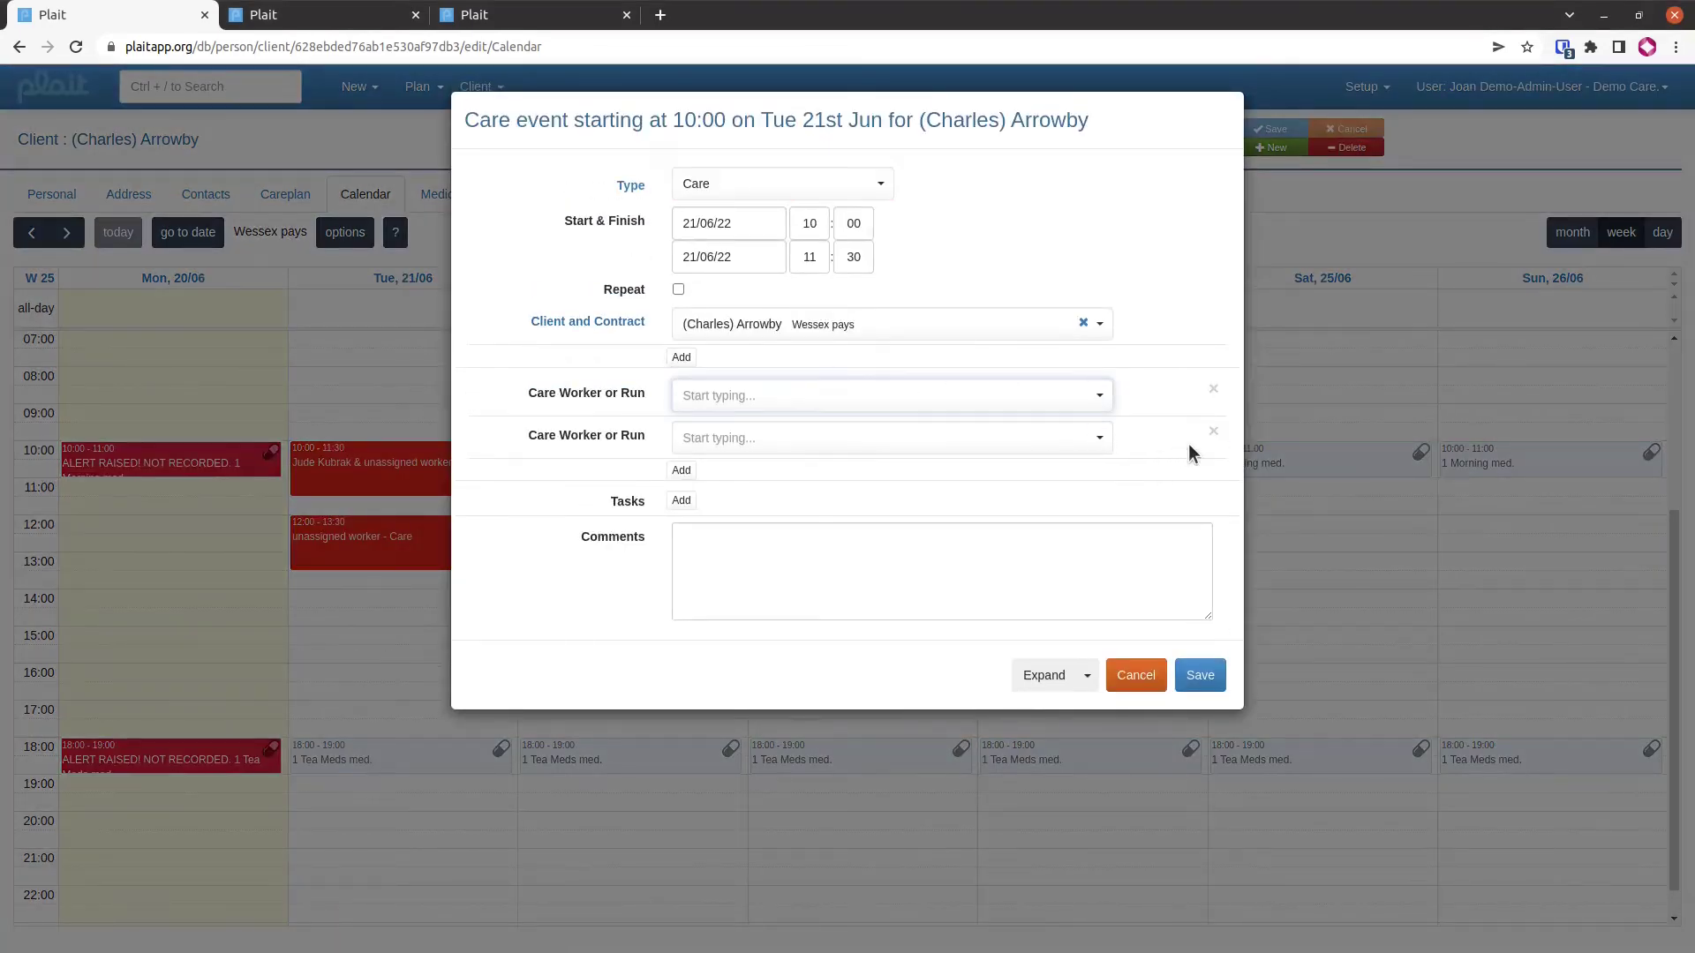
pyautogui.click(1213, 434)
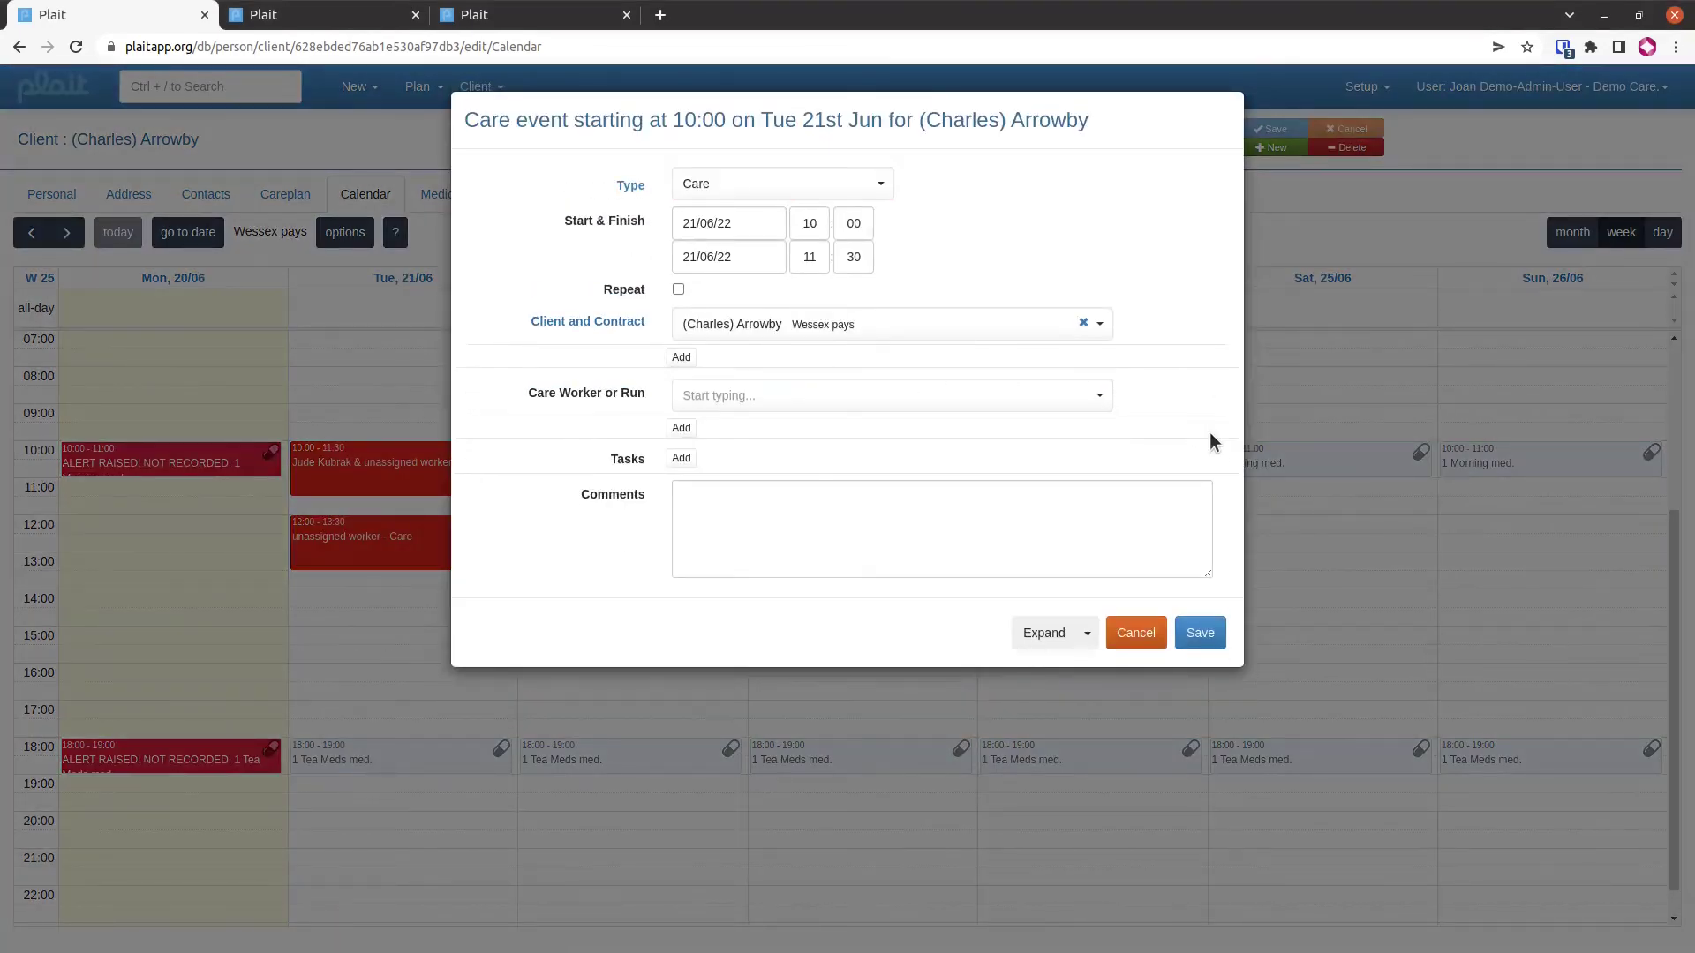
pyautogui.click(1201, 634)
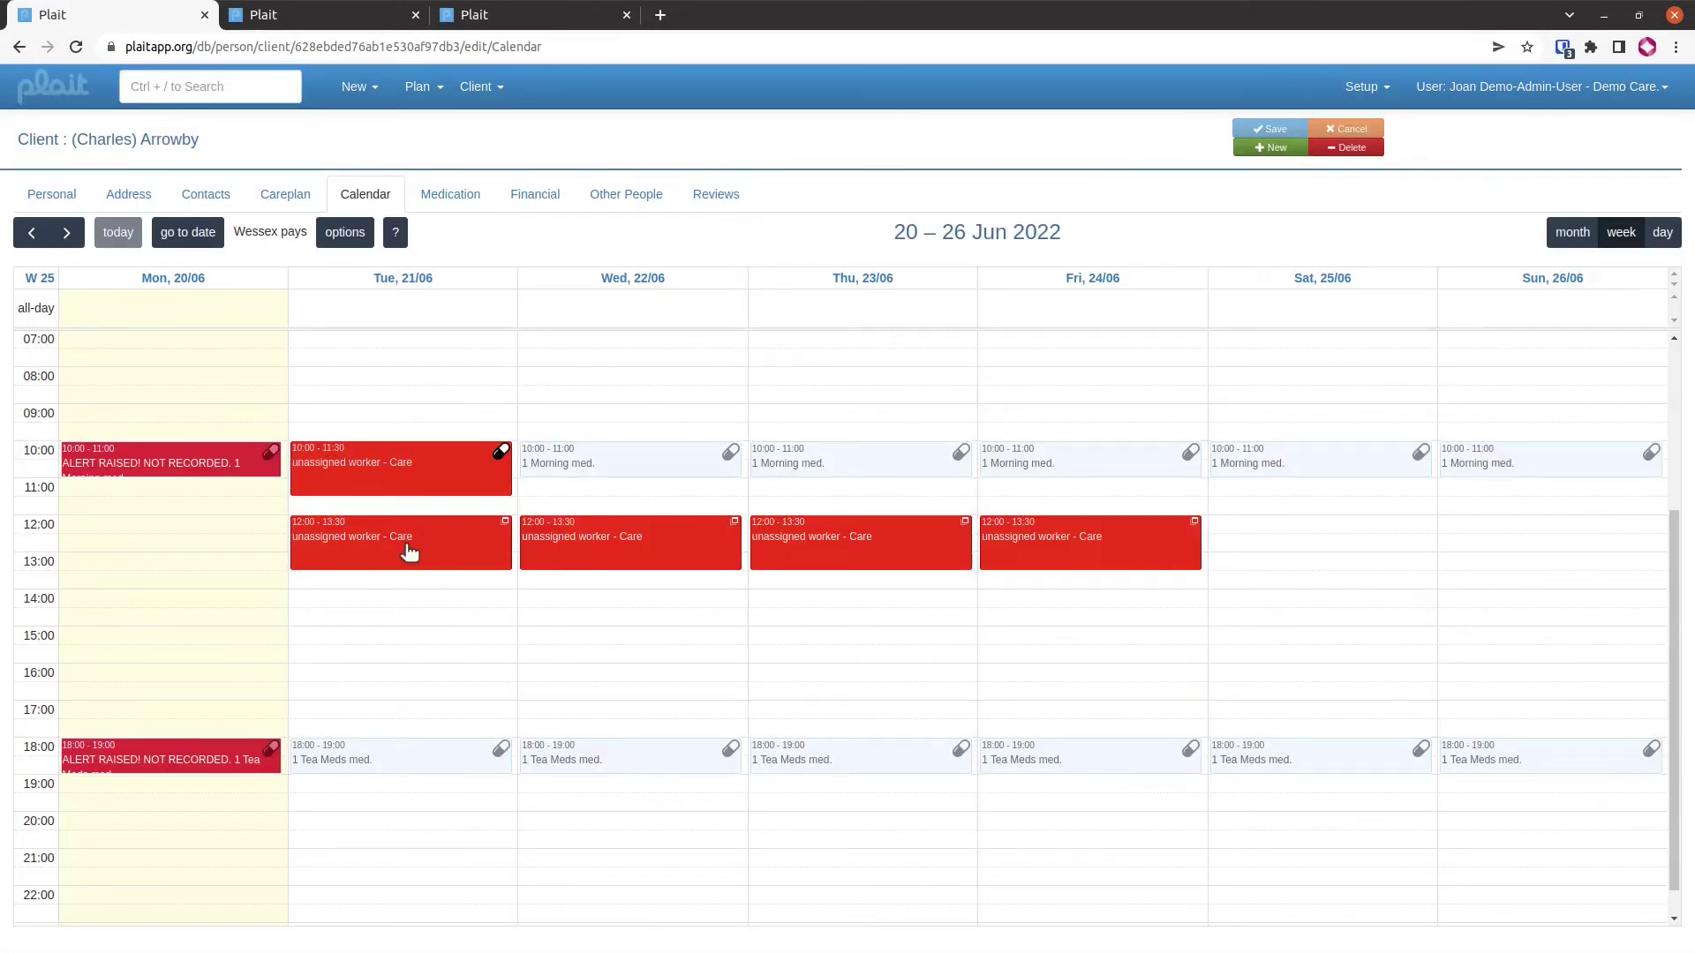
# Start a new run named "Northern AM" with the abbreviated name "North AM"
pyautogui.click(376, 88)
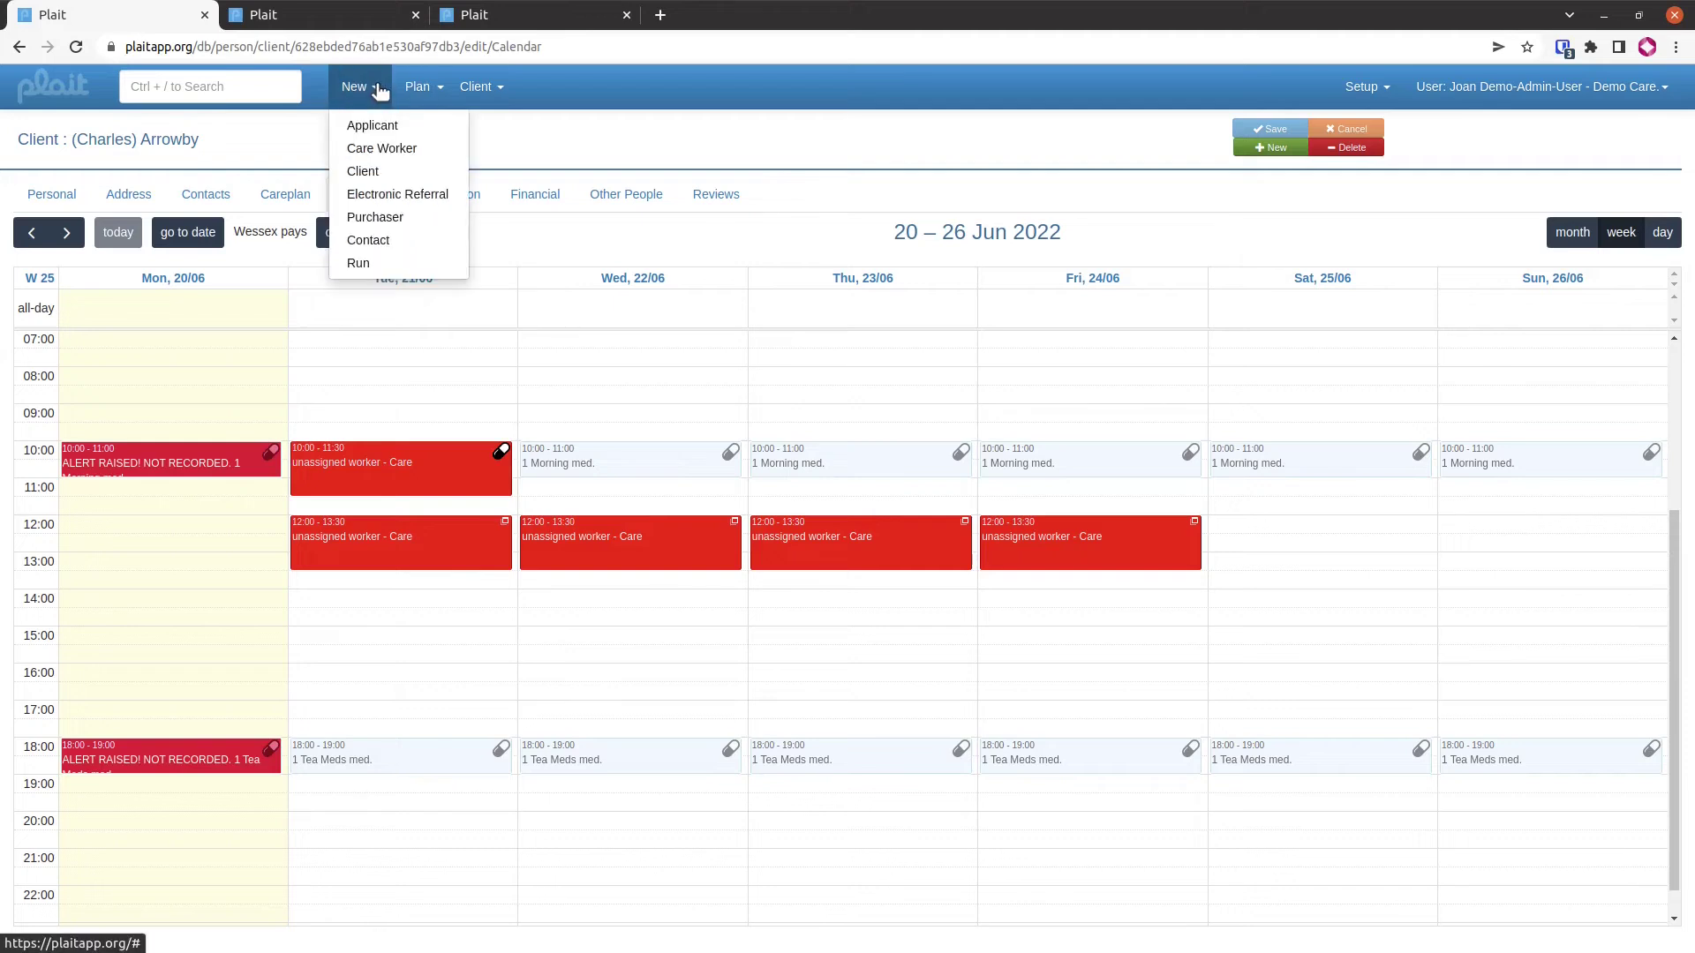
pyautogui.click(382, 269)
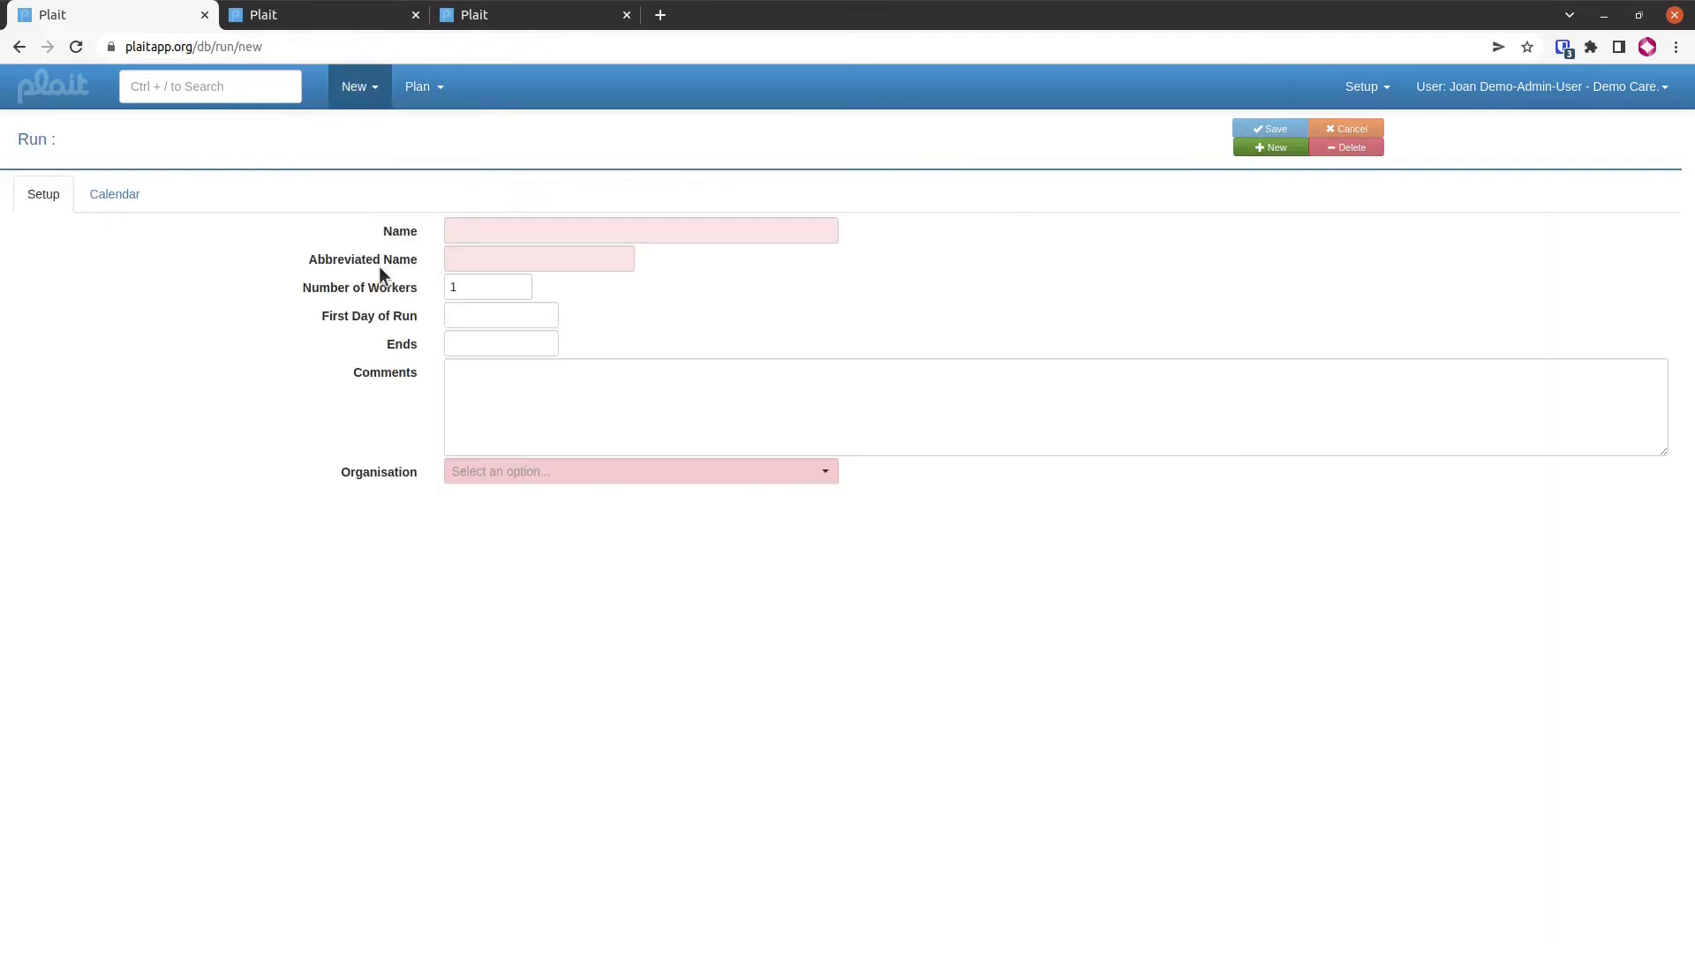
pyautogui.click(516, 232)
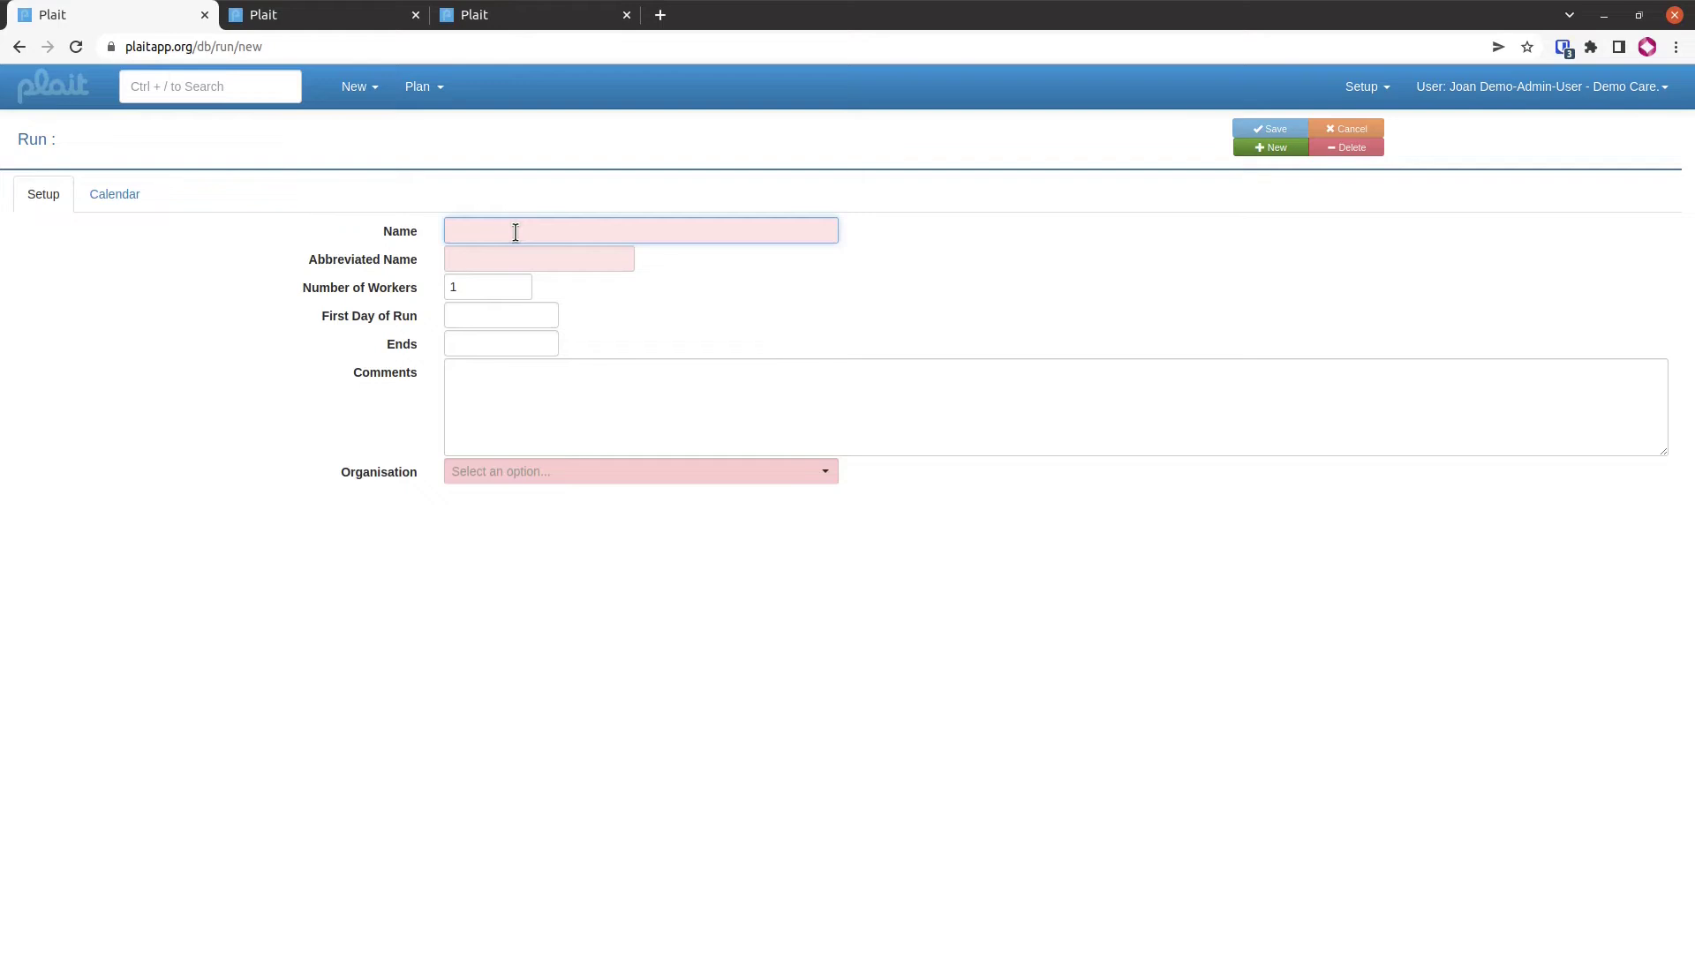
pyautogui.write('NOrthern AM')
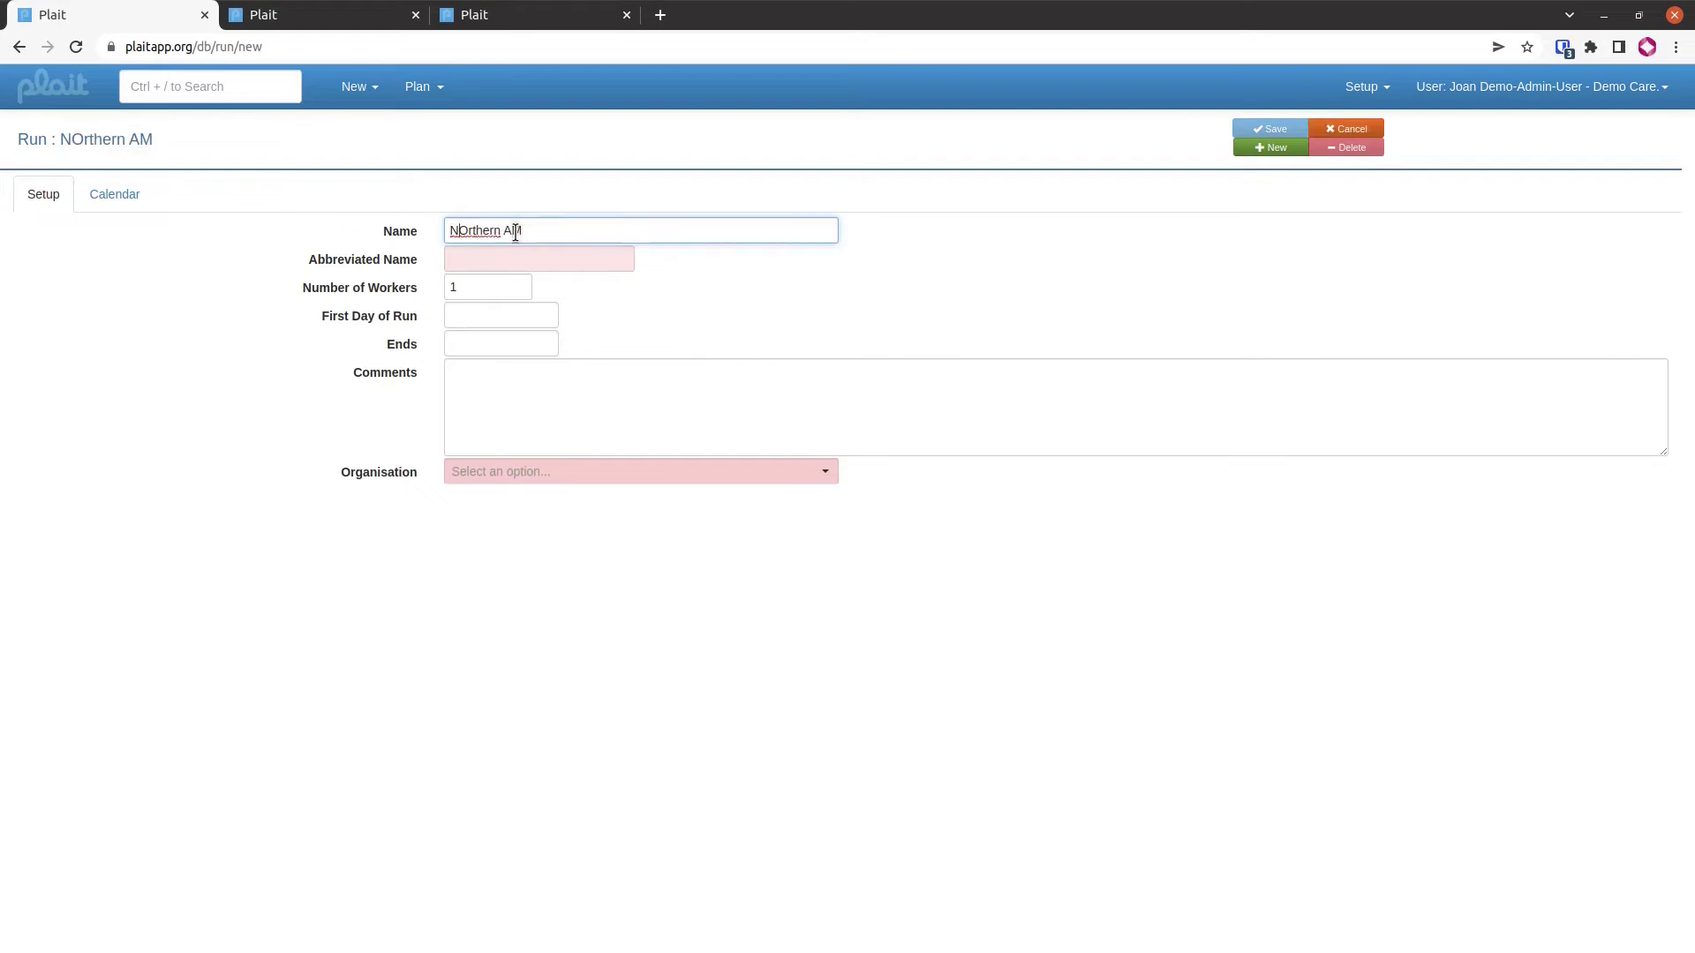
pyautogui.press('Home')
pyautogui.press('Right')
pyautogui.press('Right')
pyautogui.press('BackSpace')
pyautogui.write('o')
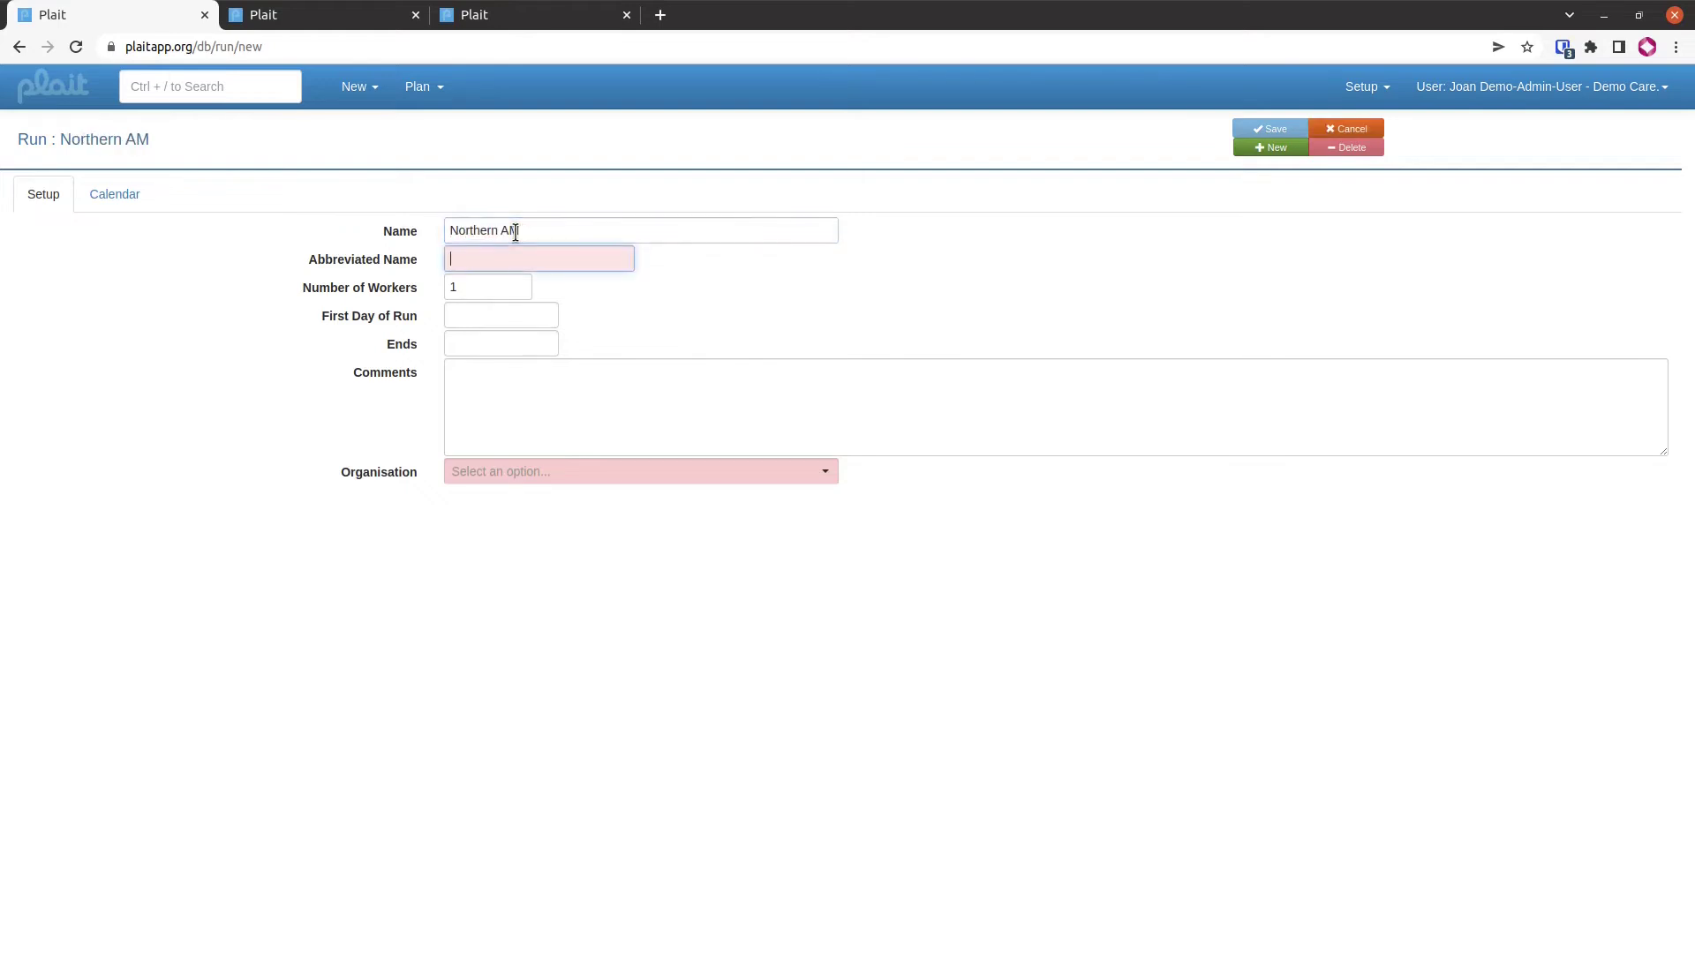
pyautogui.write('North')
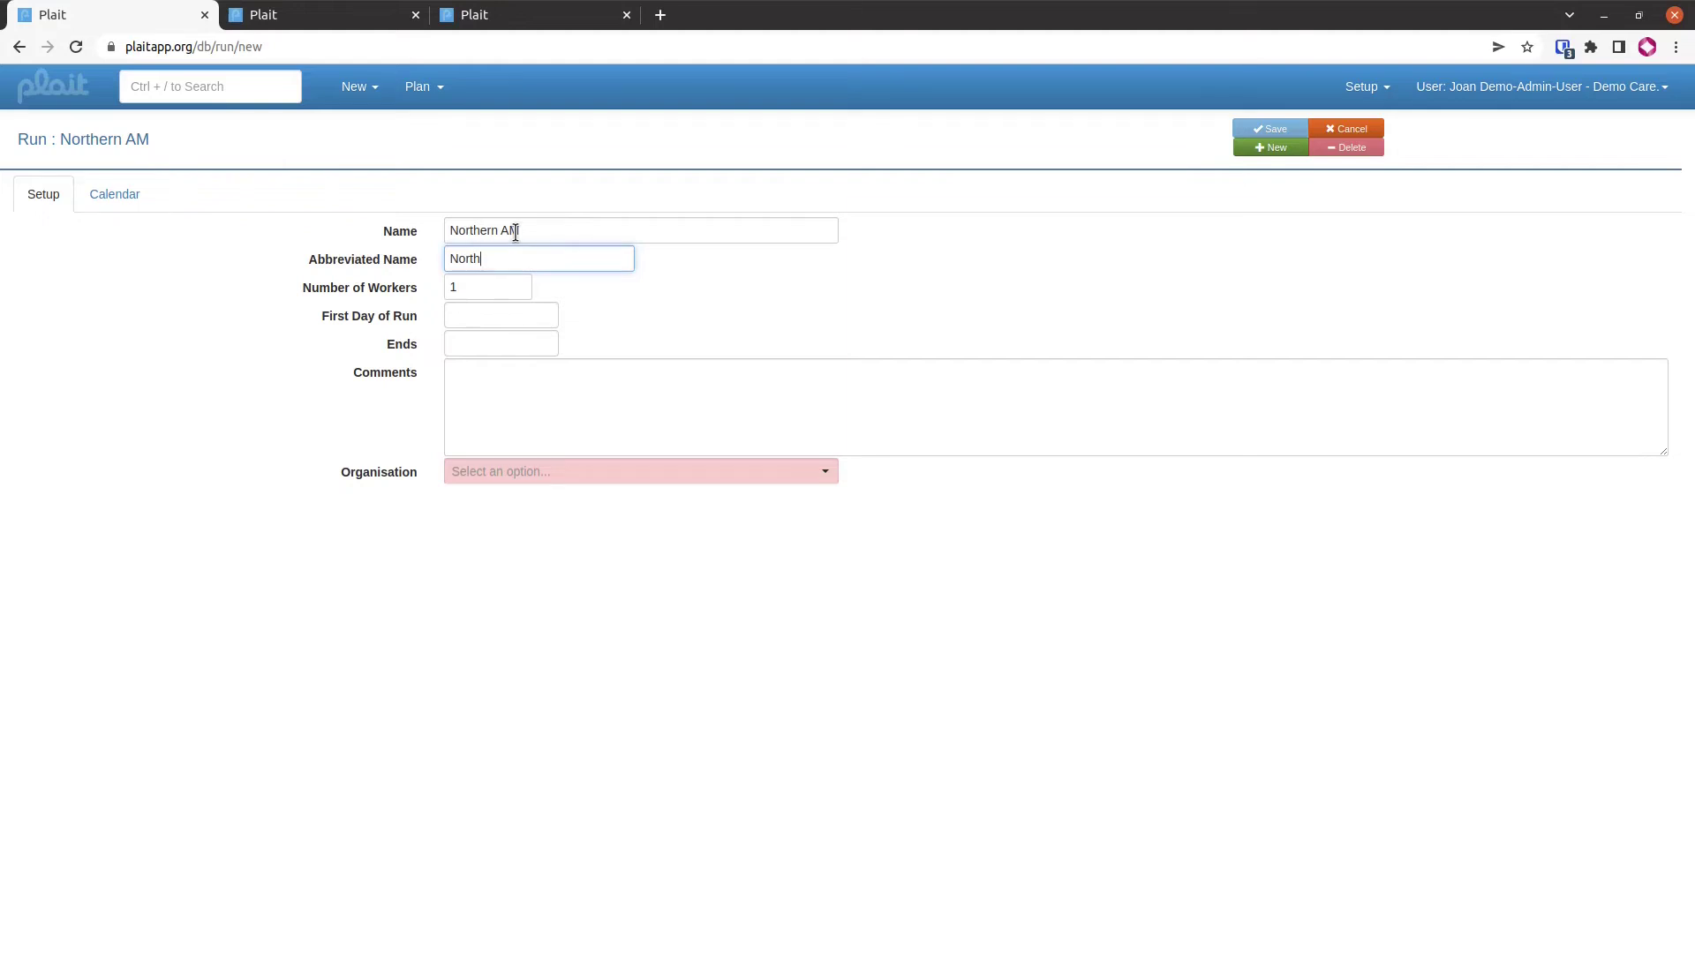
pyautogui.write(' AM')
# Set the run's first day to 21/06/2022 and its organisation to Northern Area, and save the run
pyautogui.click(488, 316)
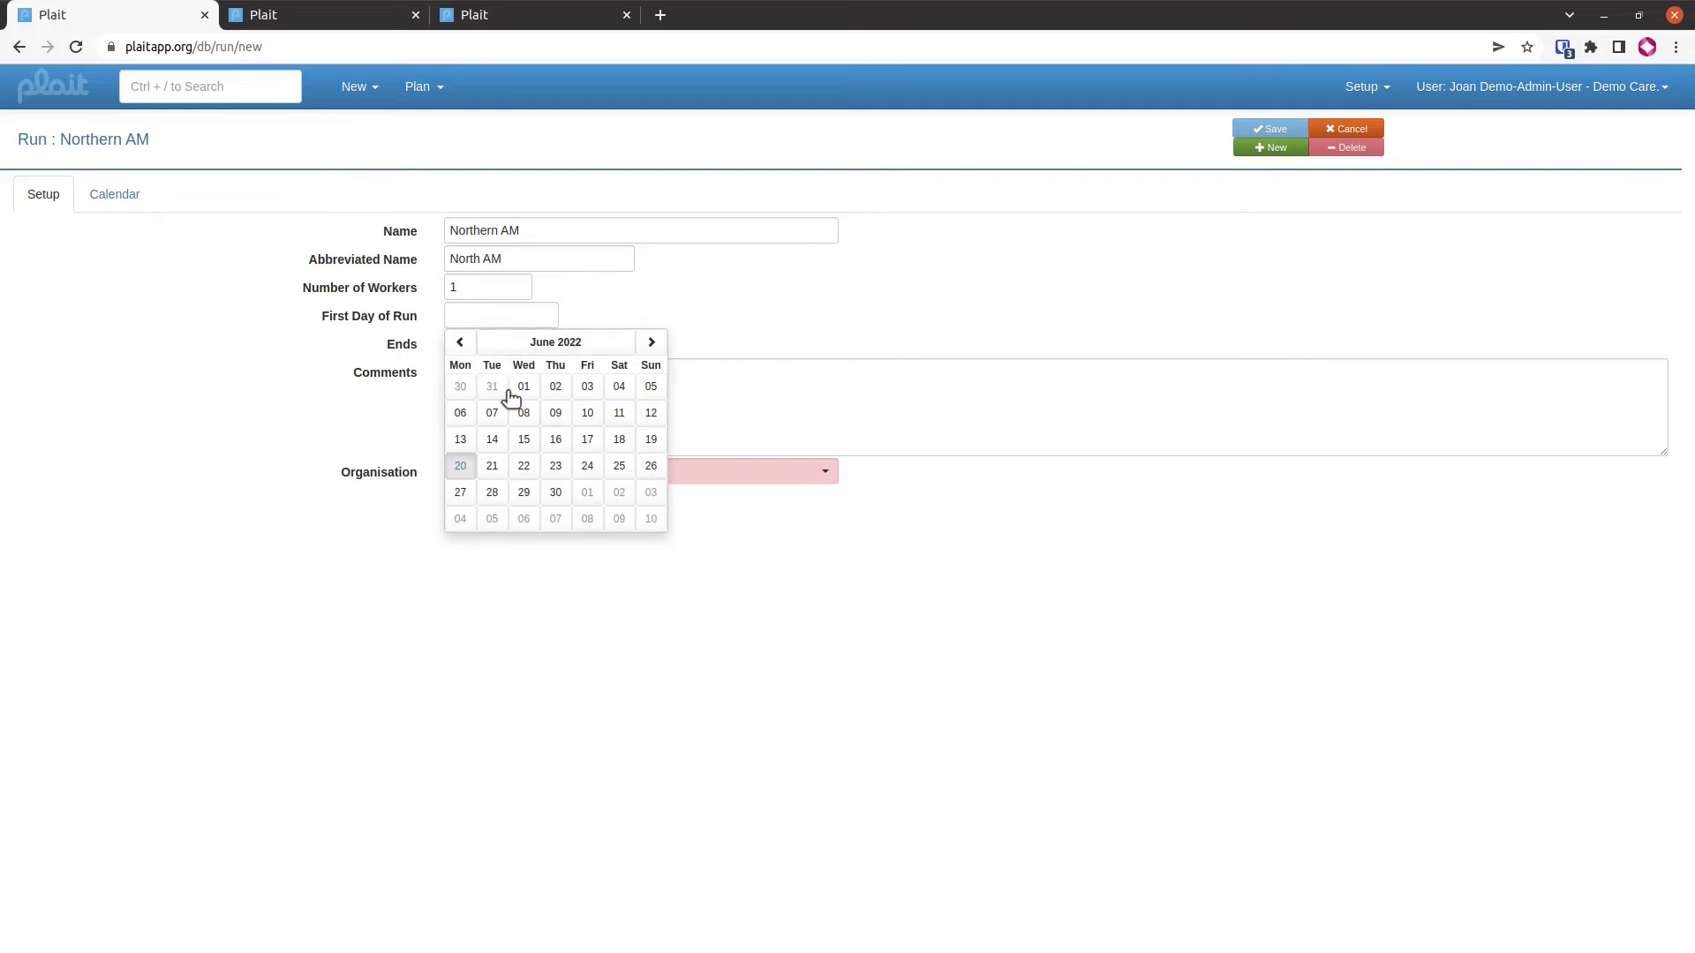
pyautogui.click(491, 467)
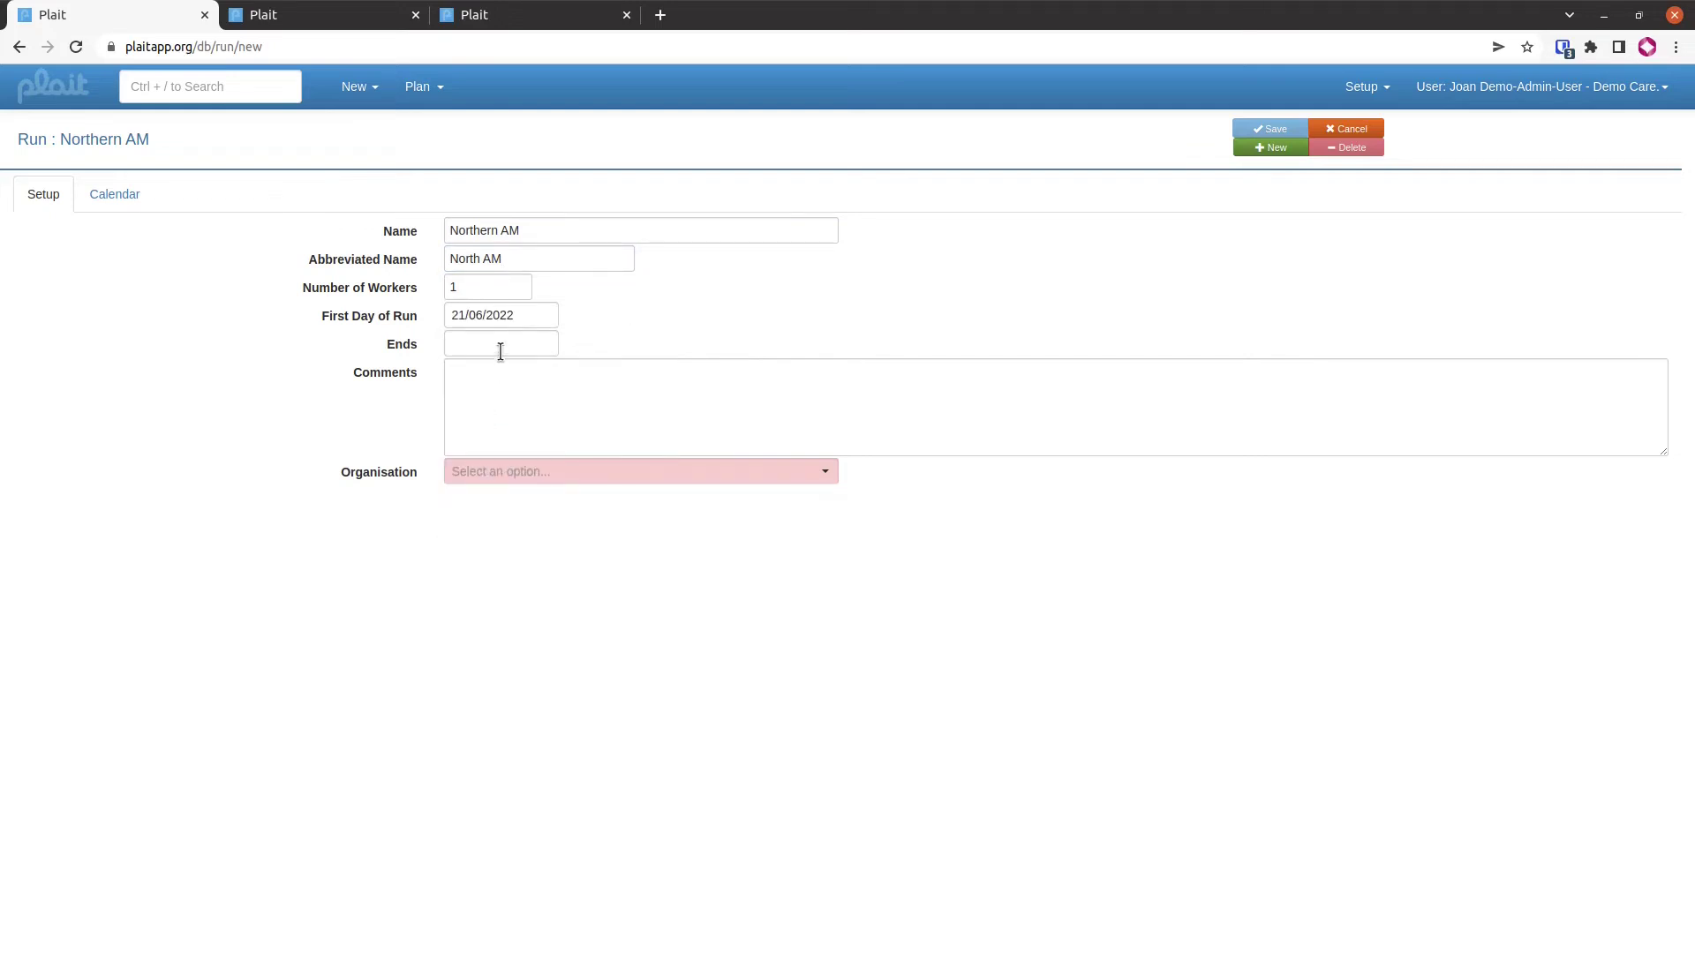
pyautogui.click(536, 479)
pyautogui.click(536, 533)
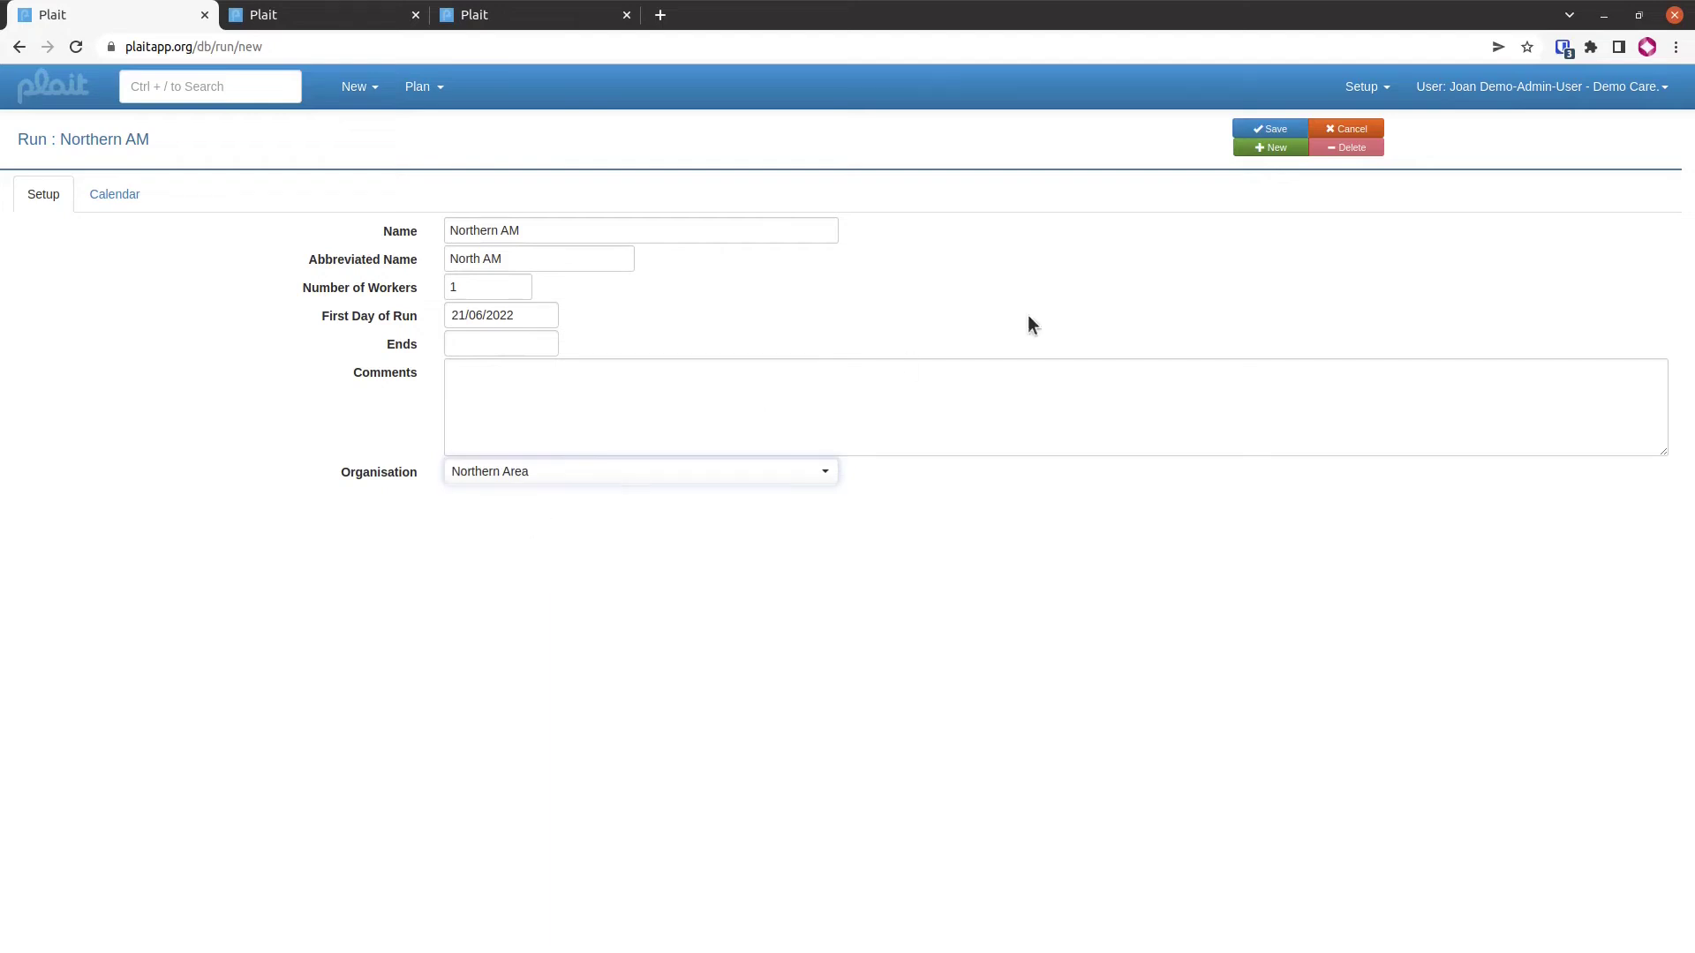
pyautogui.click(1271, 130)
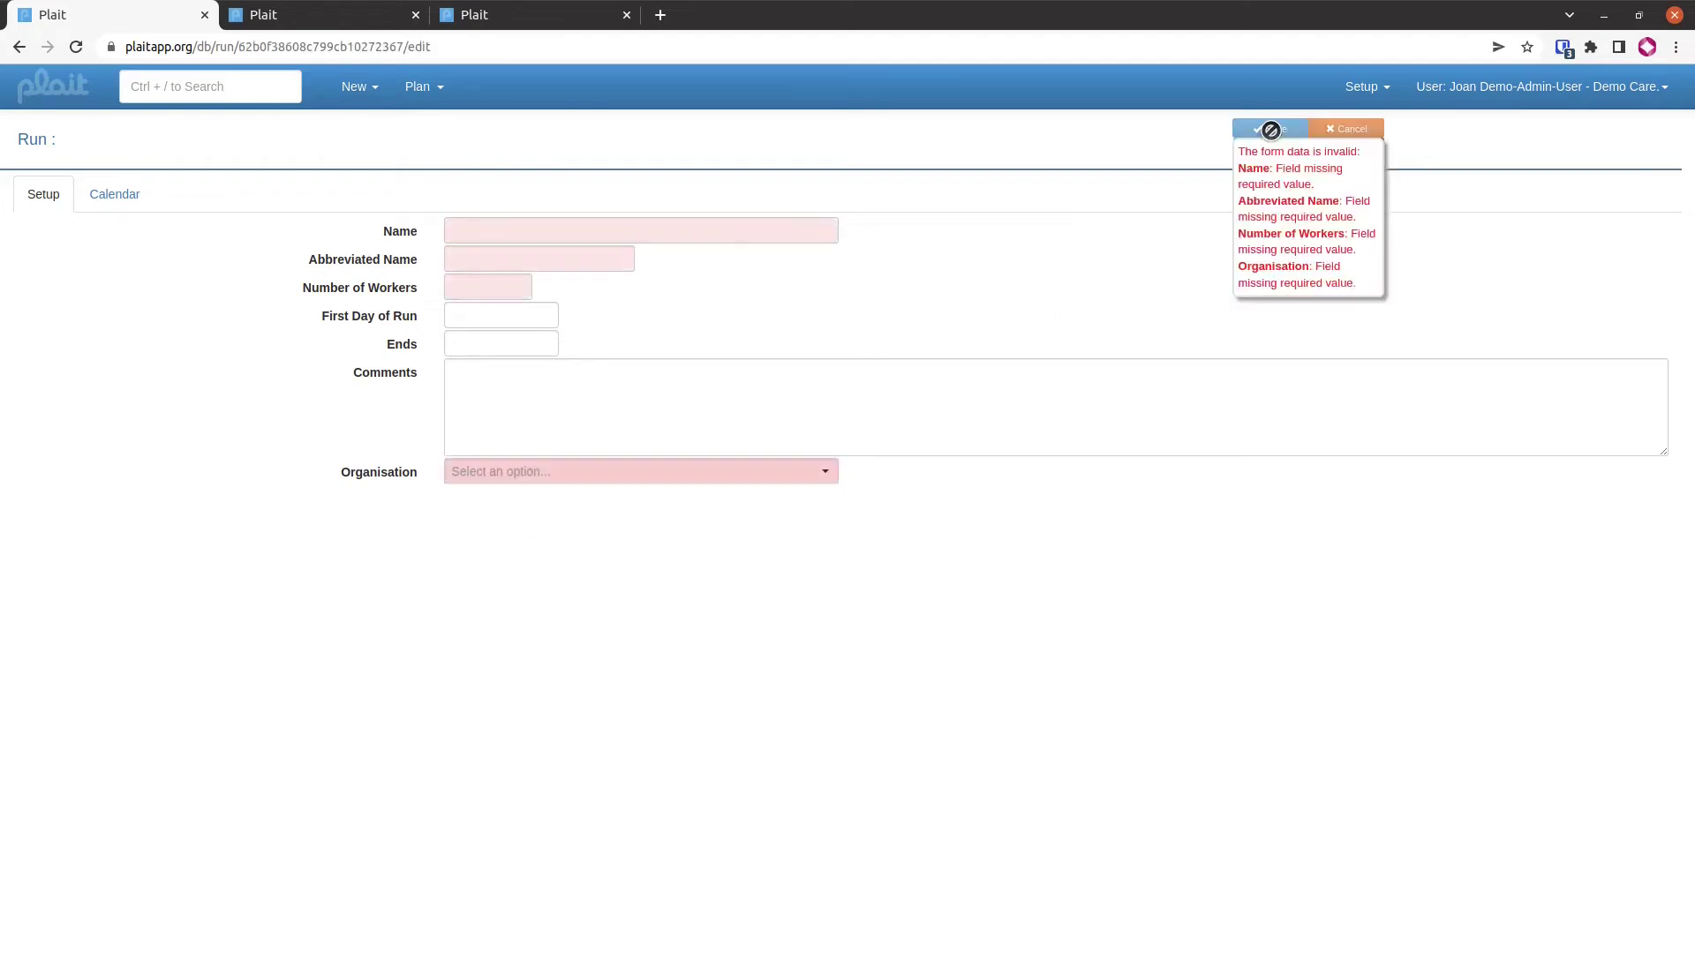
# Find the client by forename and open their calendar
pyautogui.click(237, 84)
pyautogui.write('charle')
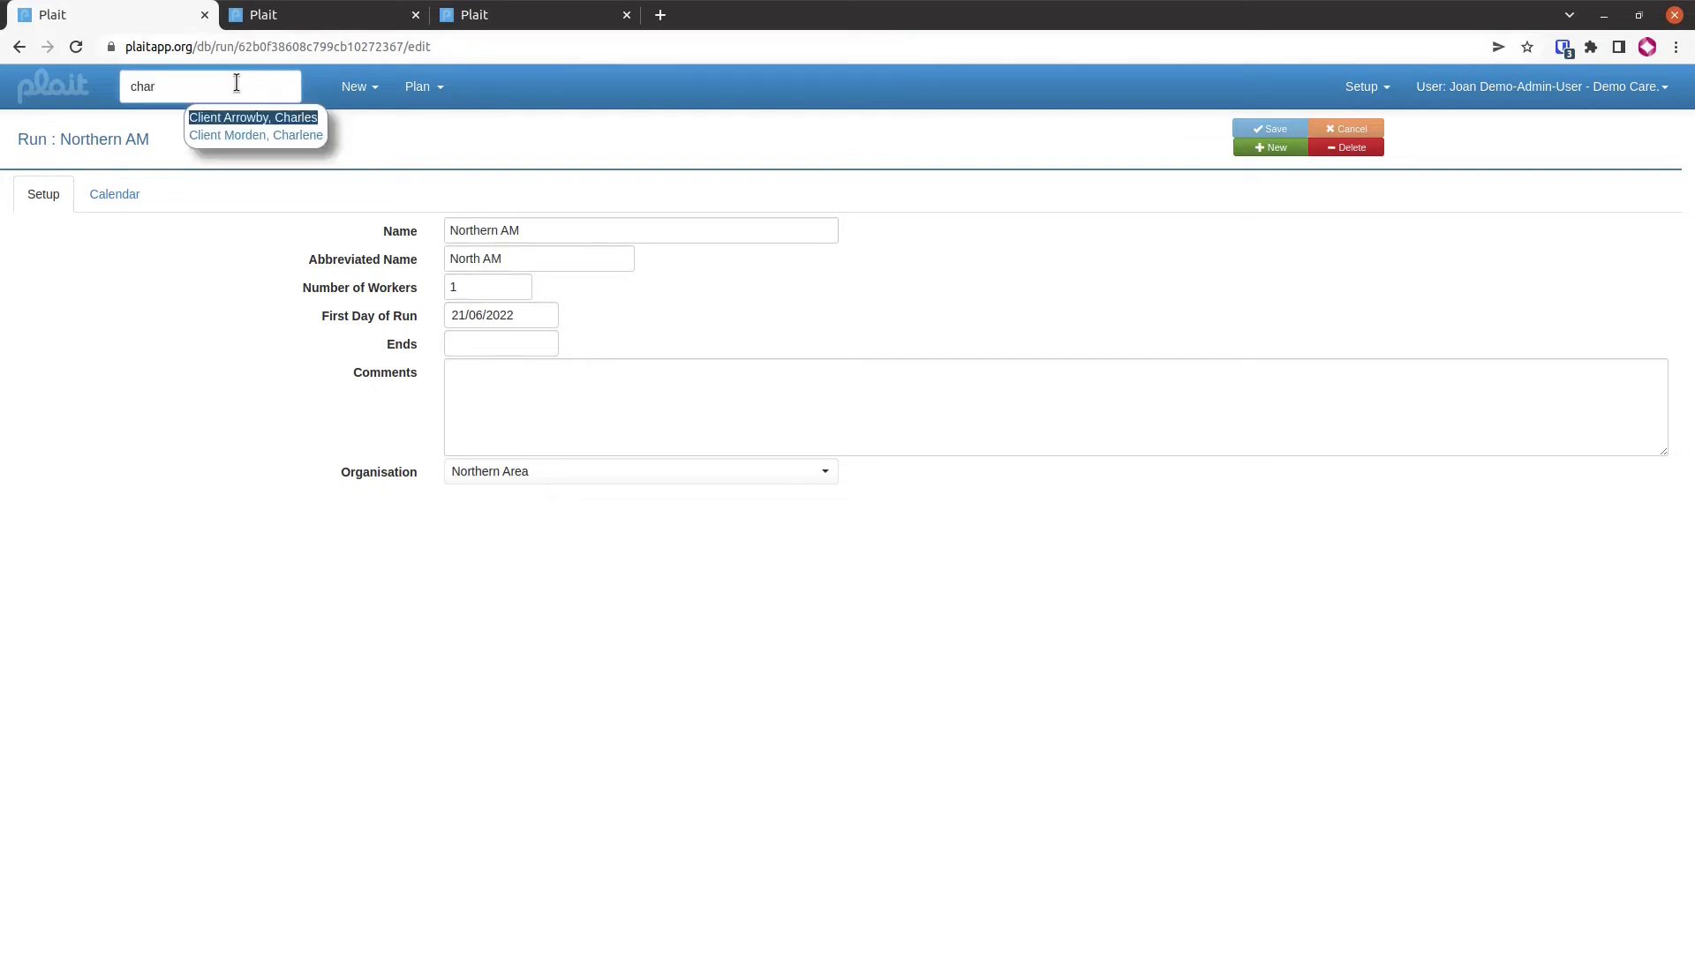
pyautogui.click(271, 117)
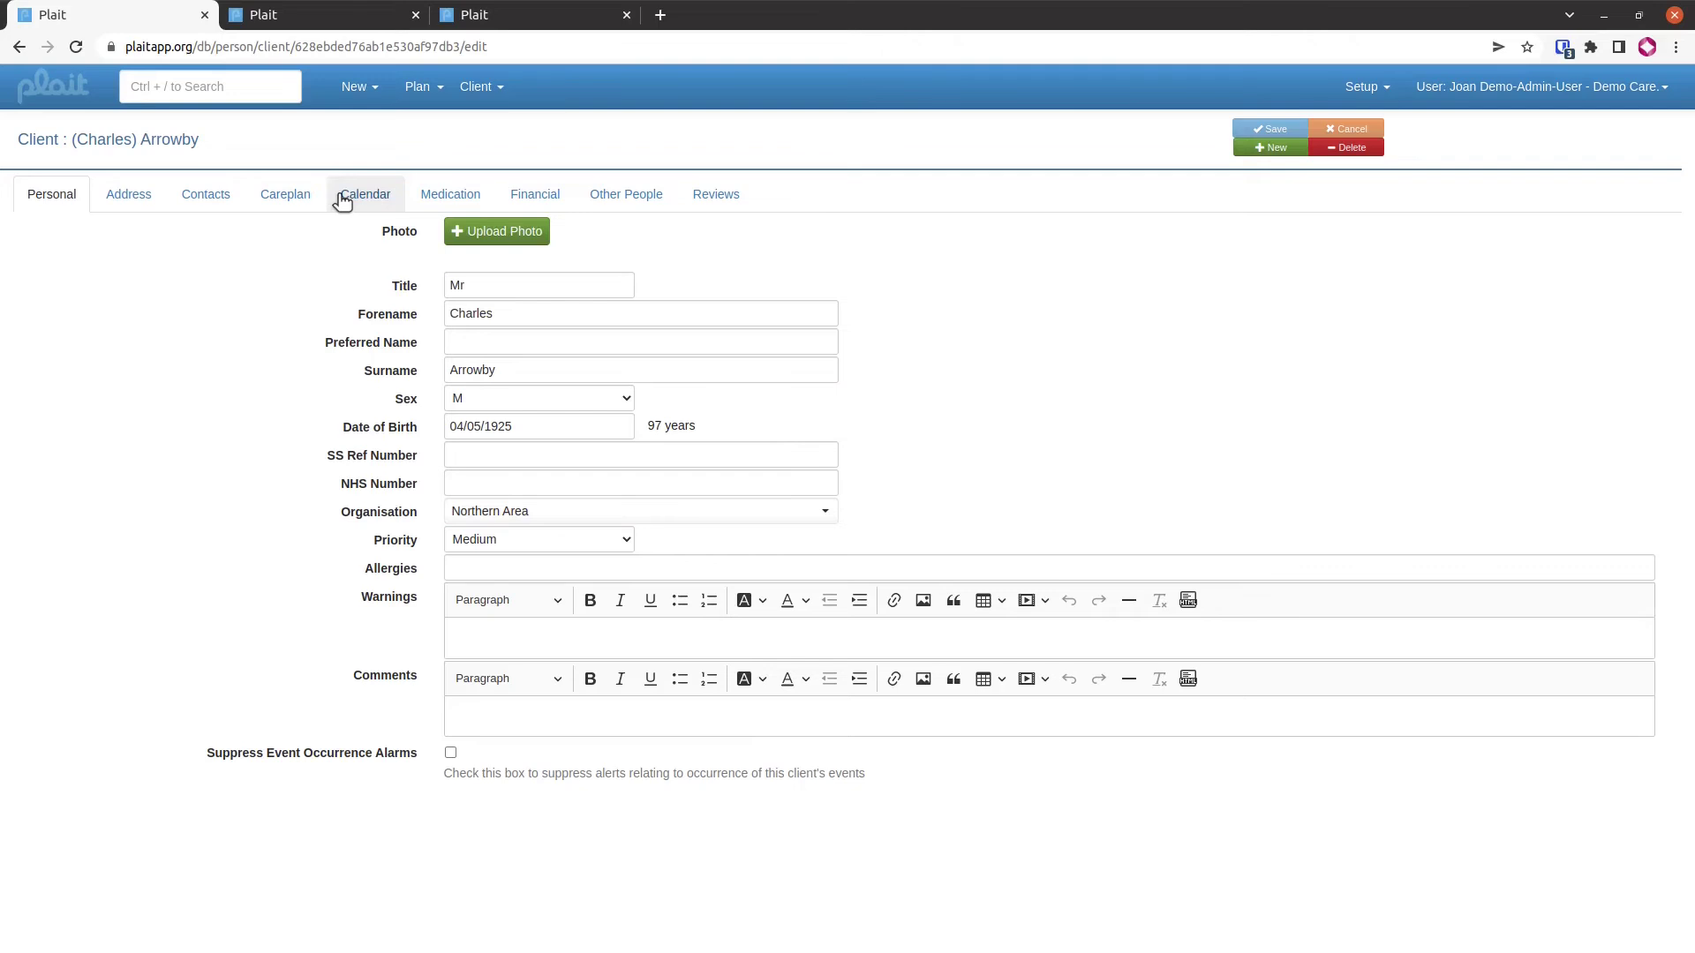
pyautogui.click(339, 195)
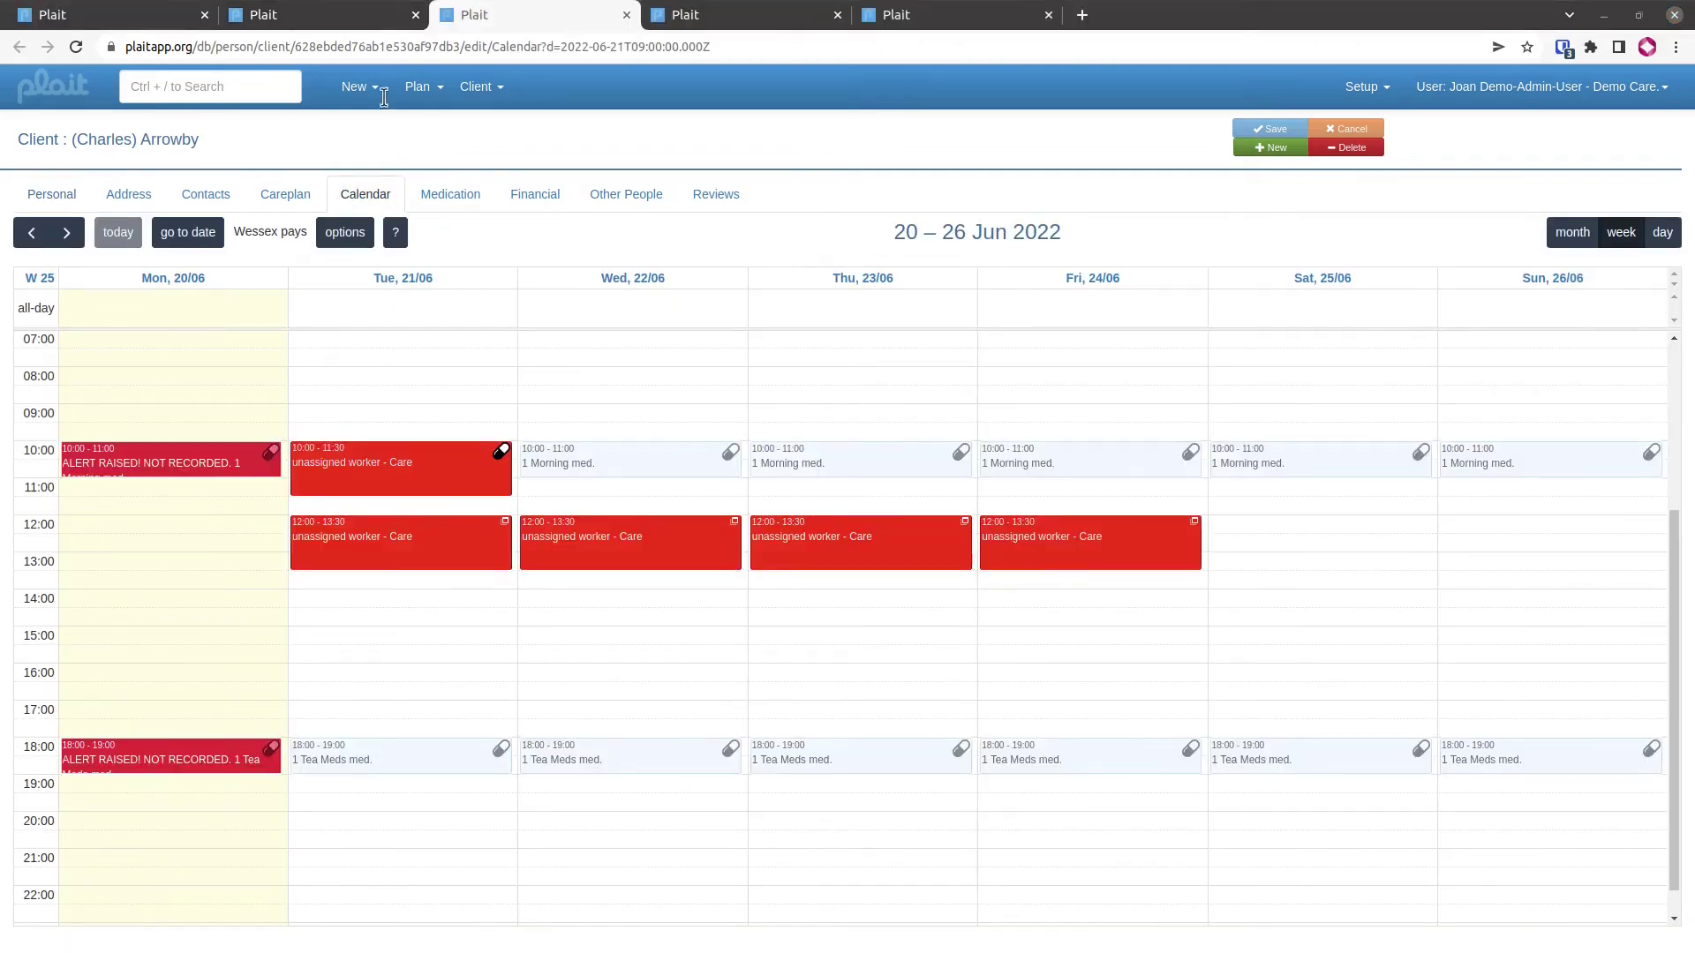
# Edit Tuesday 21 June's 10:00 care event and choose the Northern AM run from the full list of workers and runs
pyautogui.click(441, 454)
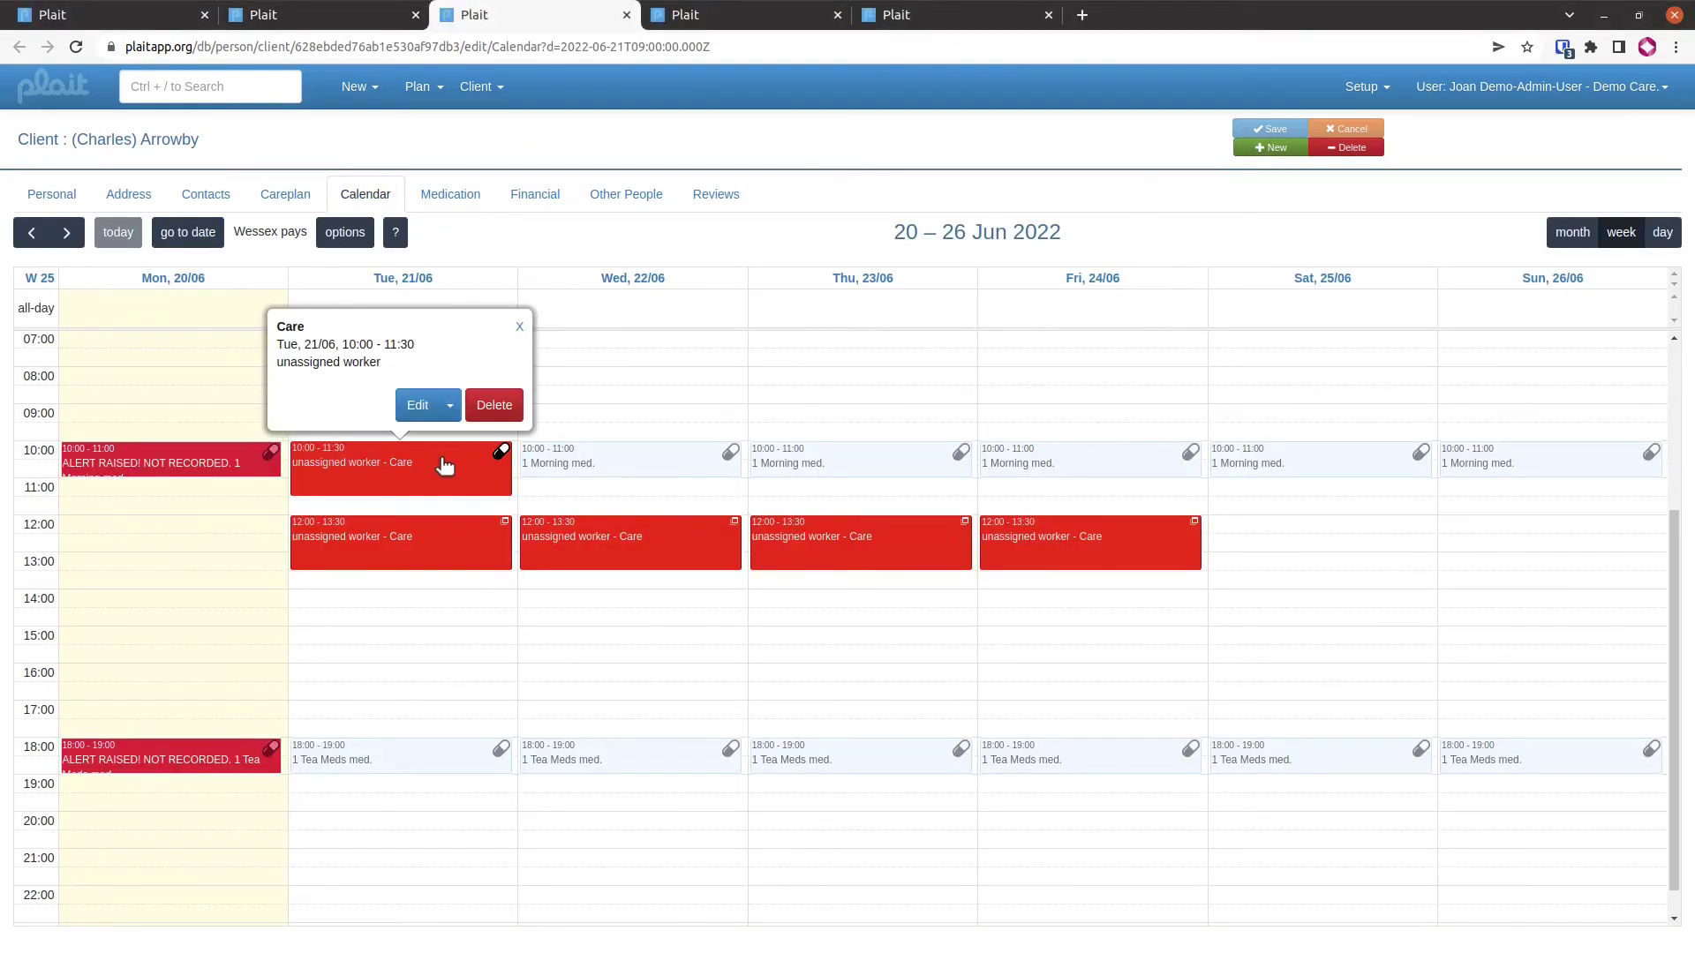
pyautogui.click(418, 405)
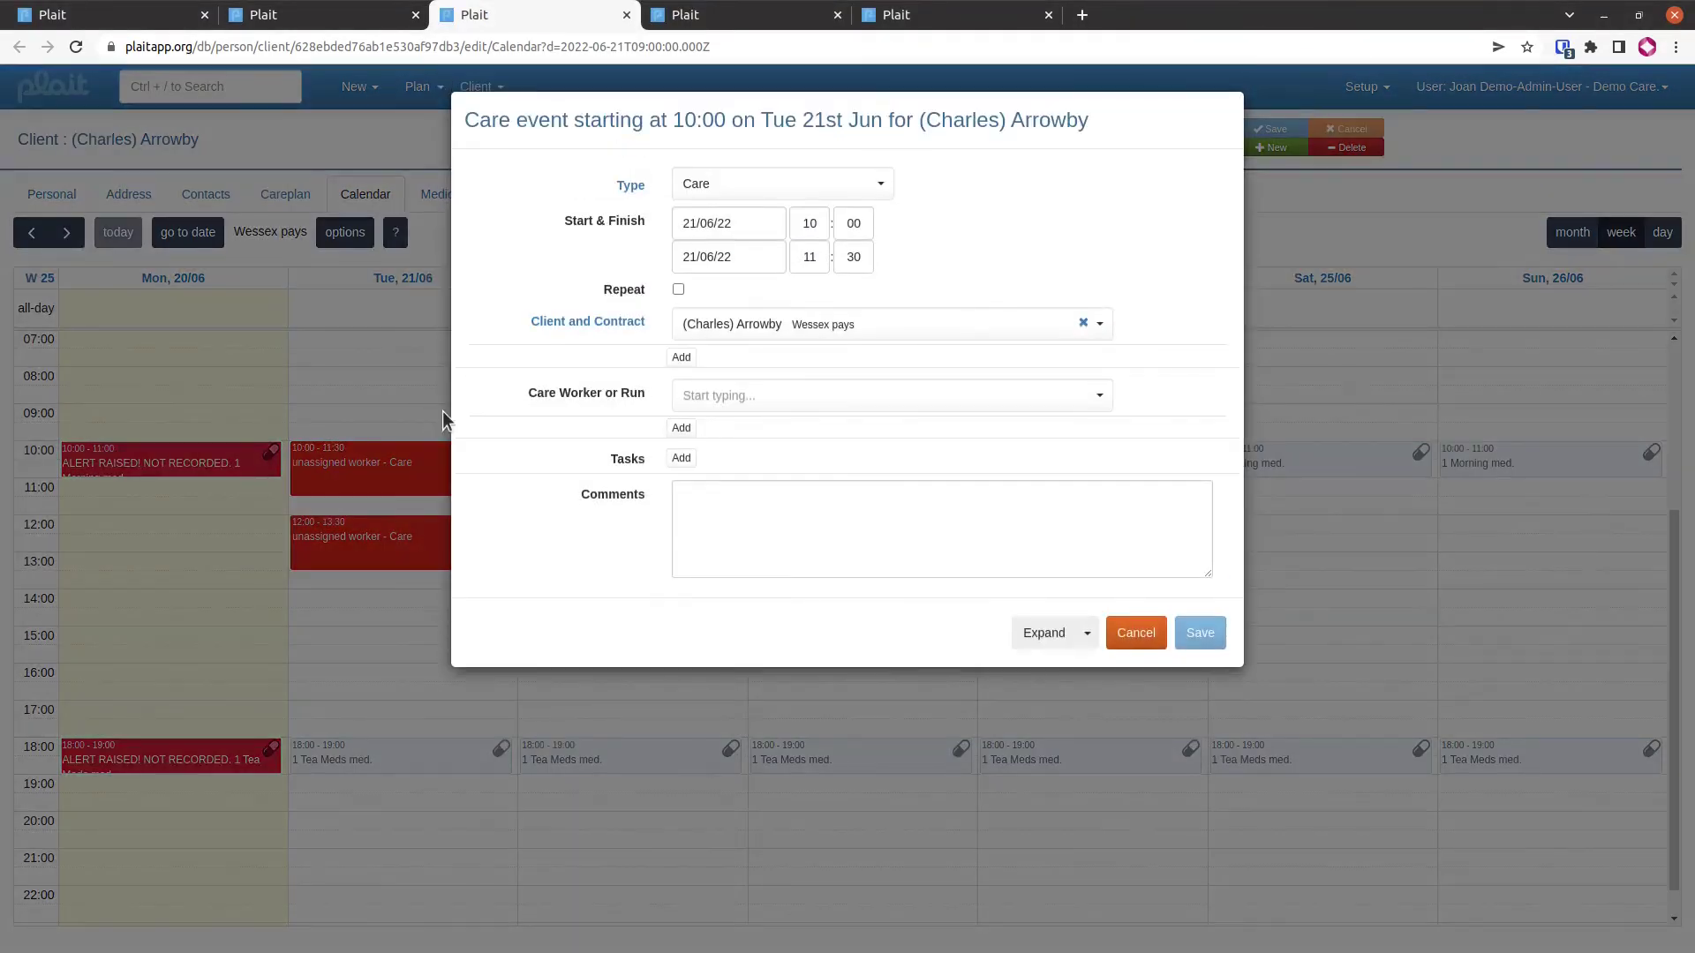
pyautogui.click(823, 396)
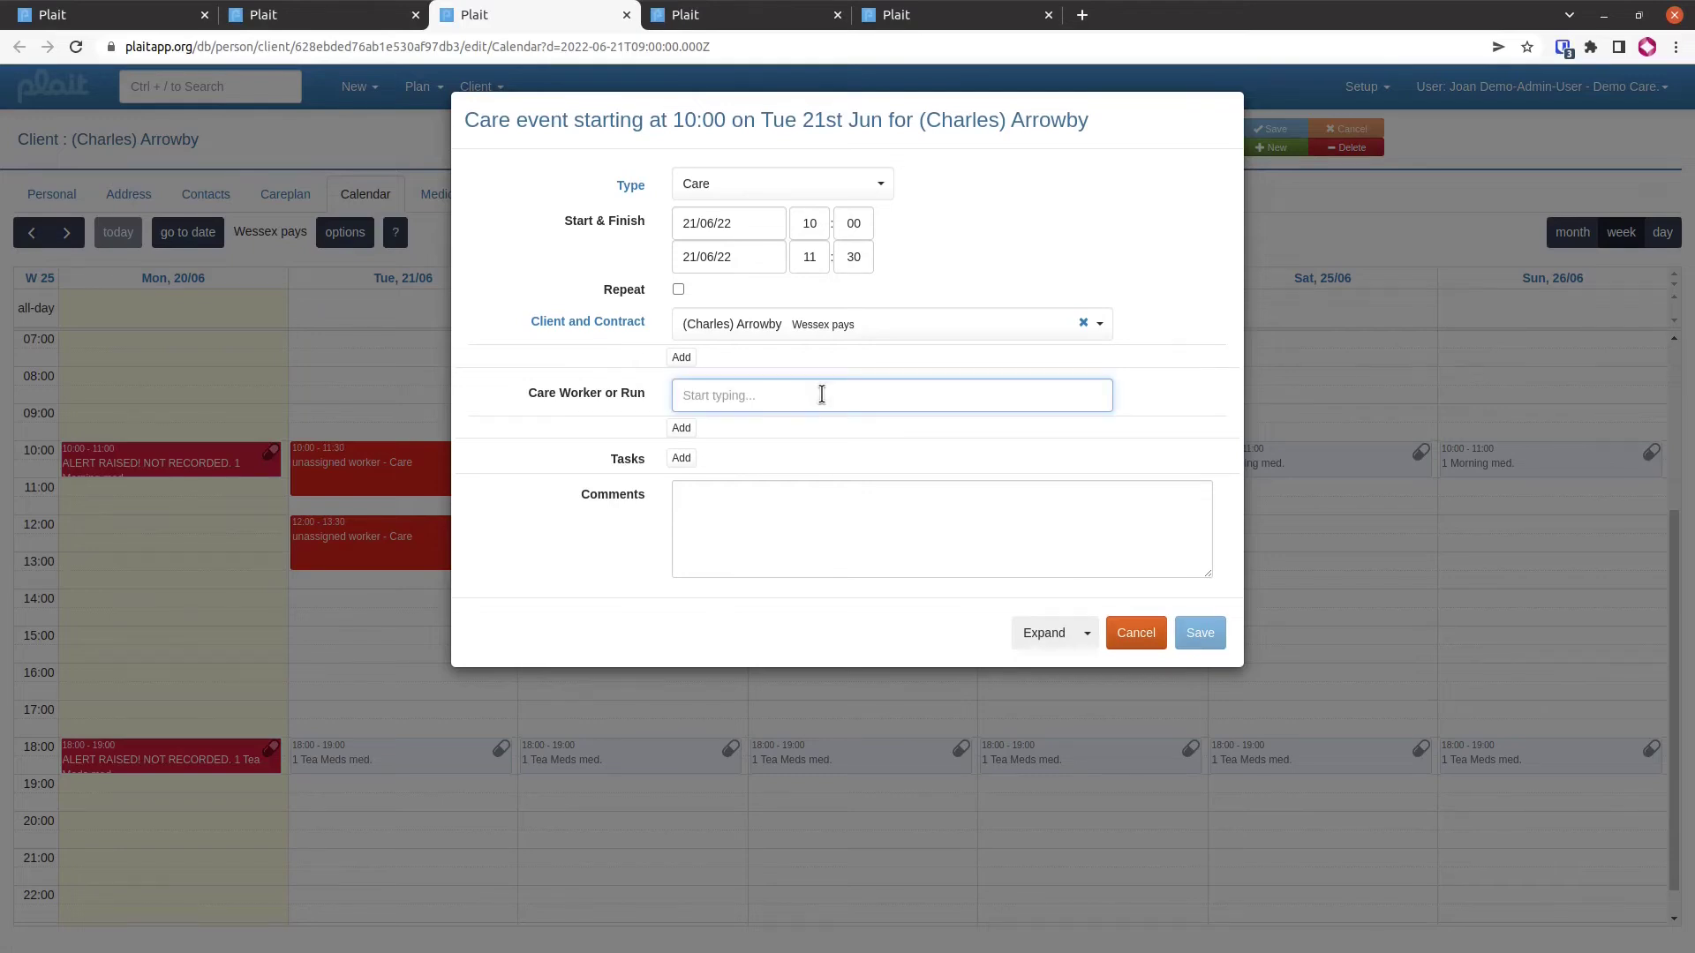
pyautogui.write('?')
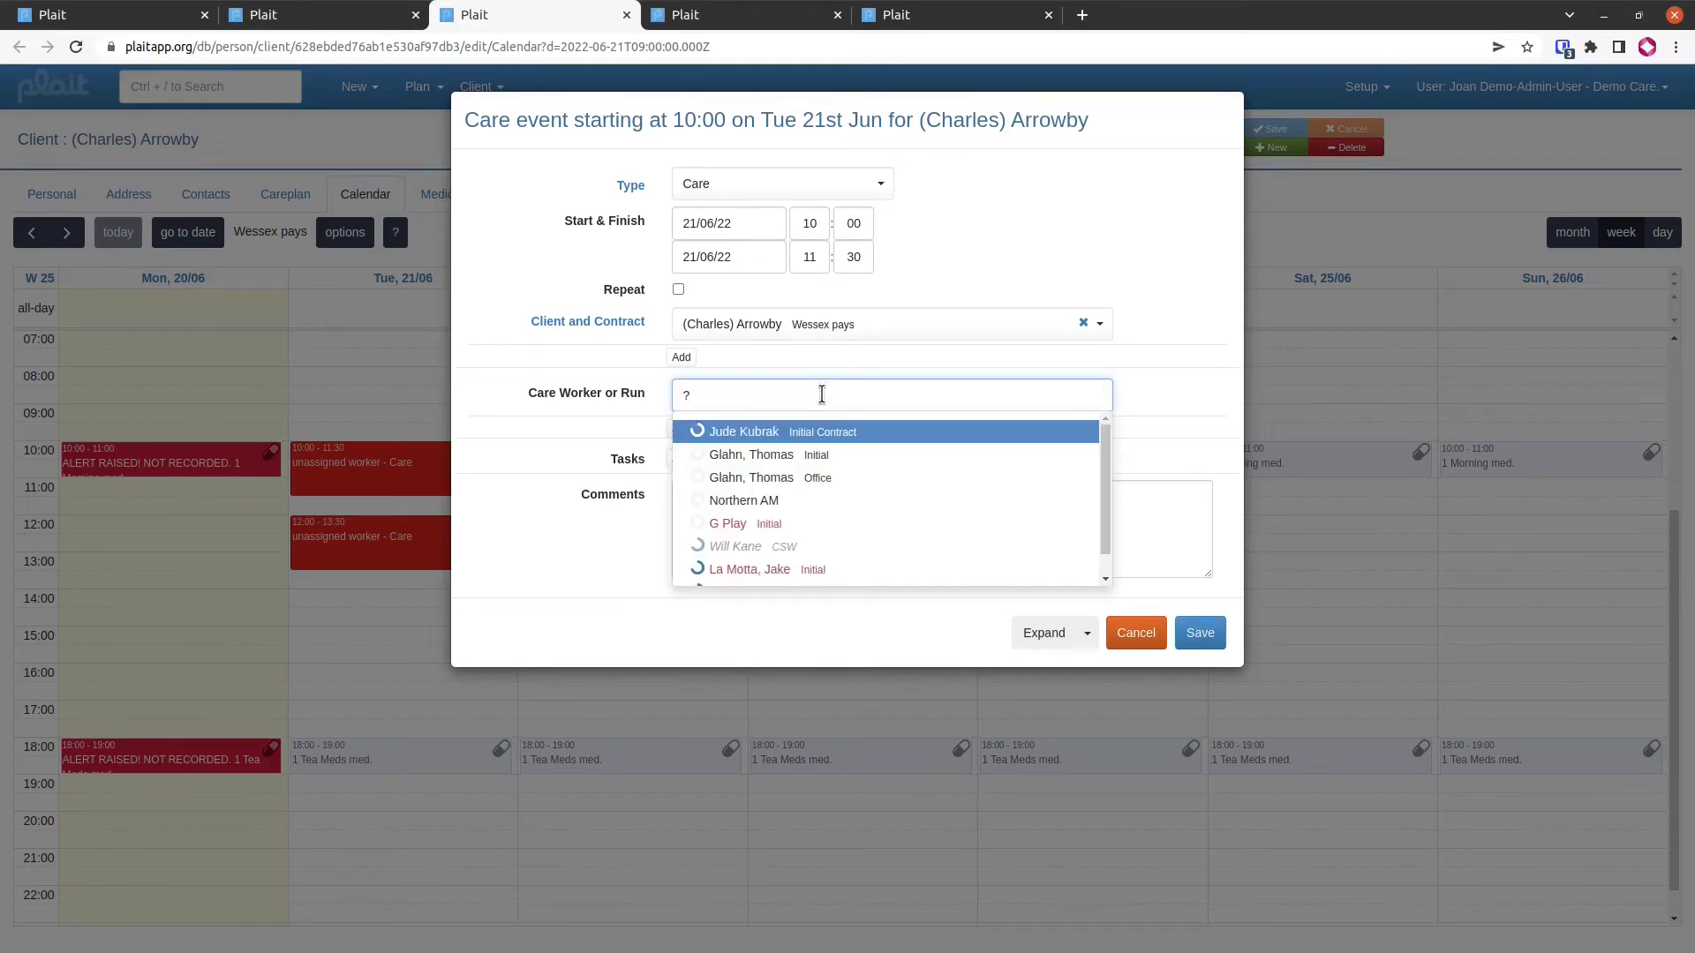
pyautogui.press('Down')
pyautogui.press('Down')
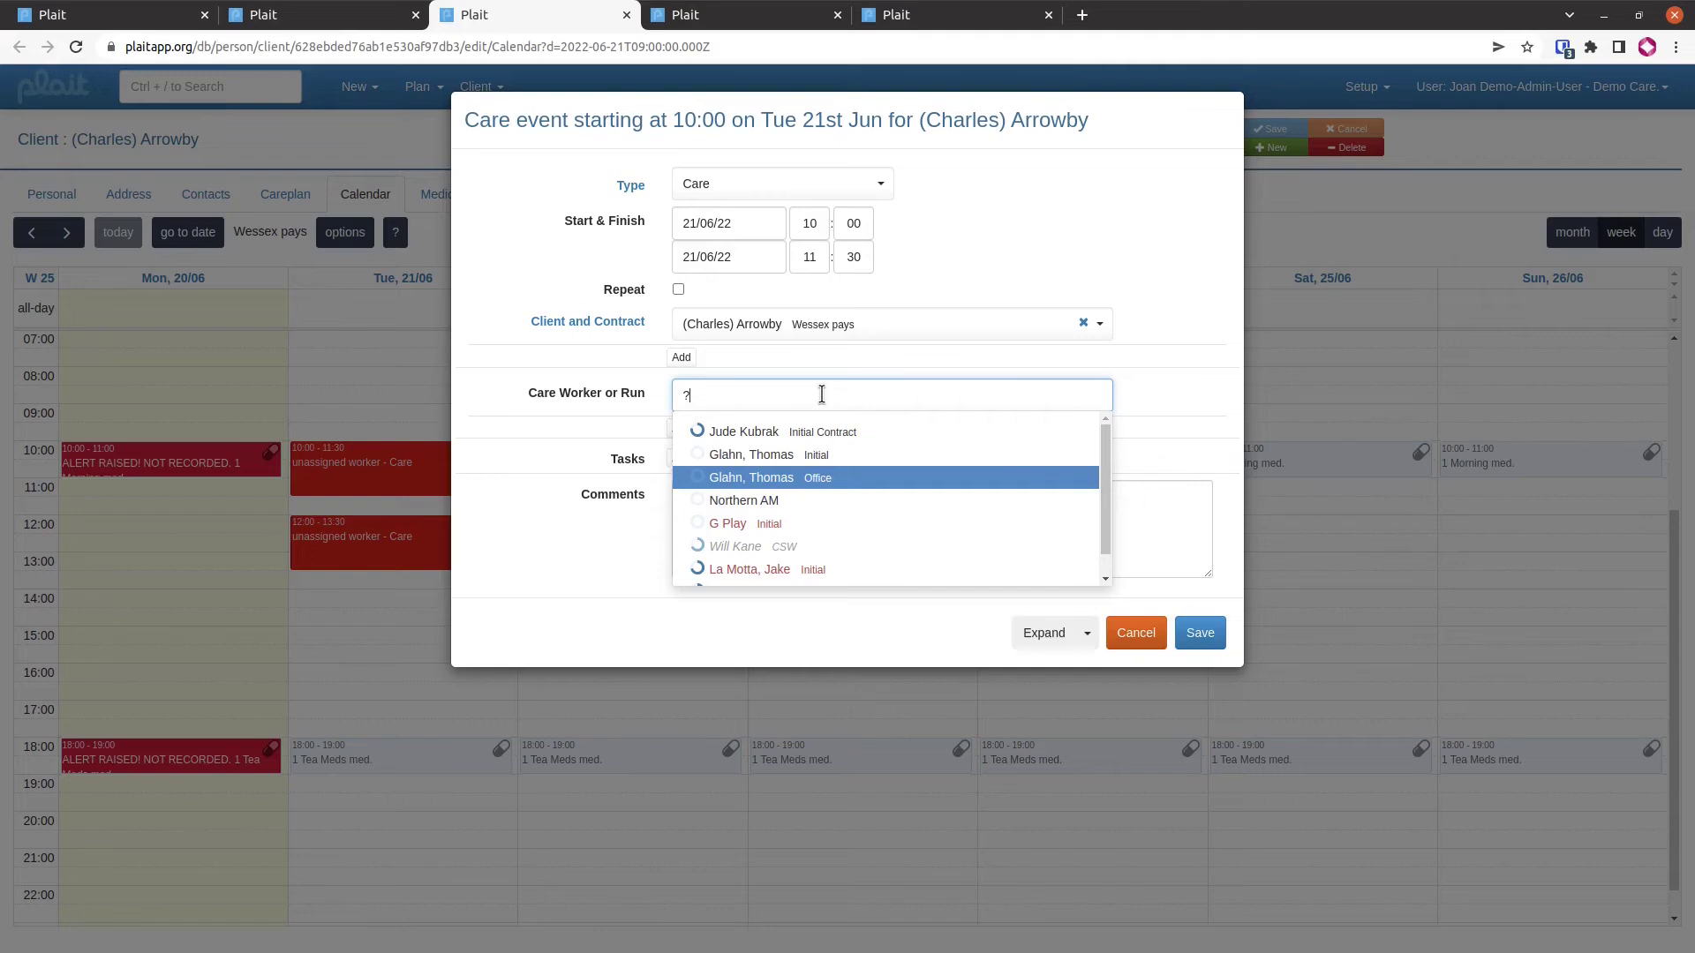
pyautogui.press('Down')
pyautogui.press('Down')
pyautogui.press('Down')
pyautogui.press('Down')
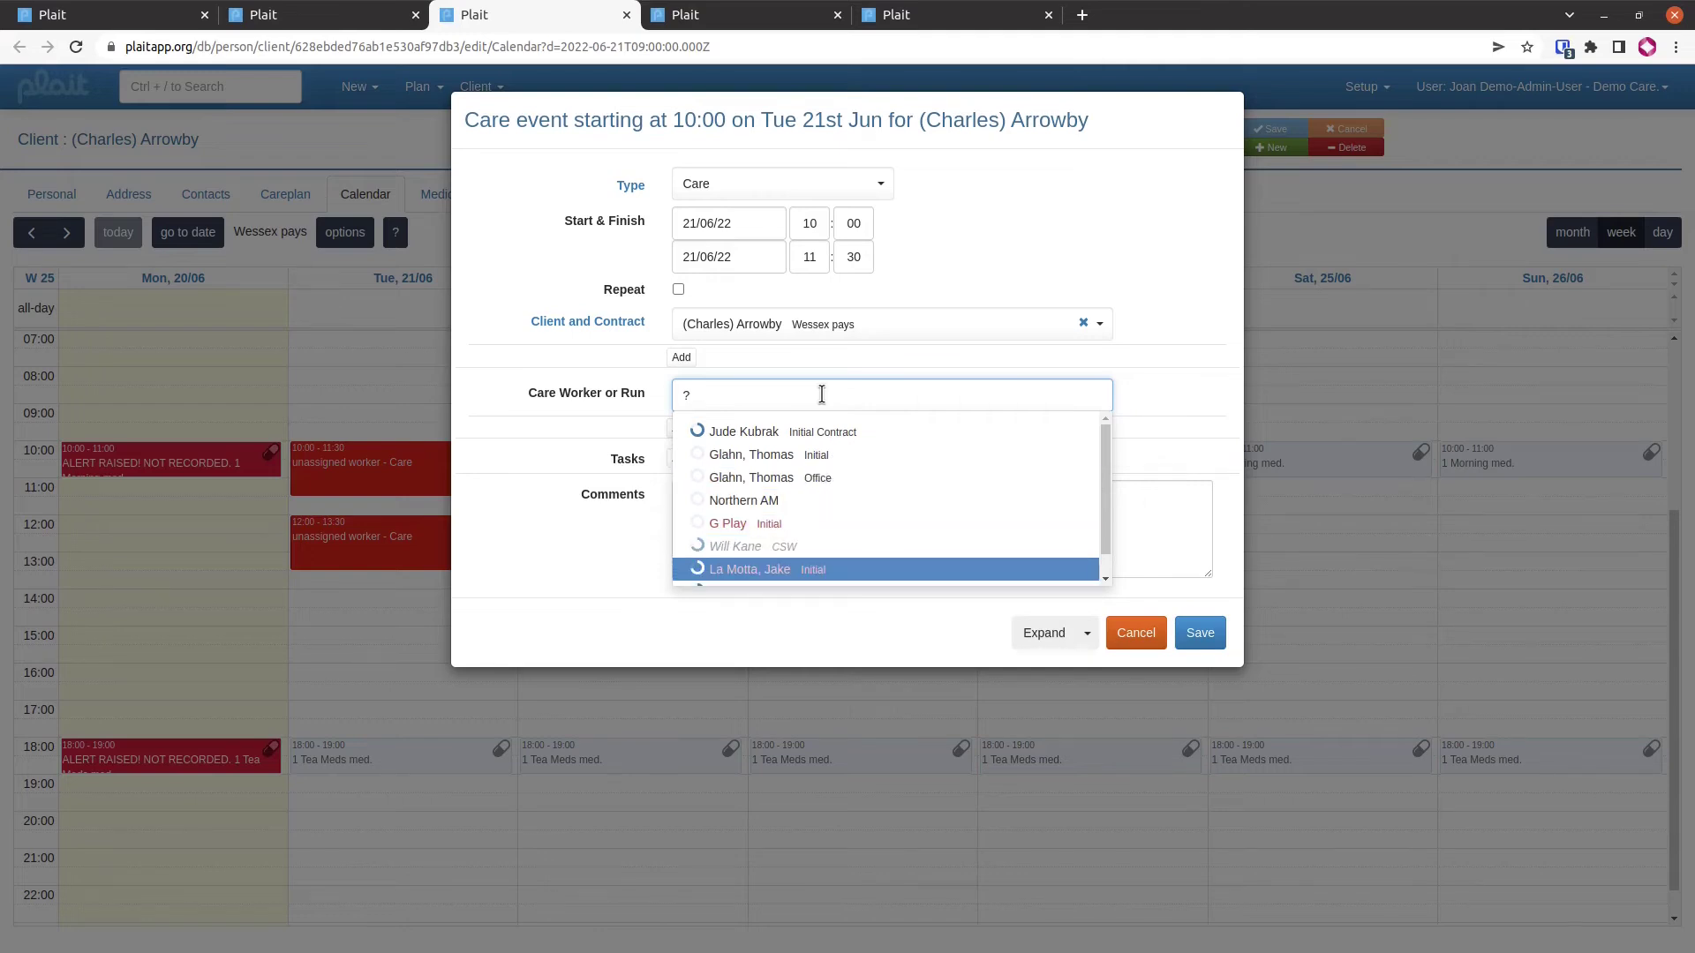
pyautogui.press('Down')
pyautogui.press('Up')
pyautogui.press('Up')
pyautogui.press('Up')
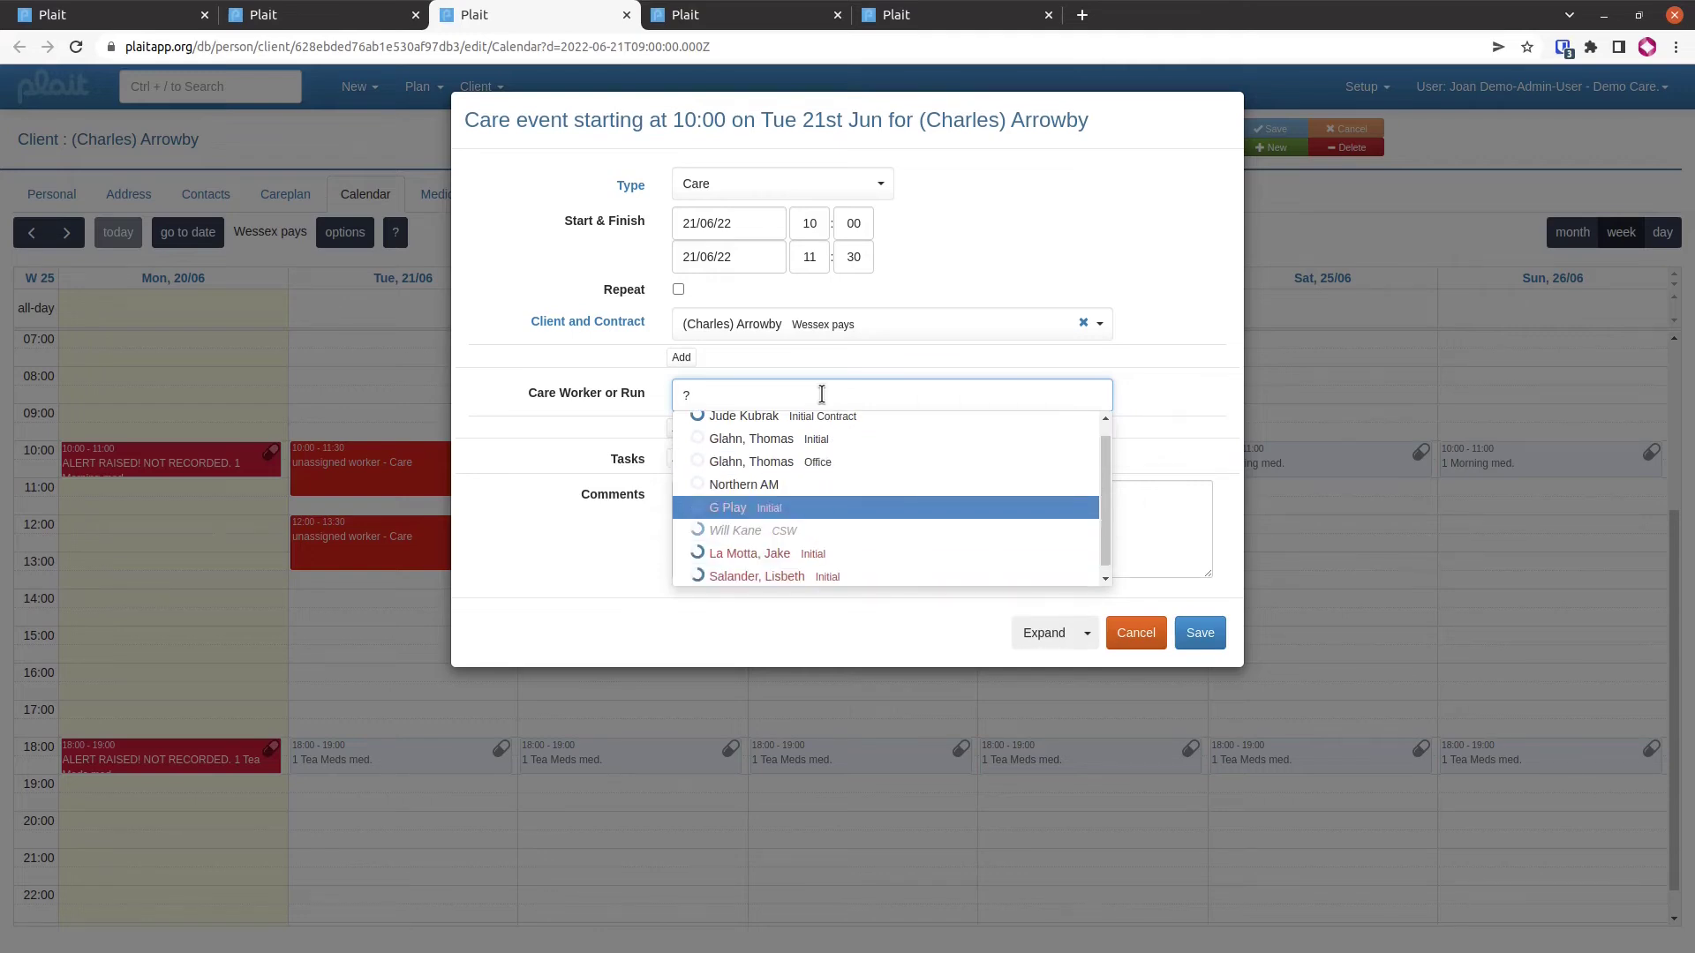
pyautogui.press('Up')
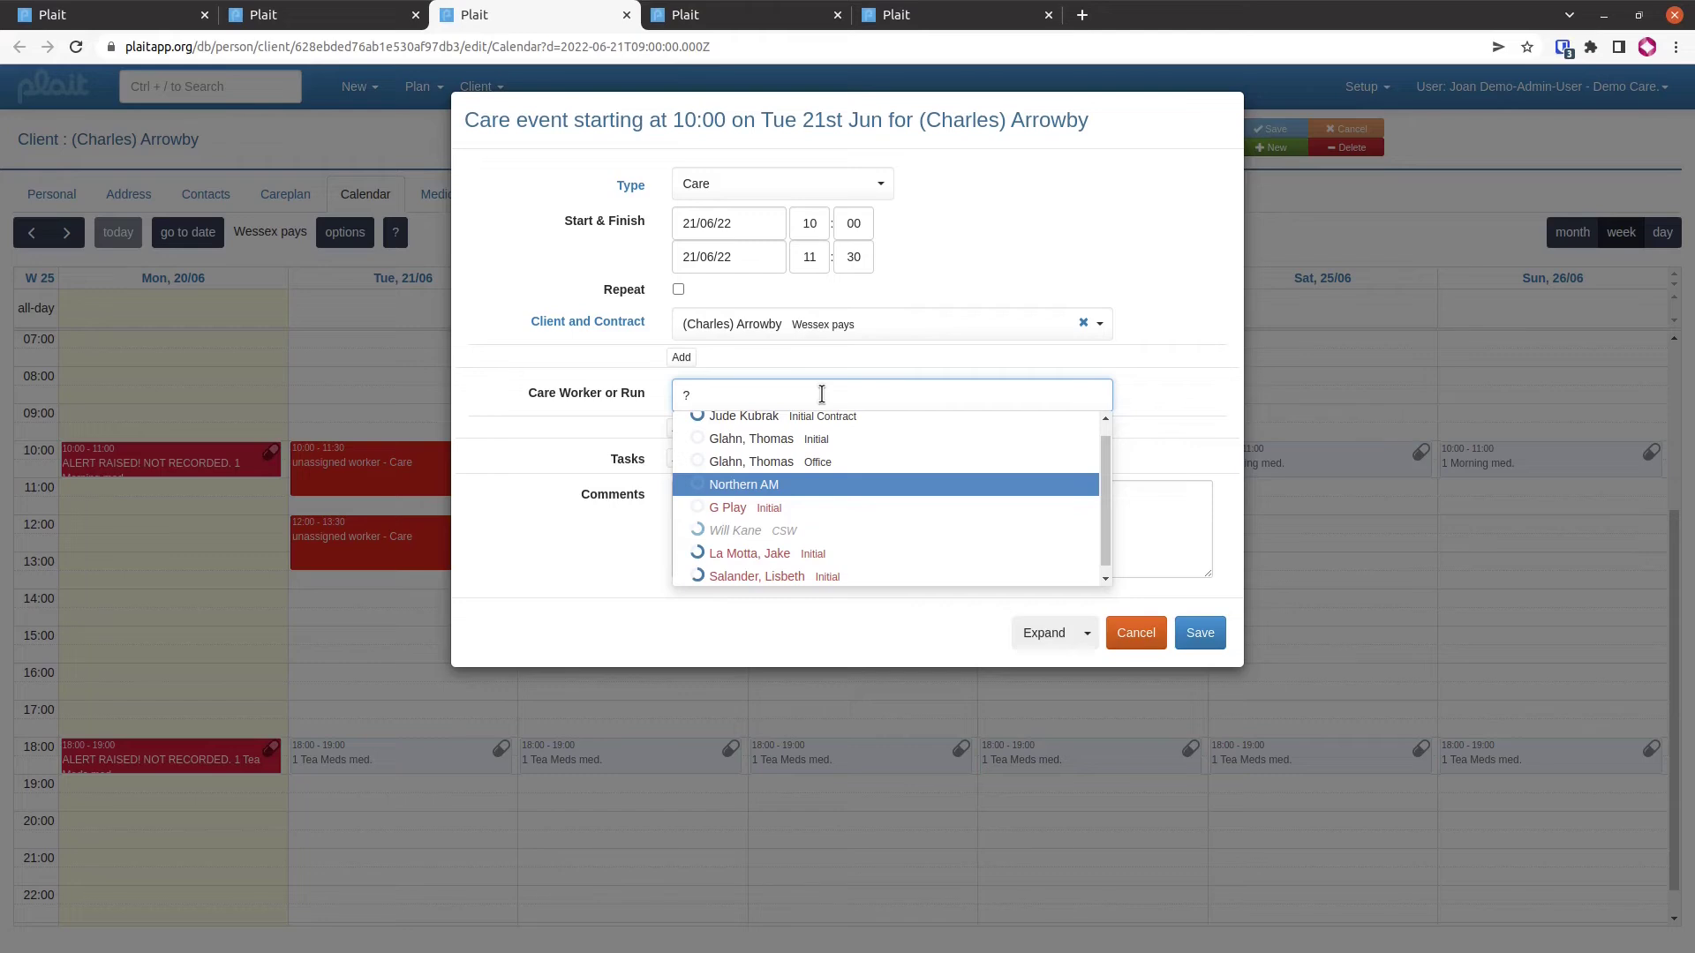
pyautogui.click(853, 493)
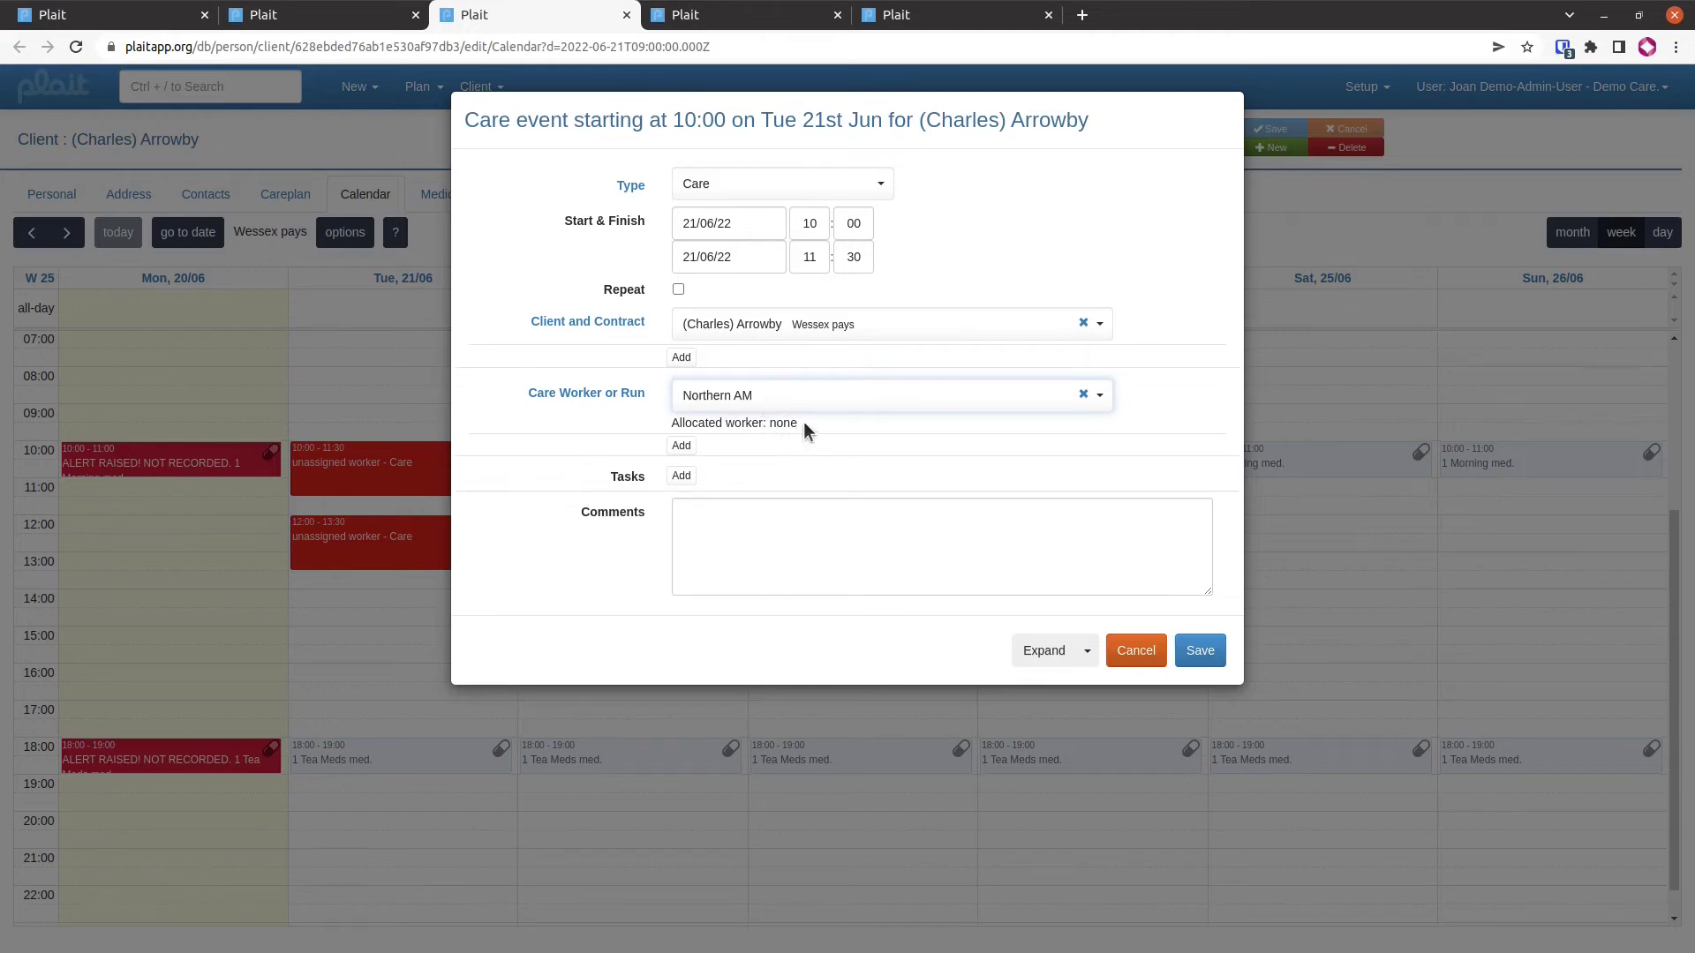
# Reselect the Northern AM run from the full list and save the 10:00 event
pyautogui.click(838, 399)
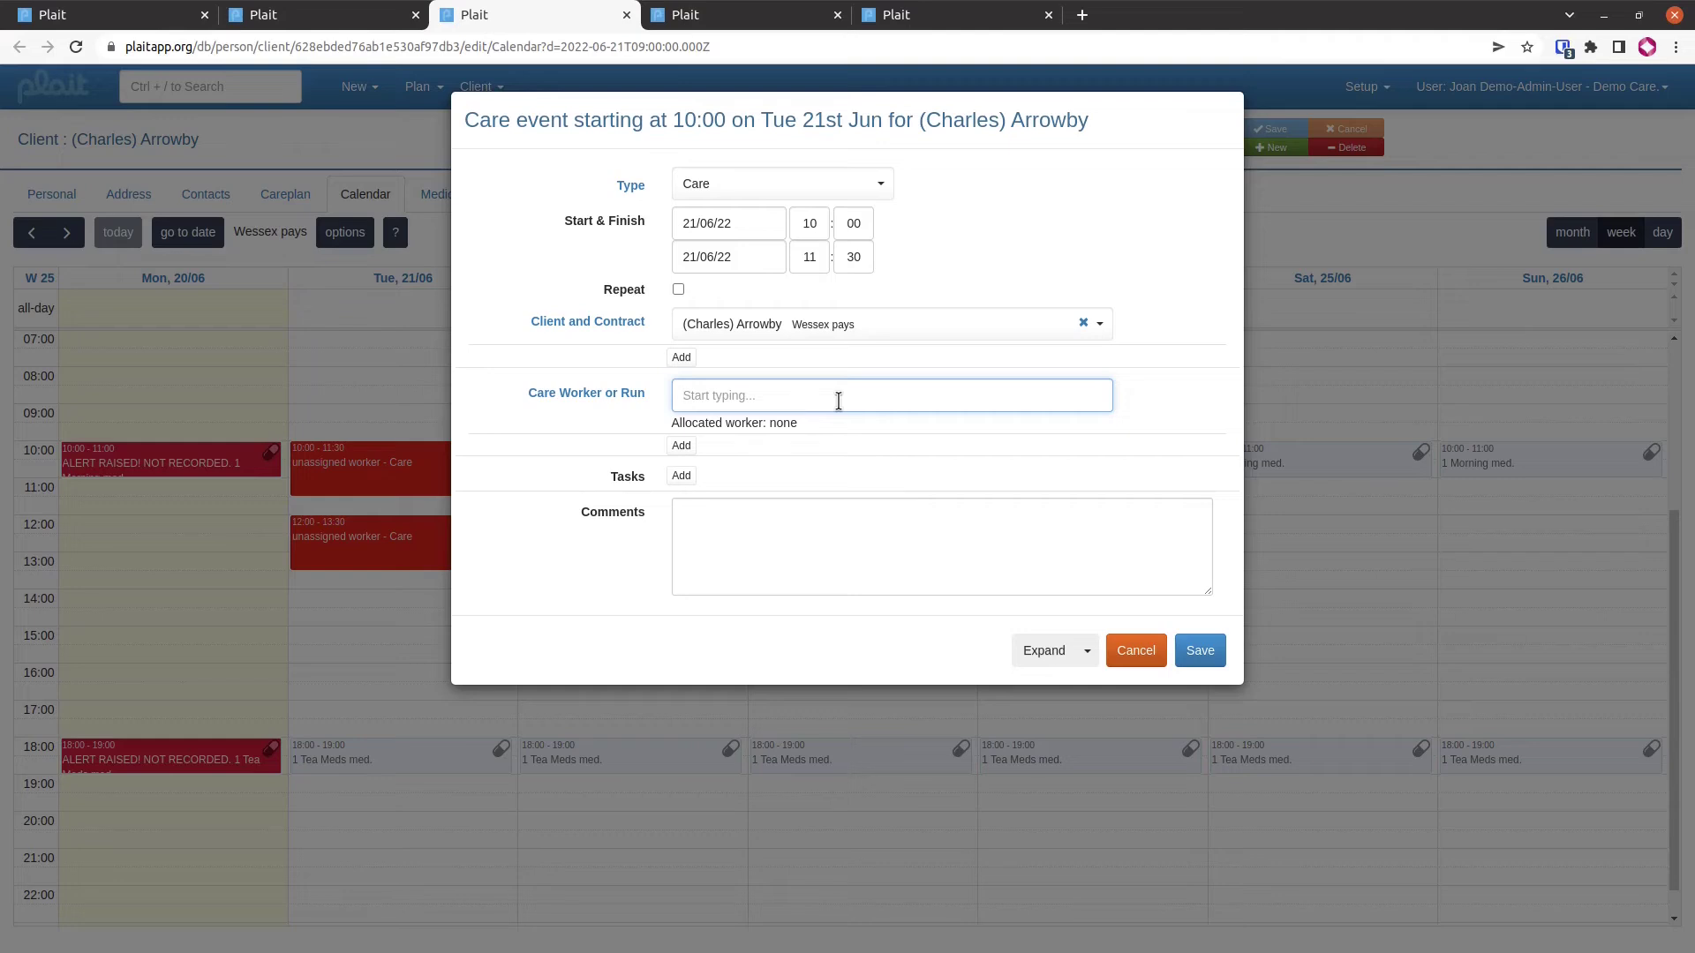
pyautogui.write('?')
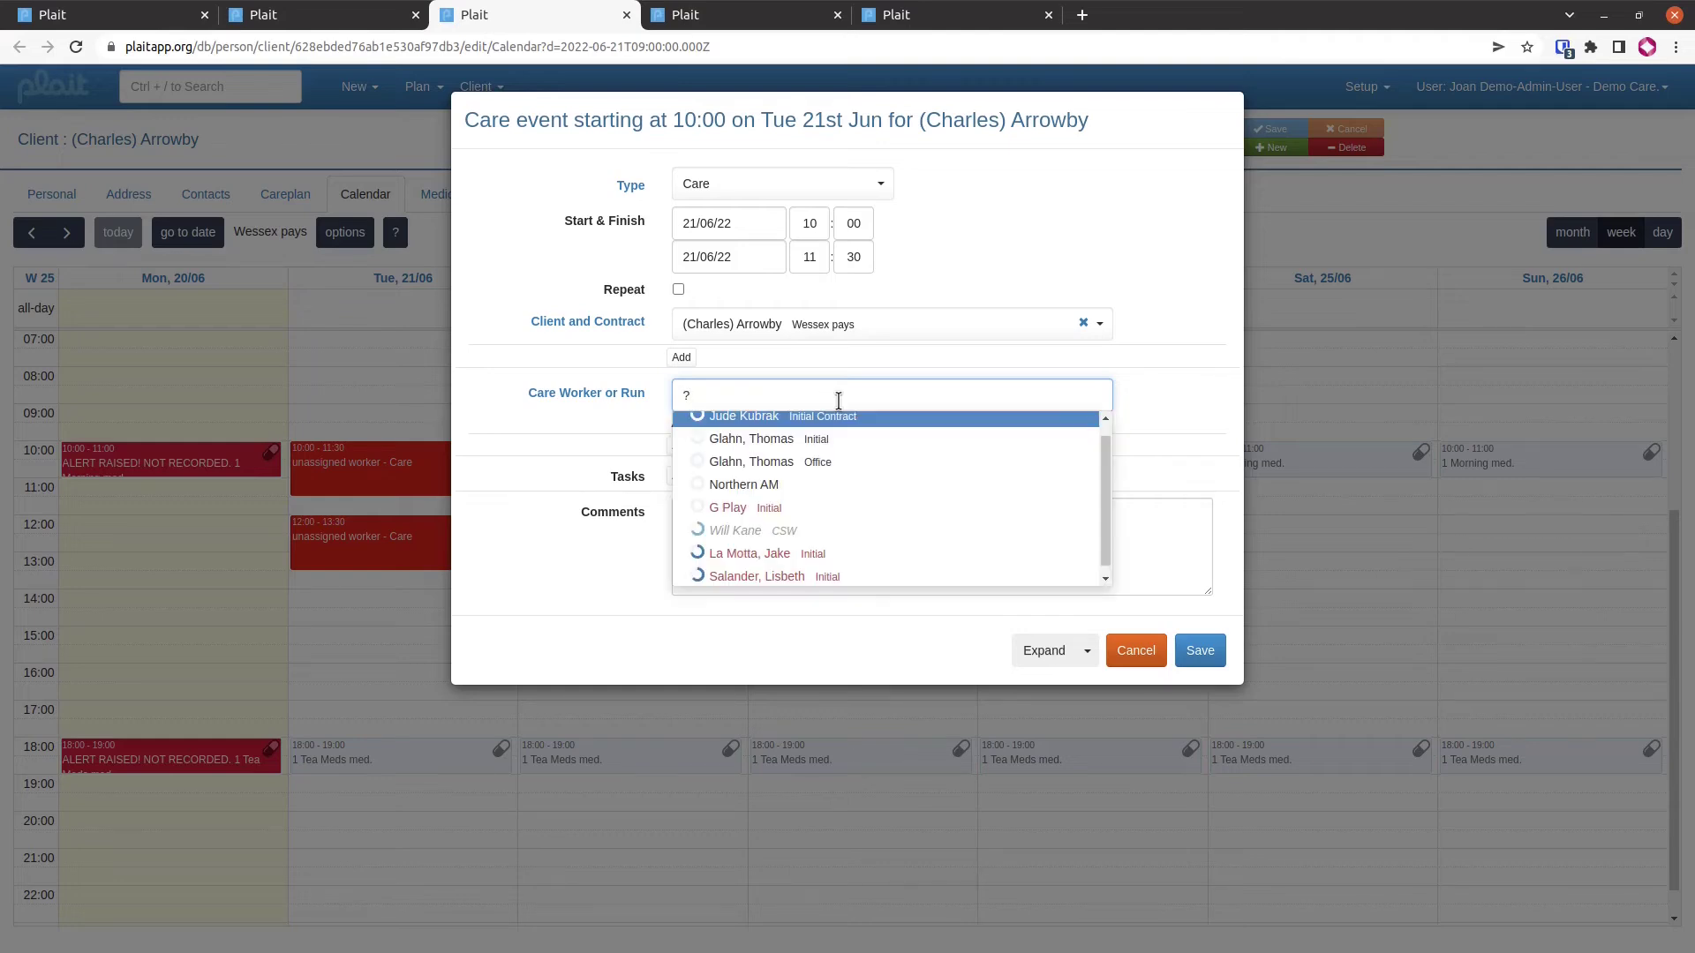
pyautogui.click(751, 487)
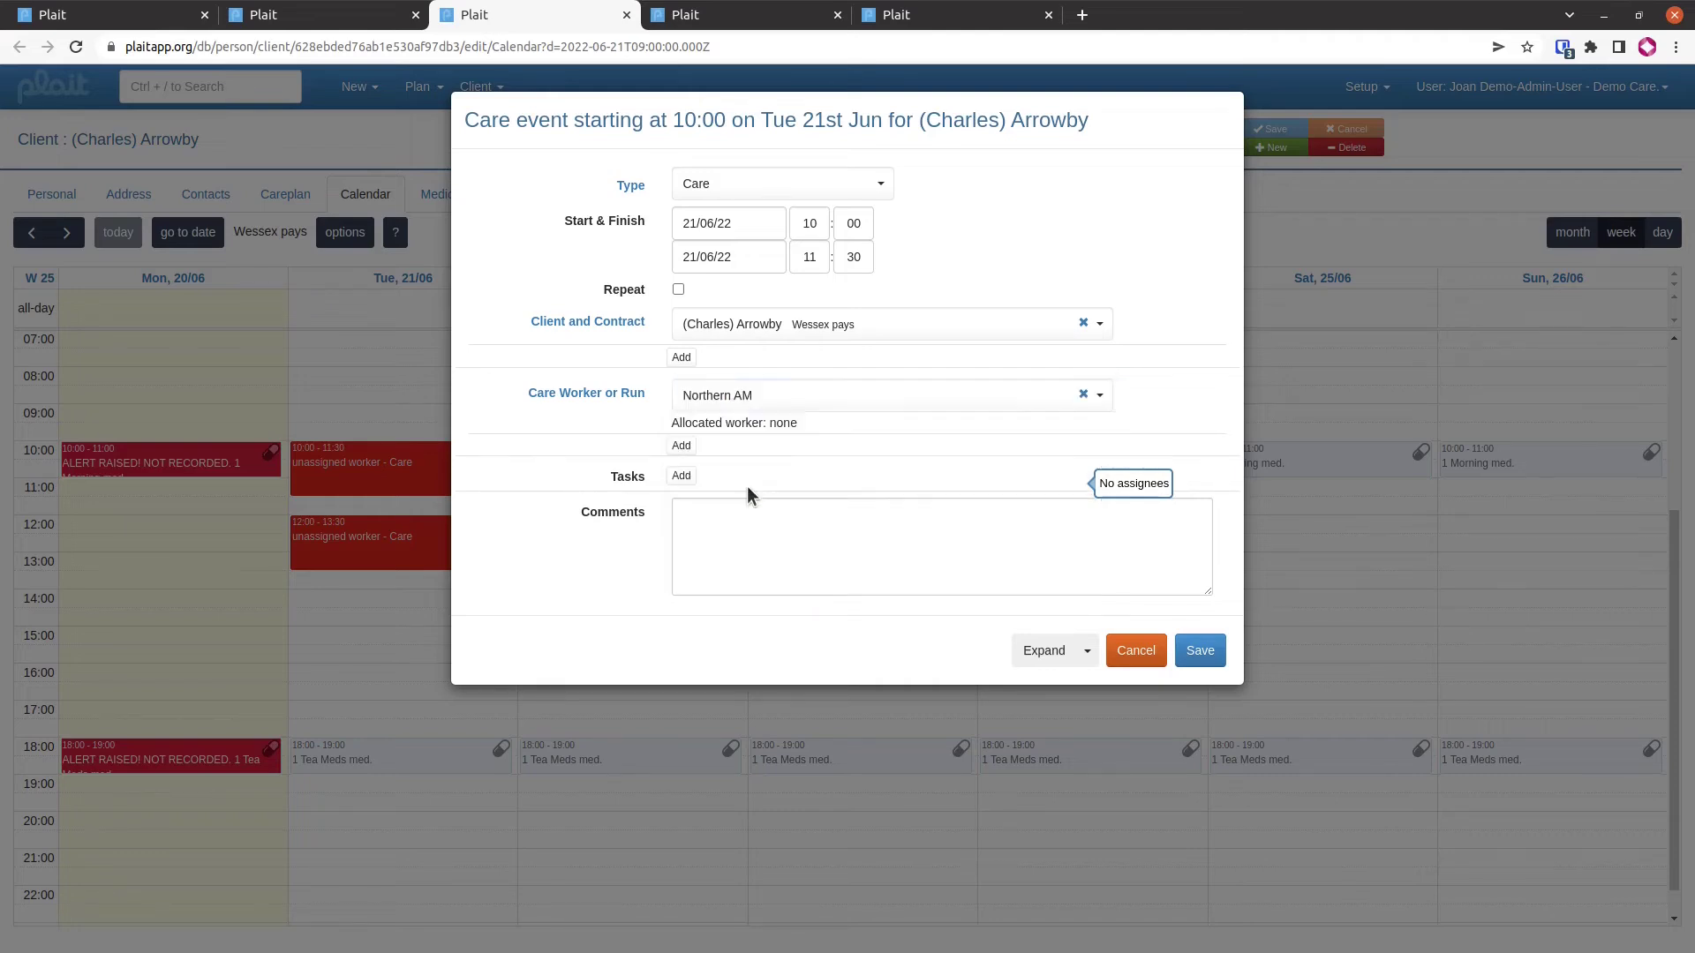
pyautogui.click(1204, 651)
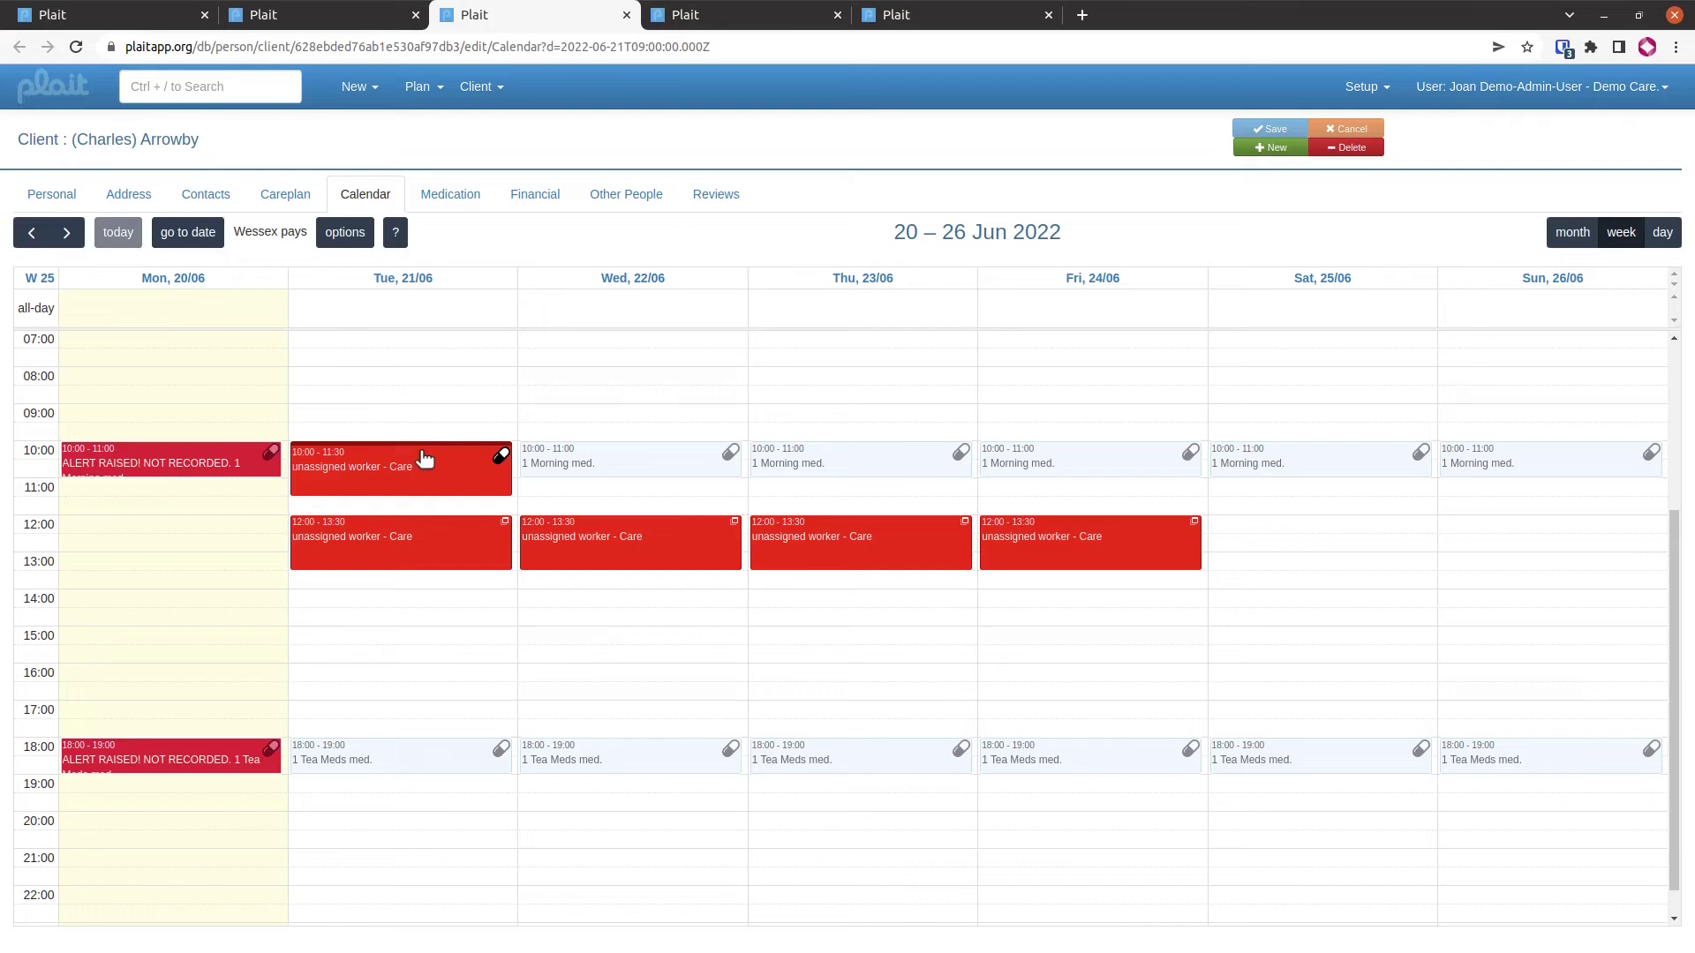
# Assign the Northern AM run to Tuesday 21 June's 12:00 repeating care event and apply the change to all events in the series
pyautogui.click(455, 554)
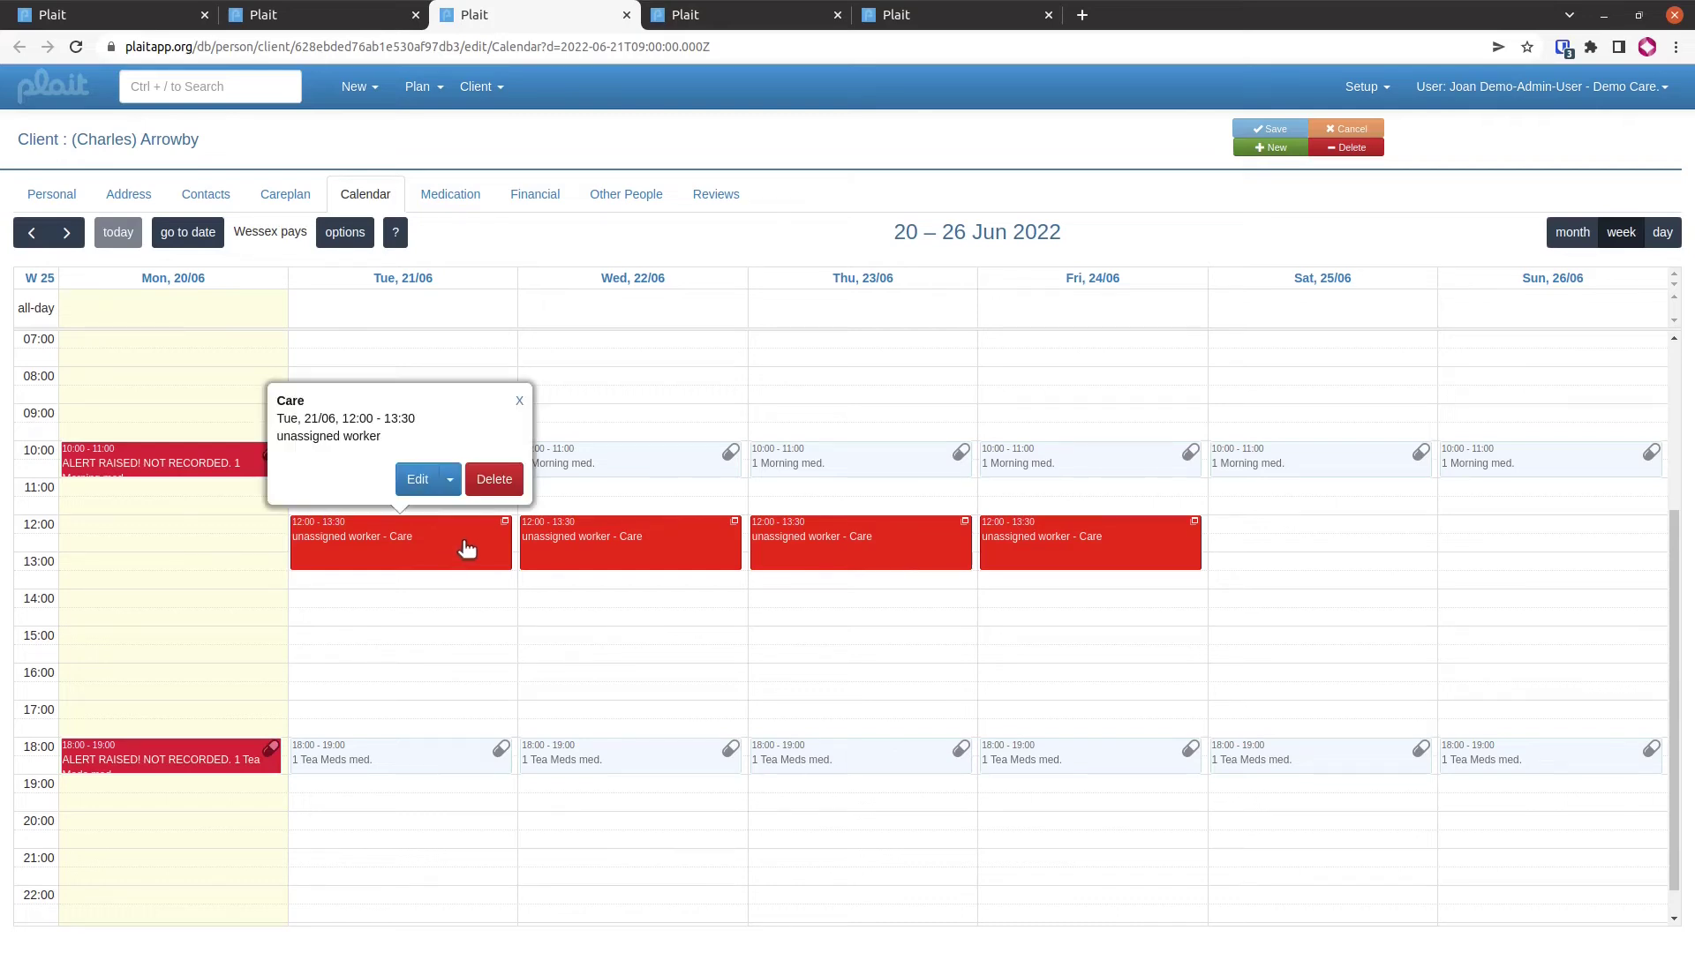
pyautogui.click(418, 484)
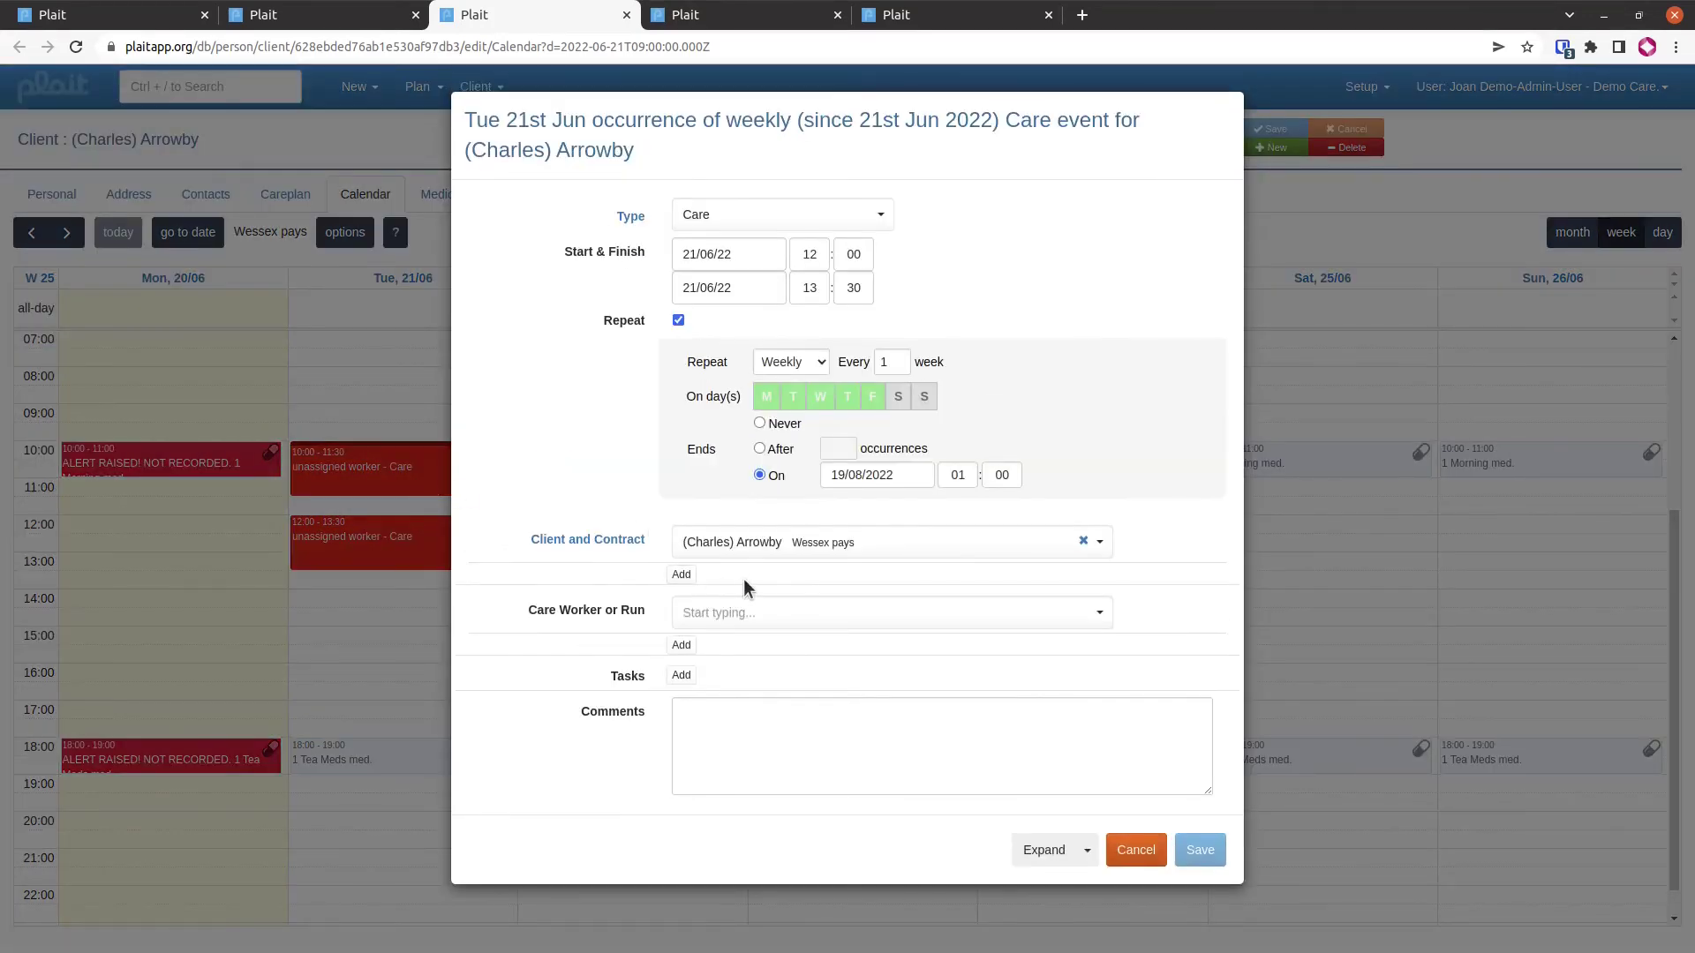
pyautogui.click(765, 609)
pyautogui.write('nort')
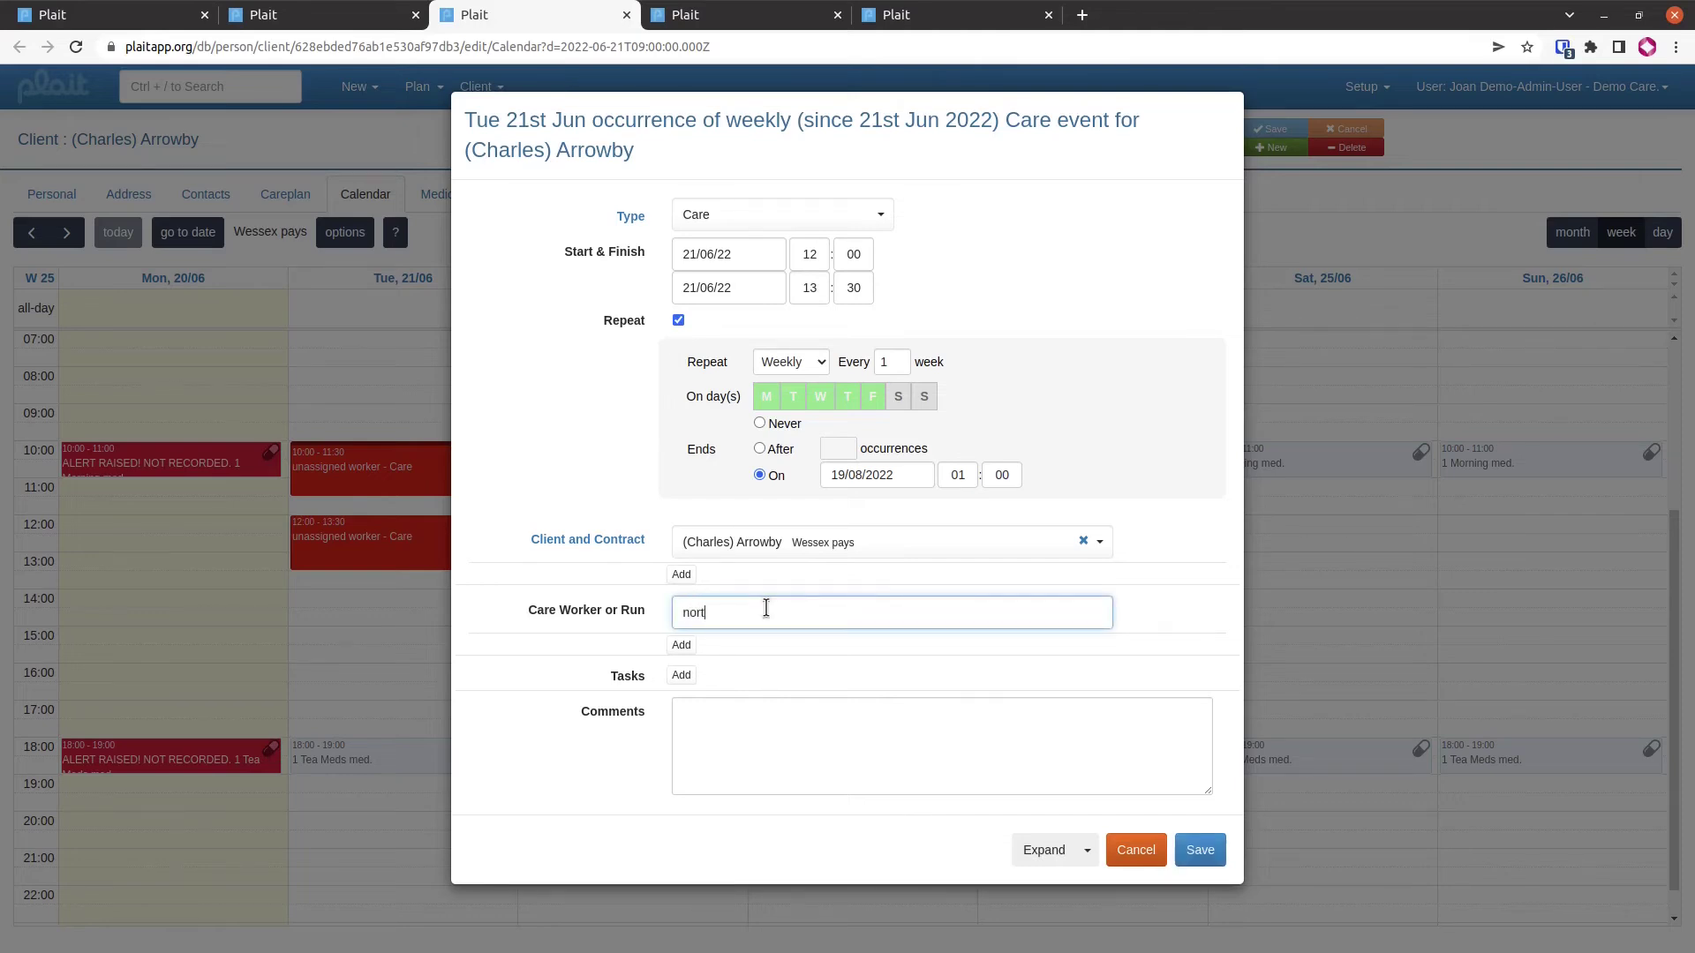
pyautogui.press('Return')
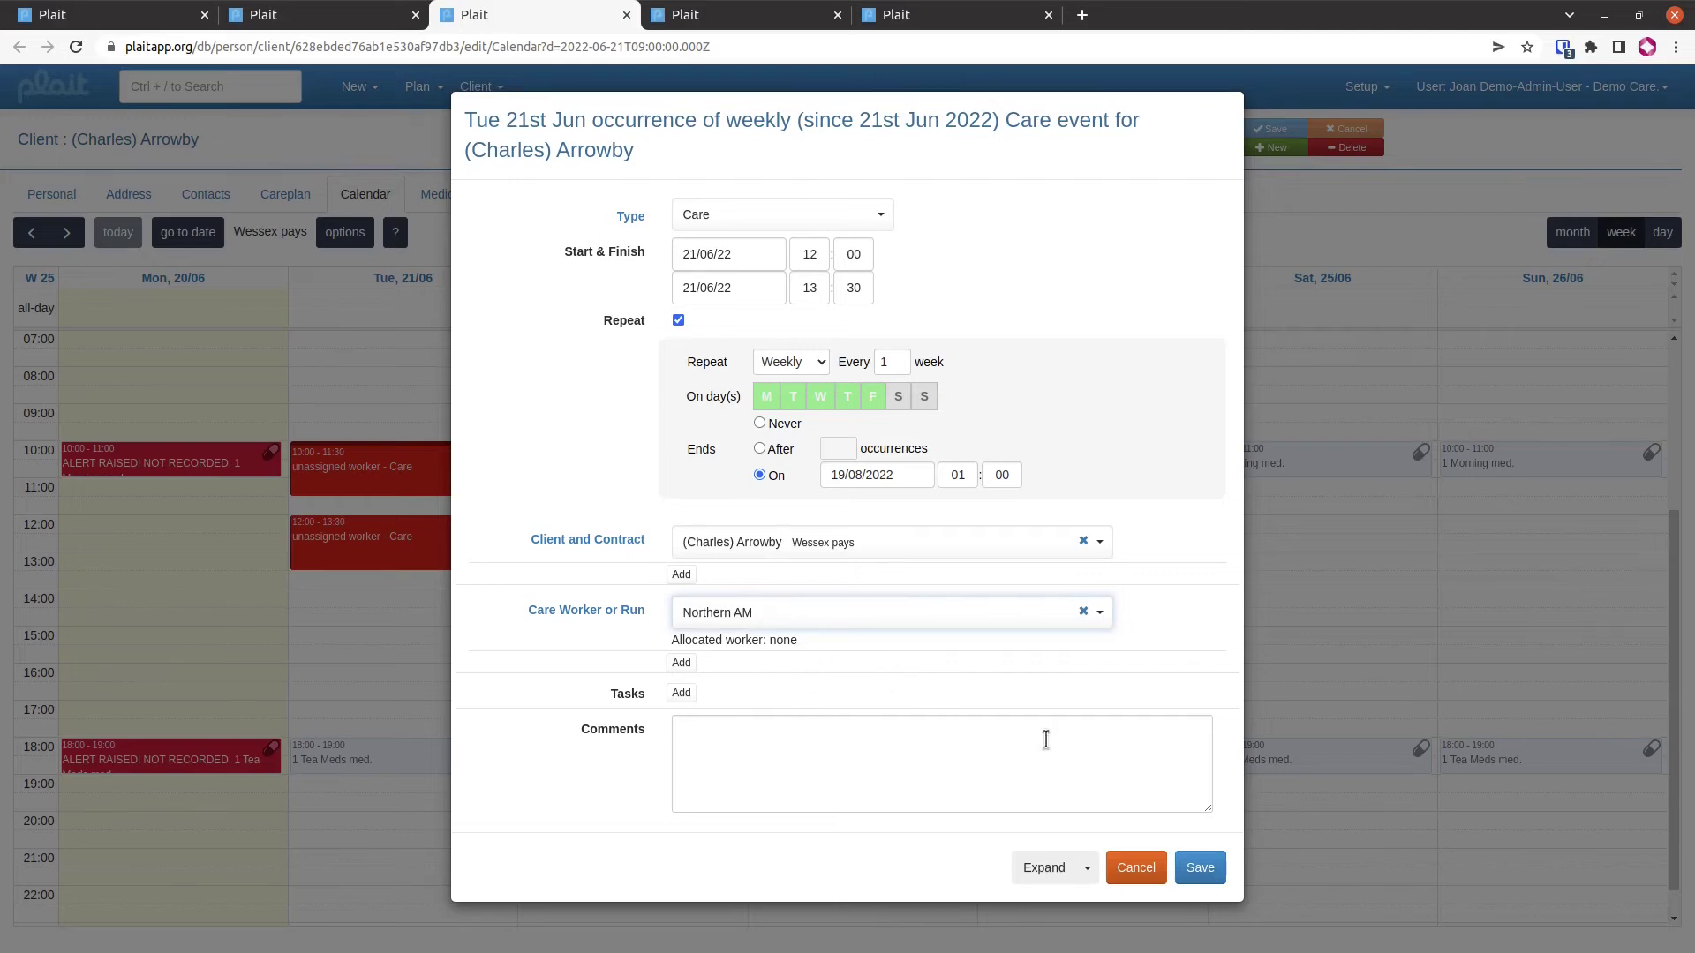
pyautogui.click(1201, 869)
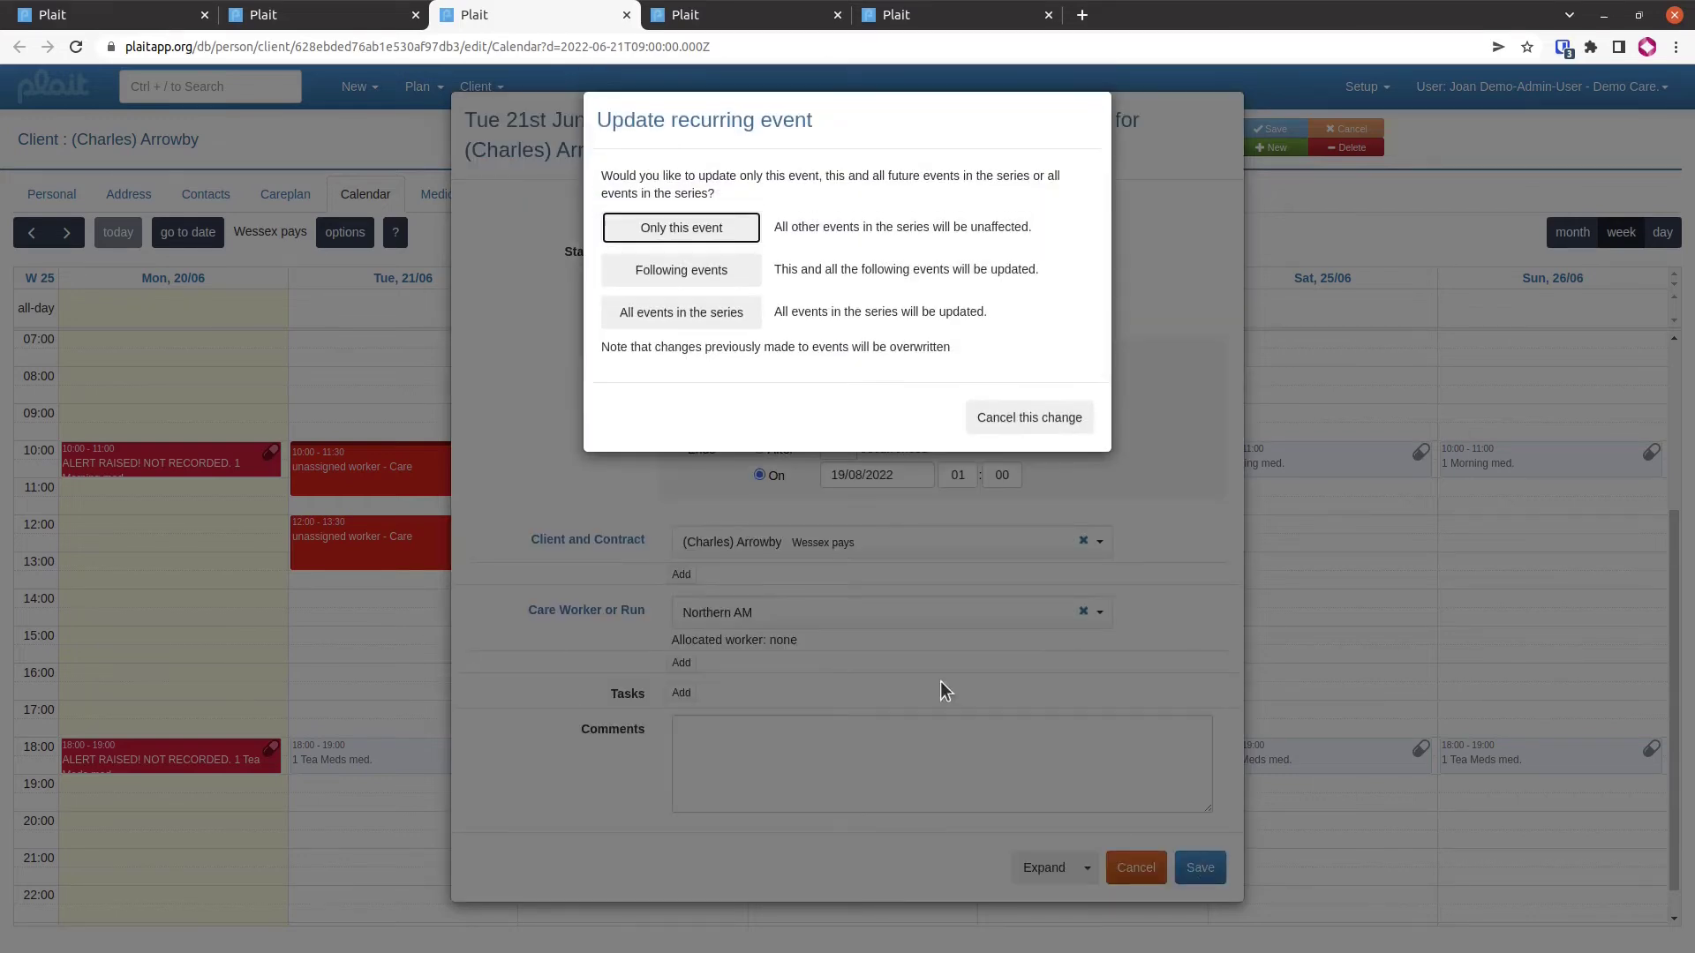
pyautogui.click(656, 317)
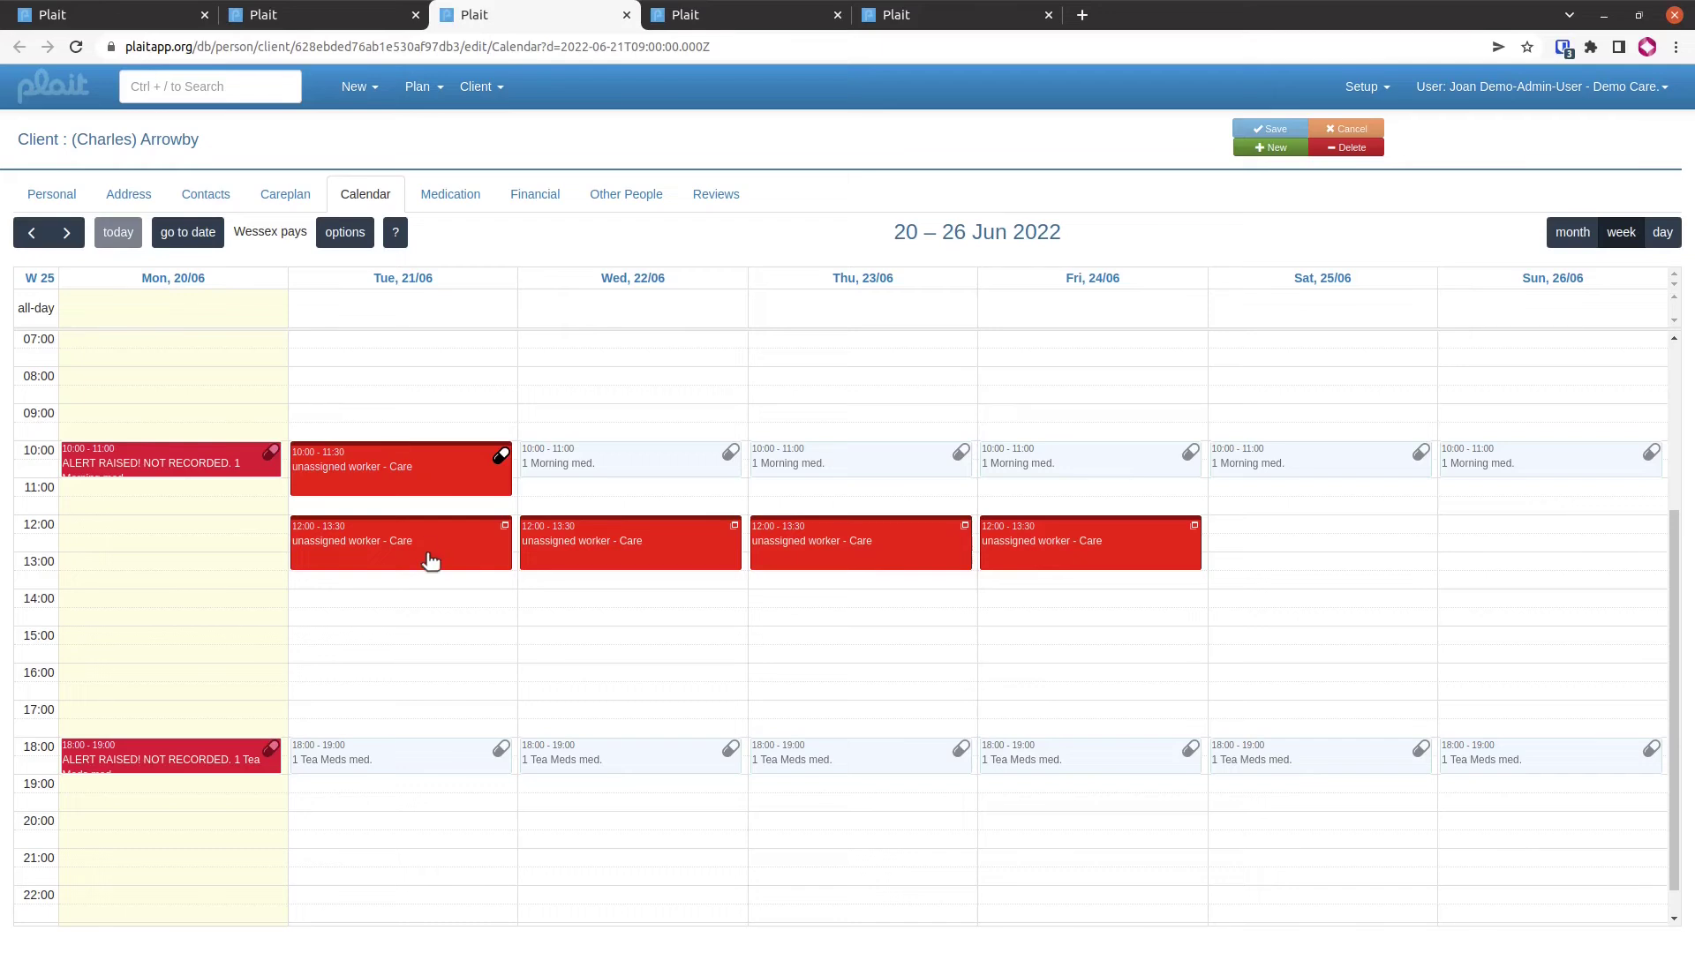
# Open the Northern AM run from Tuesday's 10:00 event, review the run's setup details, and return to its calendar
pyautogui.click(432, 471)
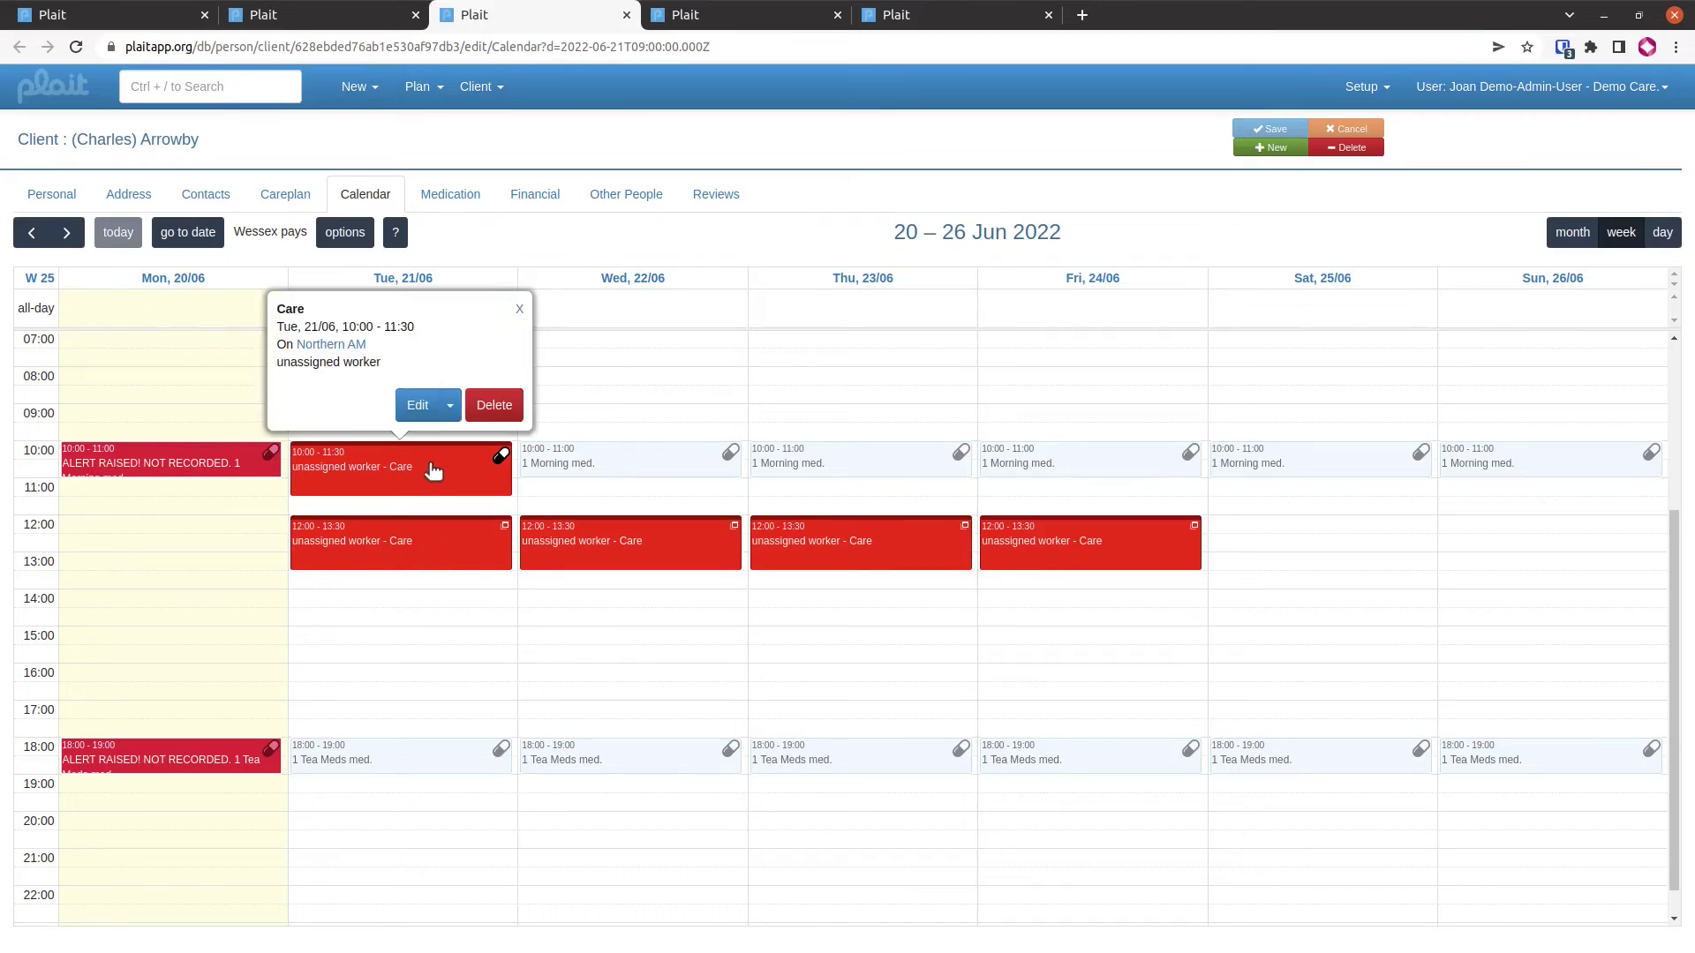
pyautogui.click(341, 347)
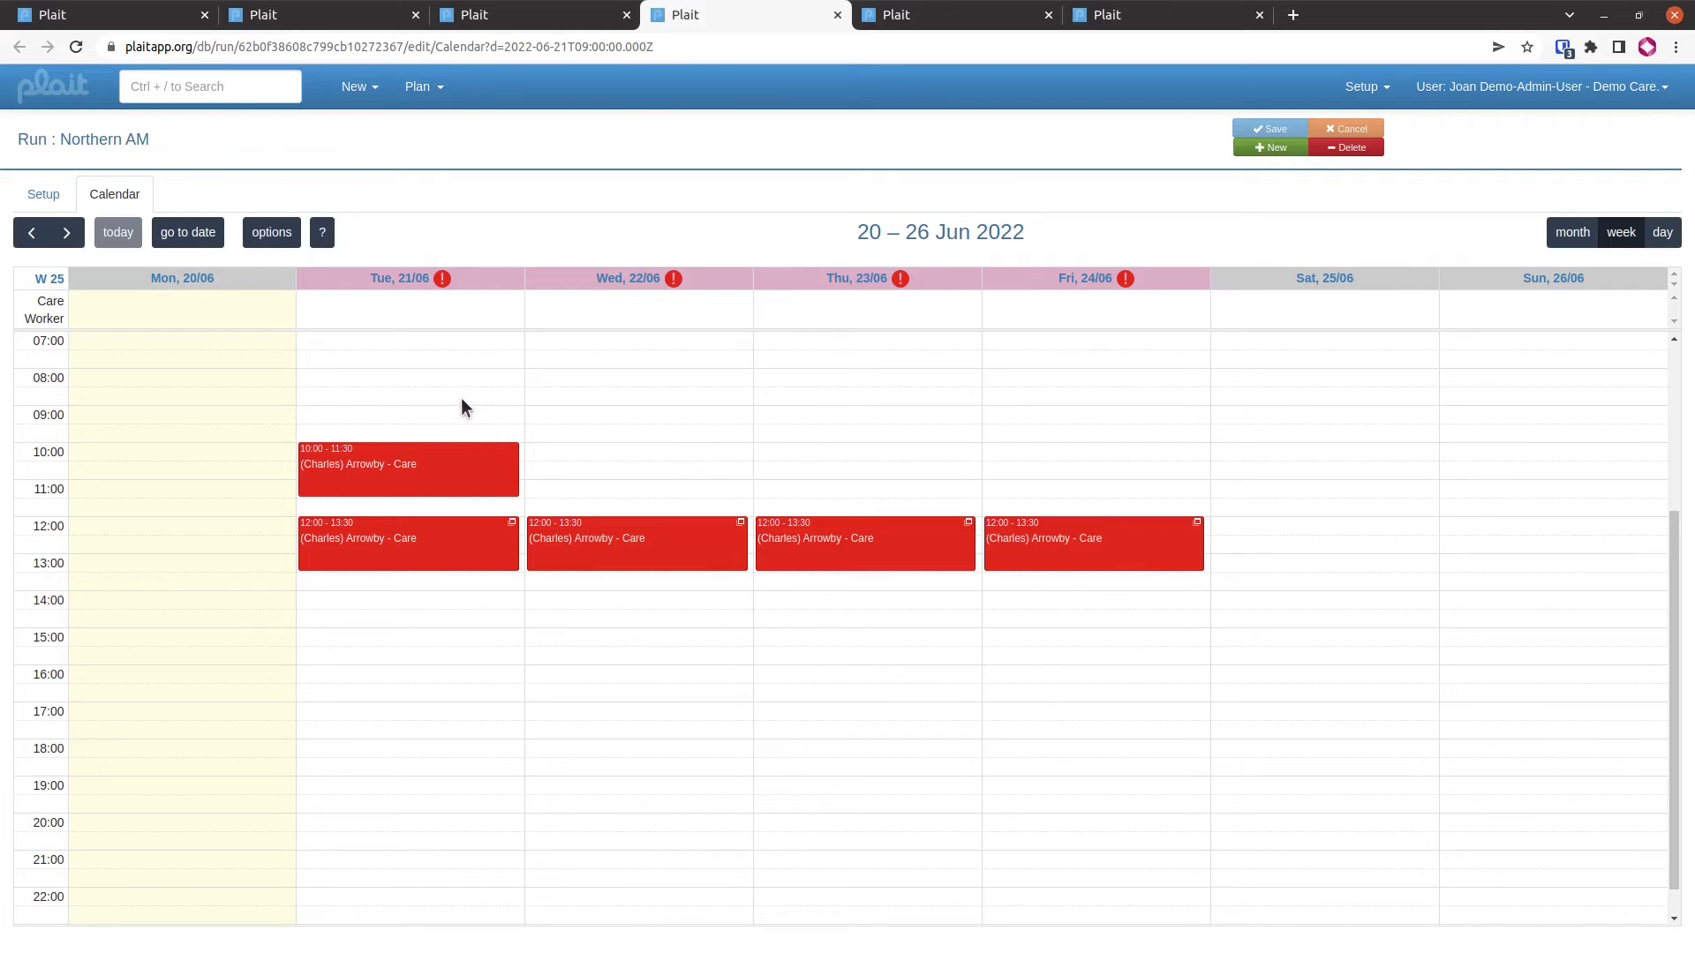
pyautogui.moveTo(446, 284)
pyautogui.click(49, 197)
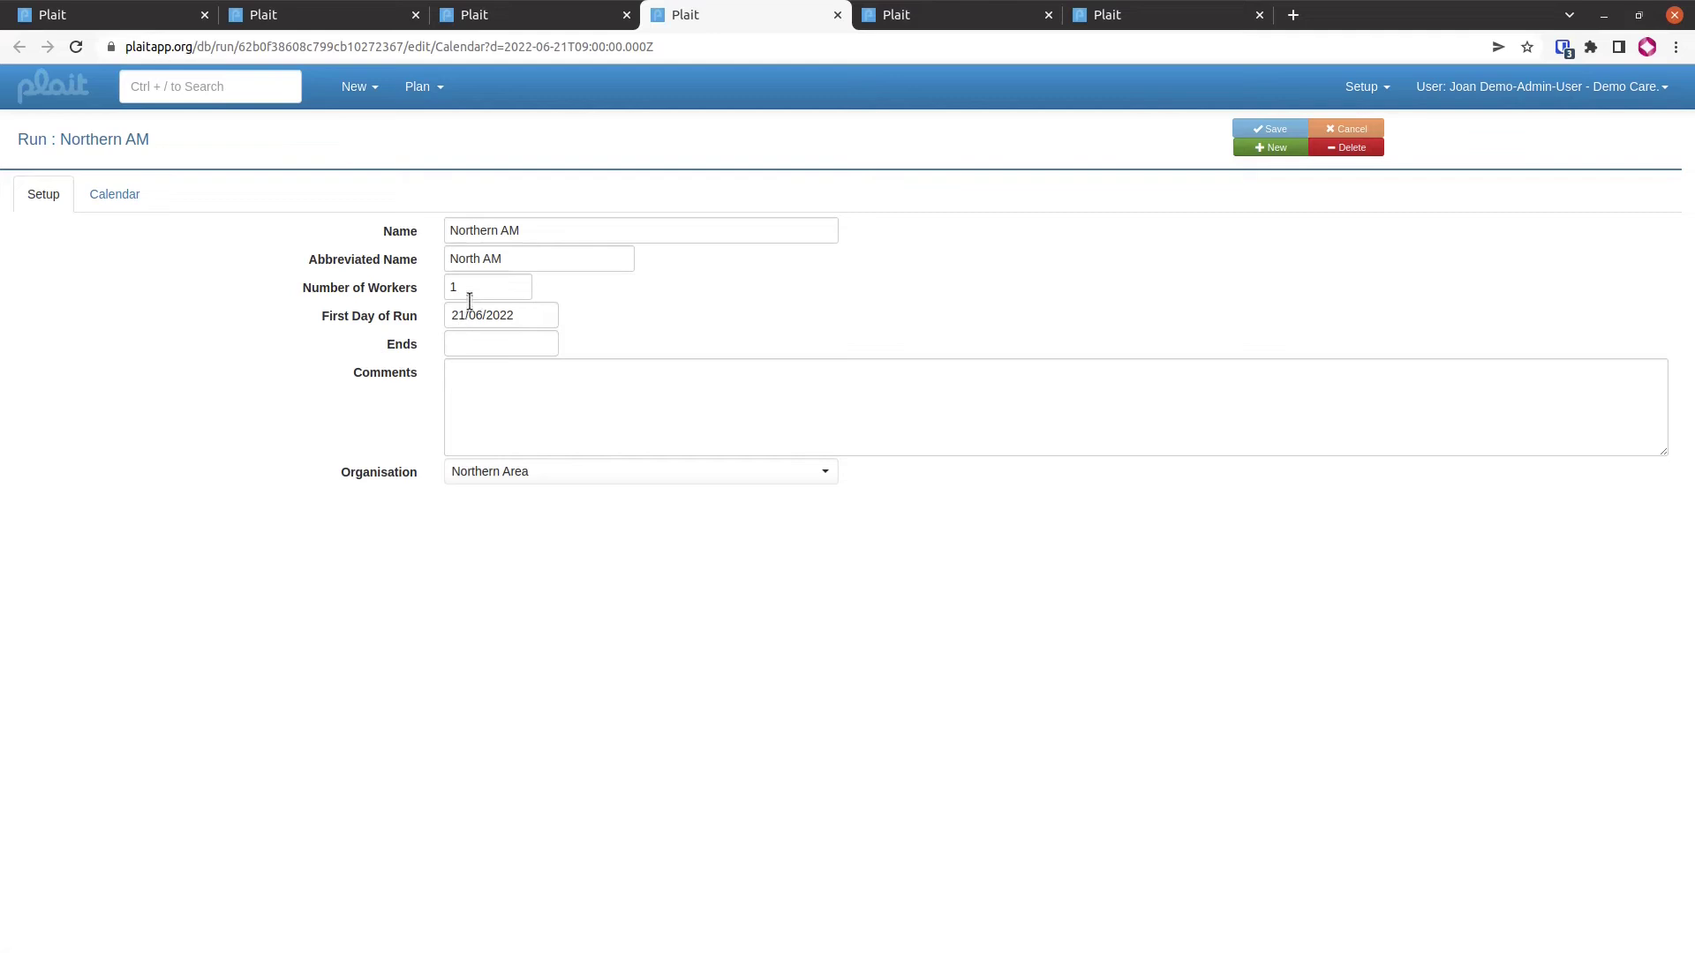
pyautogui.click(124, 201)
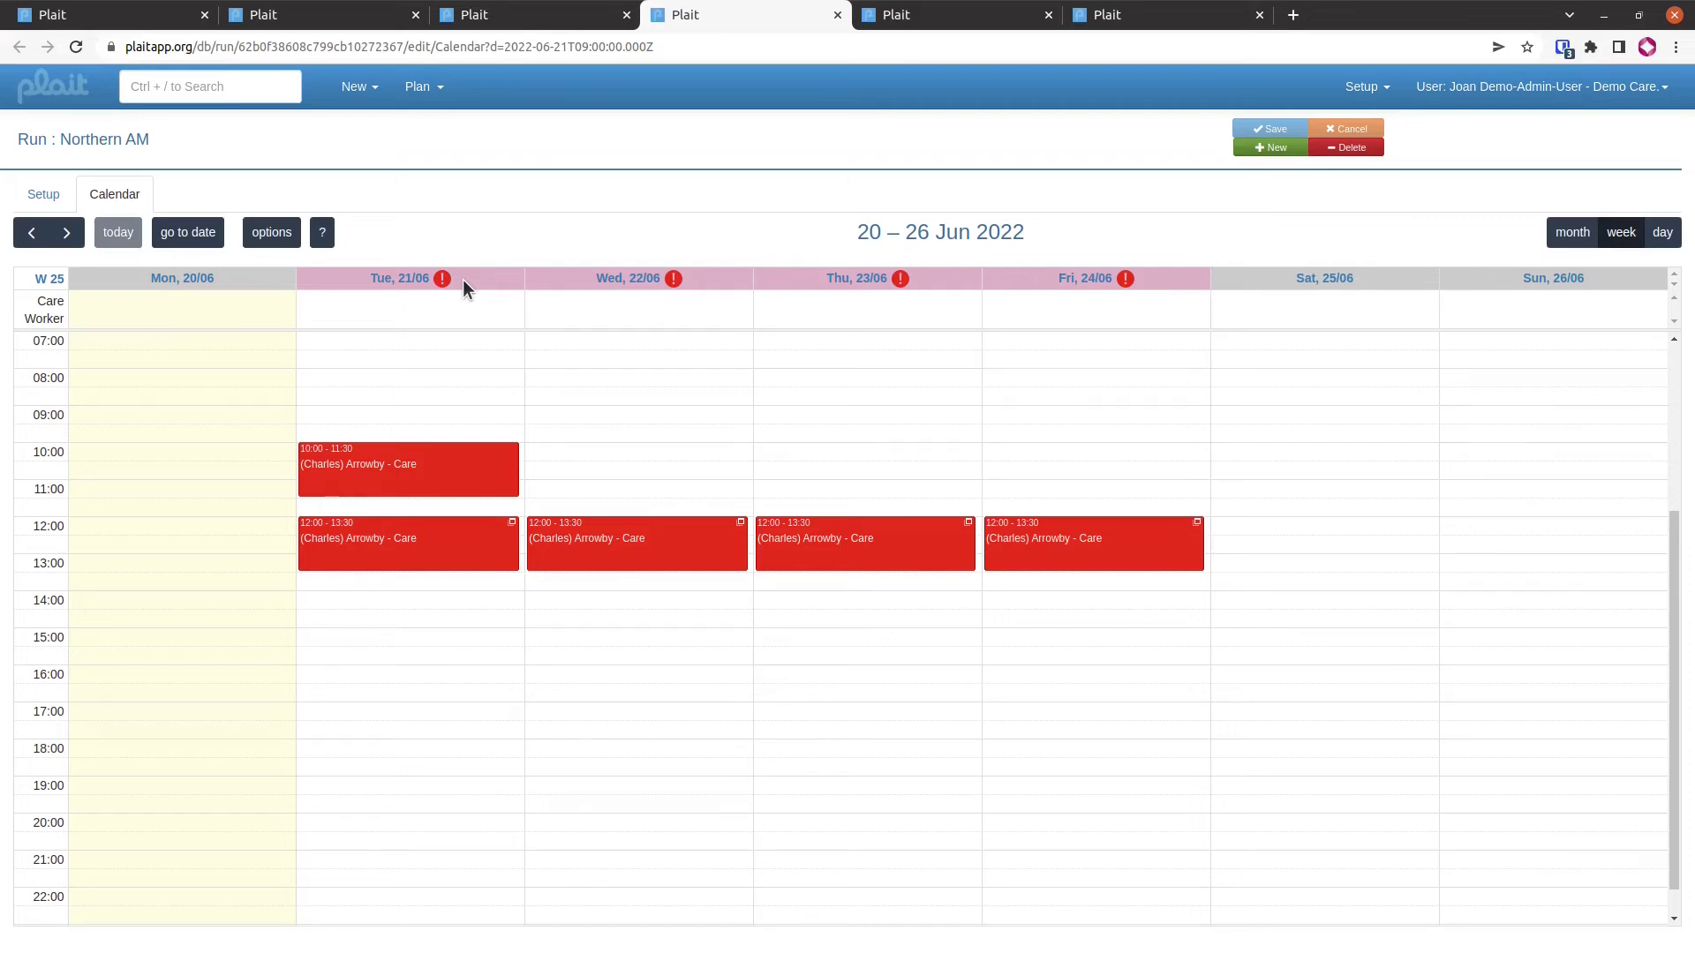
# Assign the care worker with the Initial Contract to Northern AM from 21/06/22, repeating weekly on Tuesday and Wednesday with no end, and save
pyautogui.moveTo(444, 284)
pyautogui.click(459, 306)
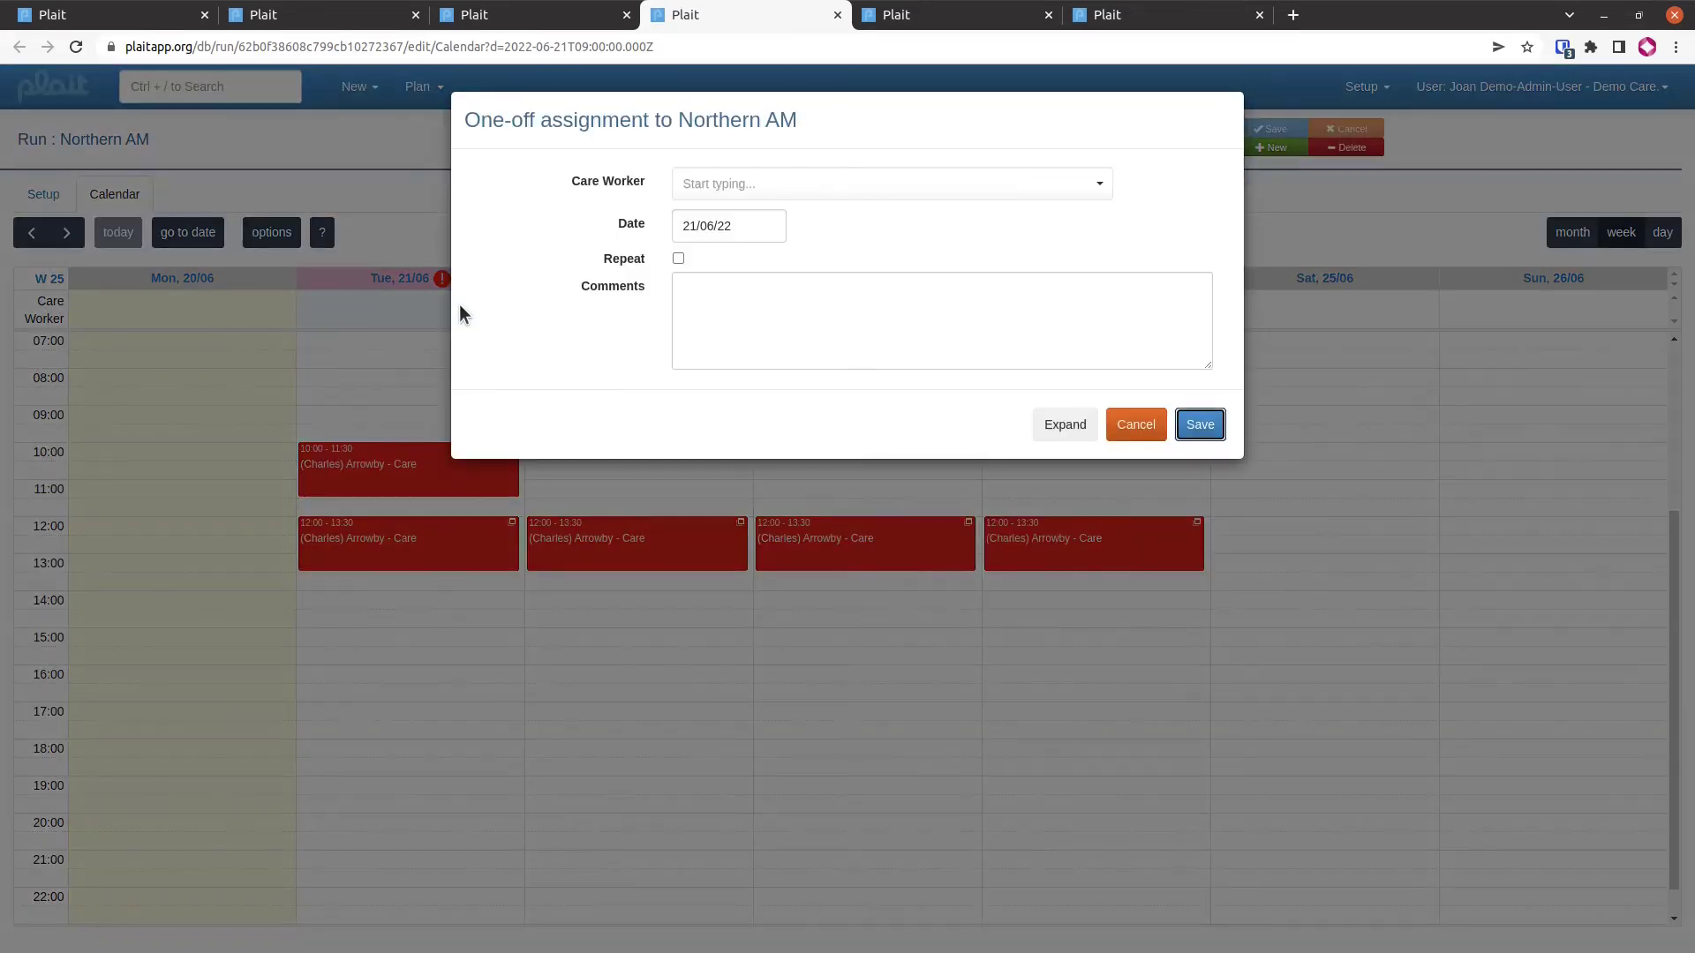
pyautogui.click(743, 186)
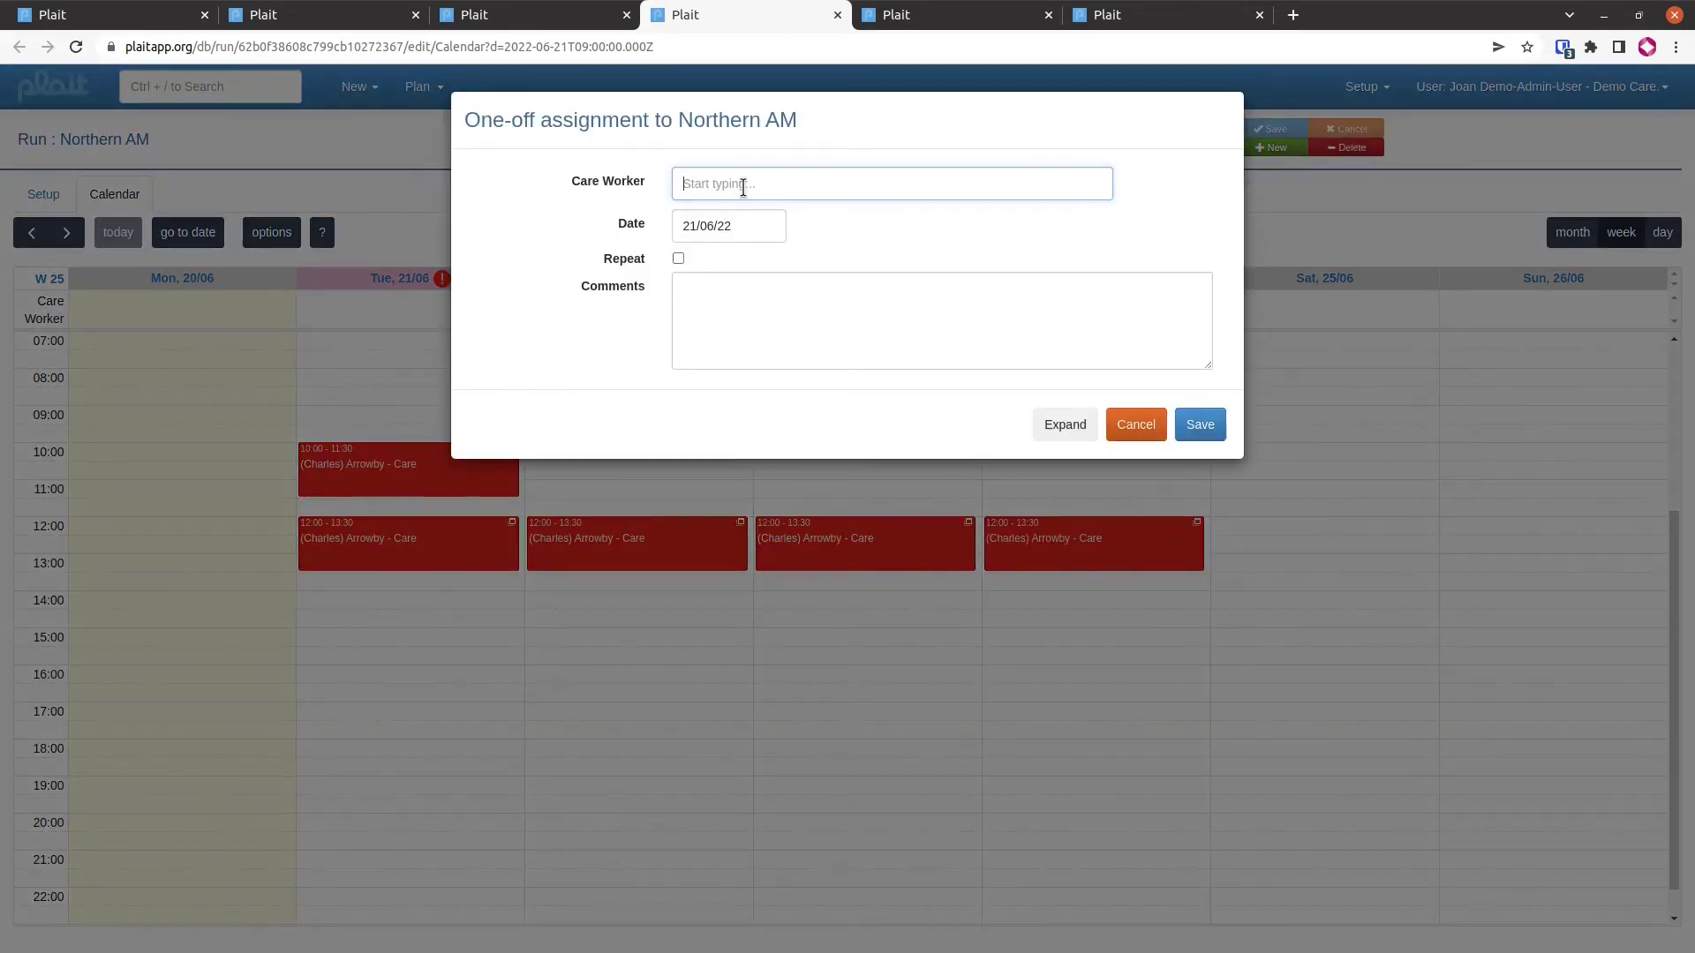
pyautogui.write('?')
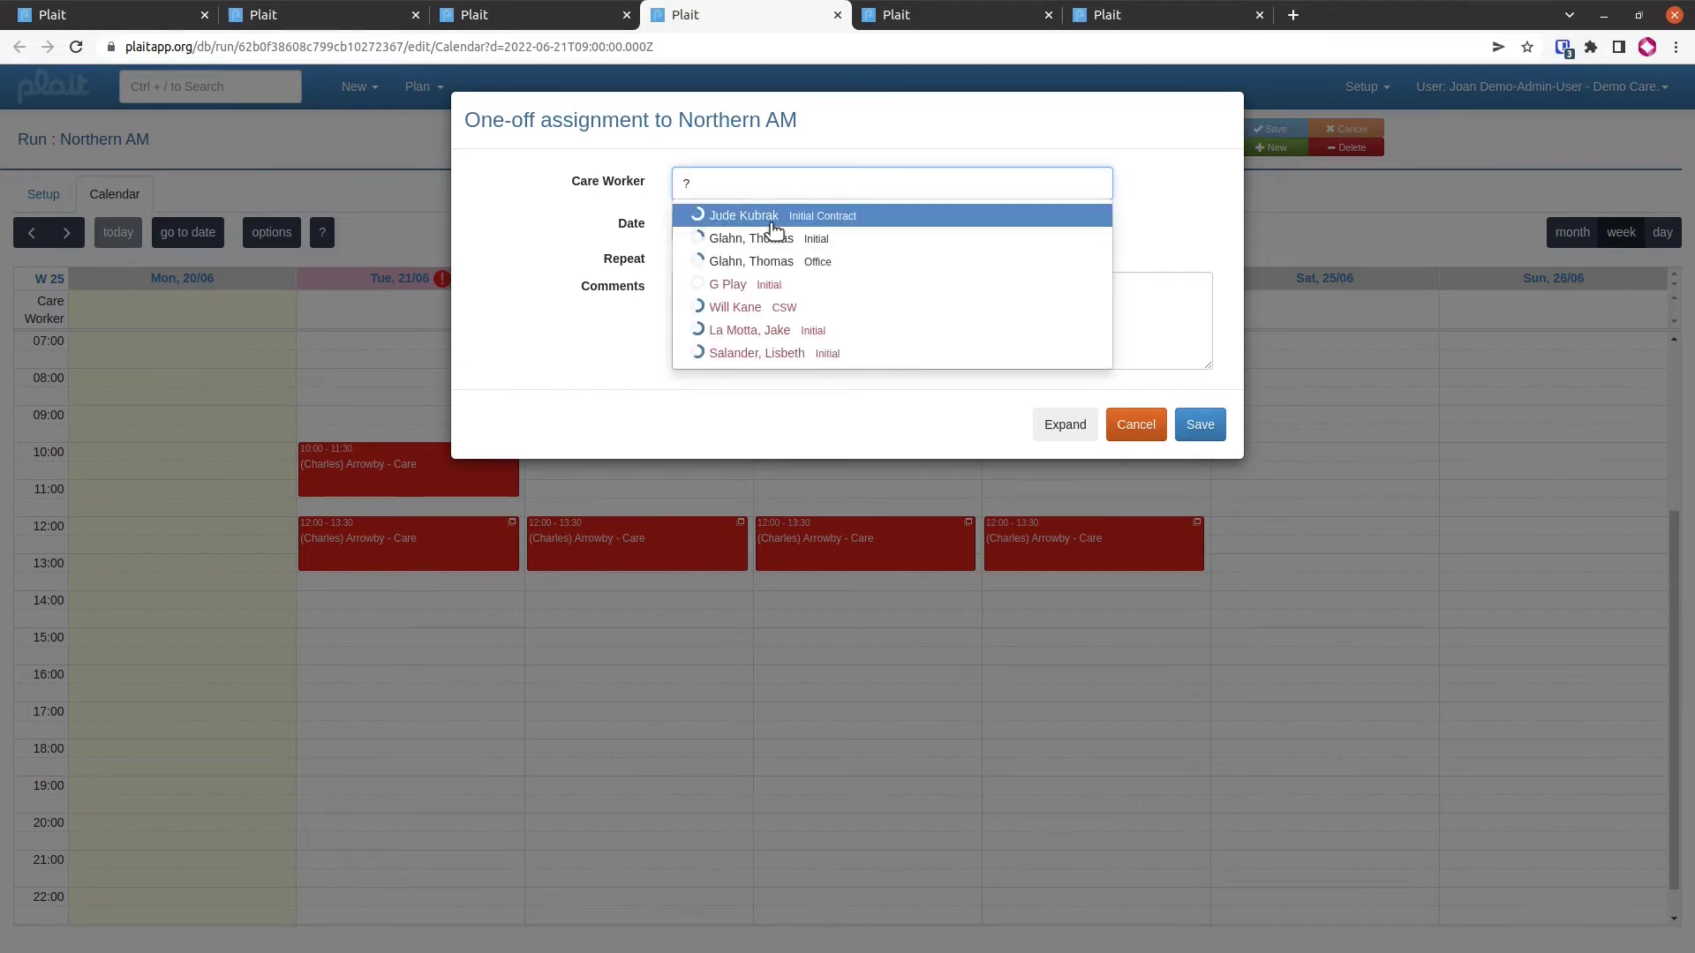
pyautogui.moveTo(774, 227)
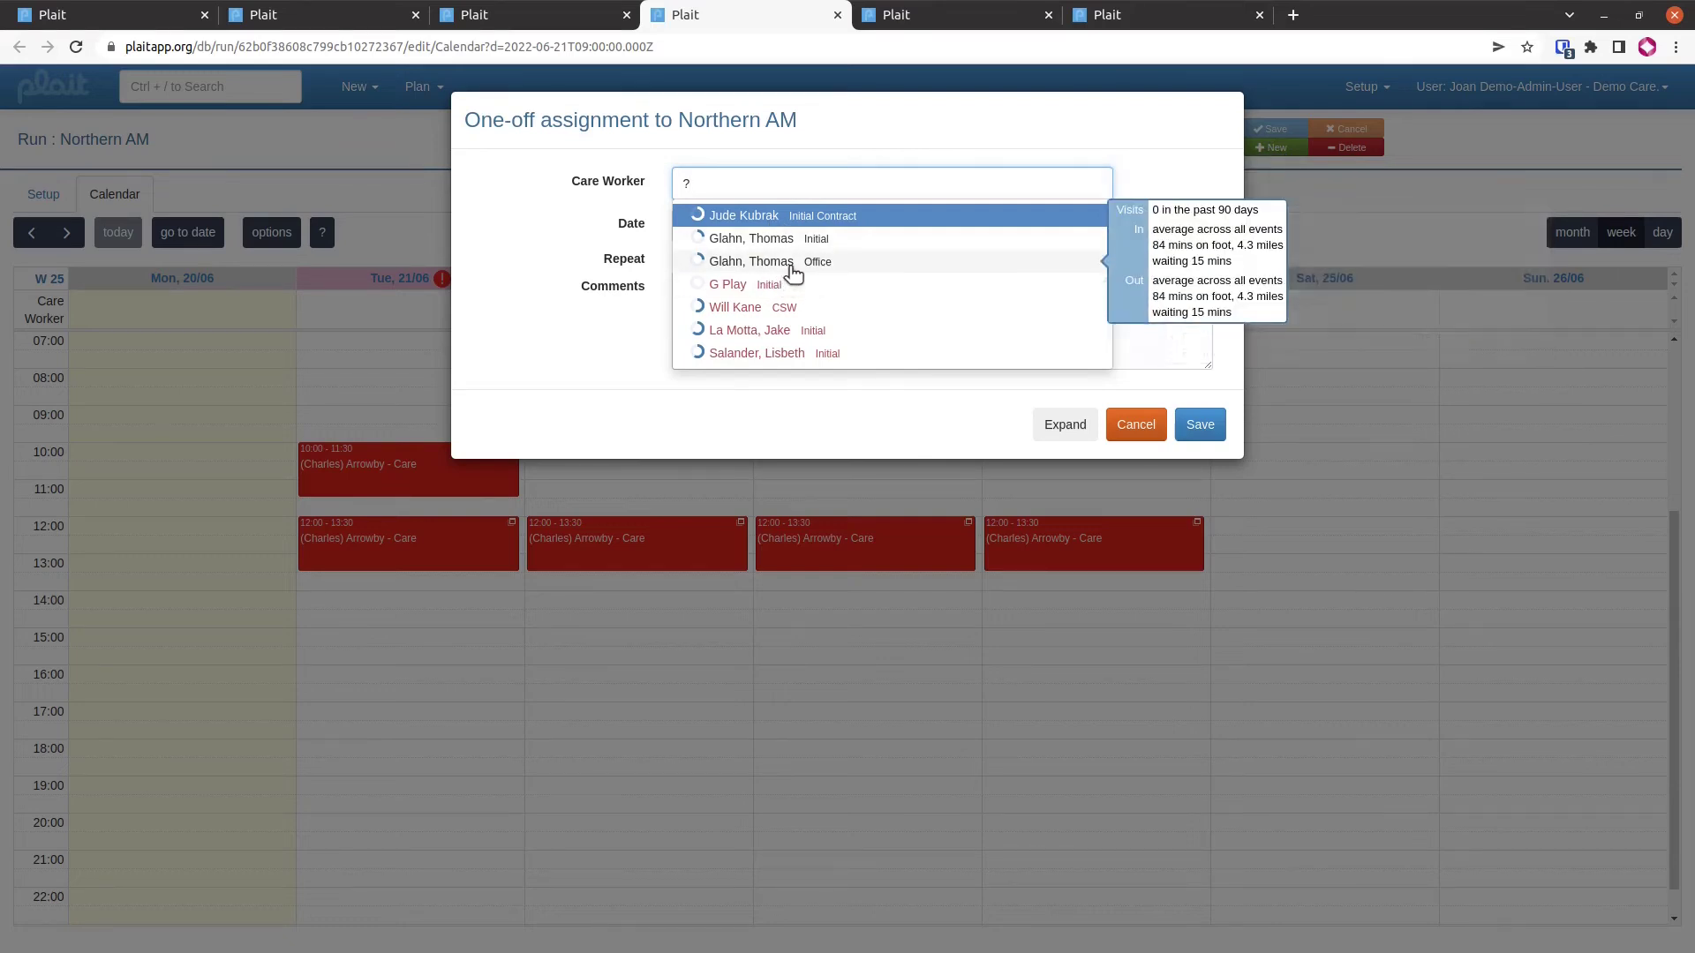
pyautogui.click(769, 217)
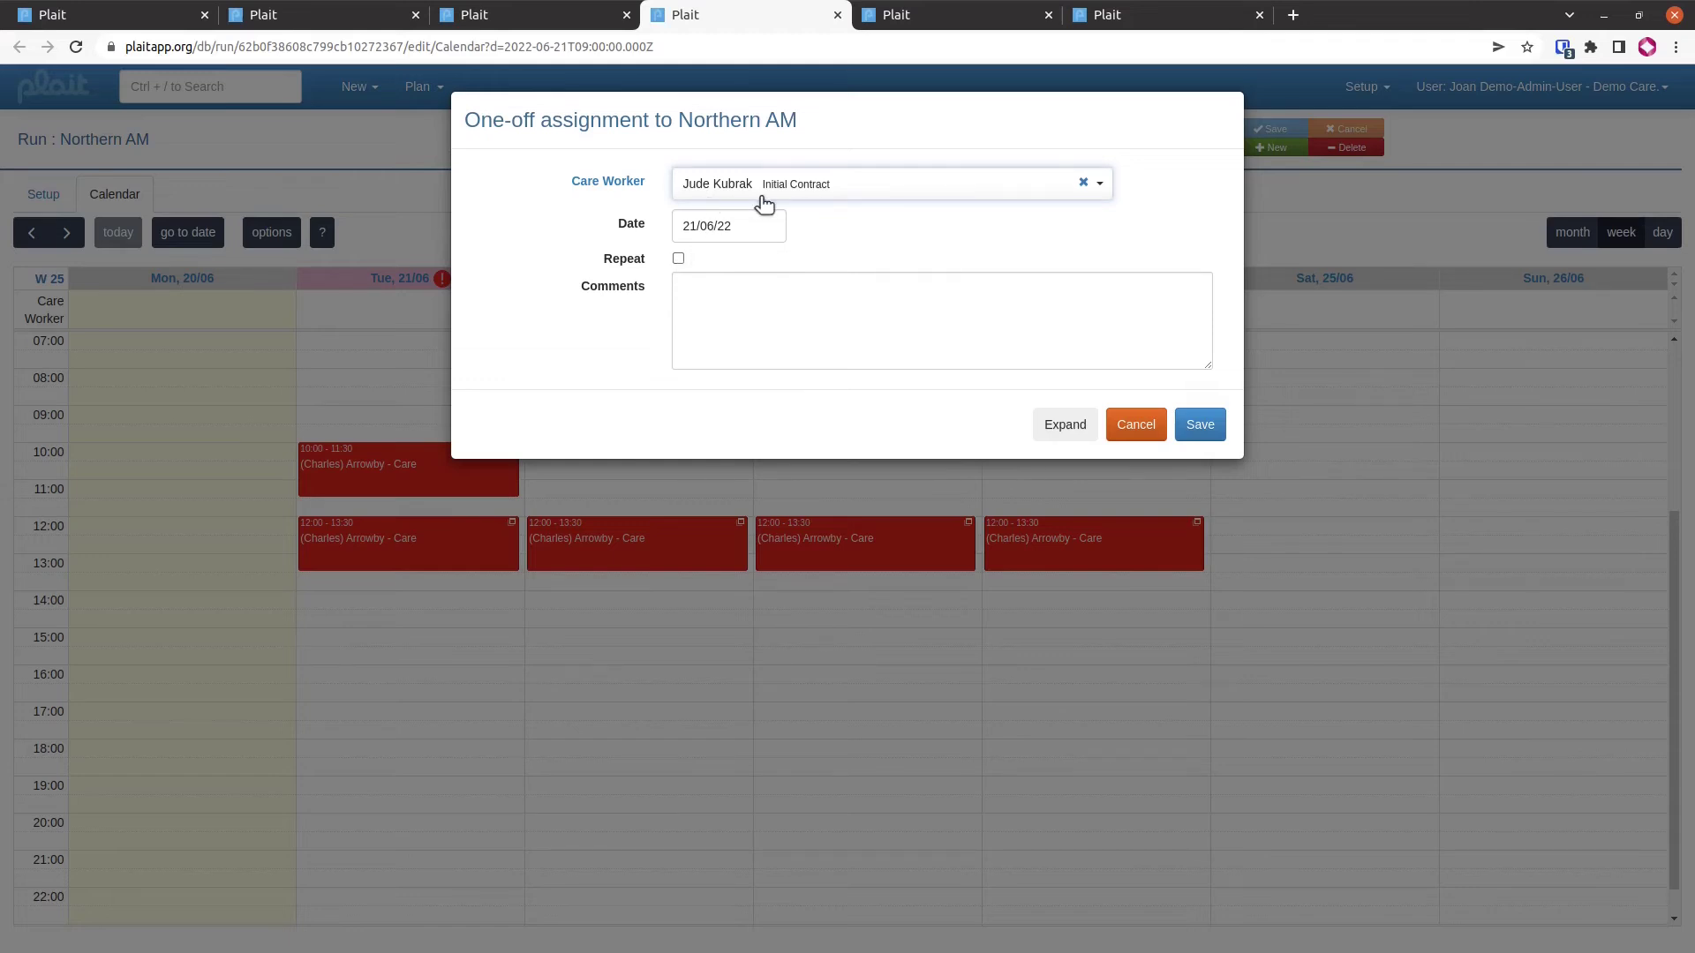
pyautogui.click(678, 258)
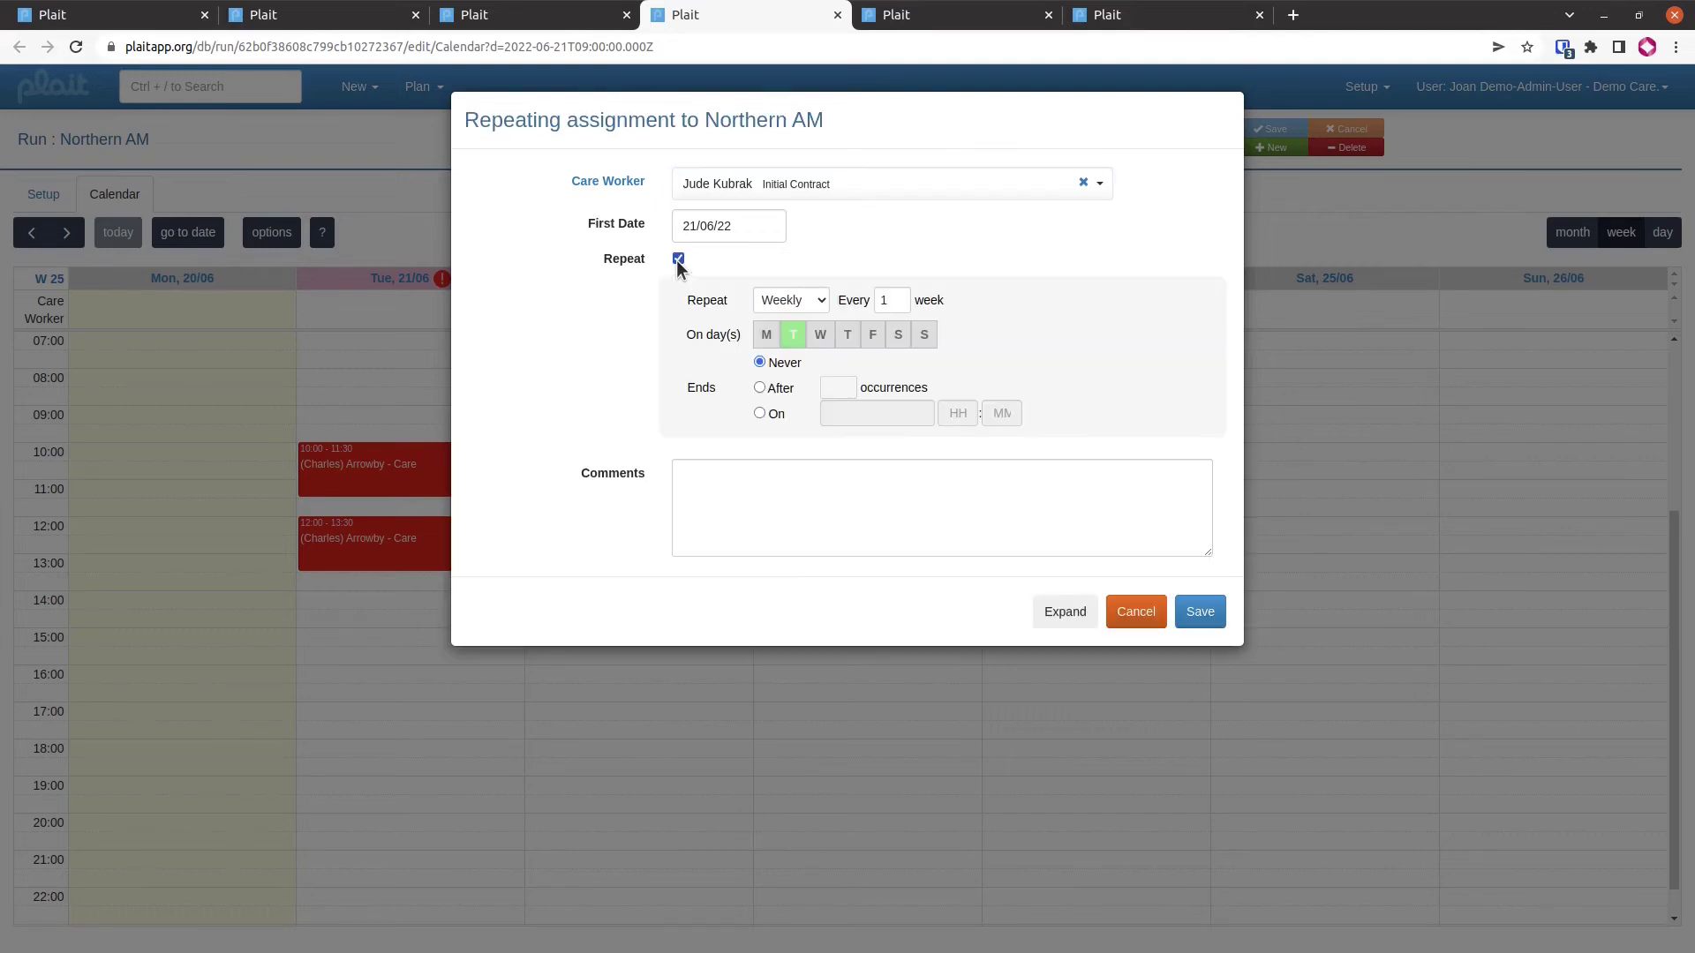
pyautogui.click(817, 337)
pyautogui.click(1202, 615)
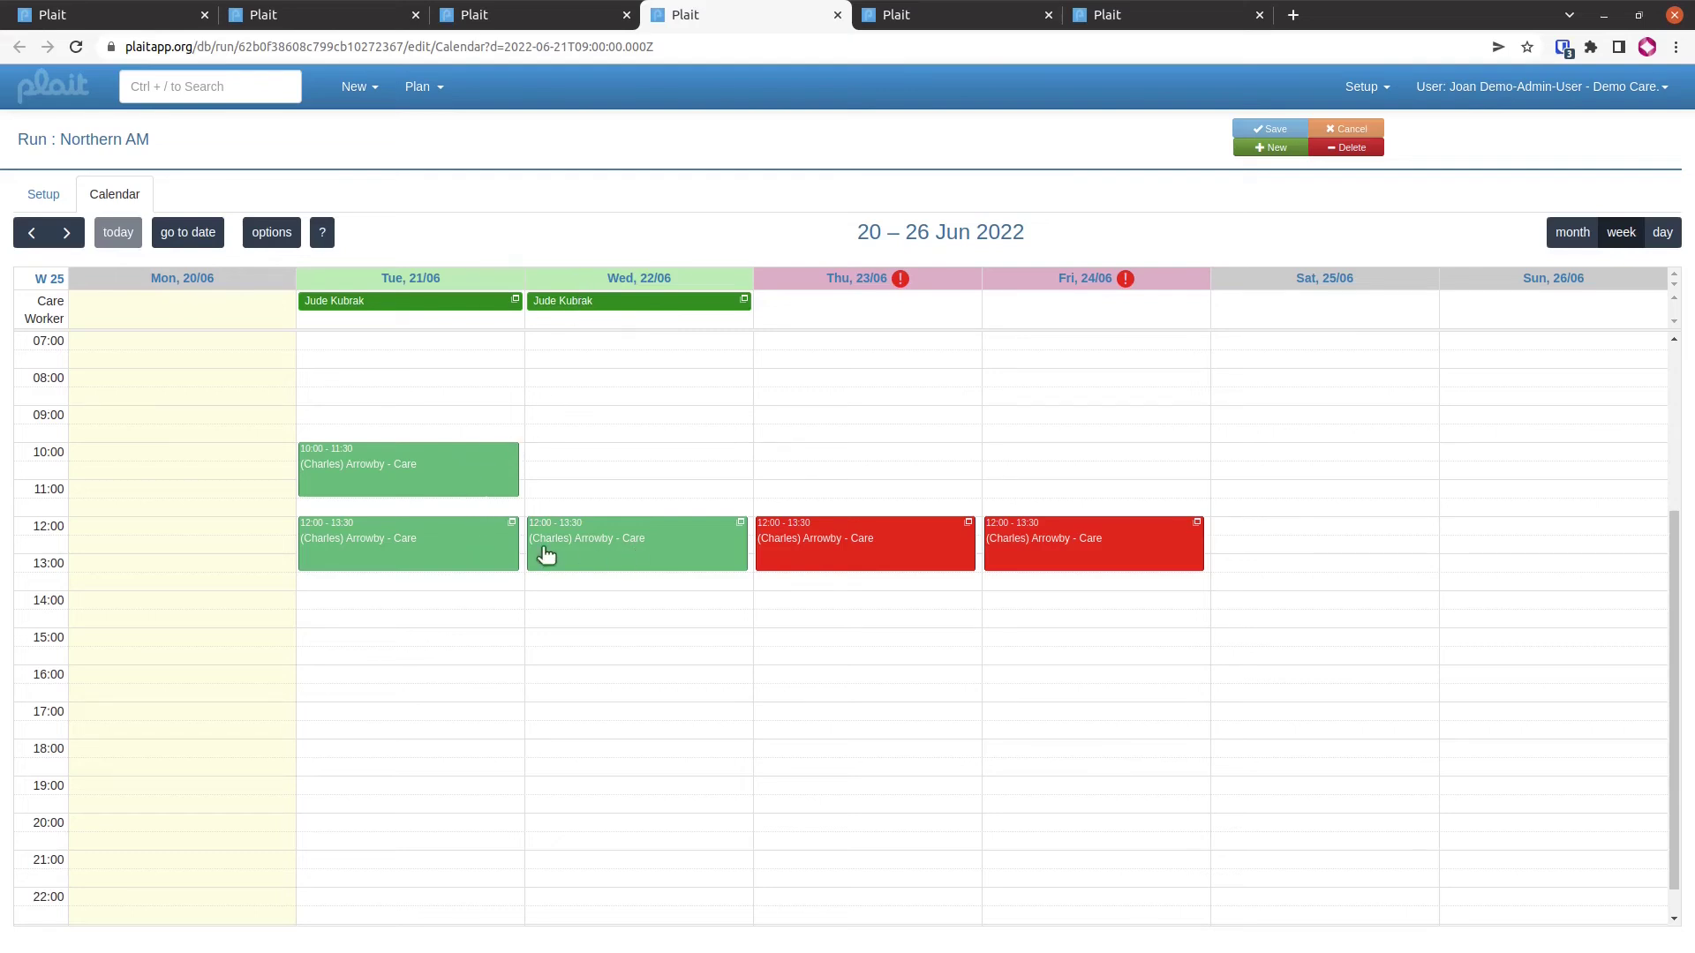
# Open the client's calendar from the run's Tuesday 21 June 12:00 event to check the assigned workers
pyautogui.click(403, 549)
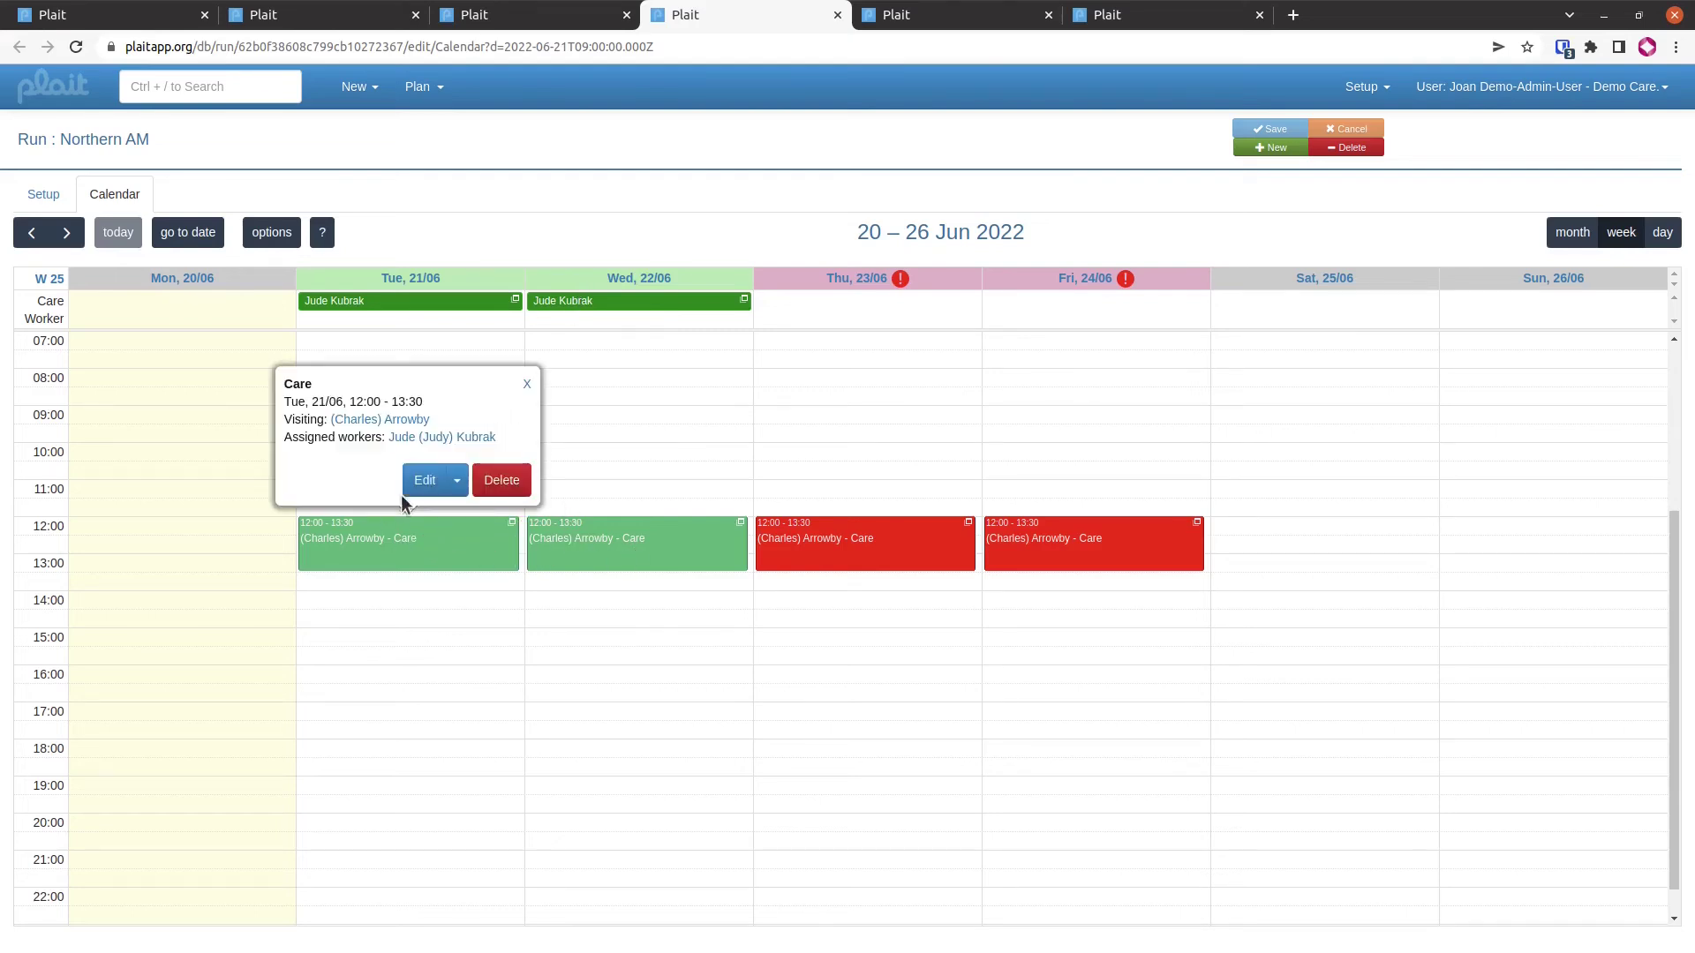
pyautogui.click(393, 422)
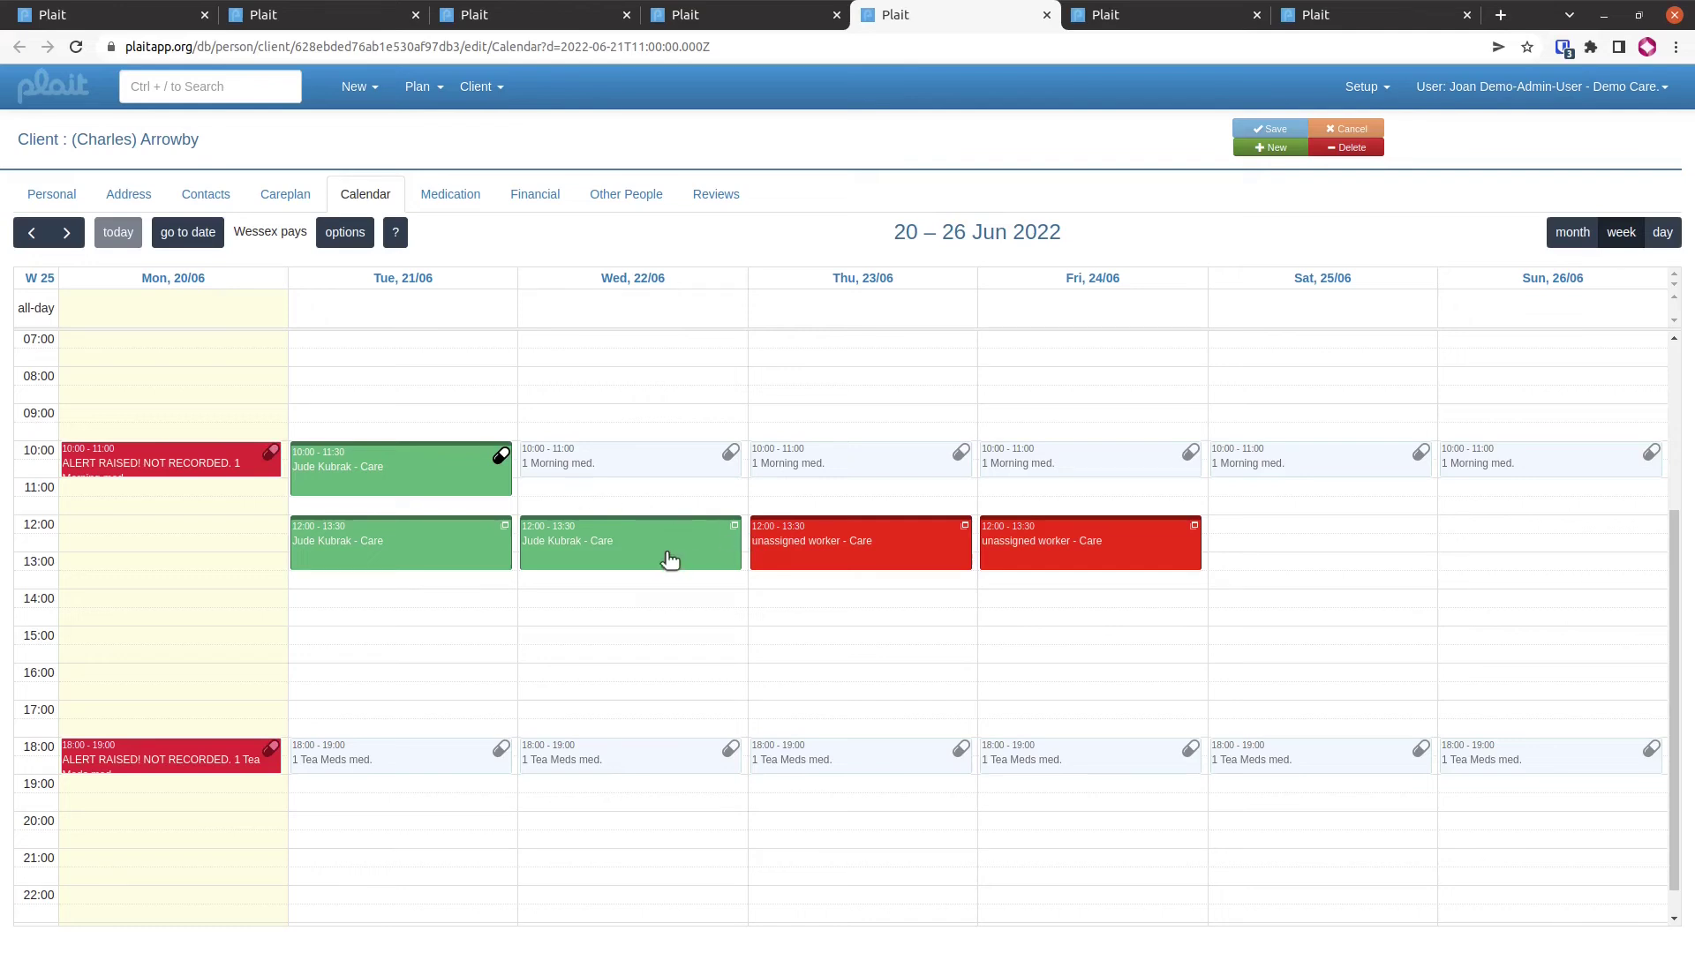
pyautogui.press('Right')
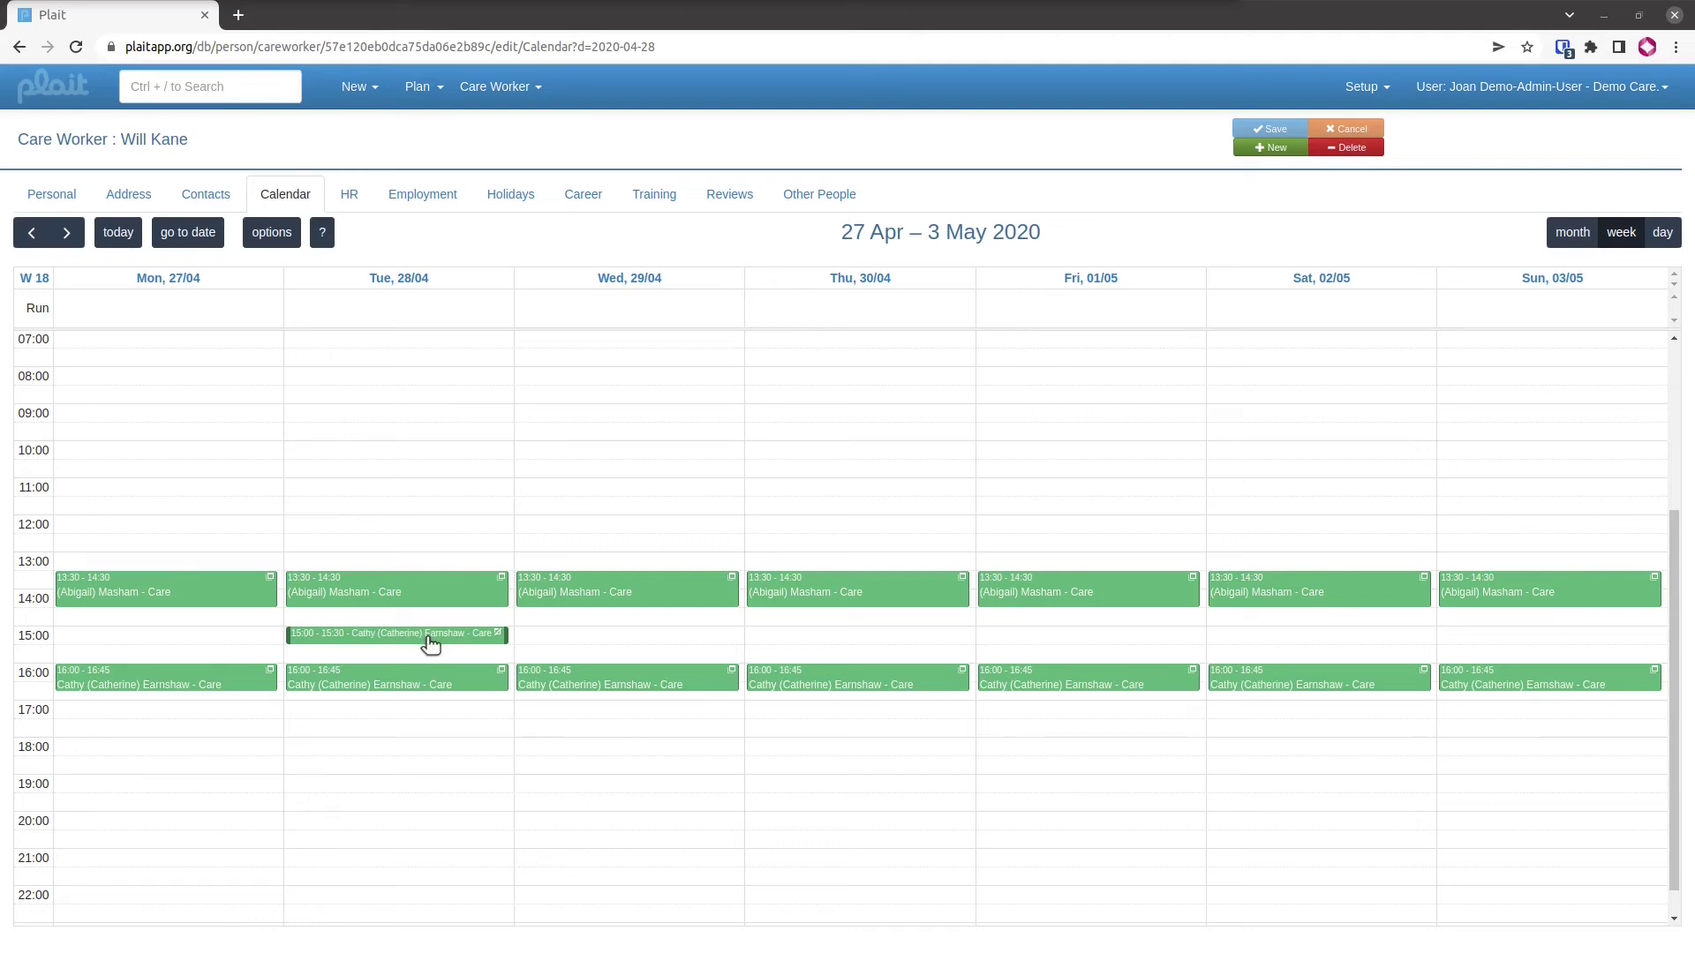
# Open Tuesday 28 April's 15:00 care event in the care worker's calendar and expand it to the full event page
pyautogui.doubleClick(428, 637)
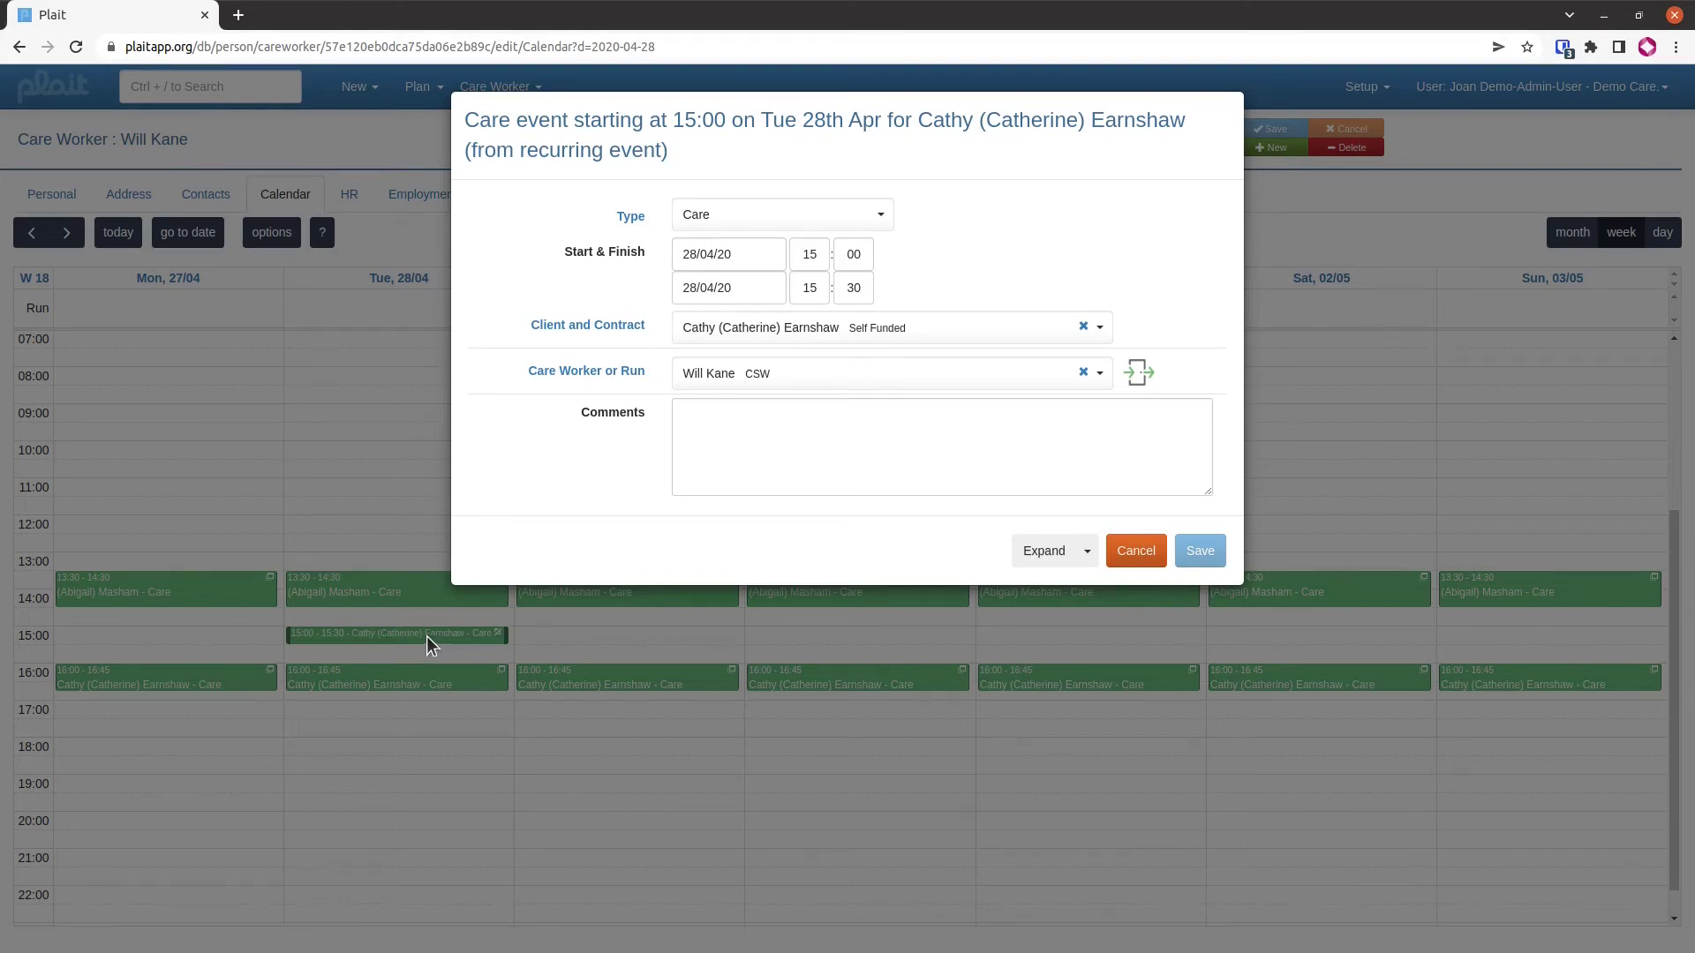
pyautogui.click(1066, 559)
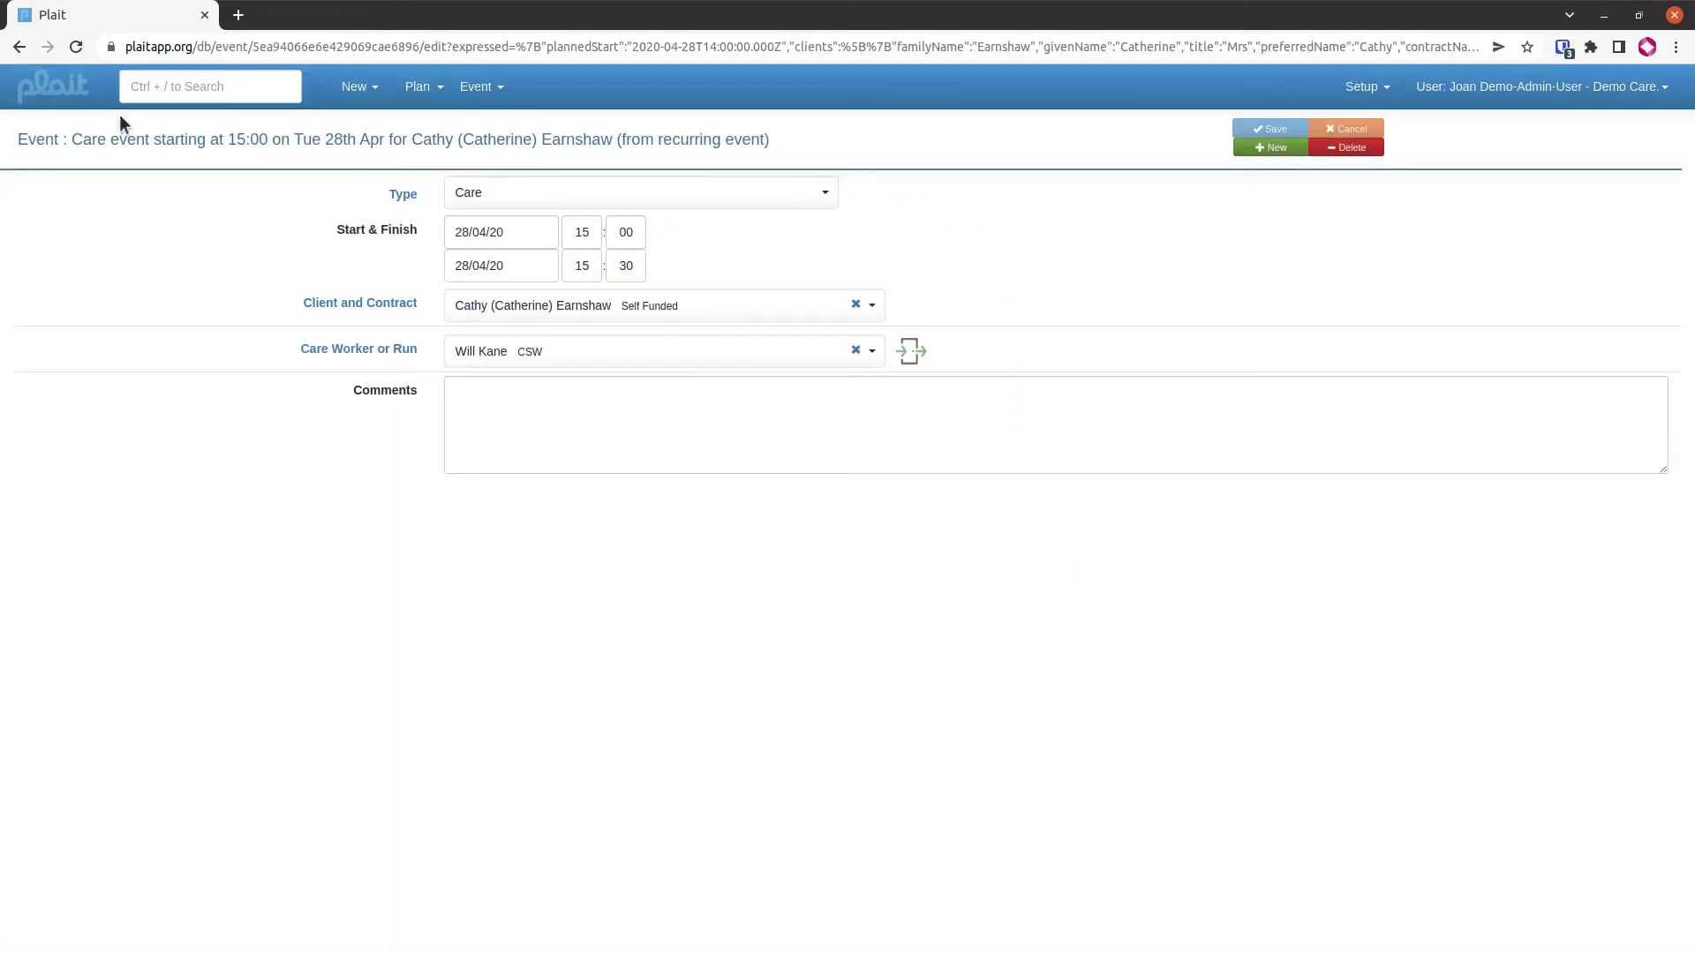
# Show all details of the 15:00 care event and view the breakdown of the client's charge
pyautogui.click(503, 102)
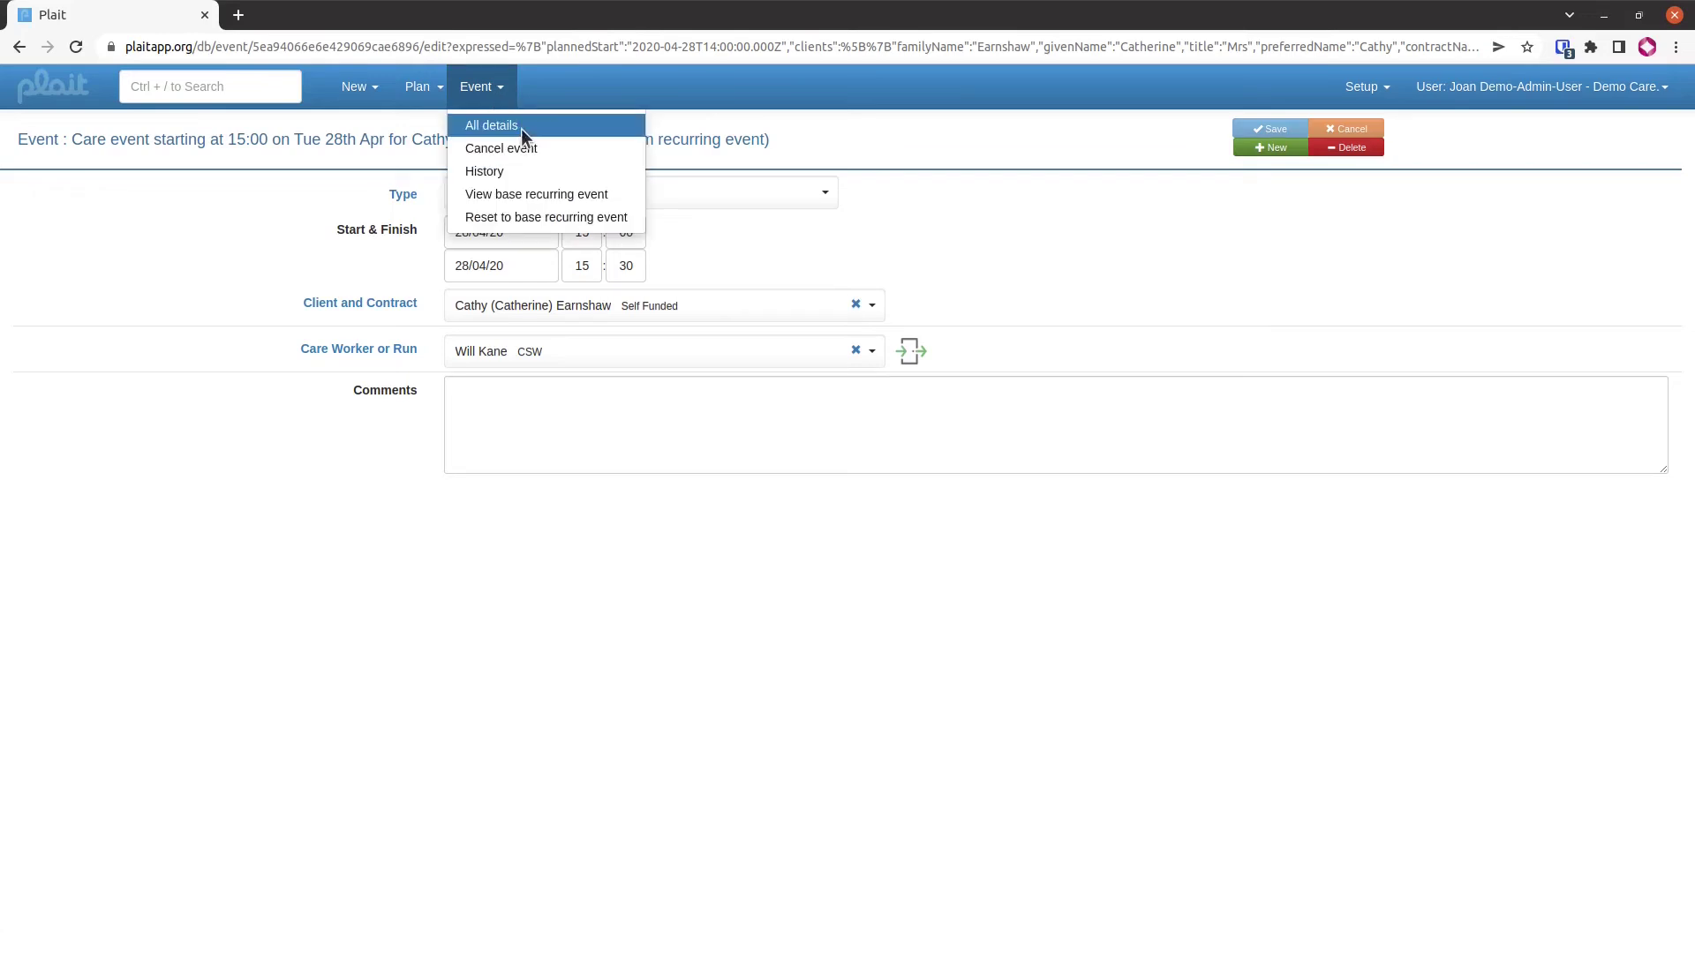
pyautogui.click(521, 129)
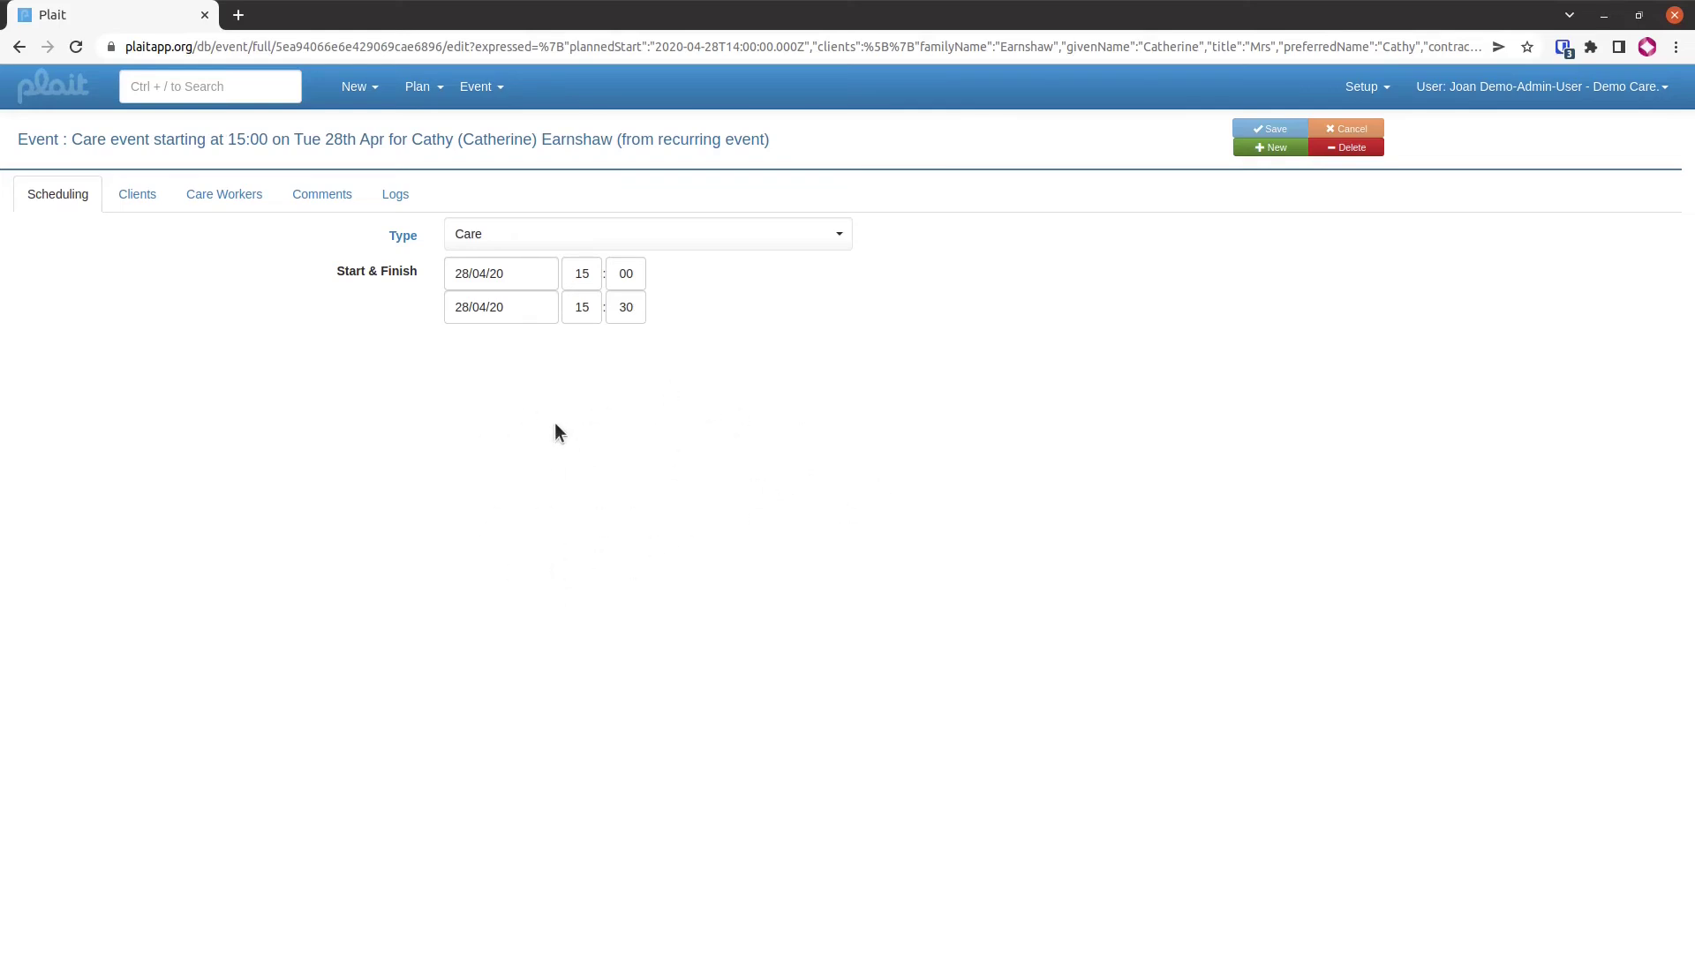
pyautogui.click(137, 198)
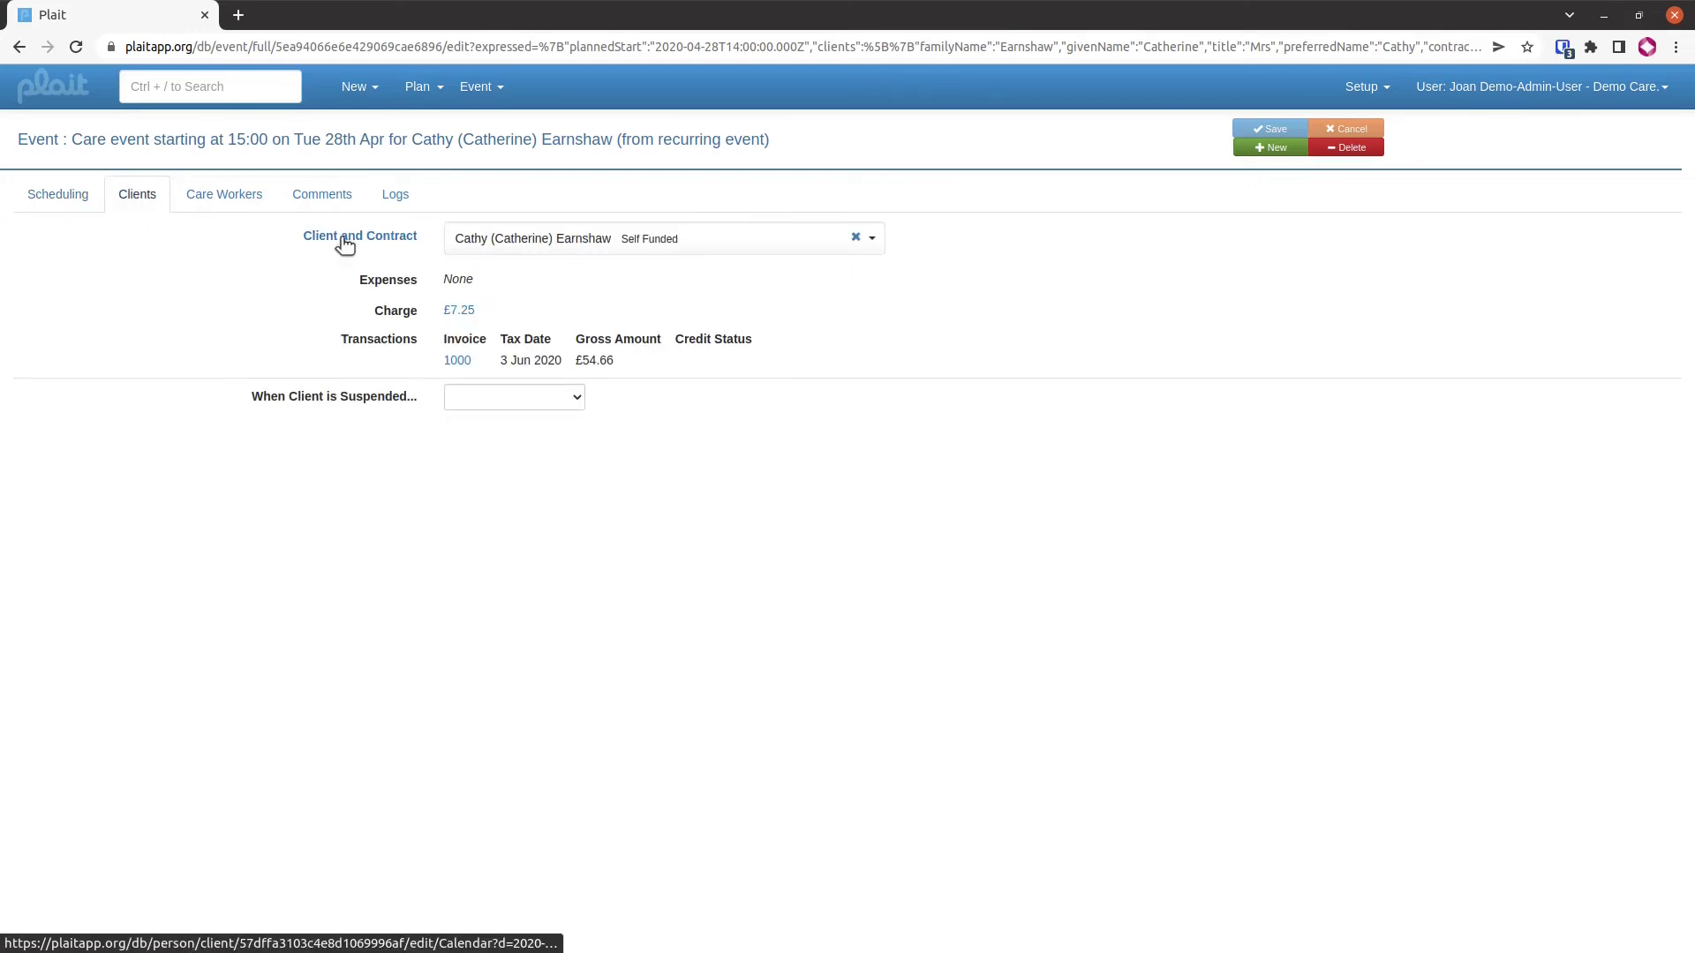
pyautogui.click(461, 310)
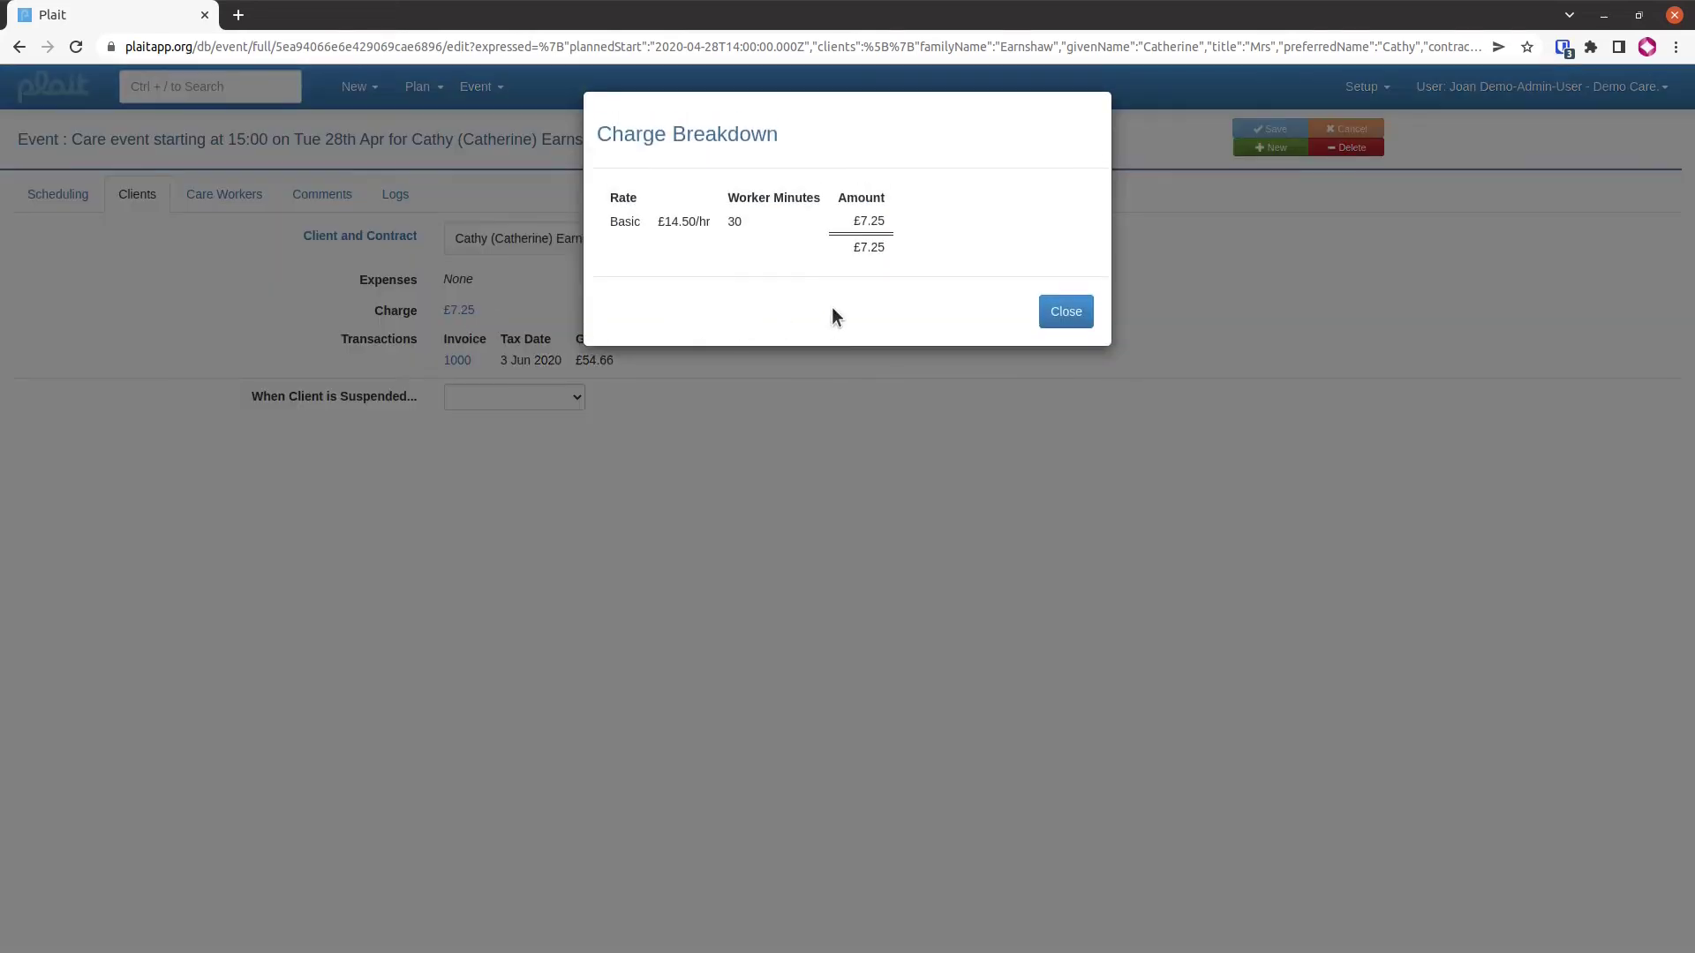
pyautogui.click(1066, 316)
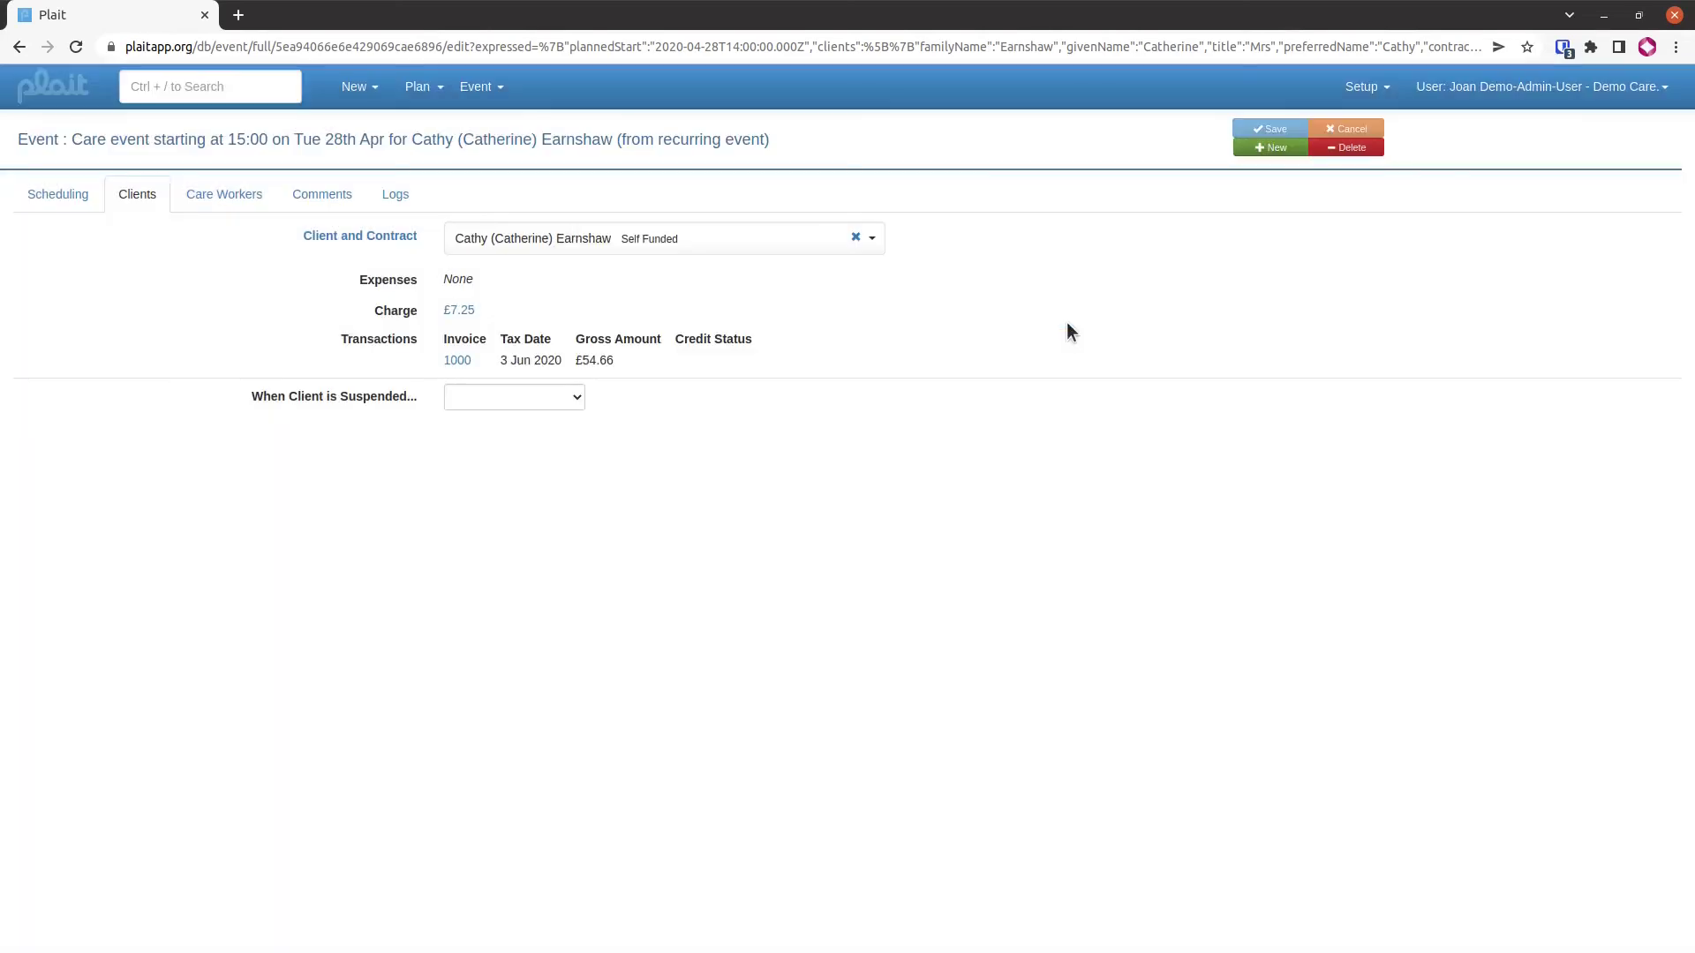
# Open the event's client invoice in a new browser tab, review its listed events, and return to the event
pyautogui.rightClick(457, 364)
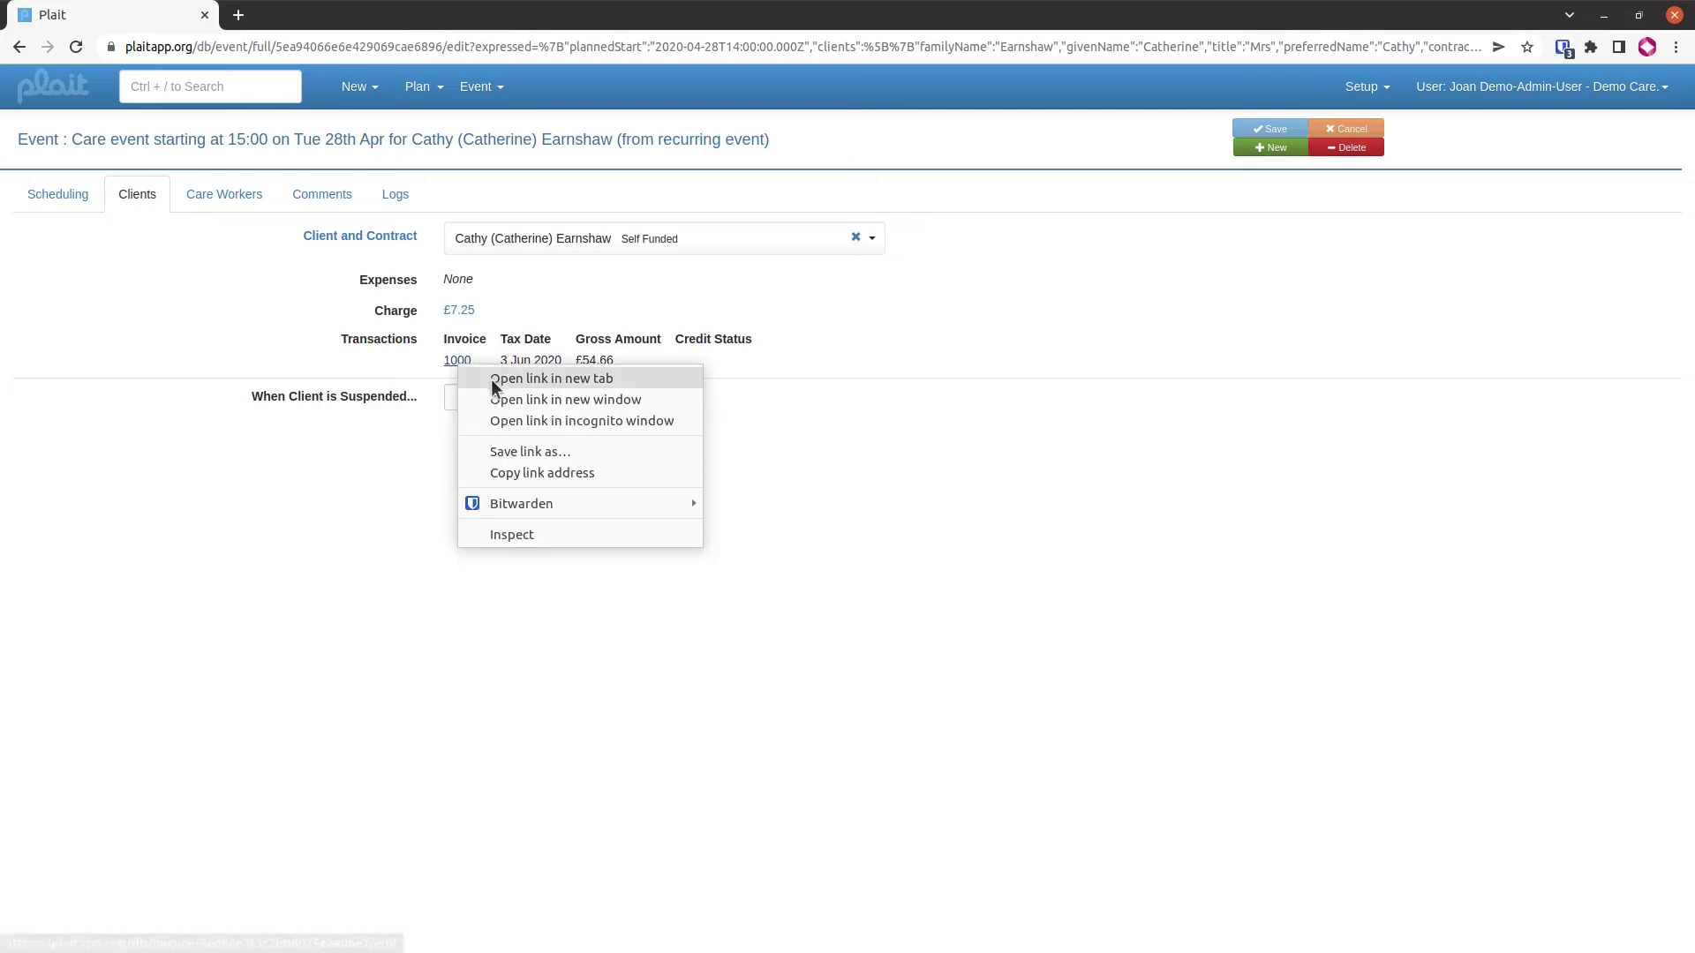
pyautogui.click(517, 381)
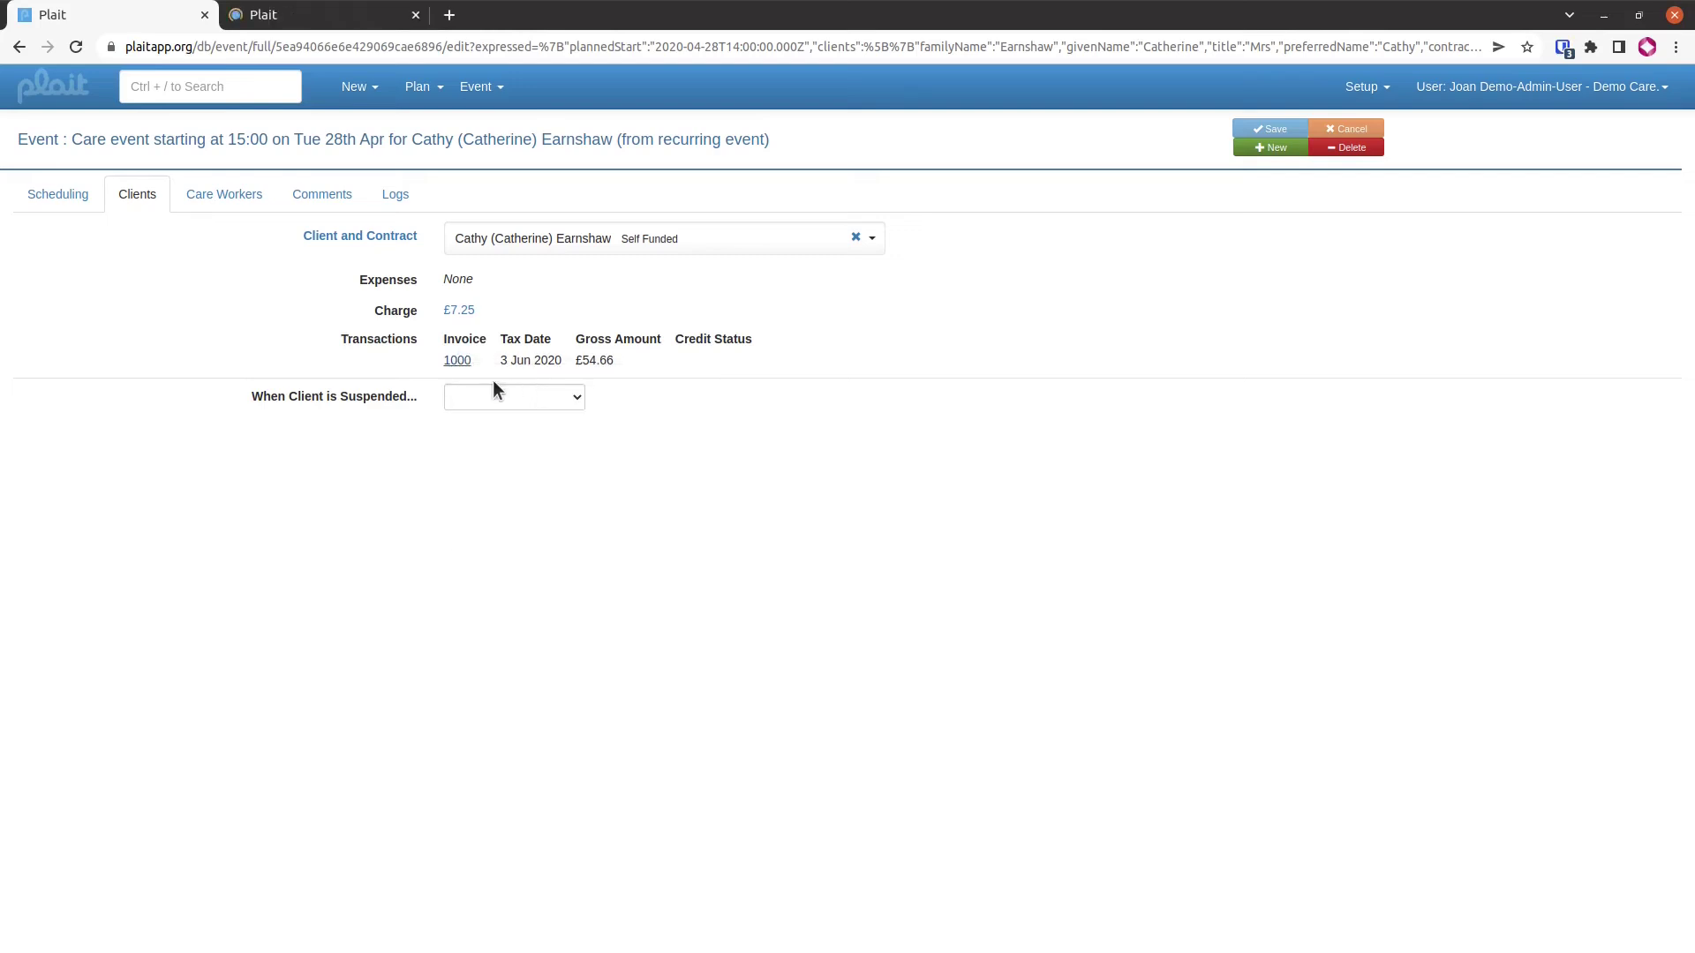
pyautogui.click(364, 19)
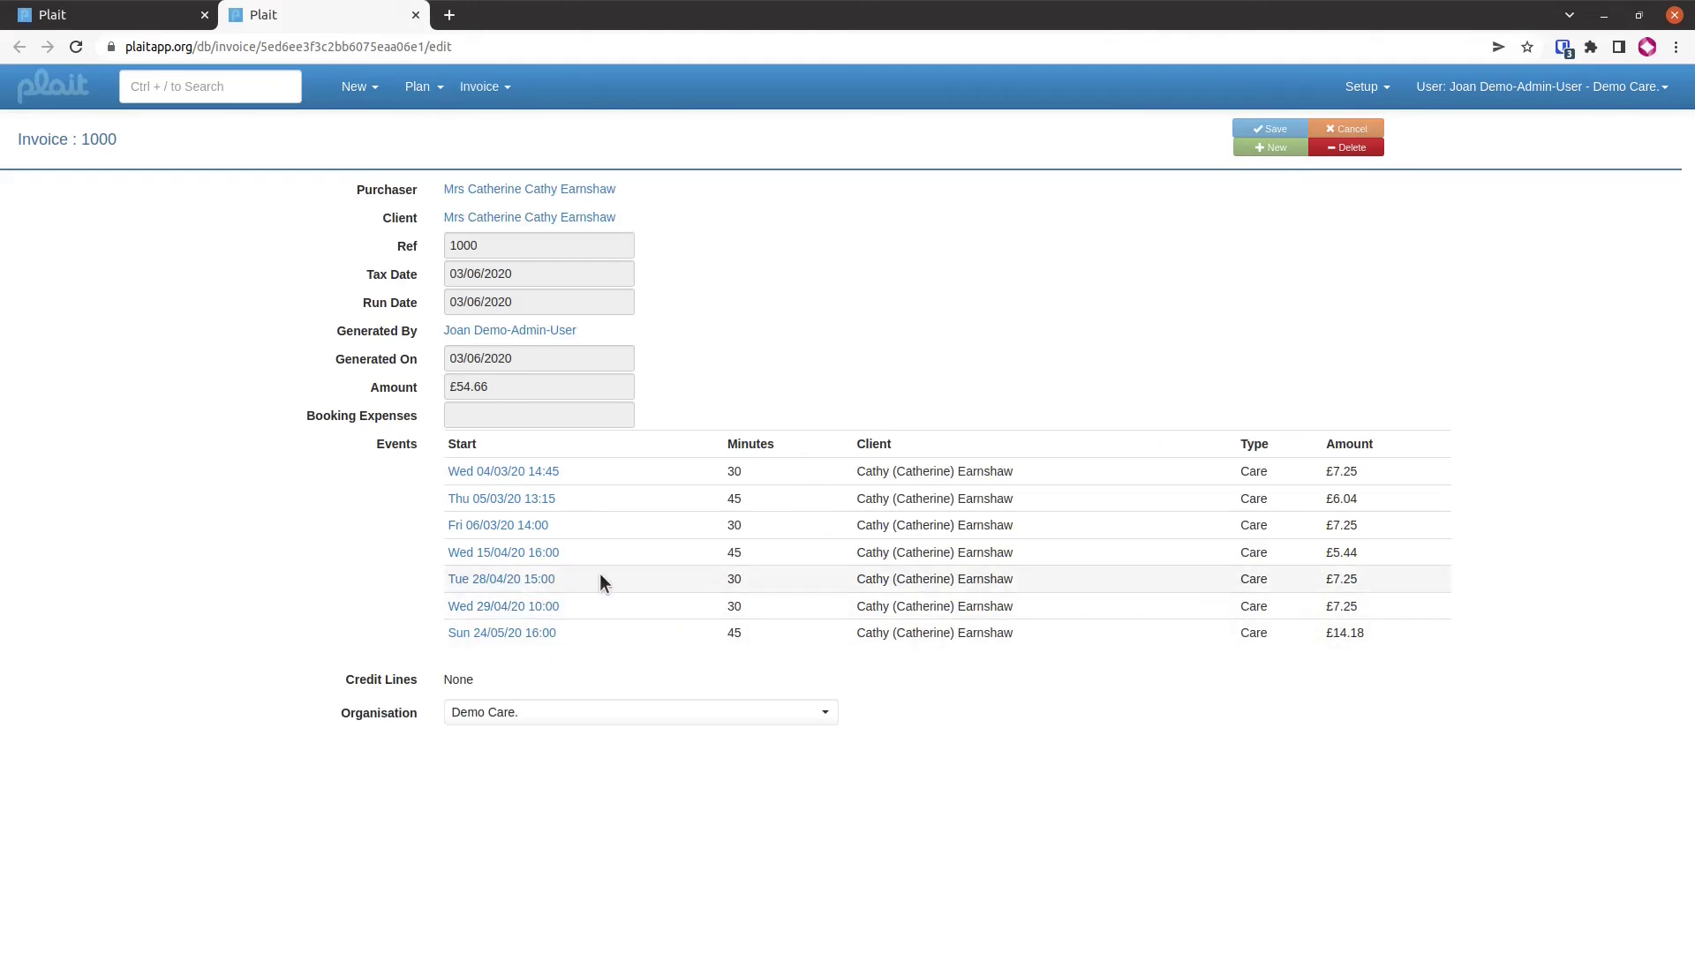
pyautogui.click(146, 19)
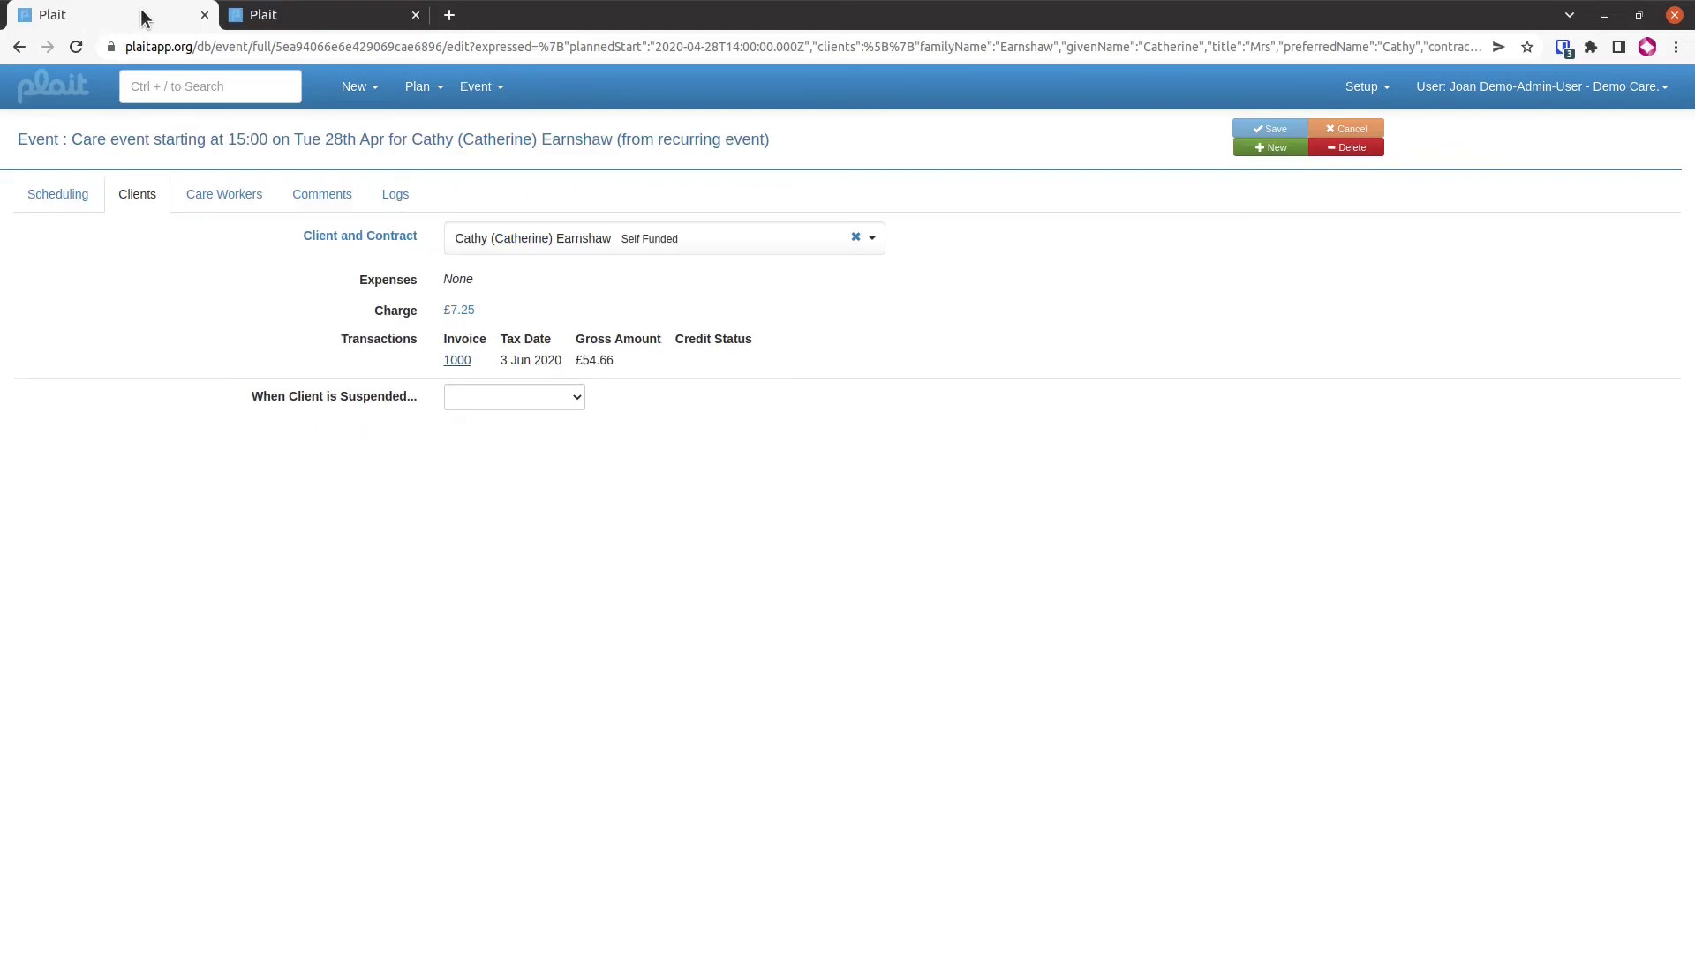
# View the event's care worker details and display the logged start and finish information
pyautogui.click(213, 202)
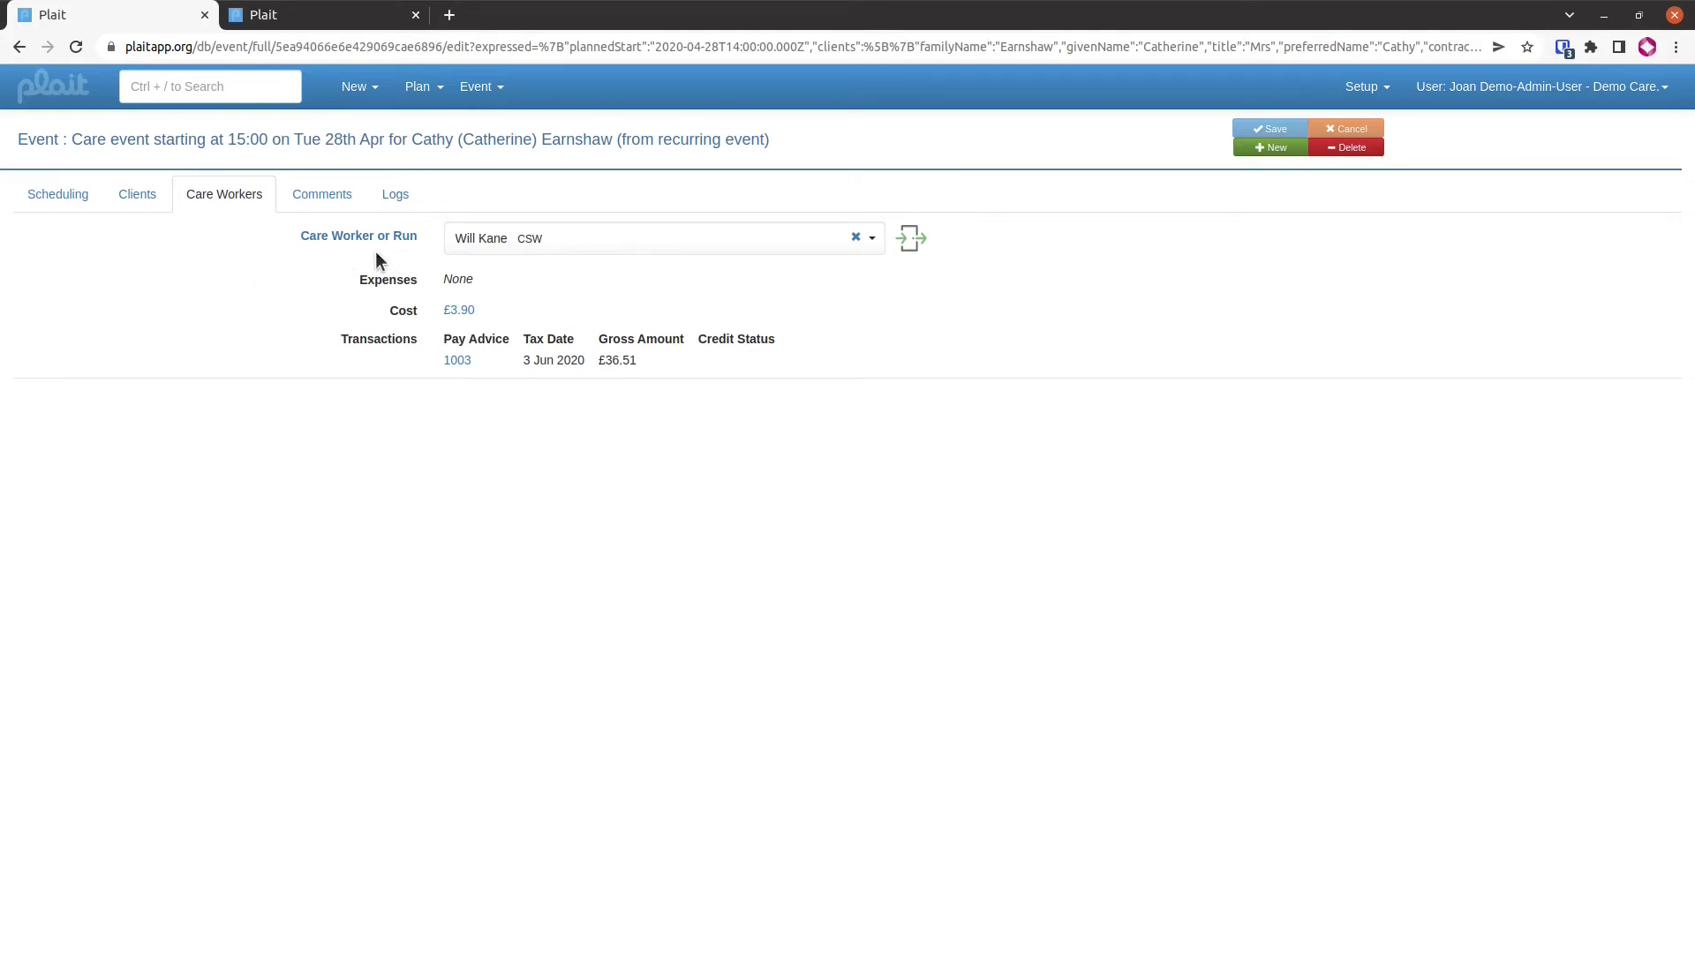
pyautogui.click(911, 249)
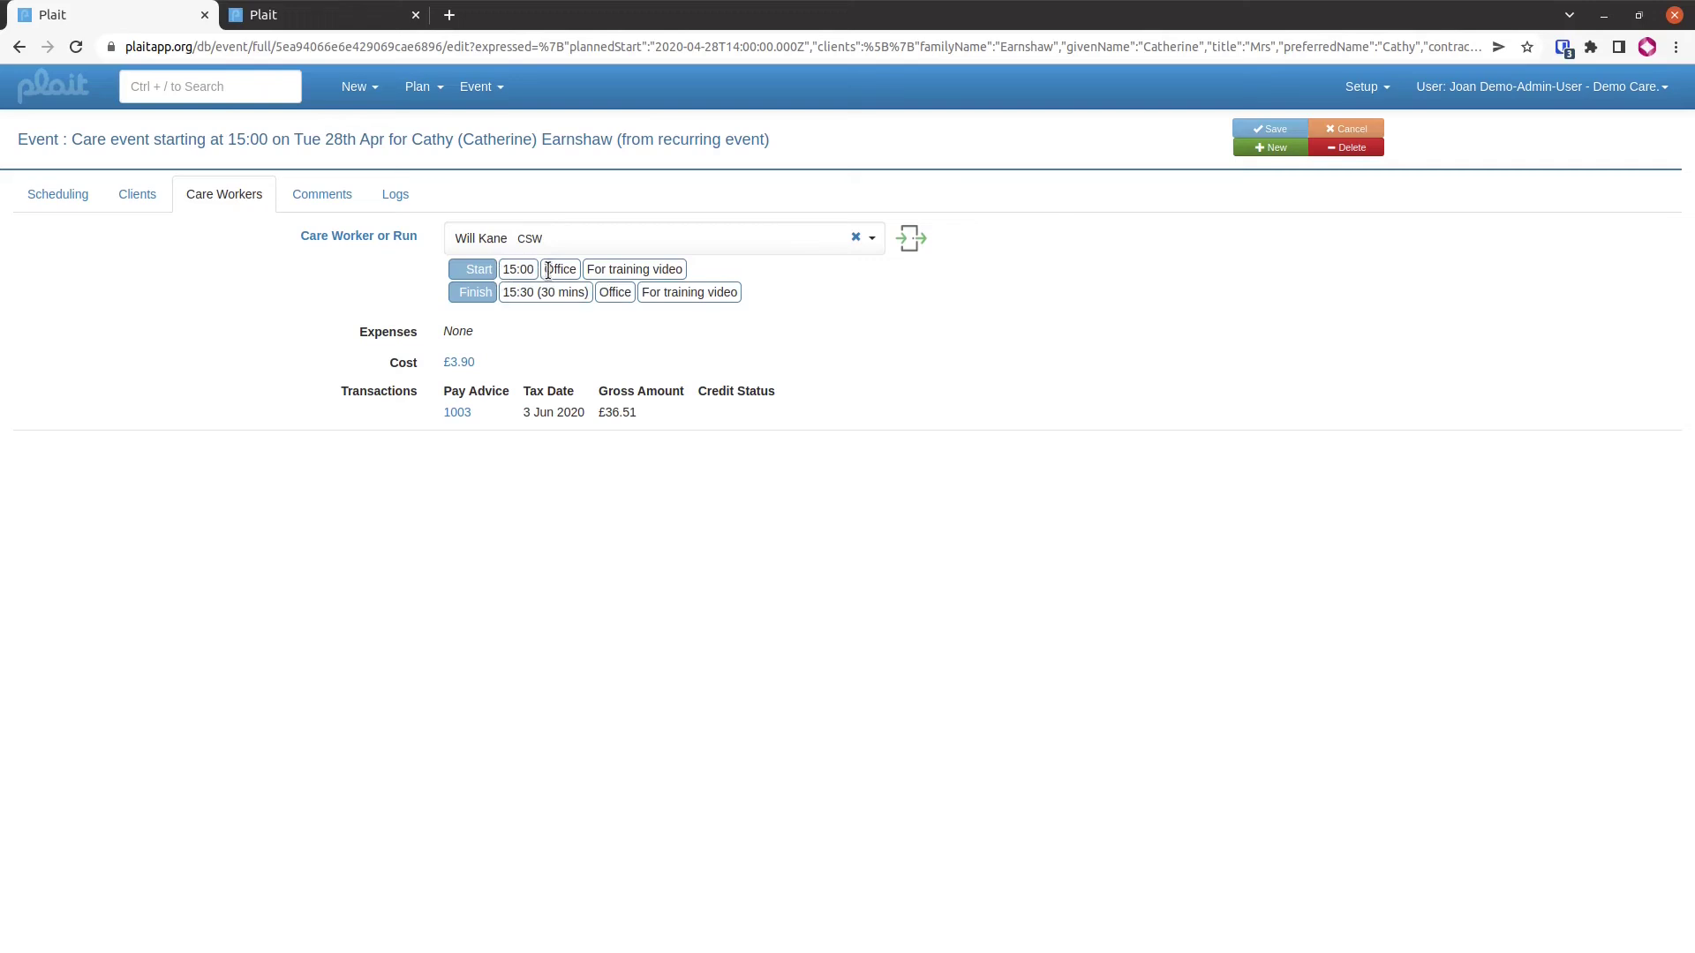
pyautogui.moveTo(554, 272)
pyautogui.moveTo(609, 269)
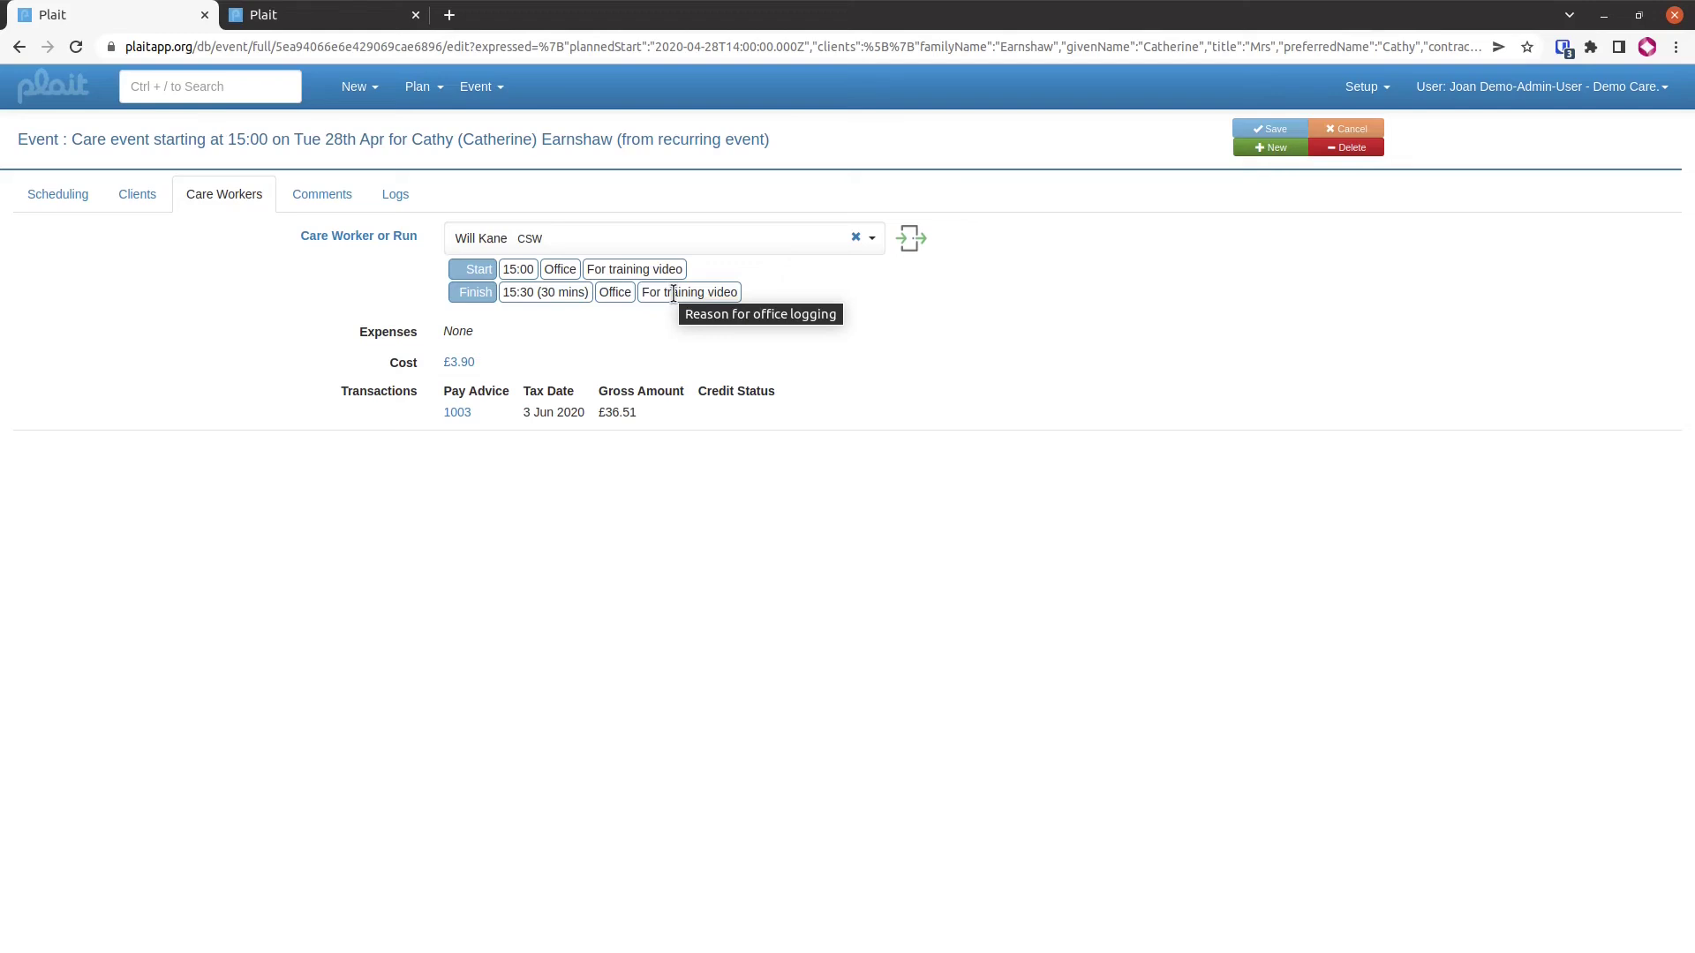
# Check the event's comments and mark the care worker's visit log as reviewed
pyautogui.click(324, 199)
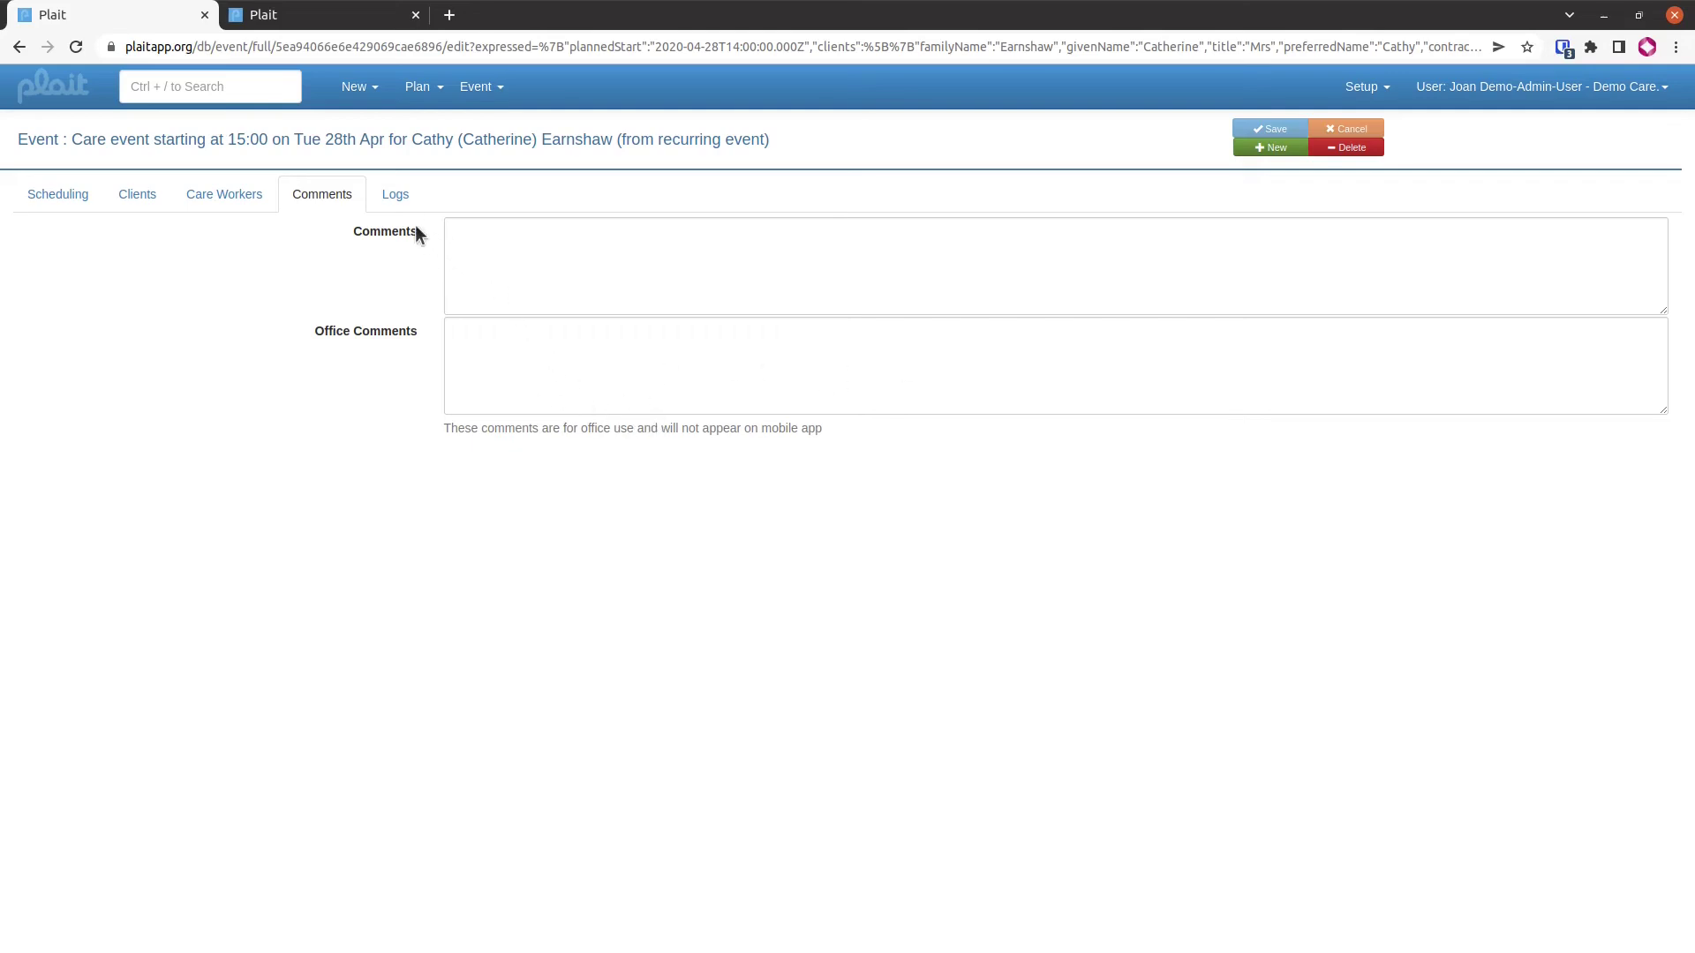
pyautogui.click(399, 201)
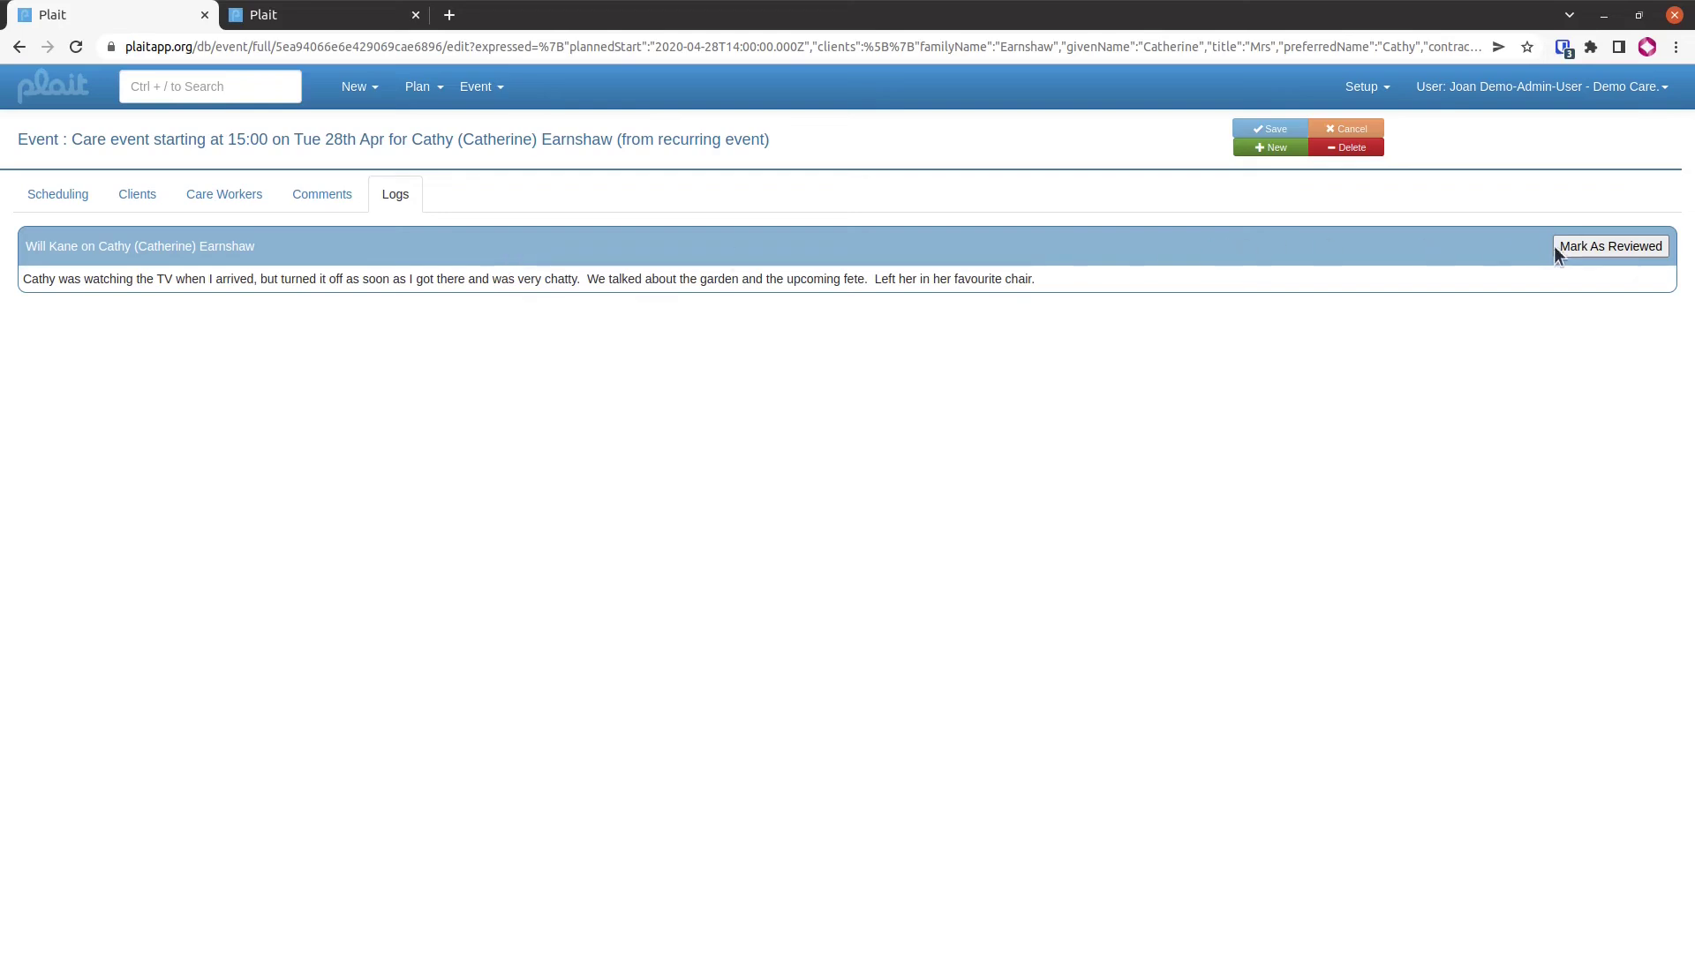
pyautogui.click(1620, 259)
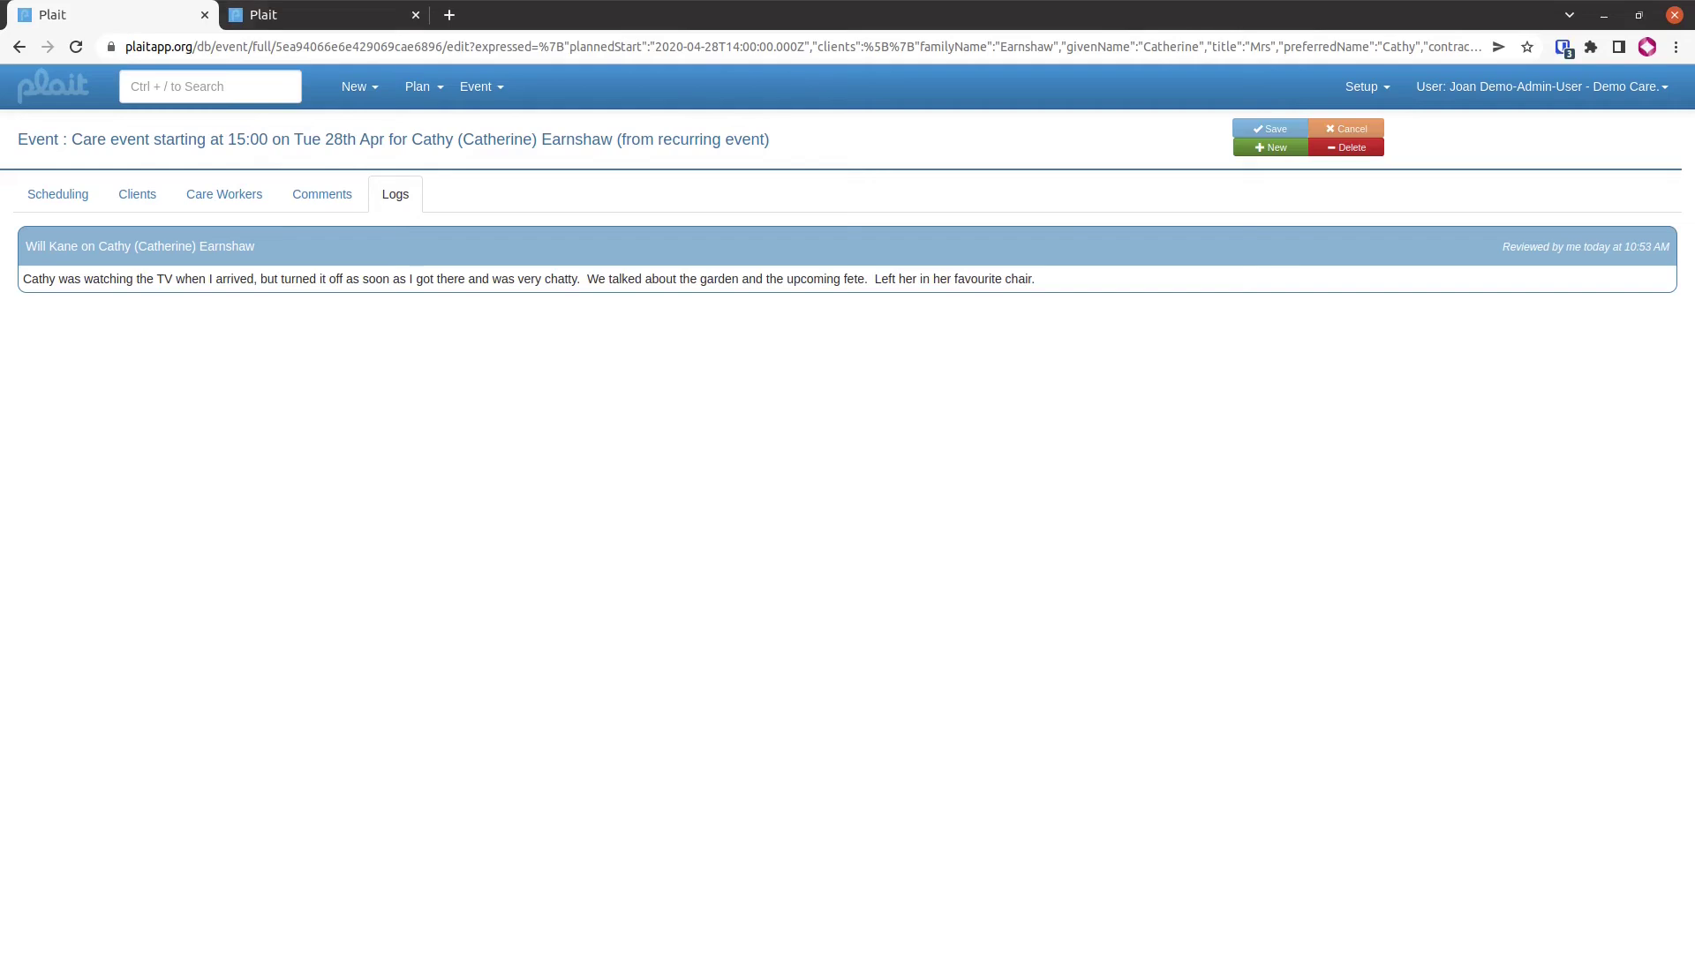
# Search for the Northern Area client by forename and open the client's calendar
pyautogui.click(236, 93)
pyautogui.write('charles')
pyautogui.press('Return')
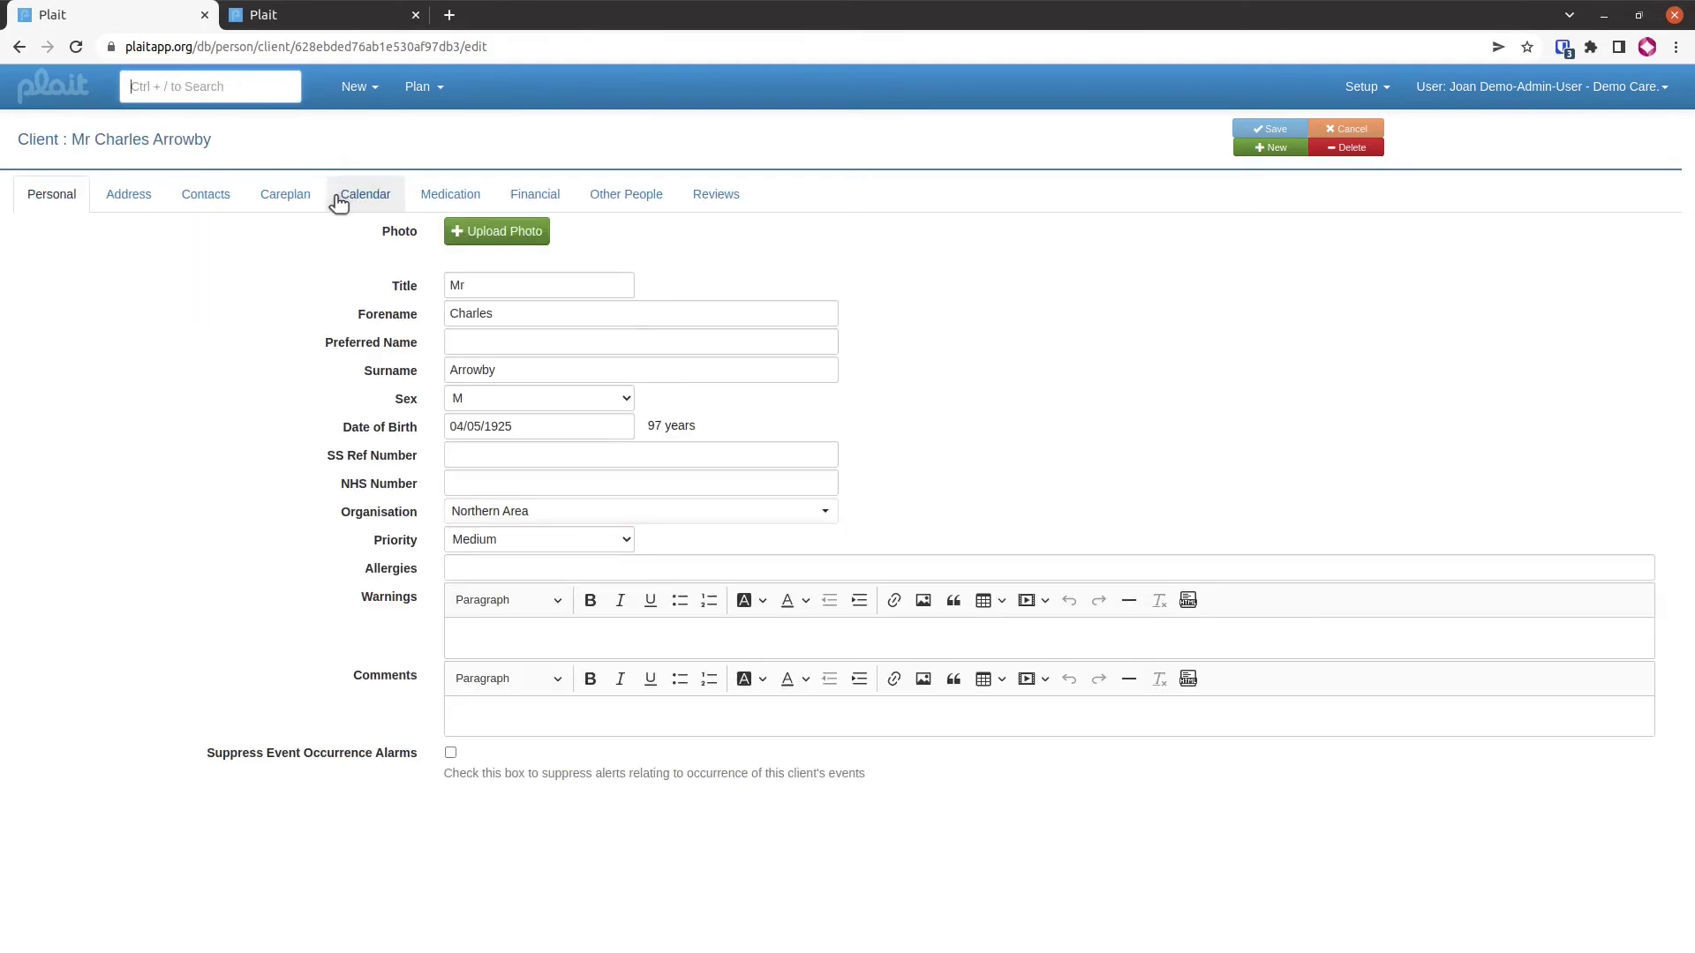
pyautogui.click(341, 200)
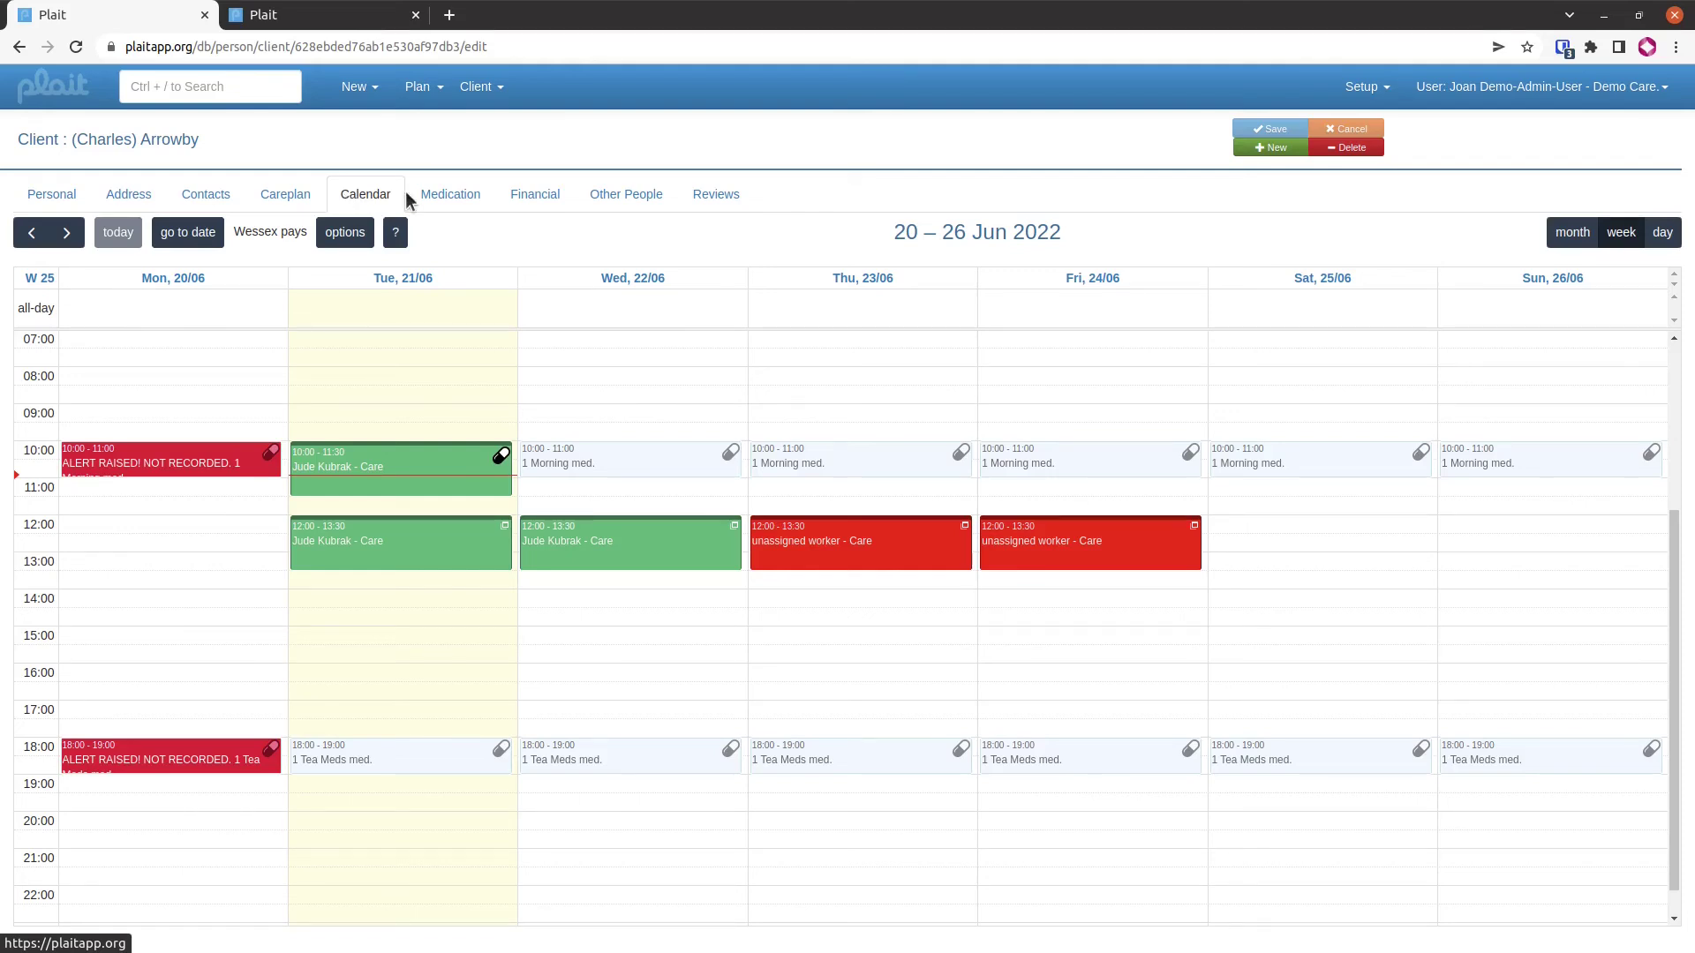
# Suspend the client's service with reason Hospital from 21/06/2022 at 11:30, leaving the restart date empty
pyautogui.click(506, 89)
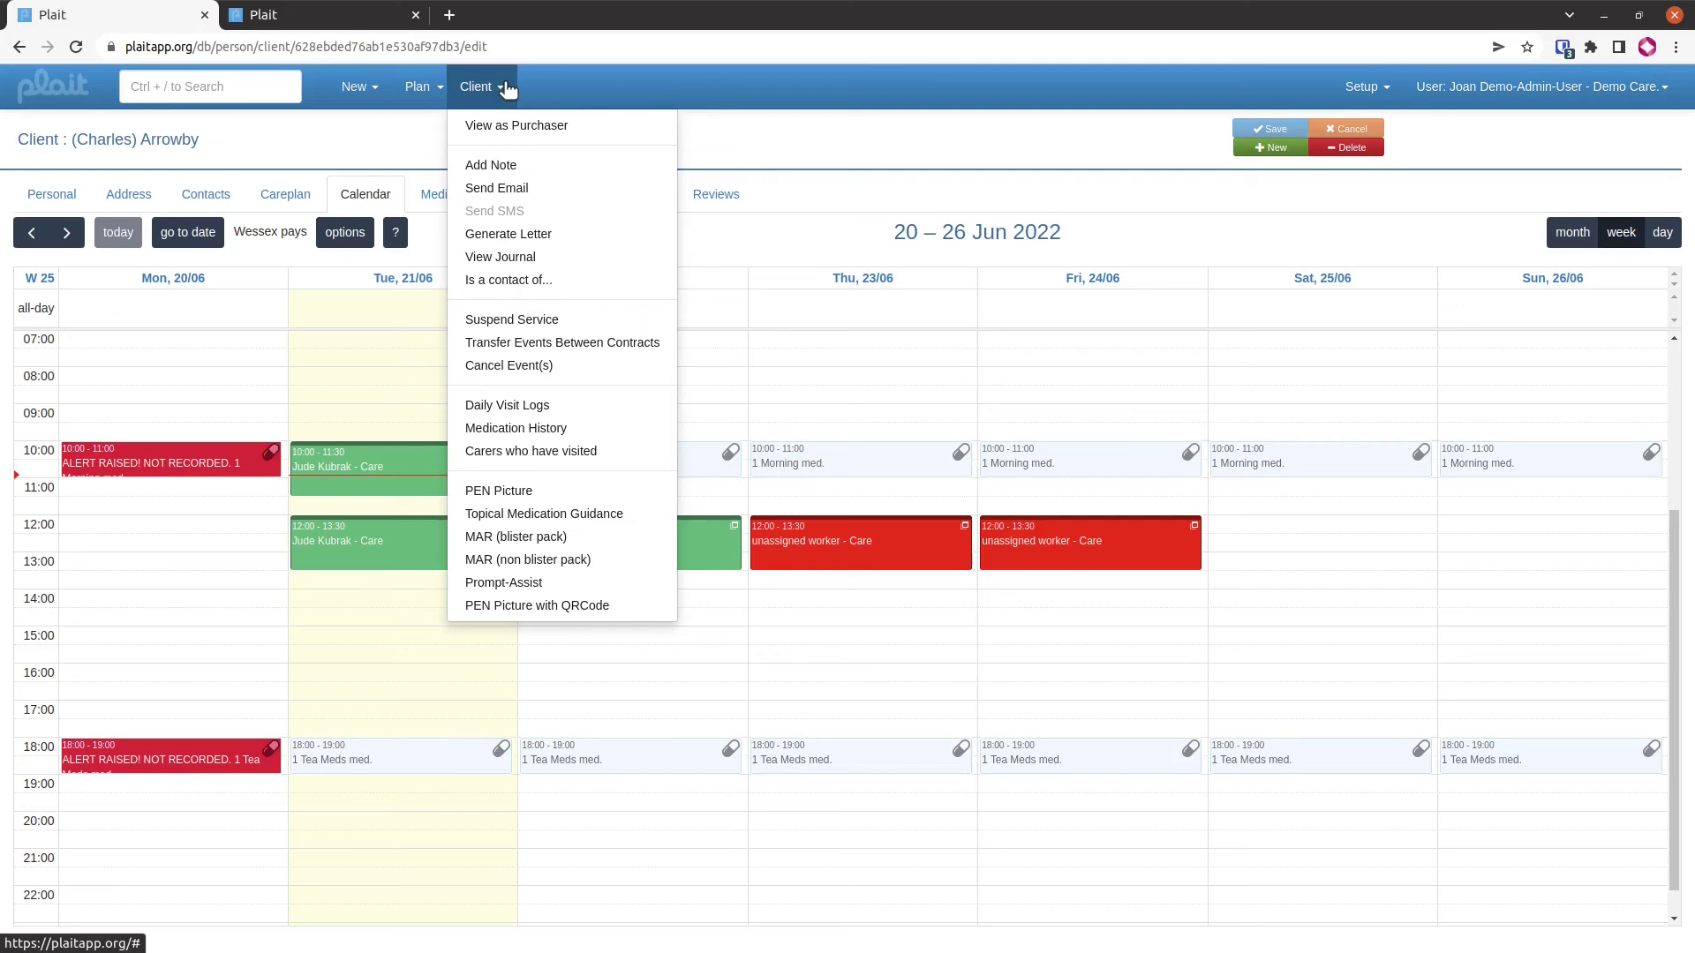
pyautogui.click(517, 320)
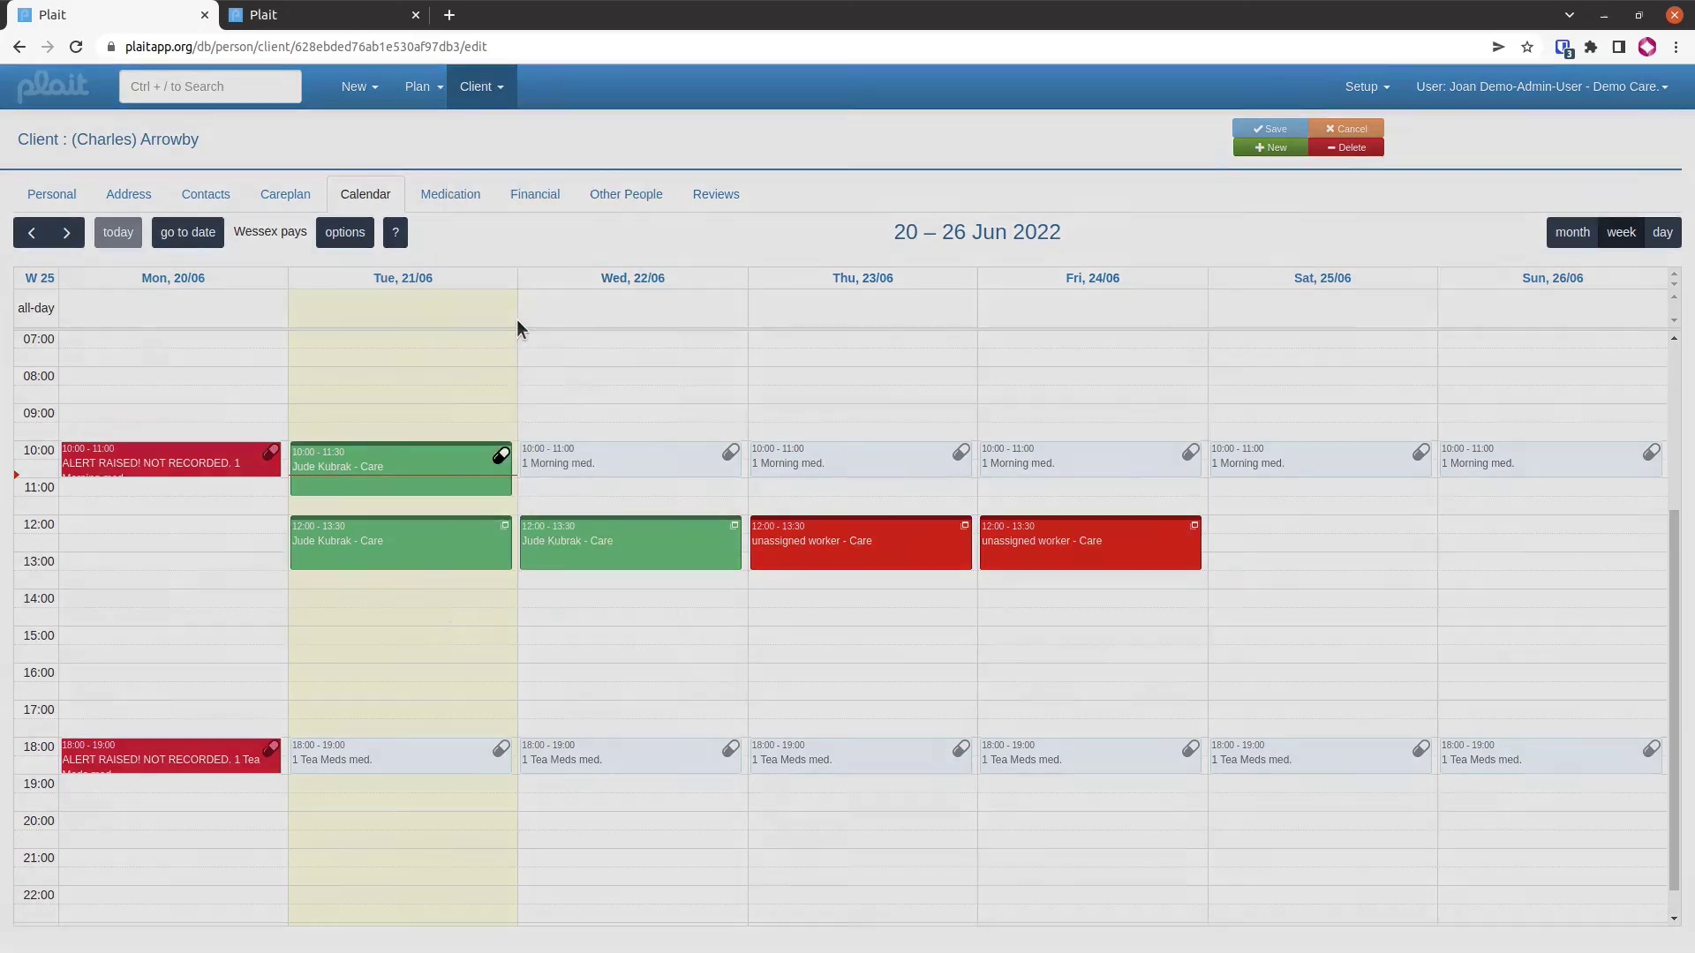
pyautogui.click(789, 244)
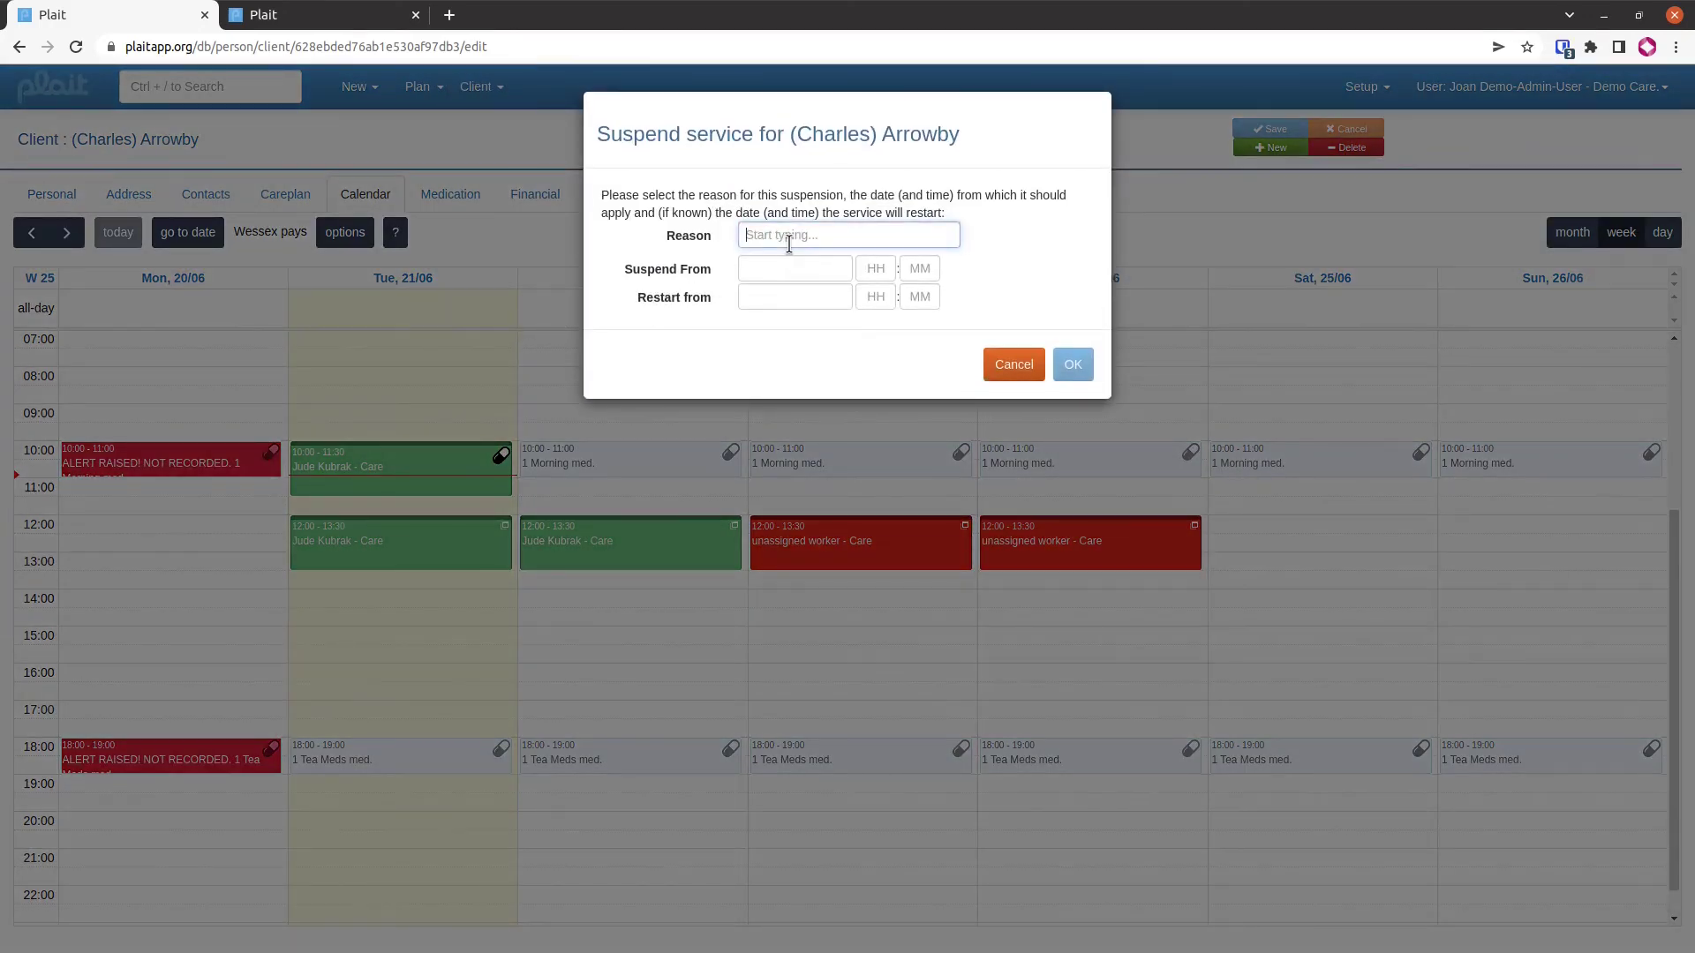
pyautogui.write('hos')
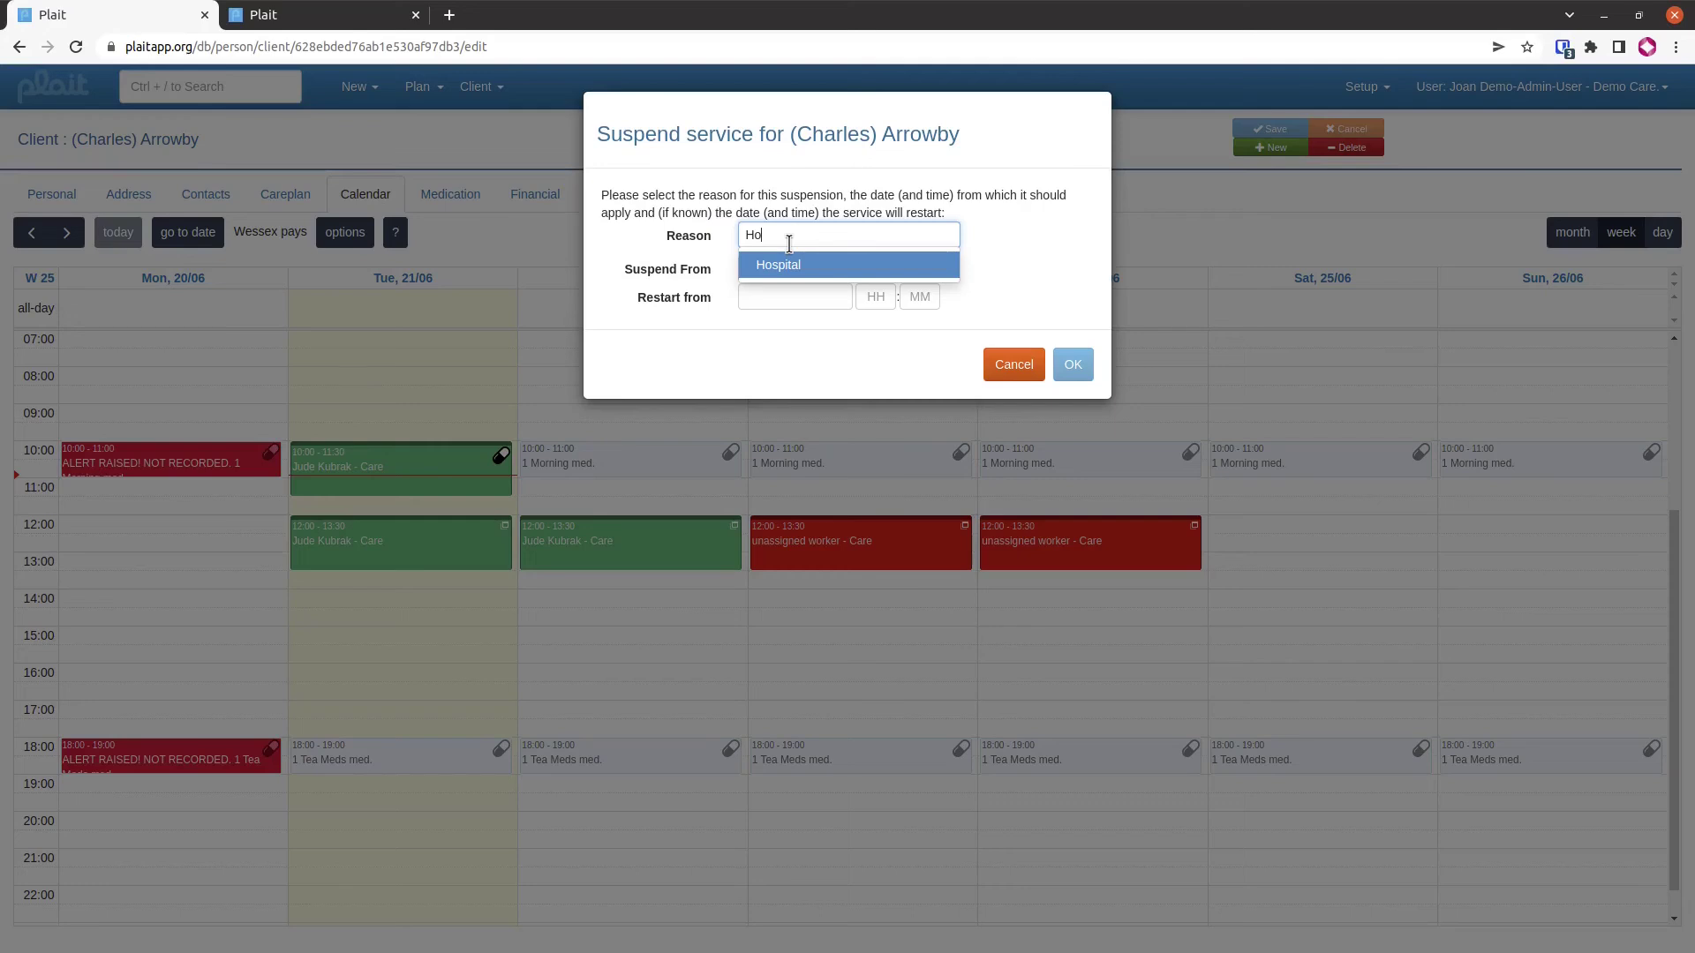
pyautogui.click(793, 252)
pyautogui.click(794, 268)
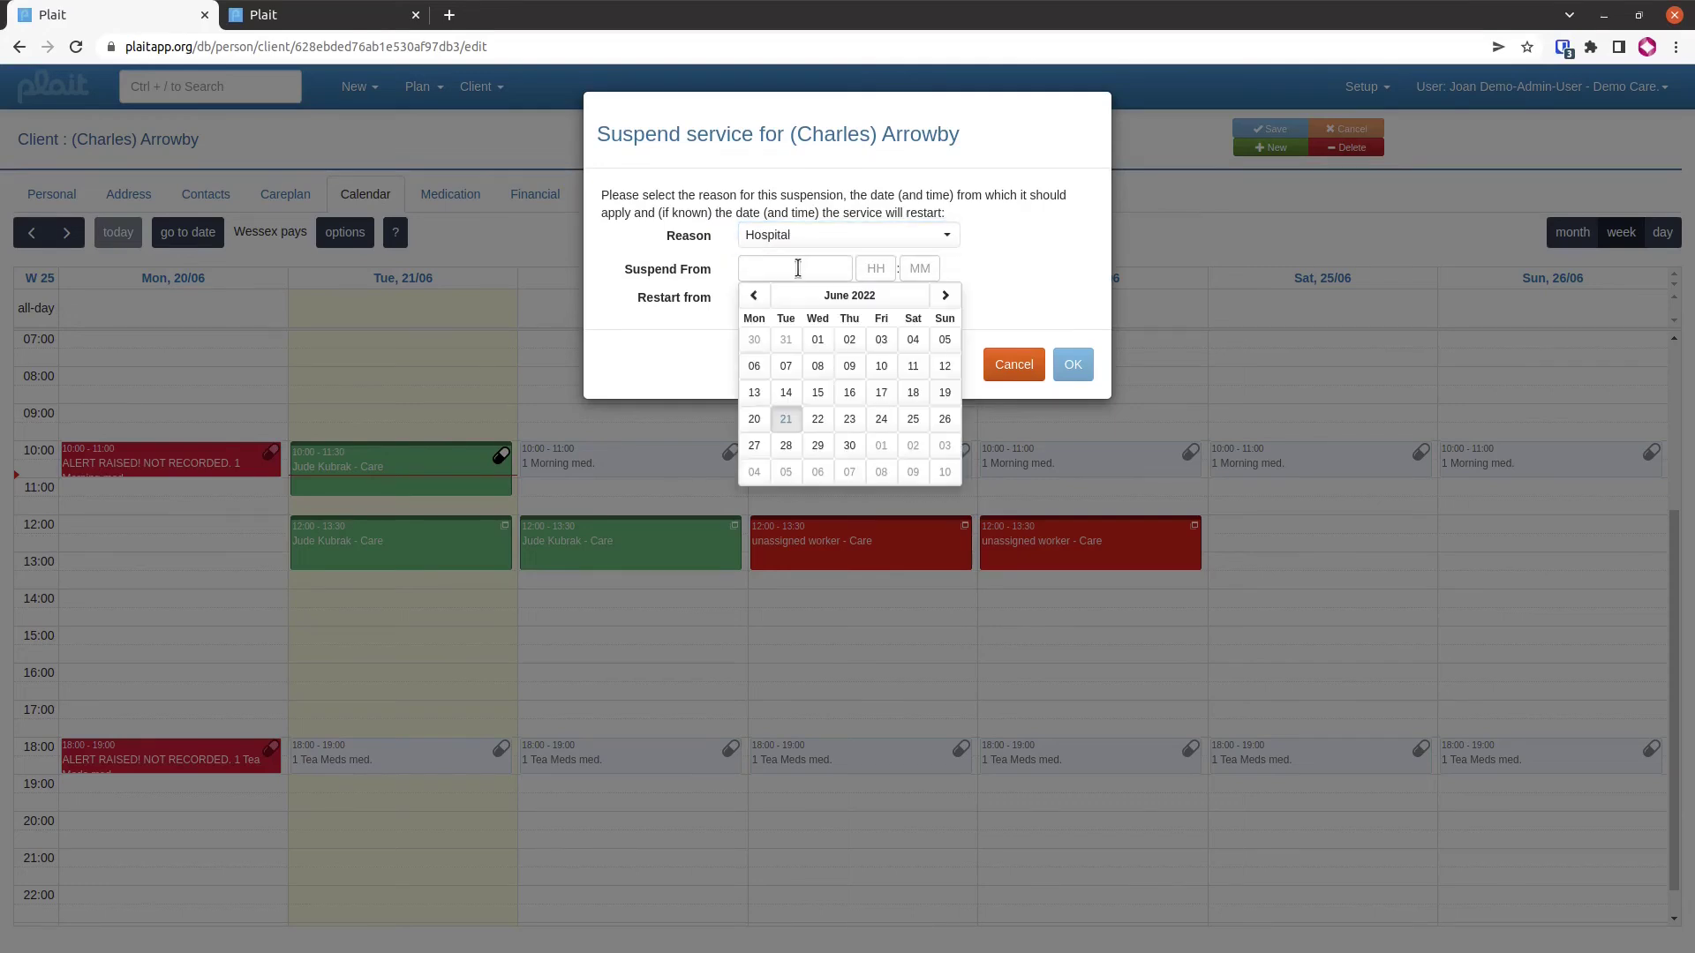
pyautogui.click(787, 419)
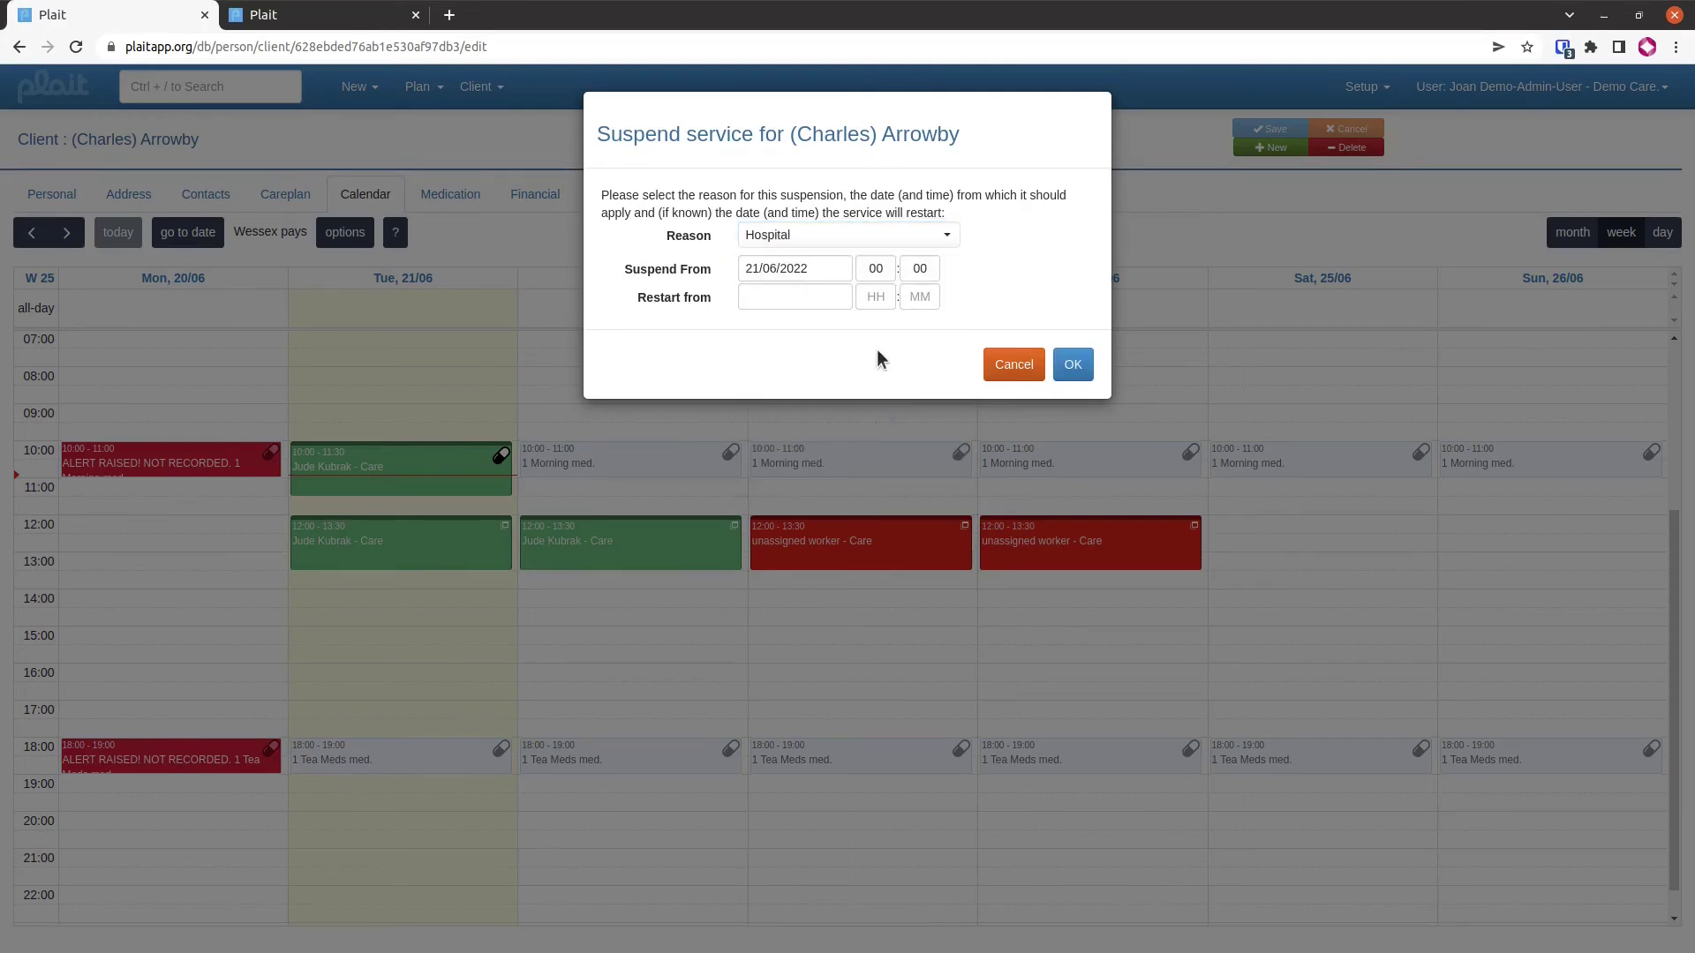
pyautogui.click(871, 268)
pyautogui.write('11')
pyautogui.click(933, 268)
pyautogui.write('30')
pyautogui.click(1073, 374)
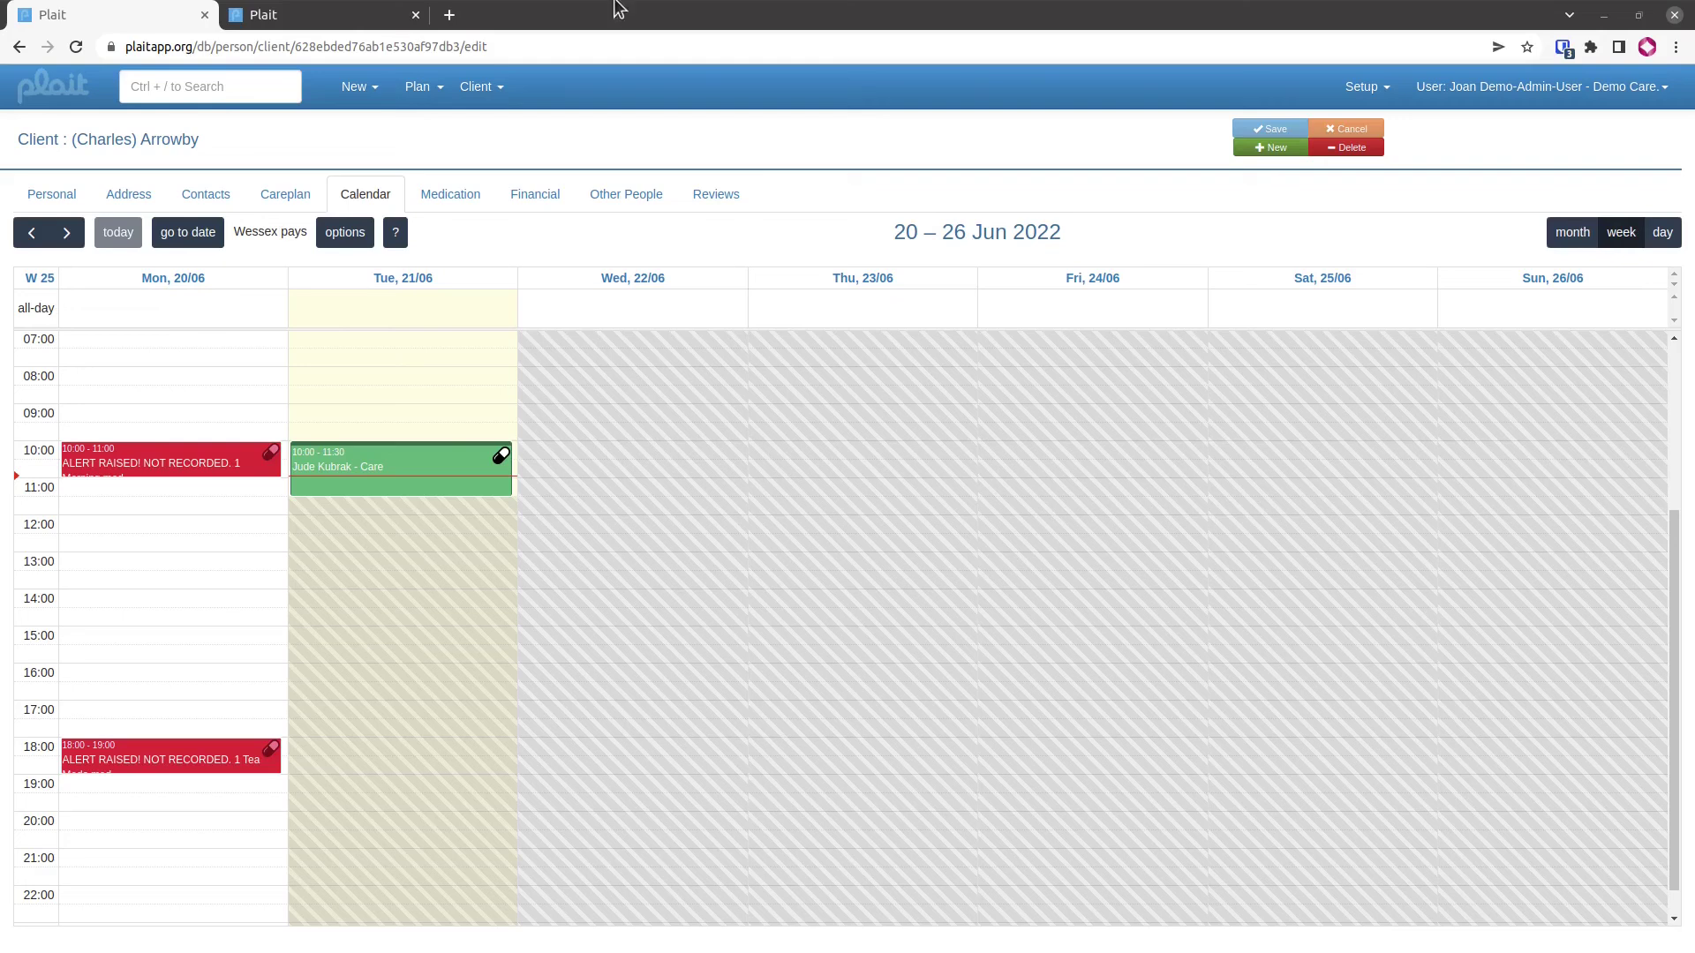
# Cancel the client's pending service suspension
pyautogui.click(511, 95)
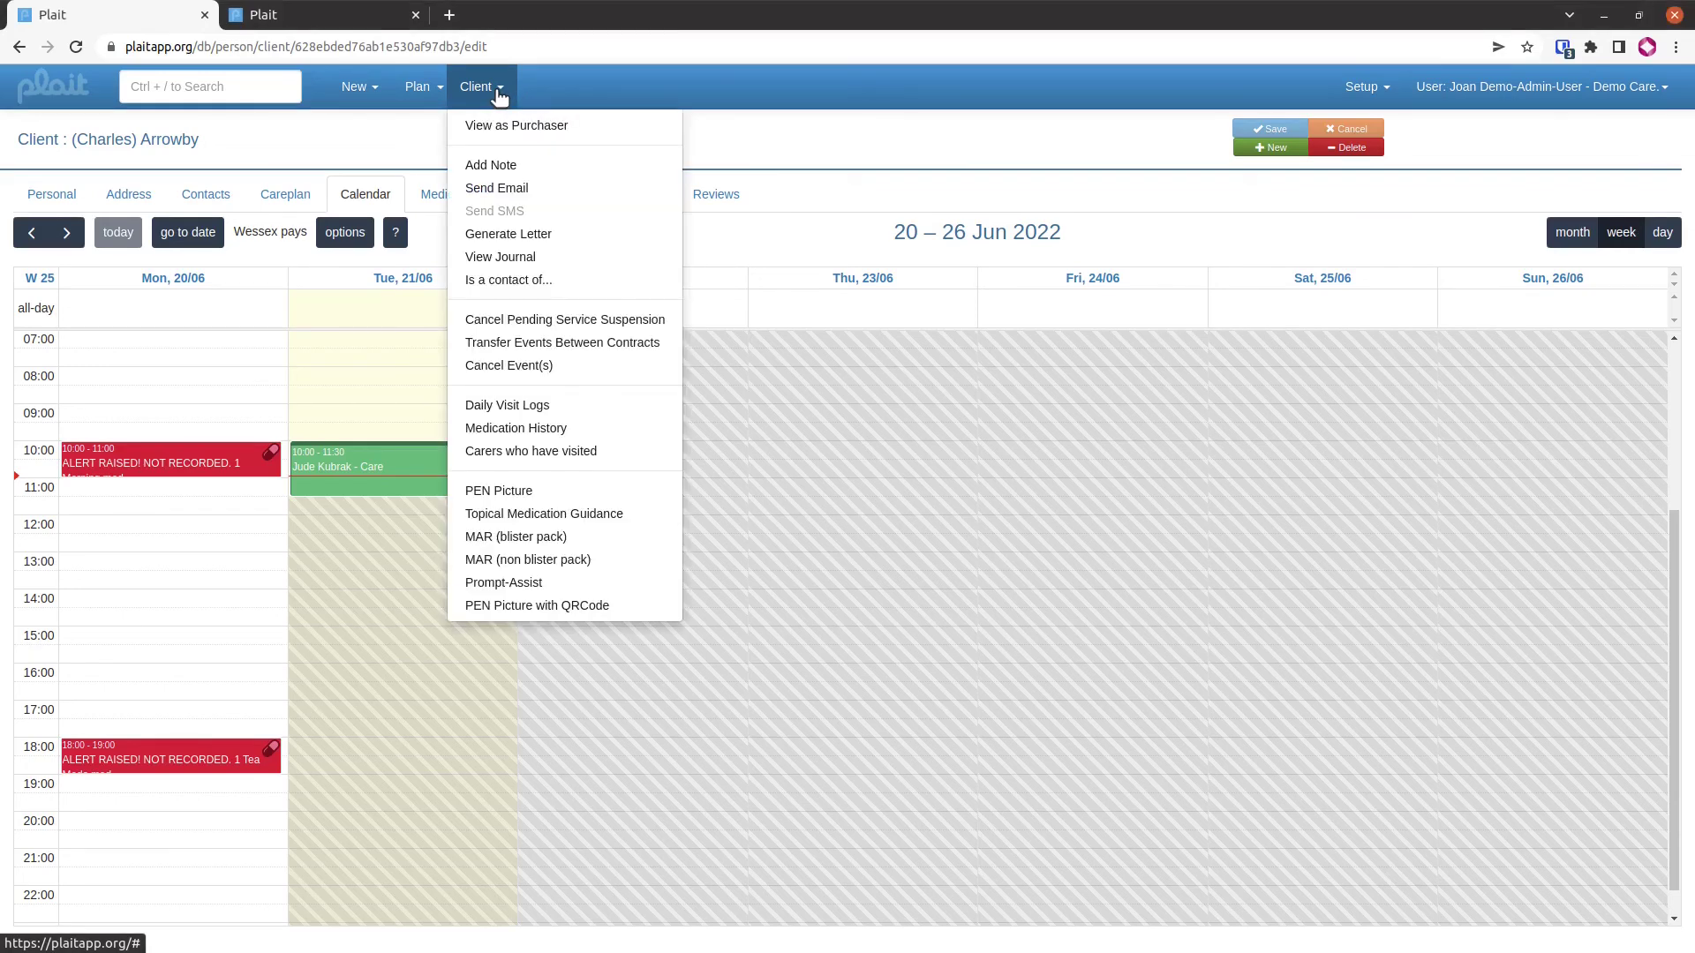
pyautogui.click(617, 322)
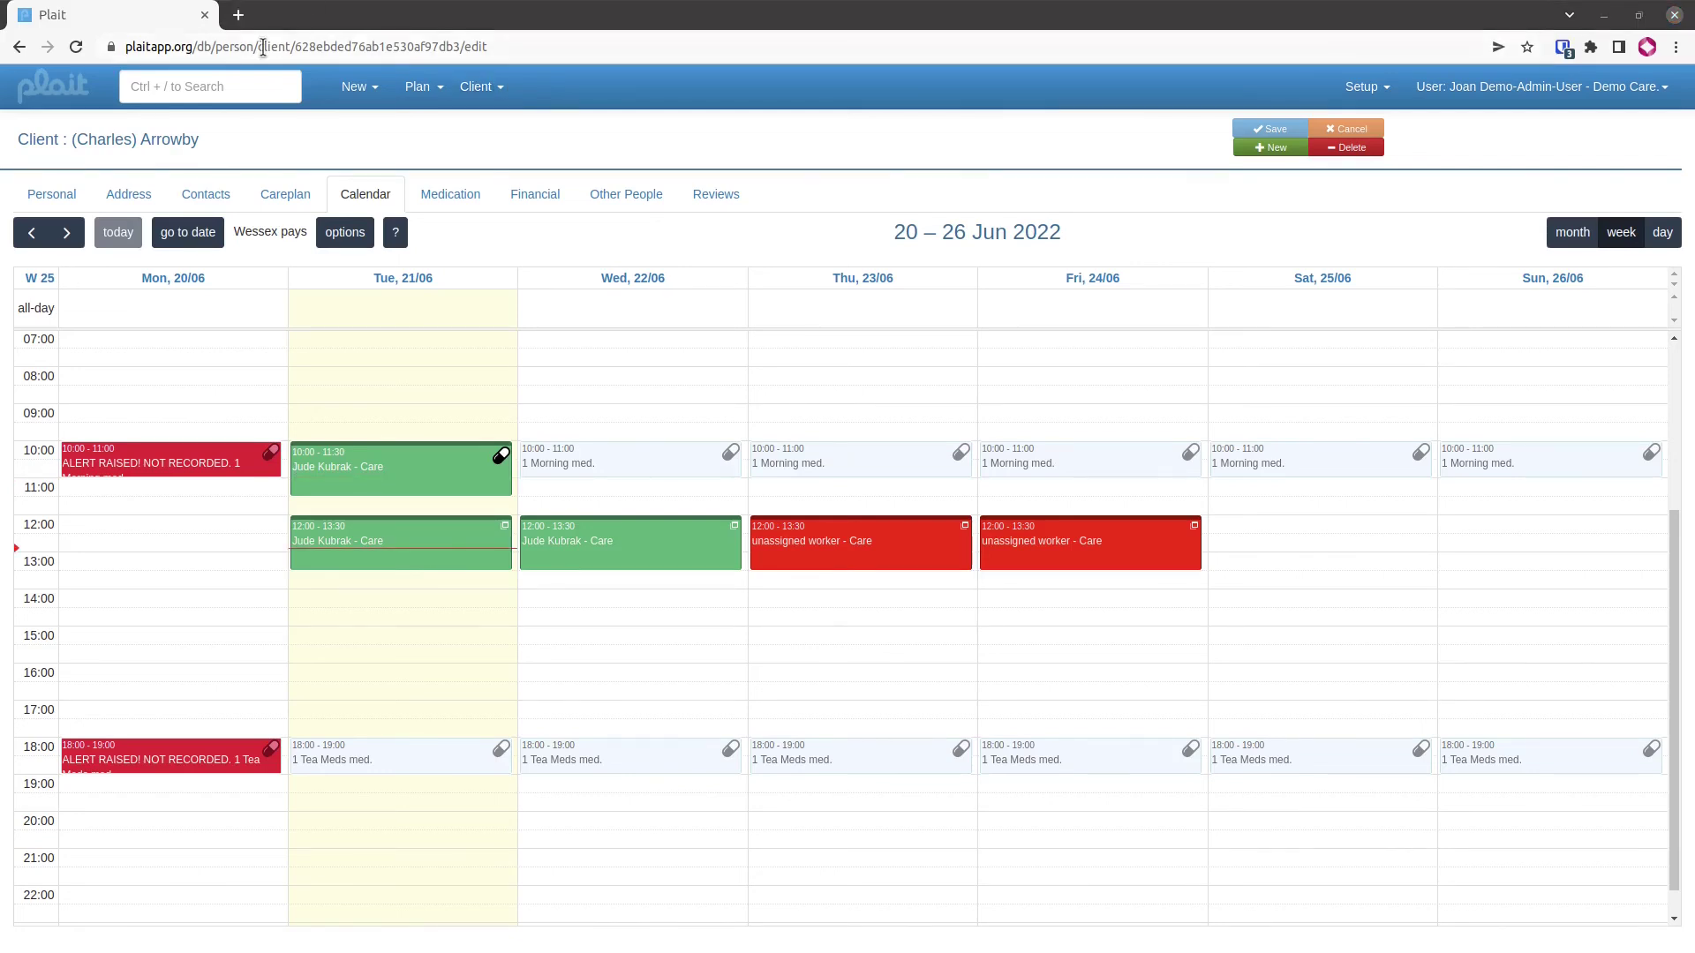
# Cancel the Tuesday 21/06 12:00–13:30 care event using the "Less than 48 hours" scenario
pyautogui.click(411, 543)
pyautogui.click(450, 486)
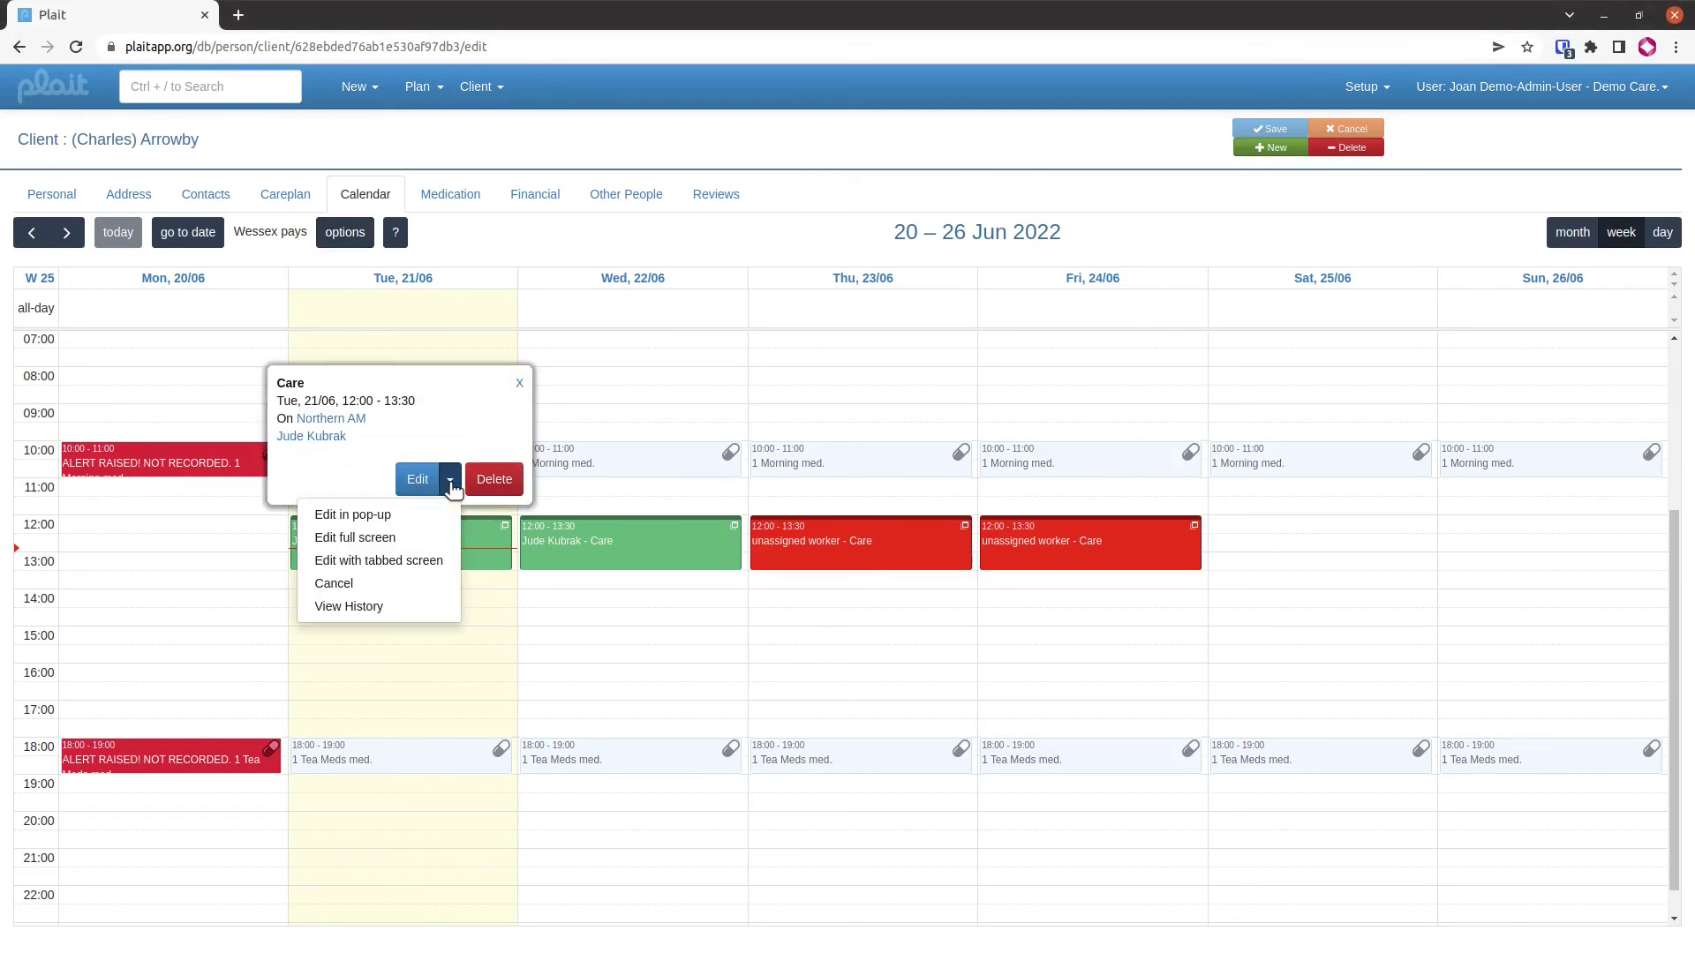
pyautogui.click(415, 583)
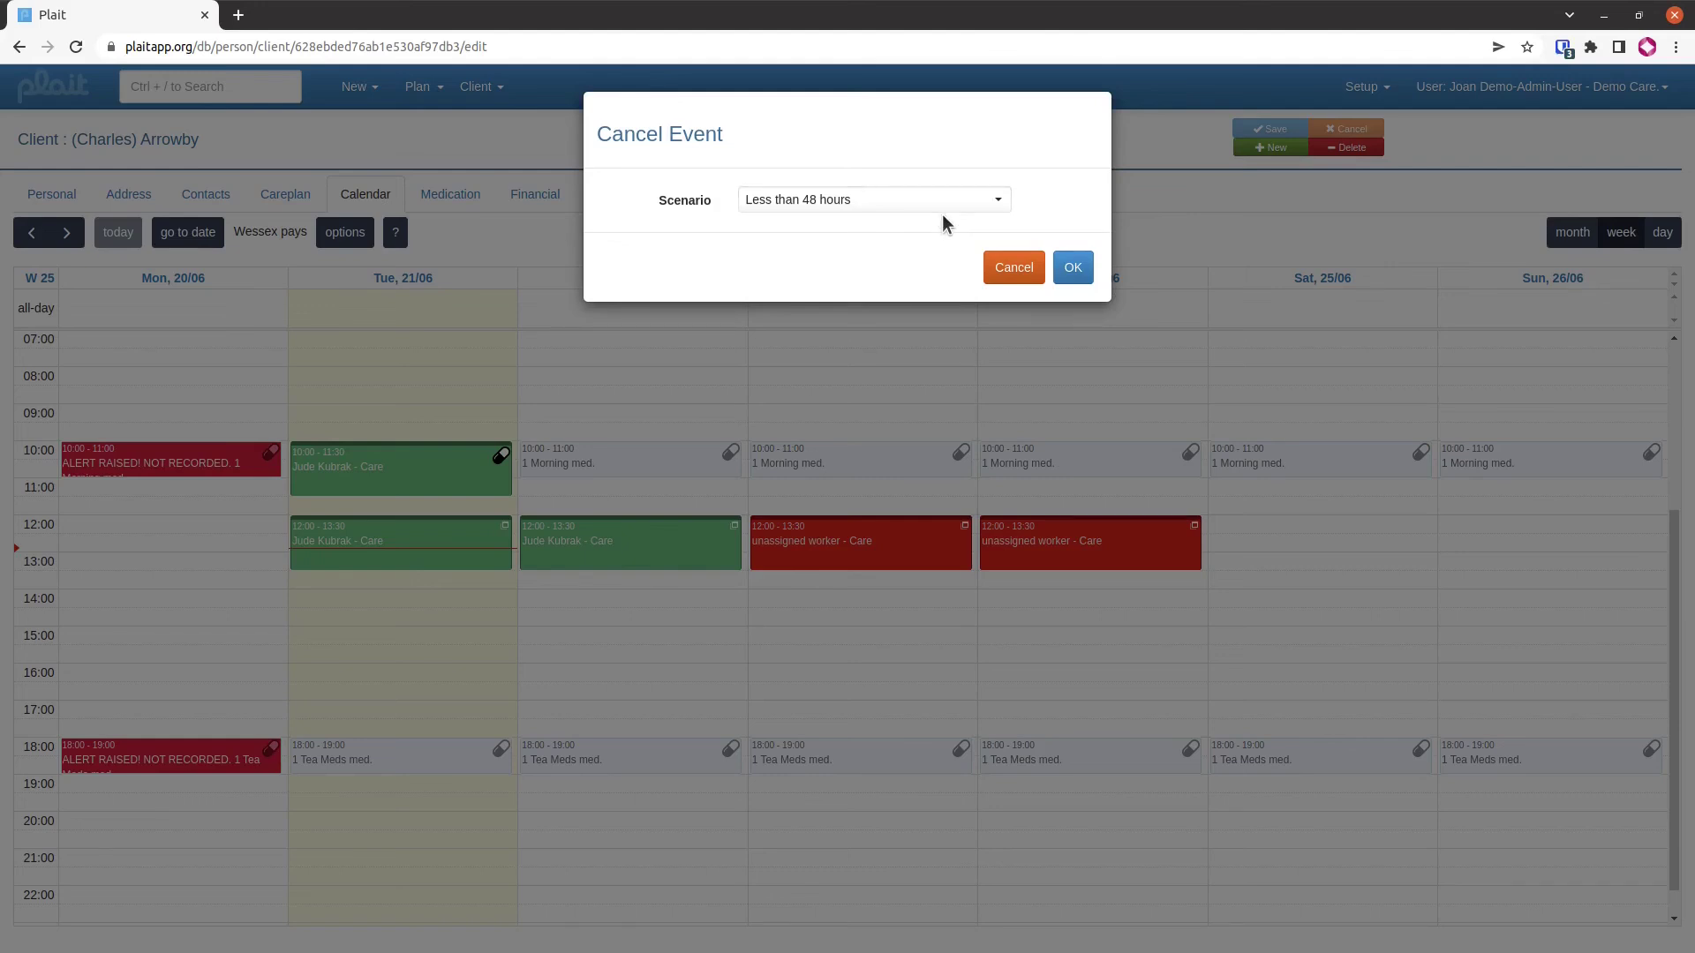
pyautogui.click(1074, 270)
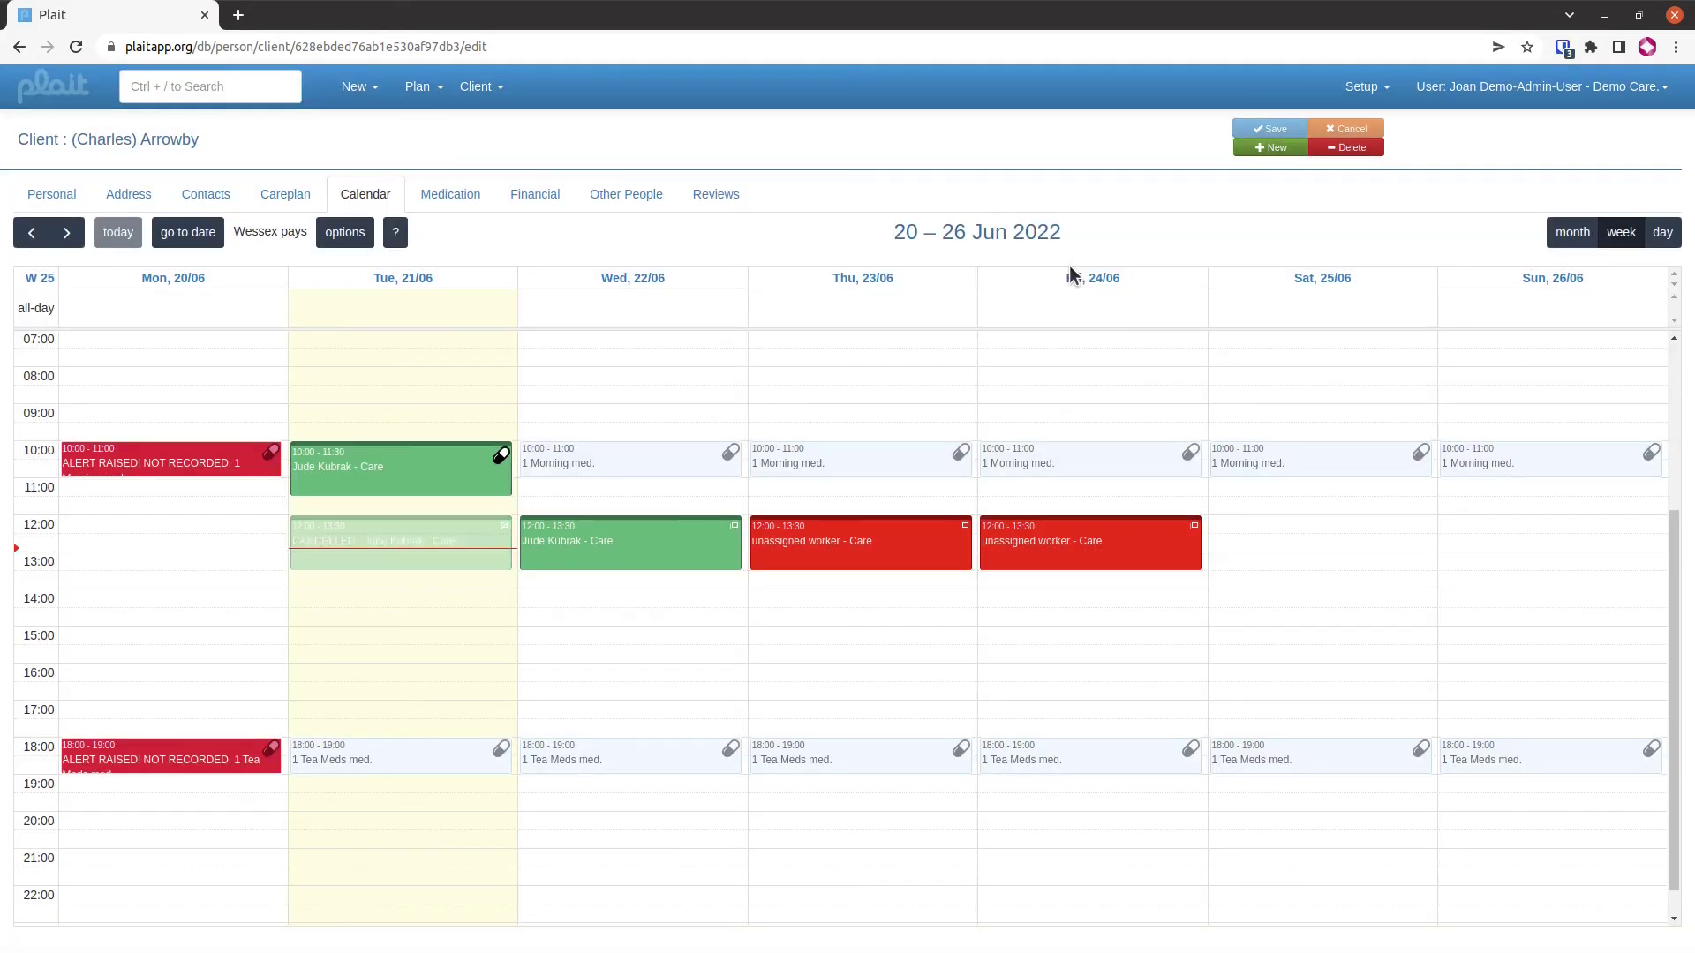
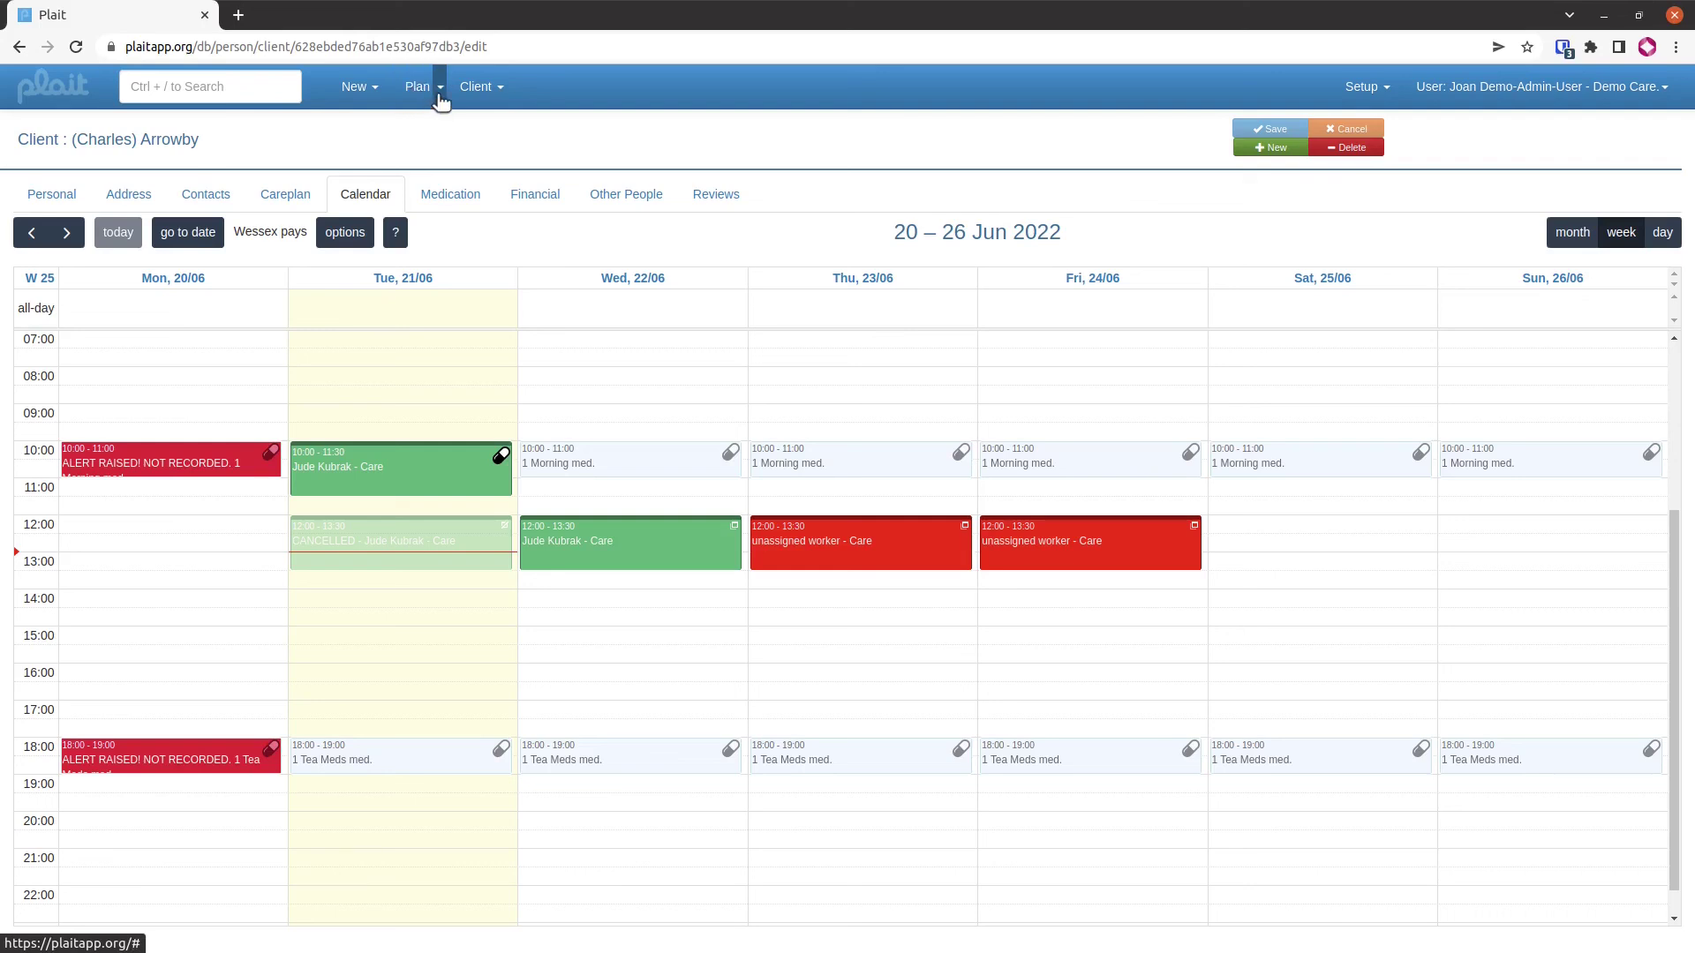
# Open the plan for Tuesday 21 June 2022 and assign Northern Area's unassigned 07:00 event to the care worker's Initial contract
pyautogui.click(440, 98)
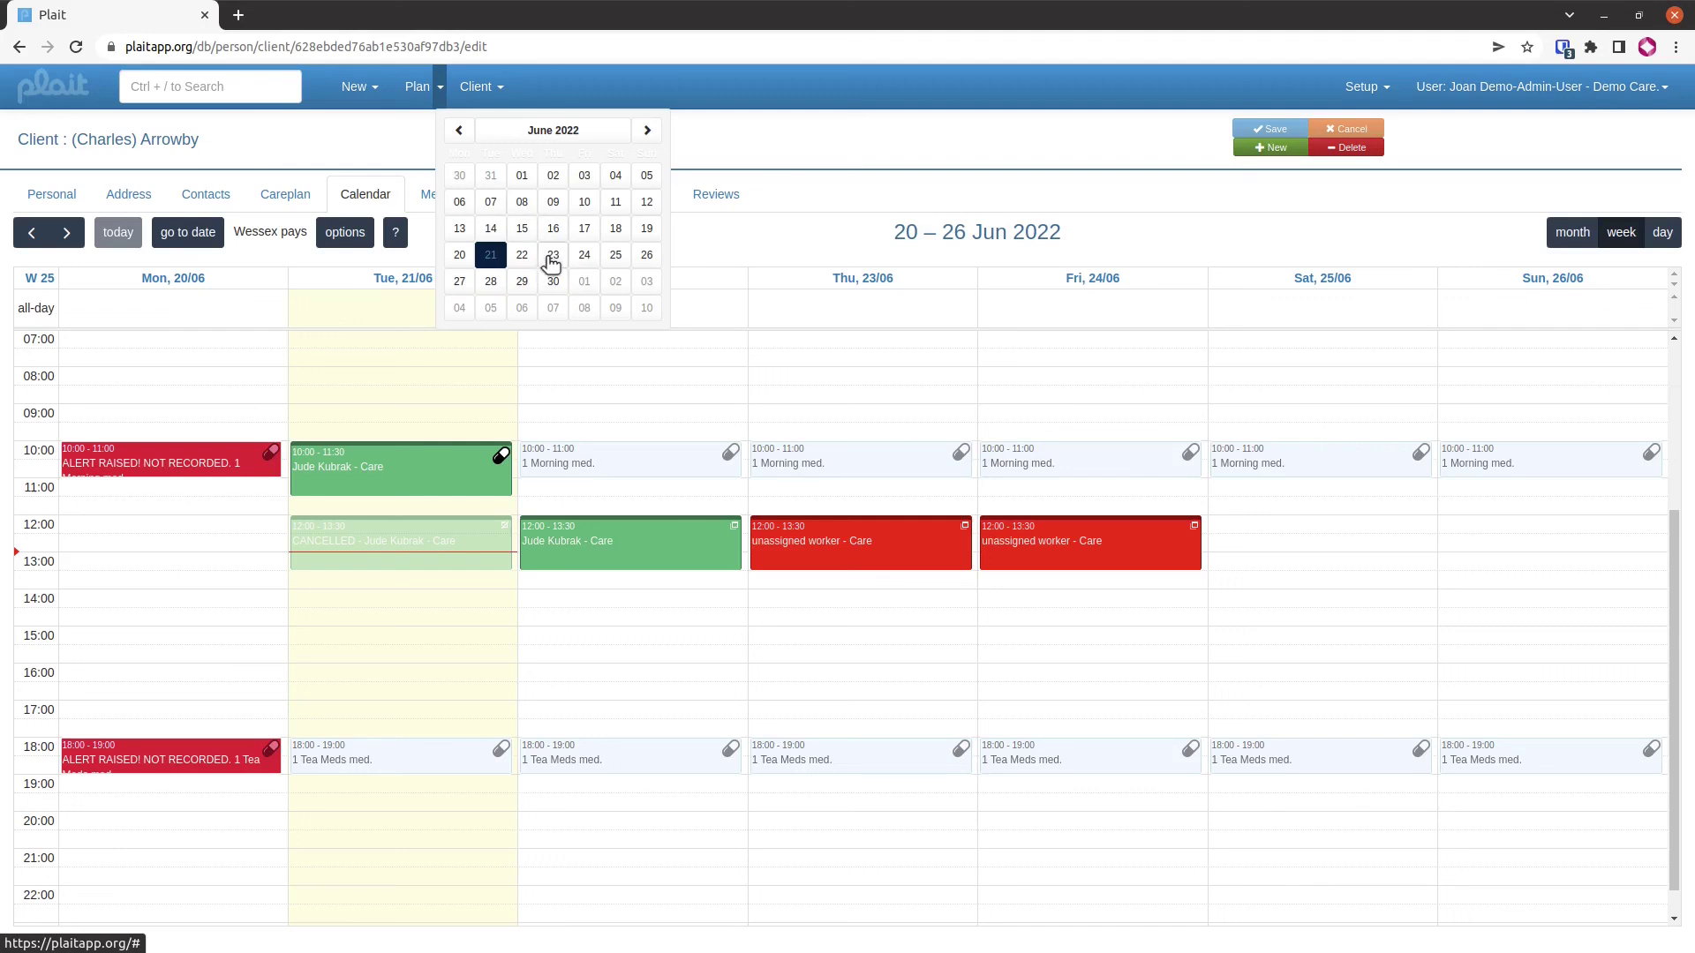
pyautogui.click(414, 97)
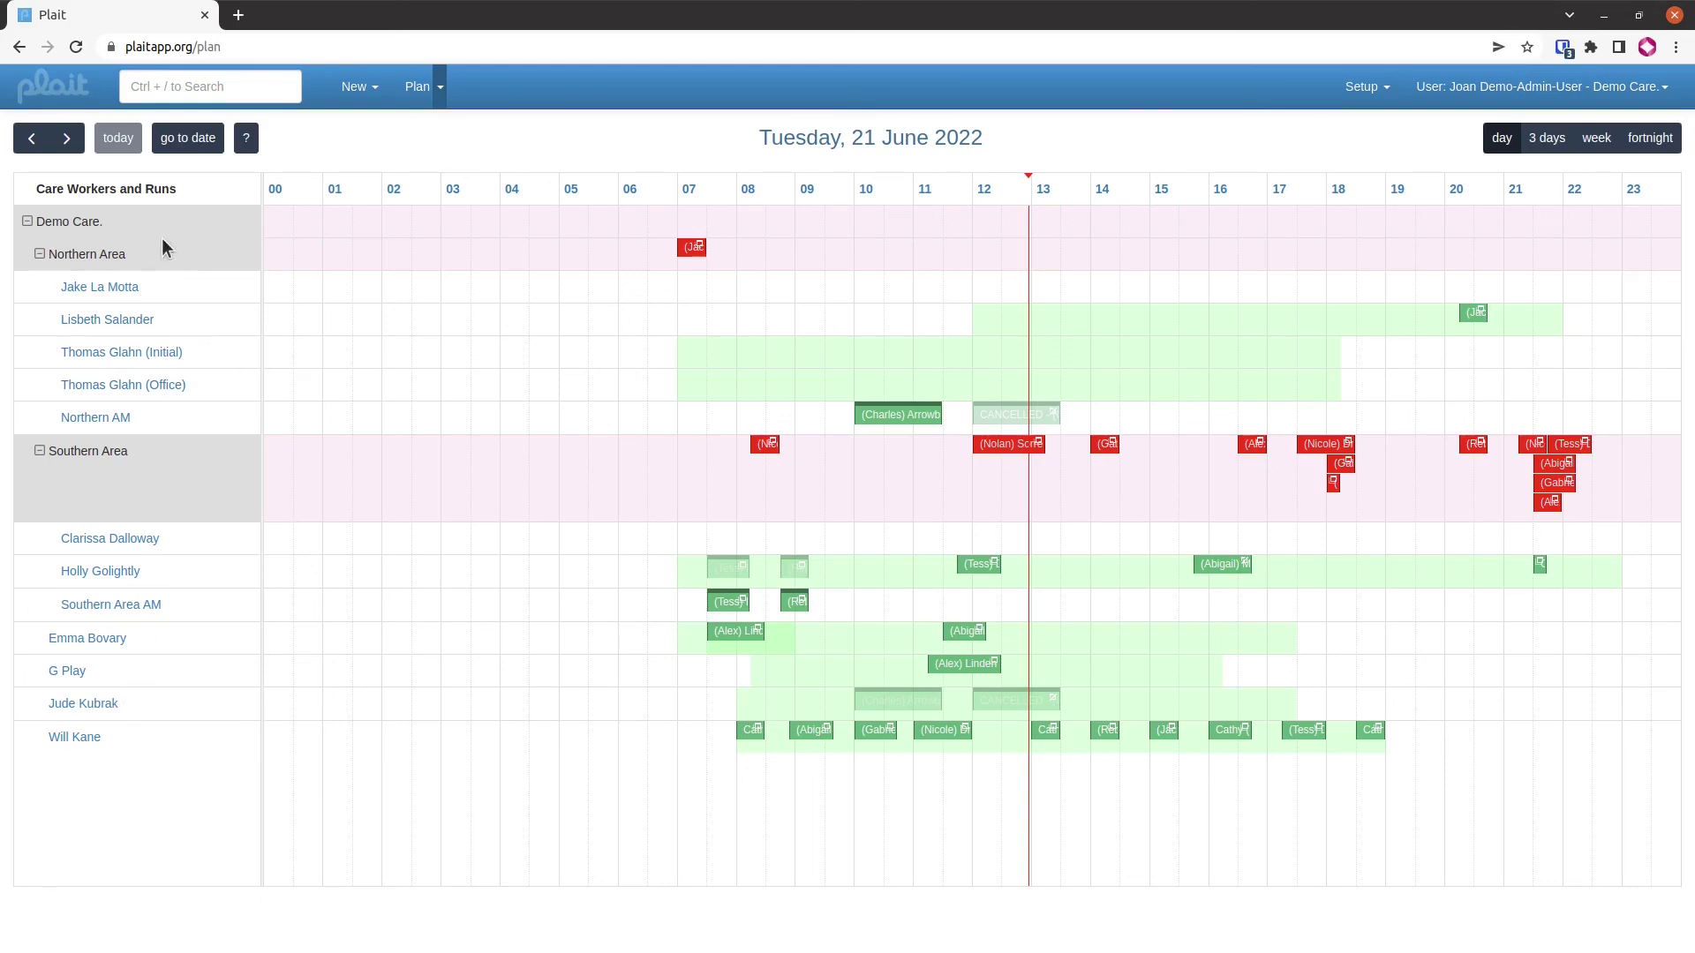
pyautogui.click(40, 255)
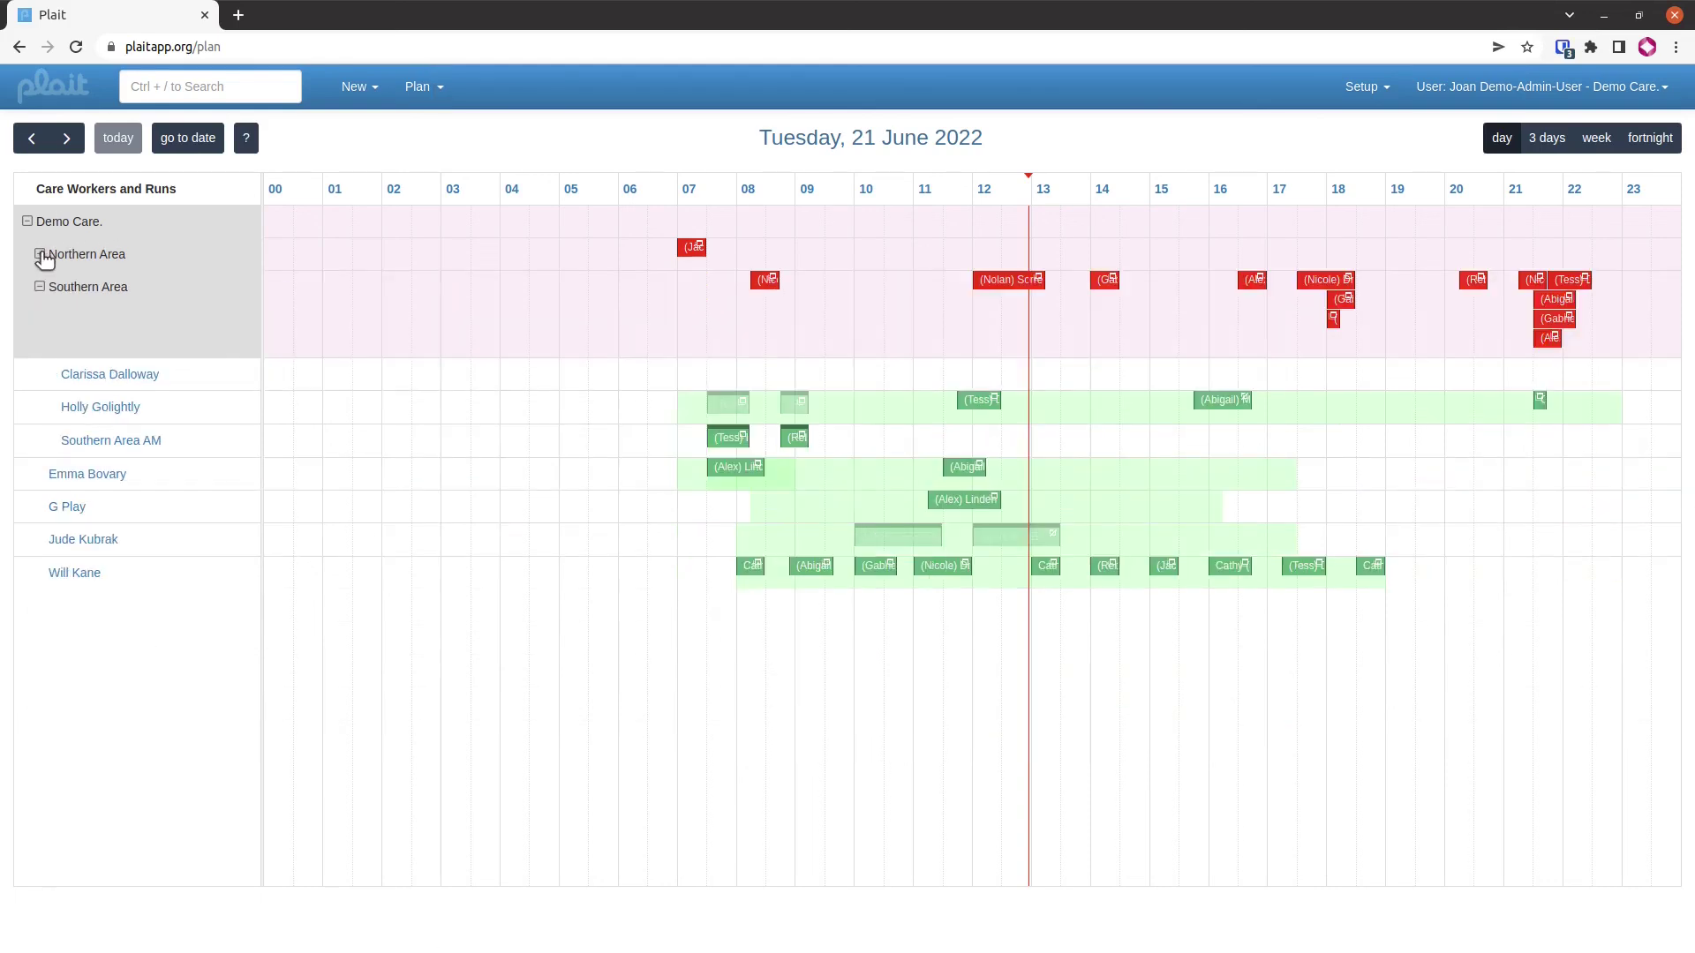
pyautogui.click(39, 254)
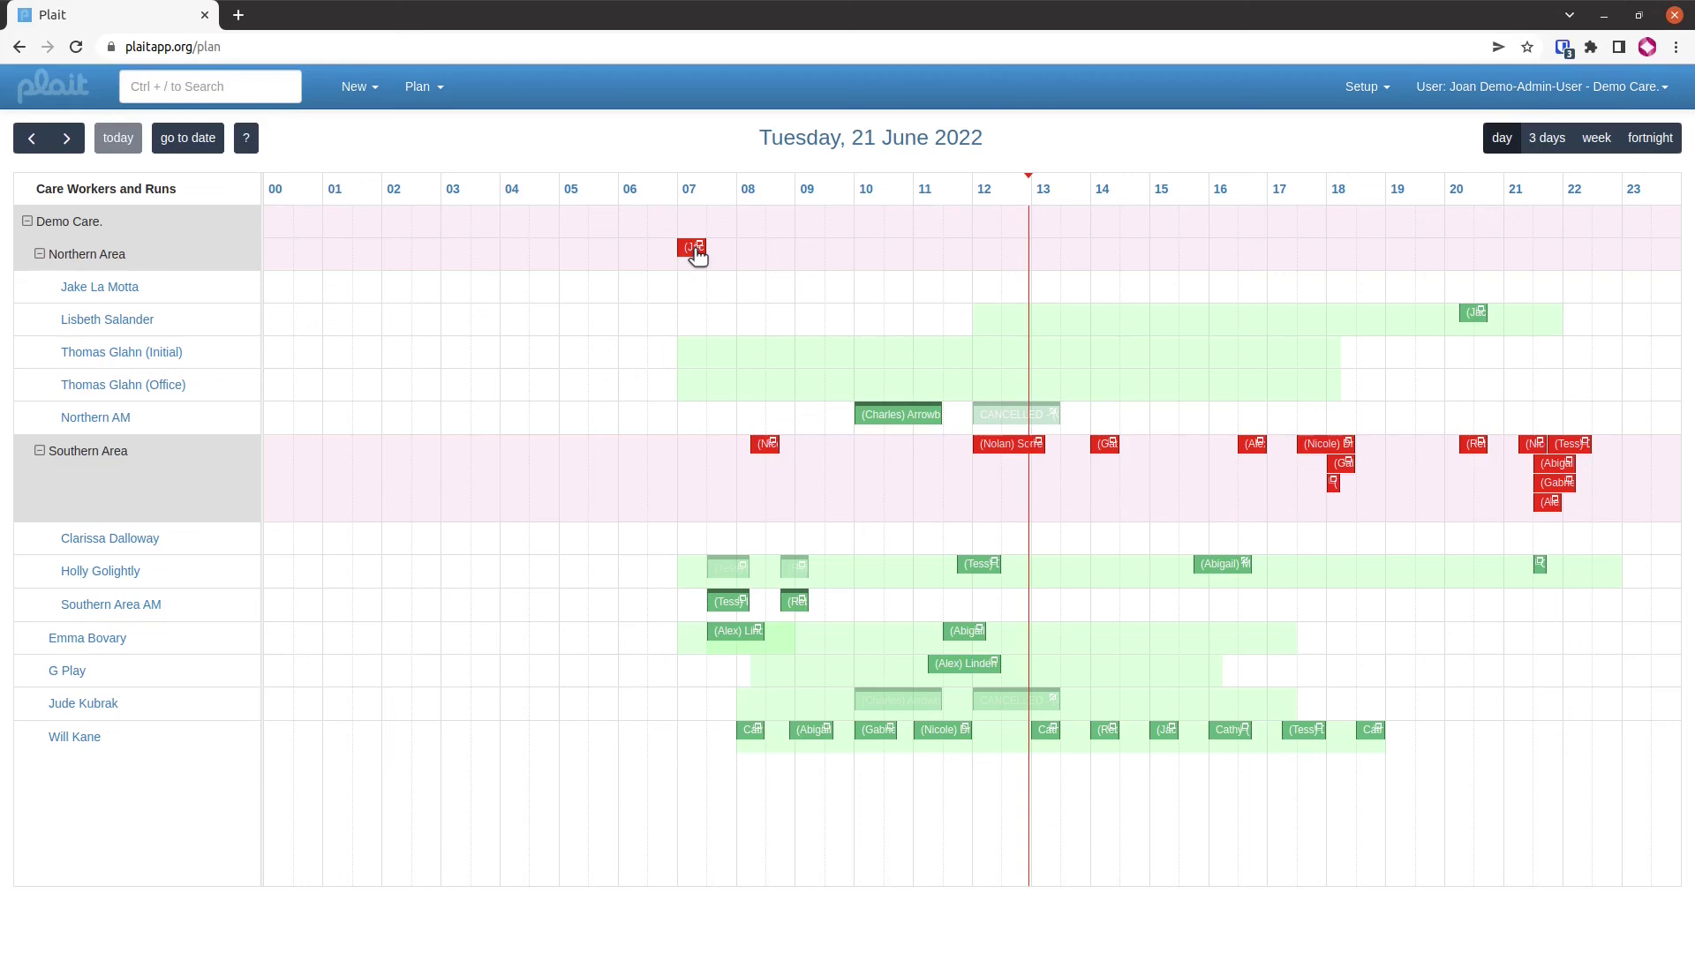
pyautogui.moveTo(697, 254); pyautogui.dragTo(711, 320)
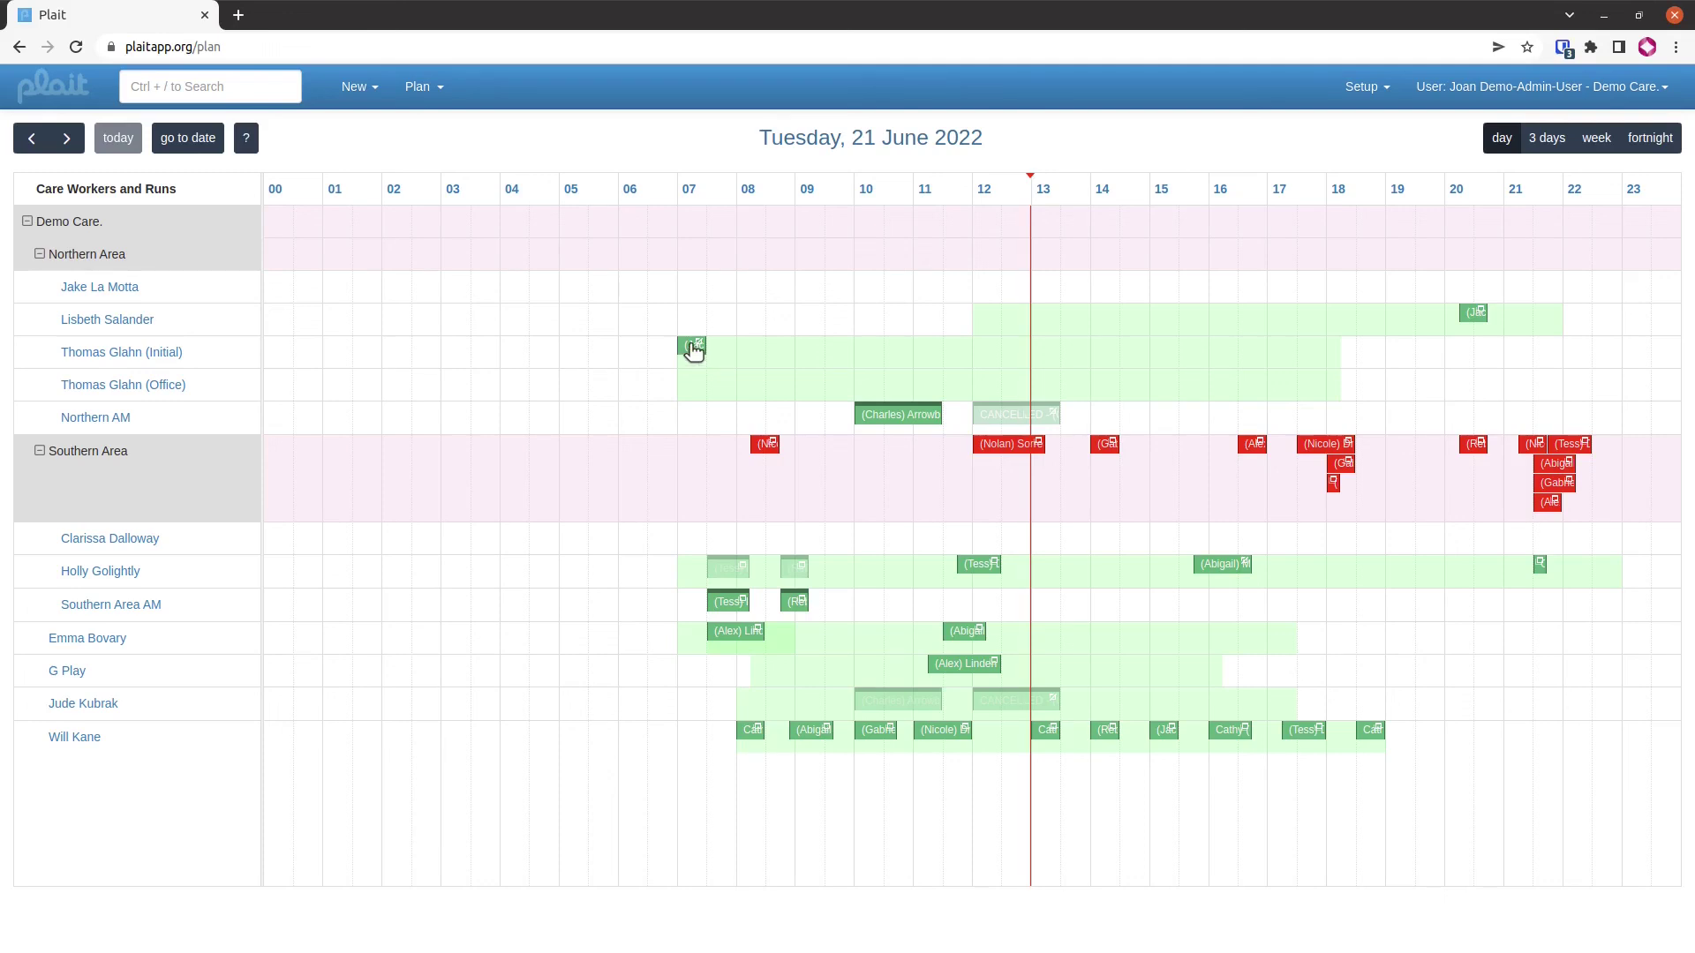
# Move the 07:00 event from the care worker's Initial contract to Northern Area's unassigned row, starting at 07:30
pyautogui.moveTo(693, 349); pyautogui.dragTo(719, 258)
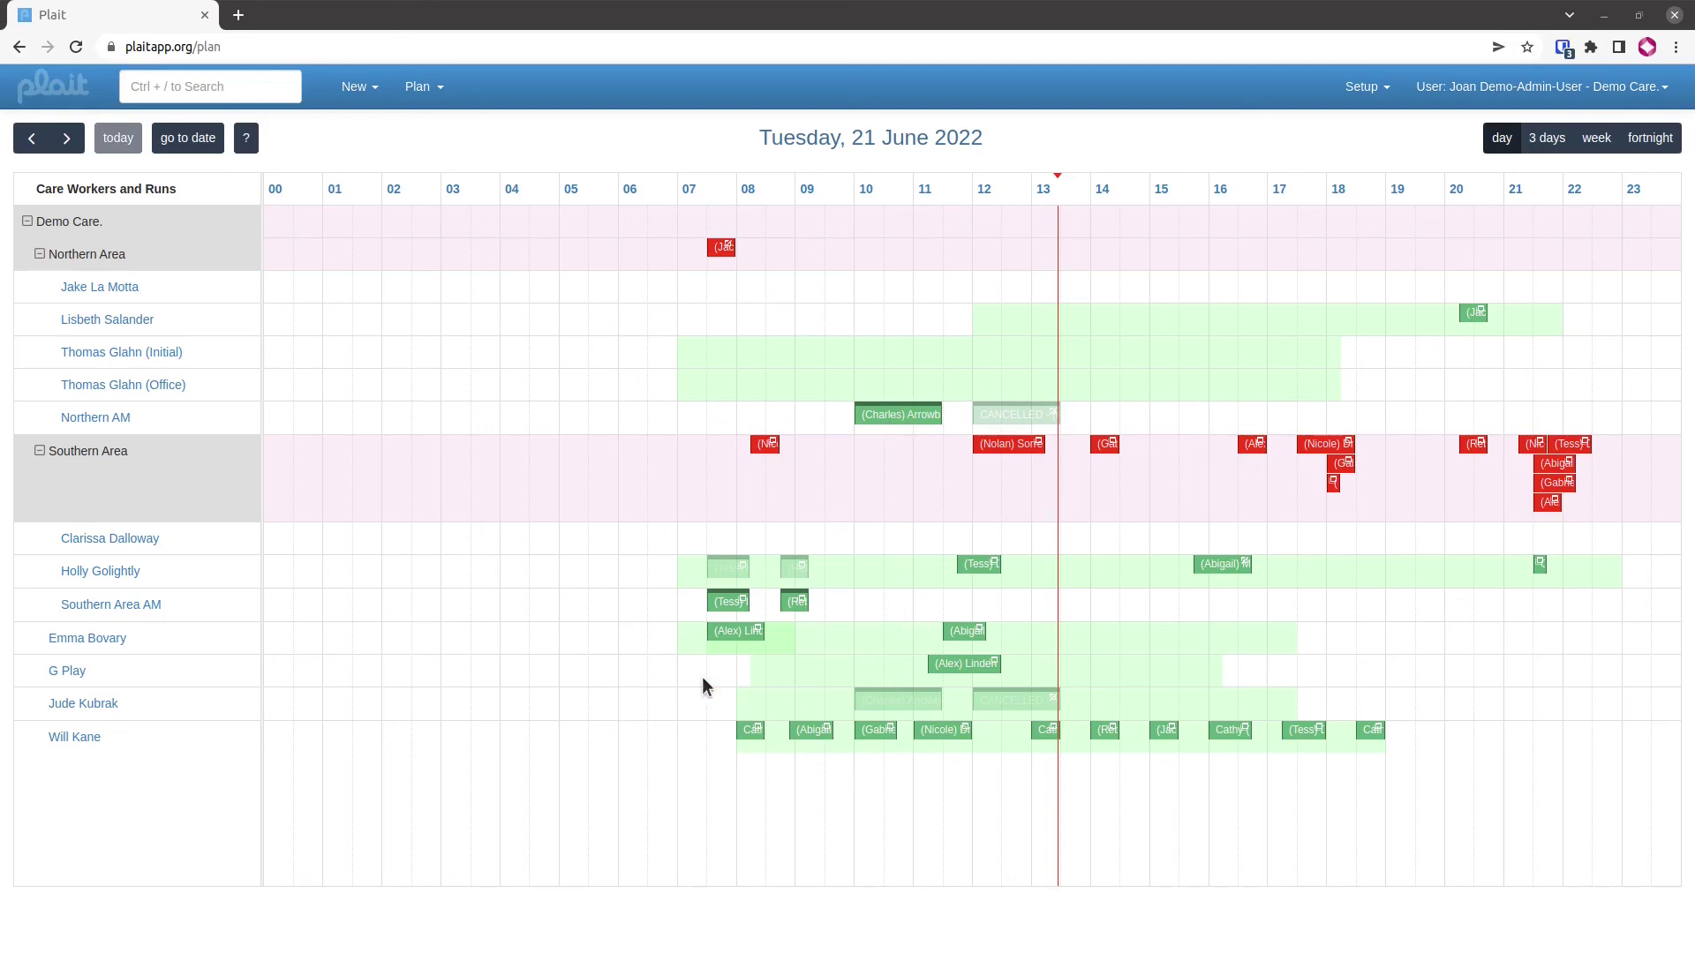
# Collapse and re-expand the Southern Area and Northern Area groups in the day plan
pyautogui.click(40, 452)
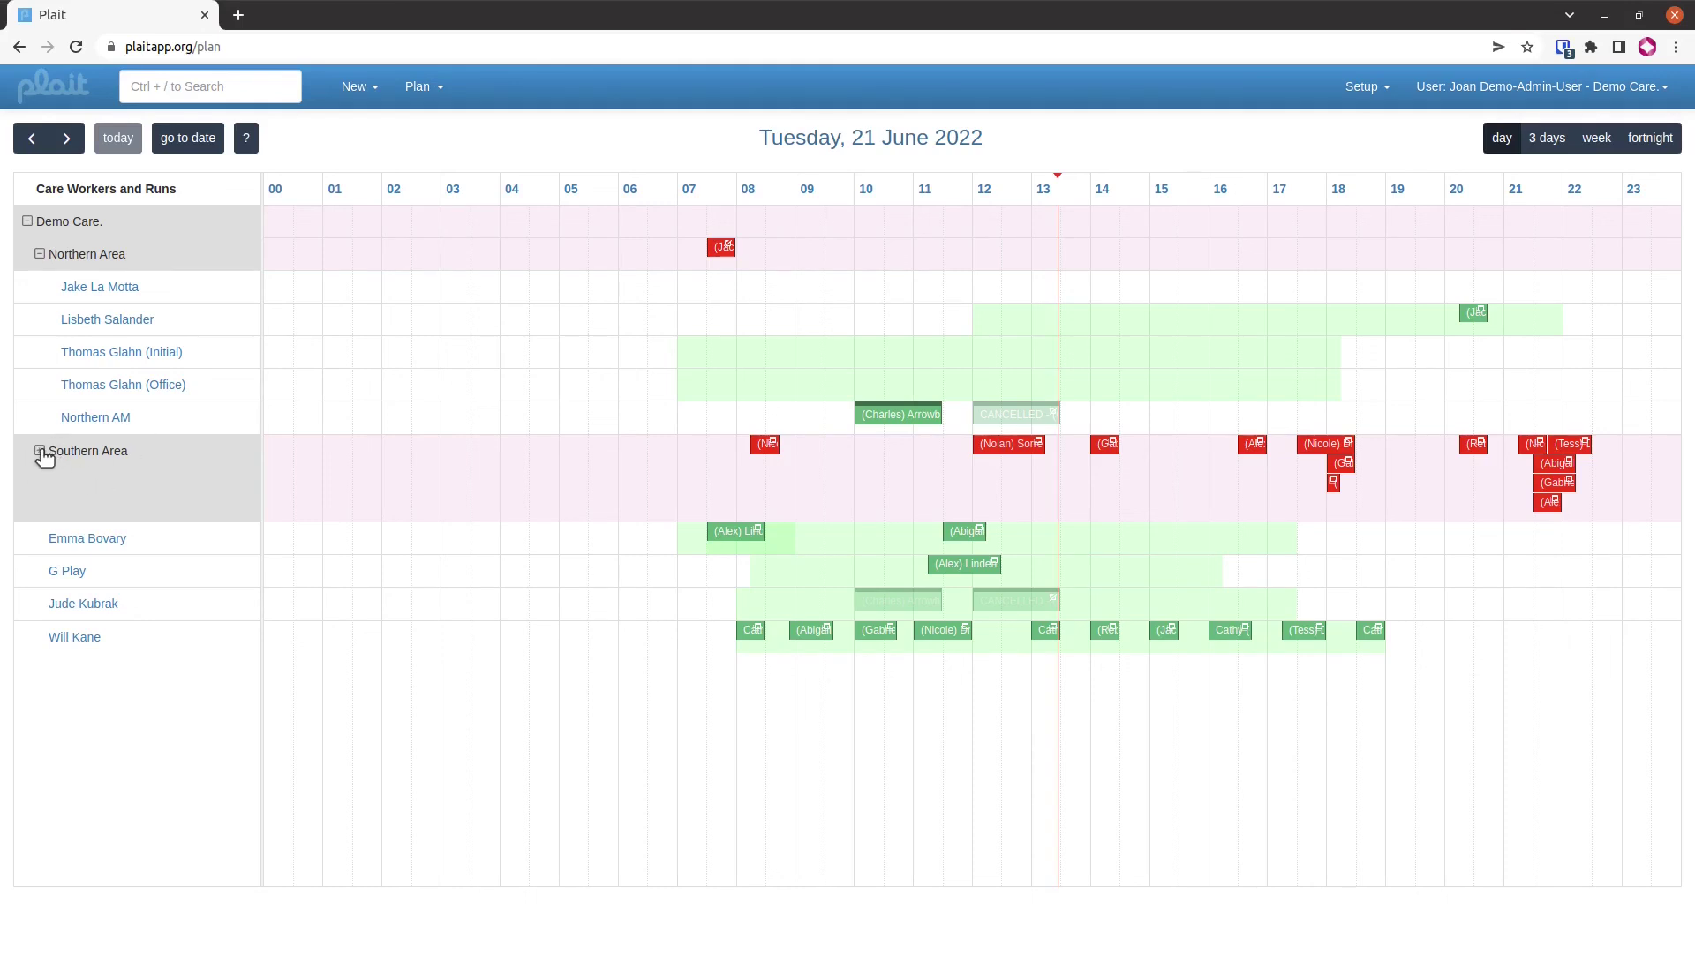
pyautogui.click(41, 452)
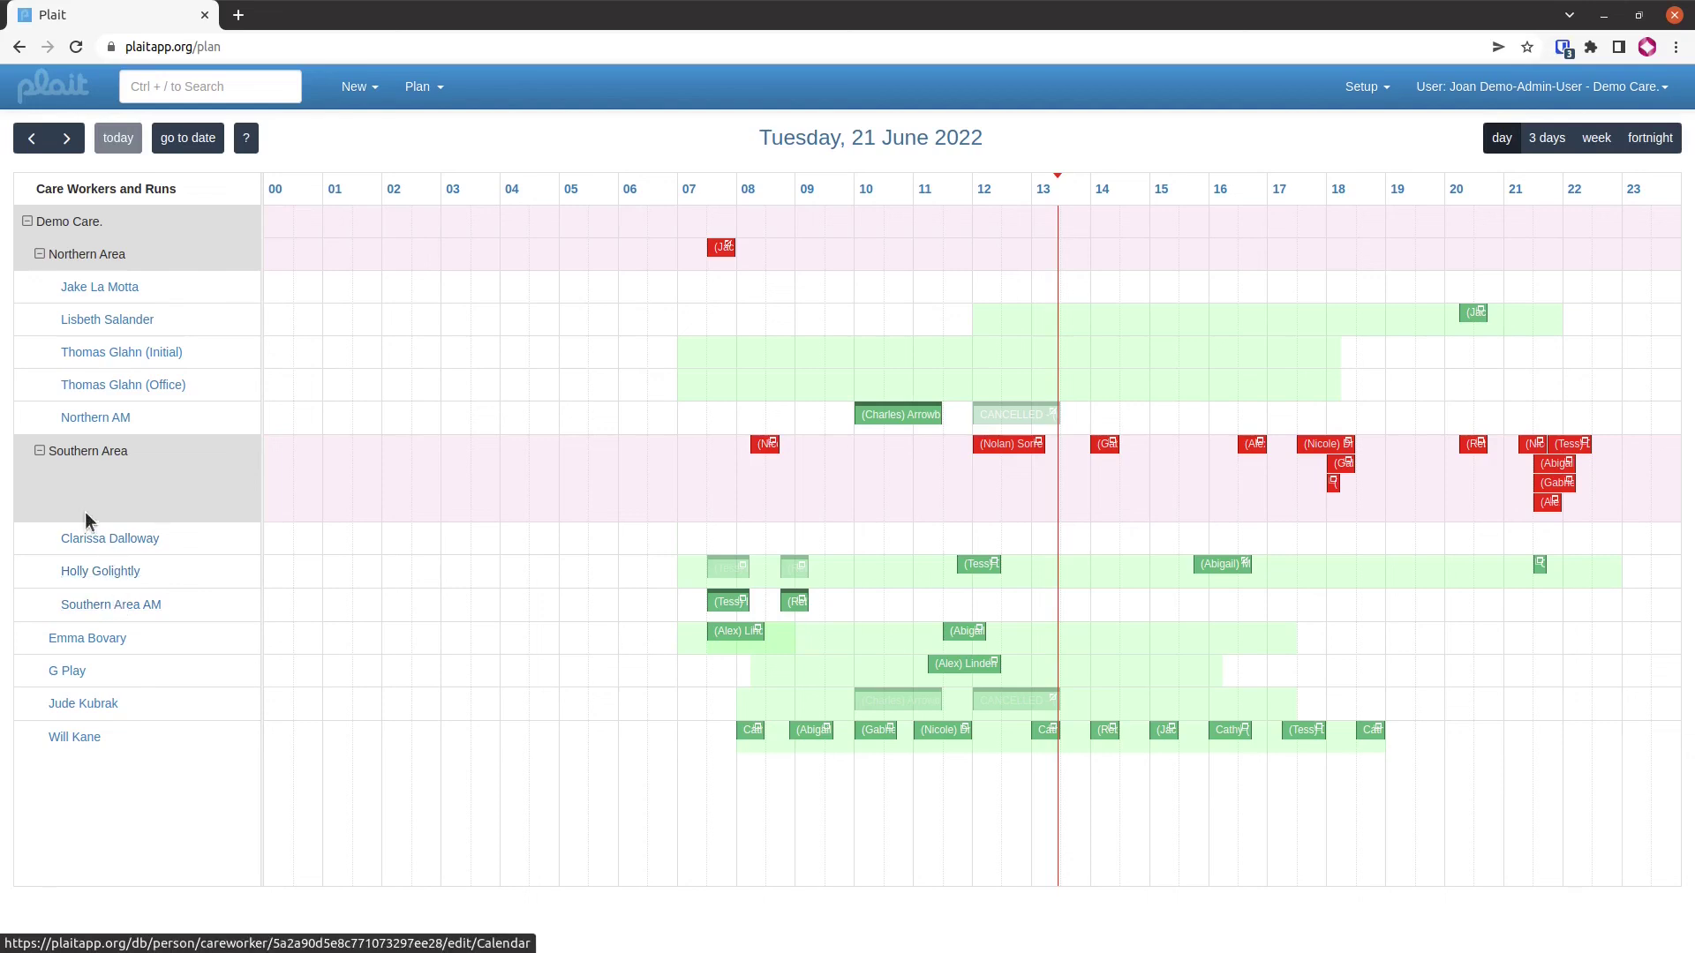
pyautogui.click(40, 452)
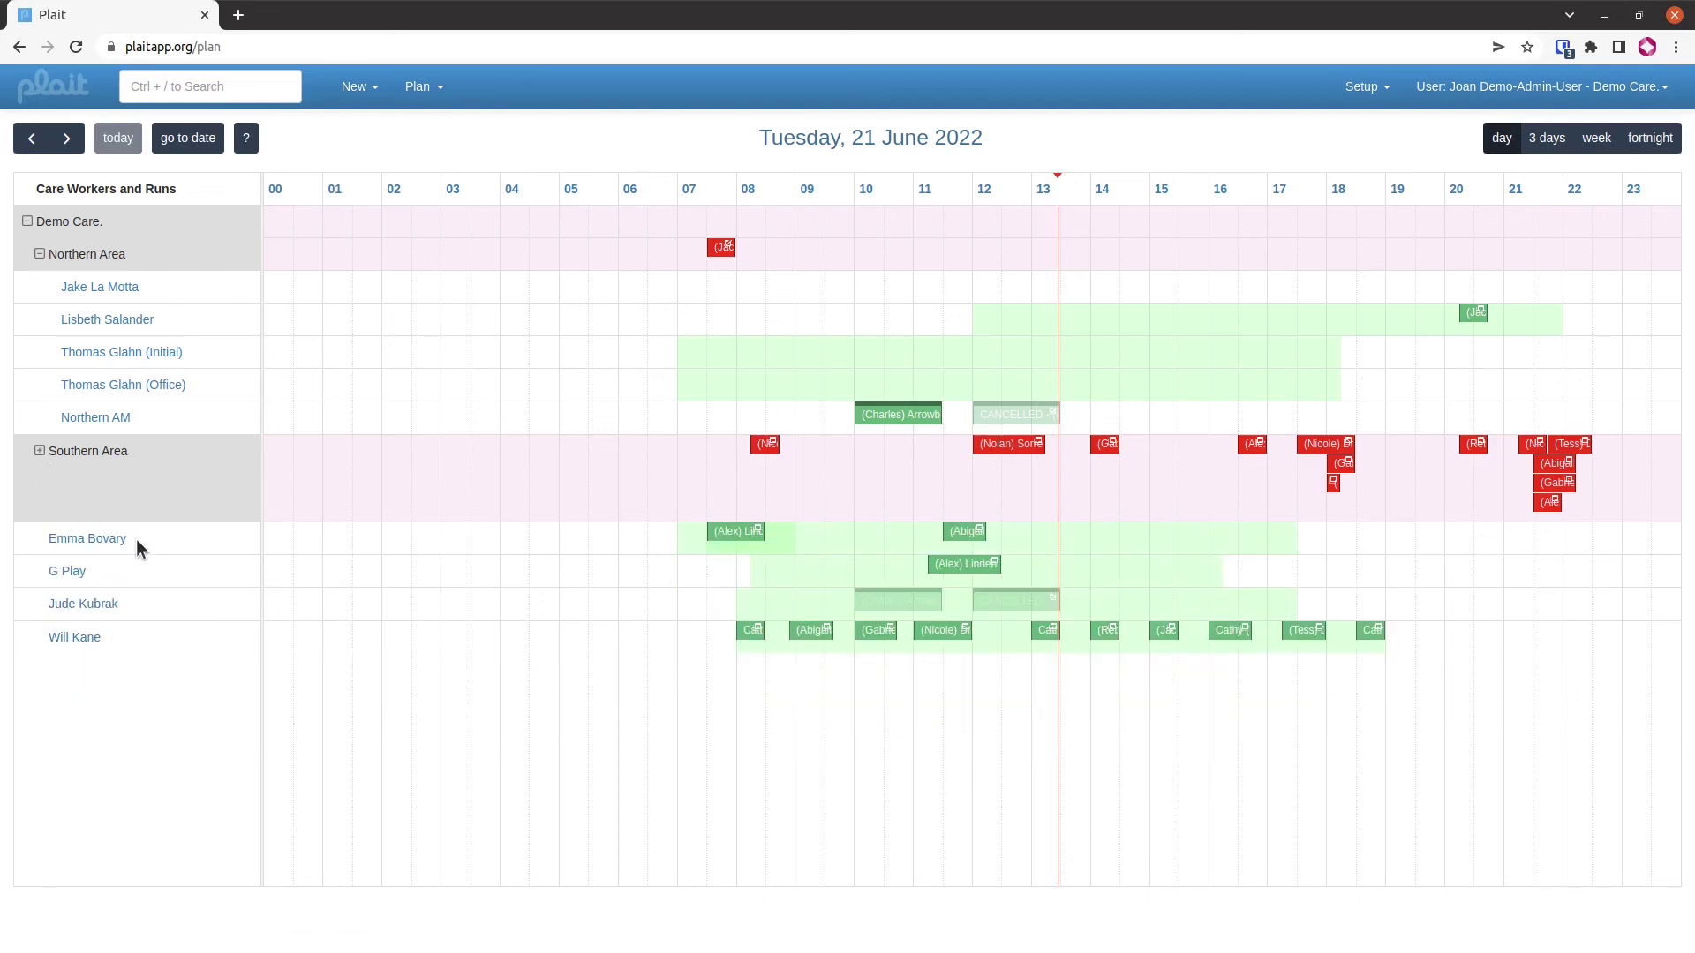
pyautogui.click(39, 255)
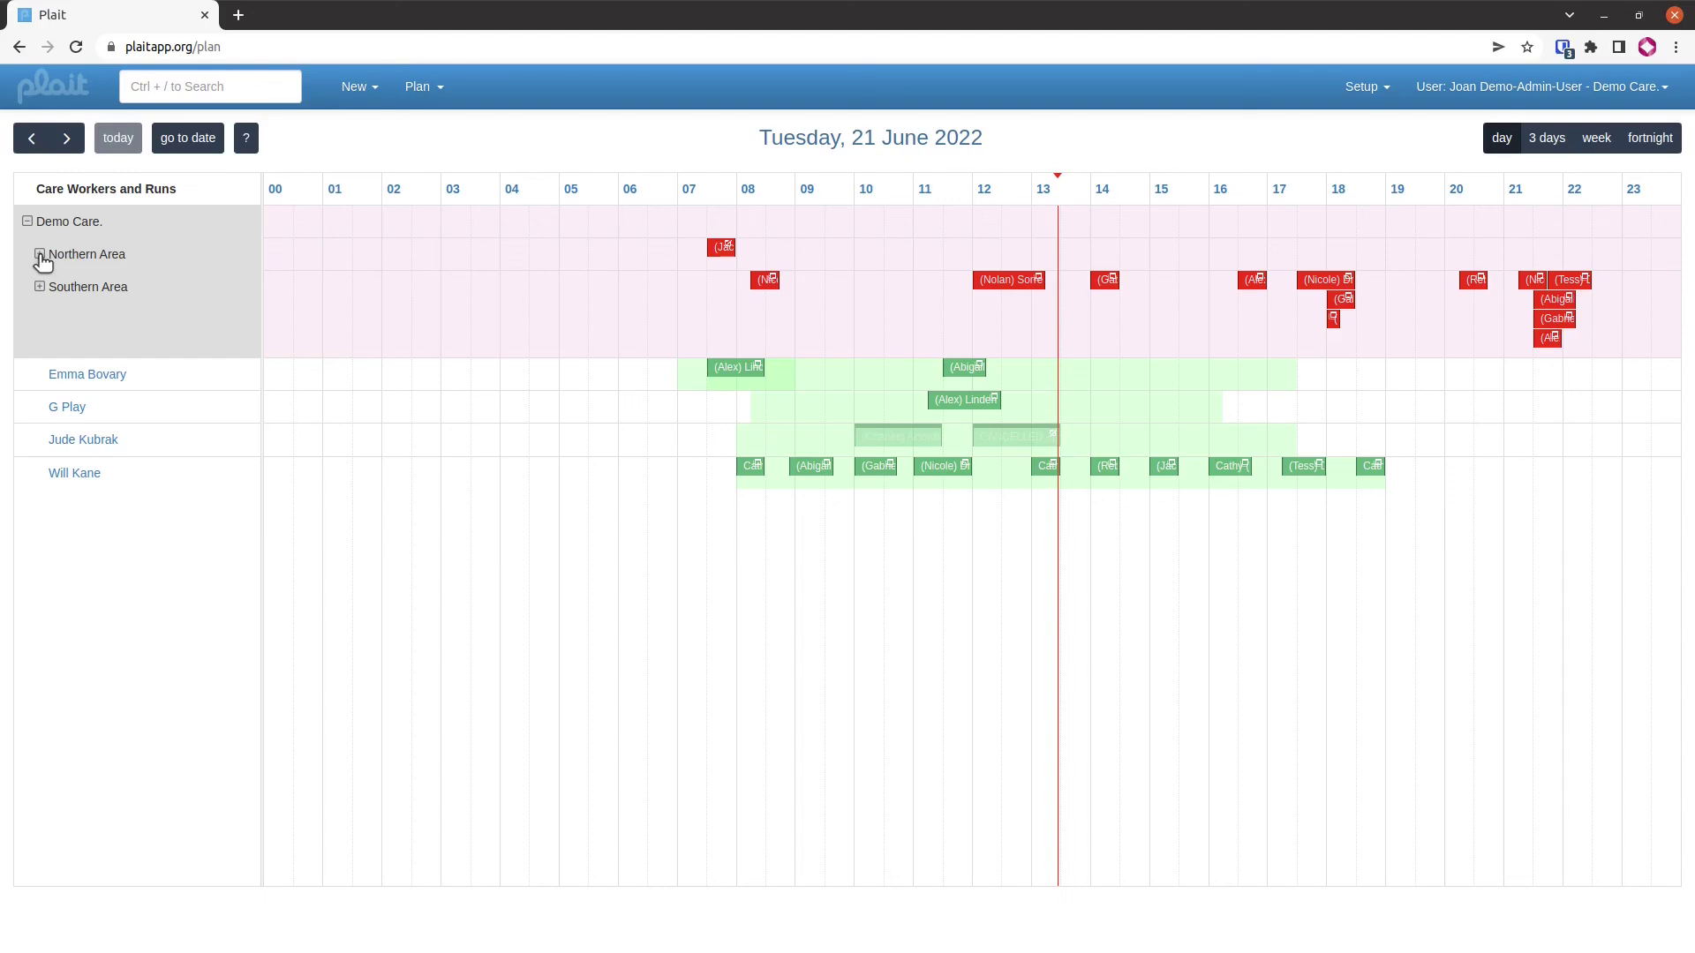
pyautogui.click(40, 255)
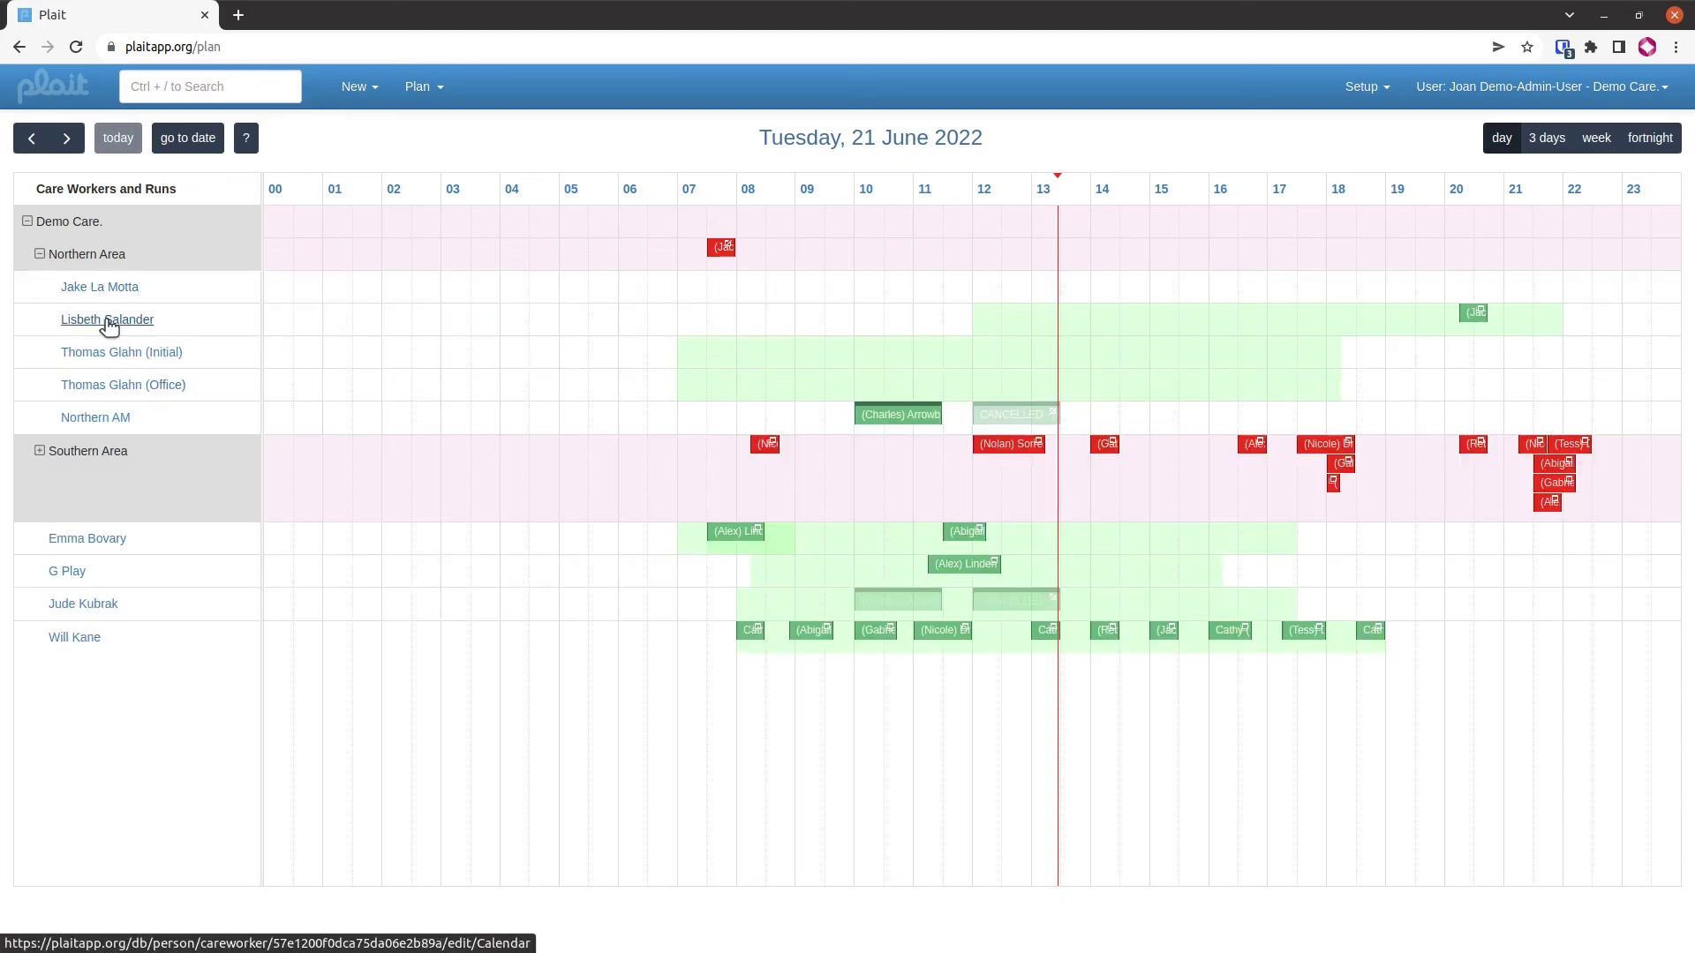
pyautogui.click(40, 451)
# Try to move the Northern AM run's 10:00 event to 10:15 and to shift its shaded copy in the allocated care worker's row
pyautogui.moveTo(912, 420); pyautogui.dragTo(929, 423)
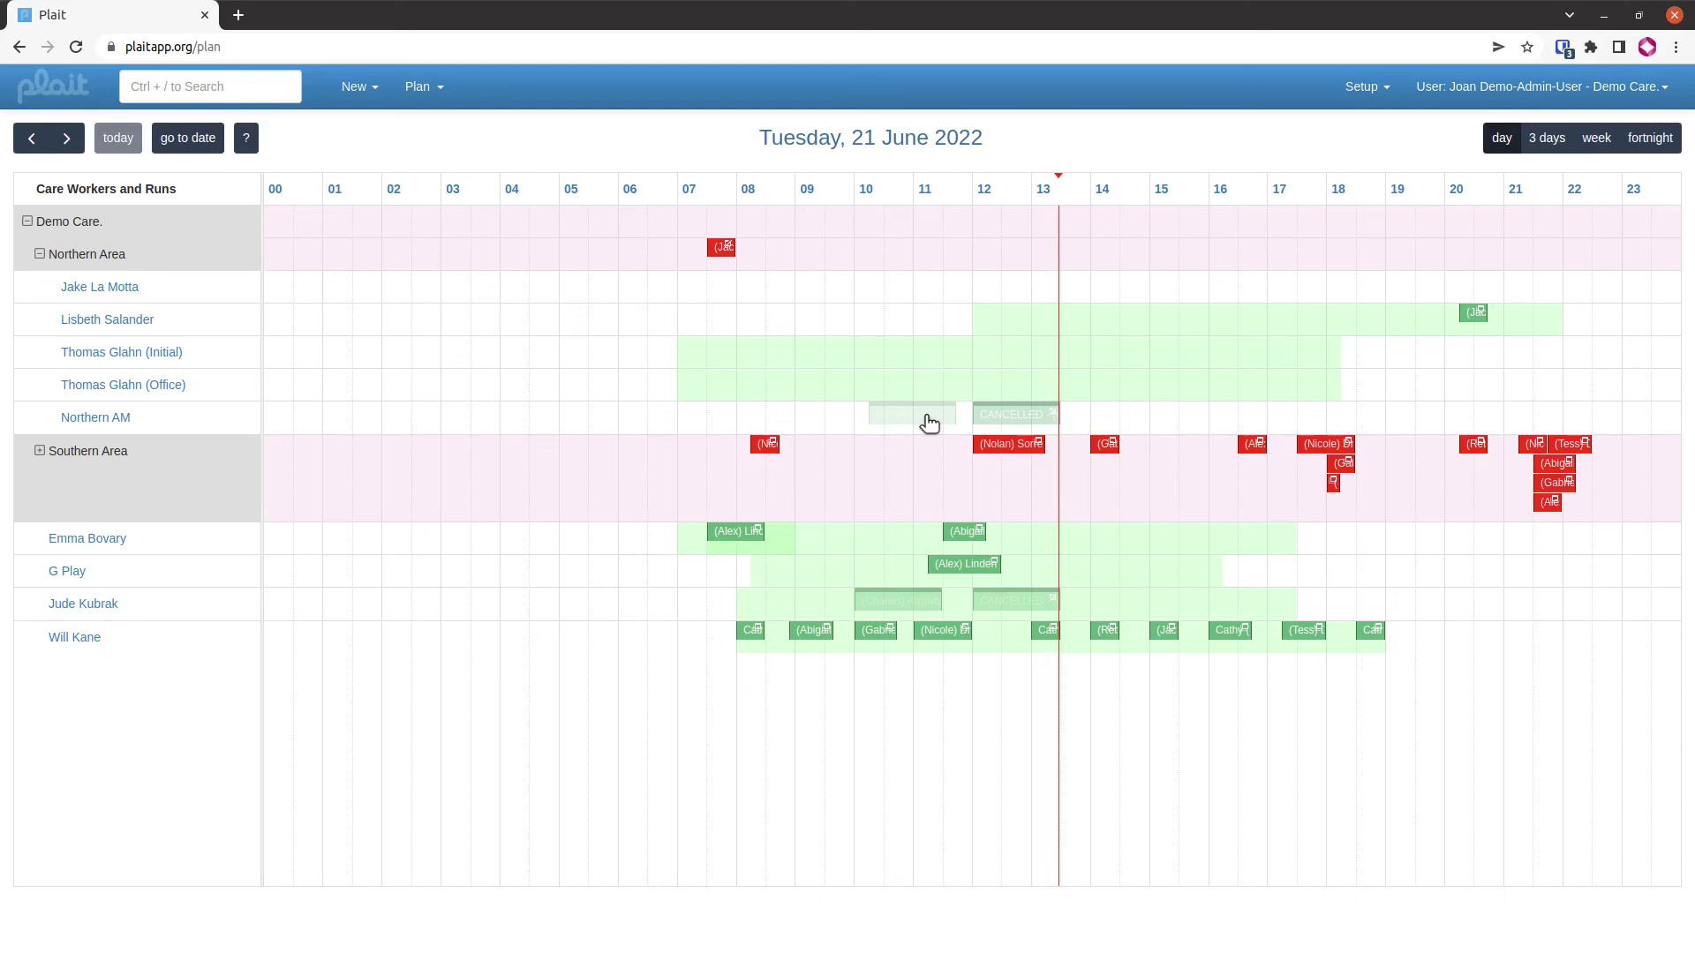
pyautogui.moveTo(899, 609); pyautogui.dragTo(899, 610)
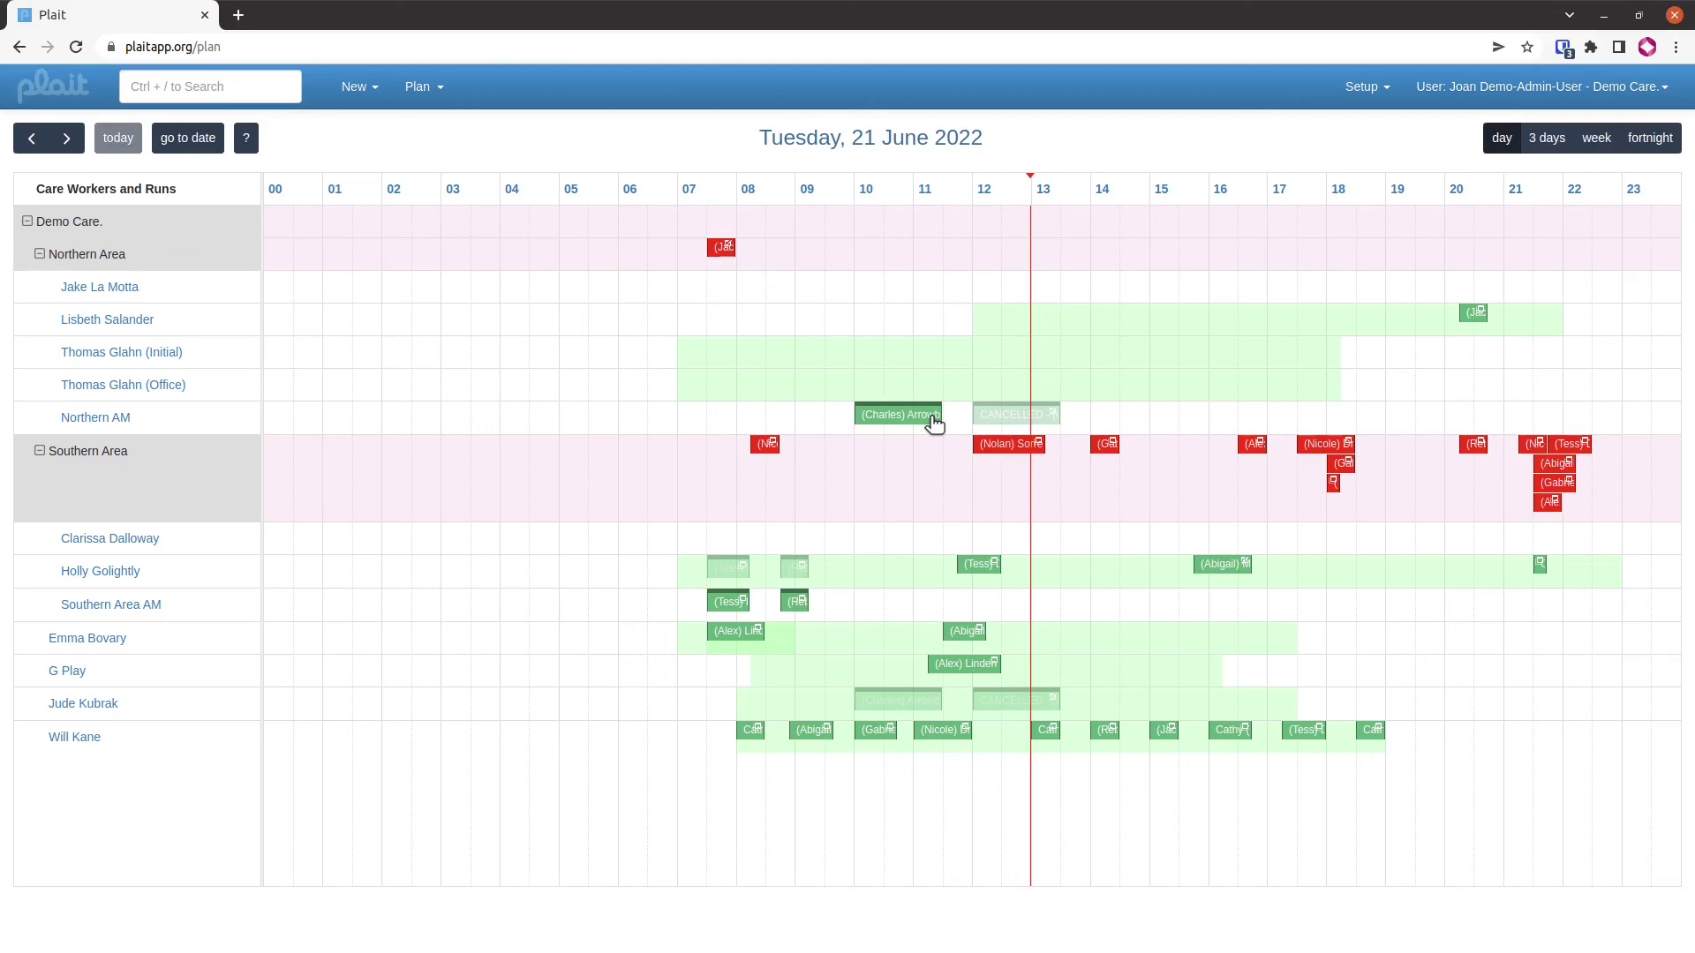
# View the plan for Wednesday 22 June 2022, return to Tuesday 21 June and open the calendar for choosing a plan date
pyautogui.press('Right')
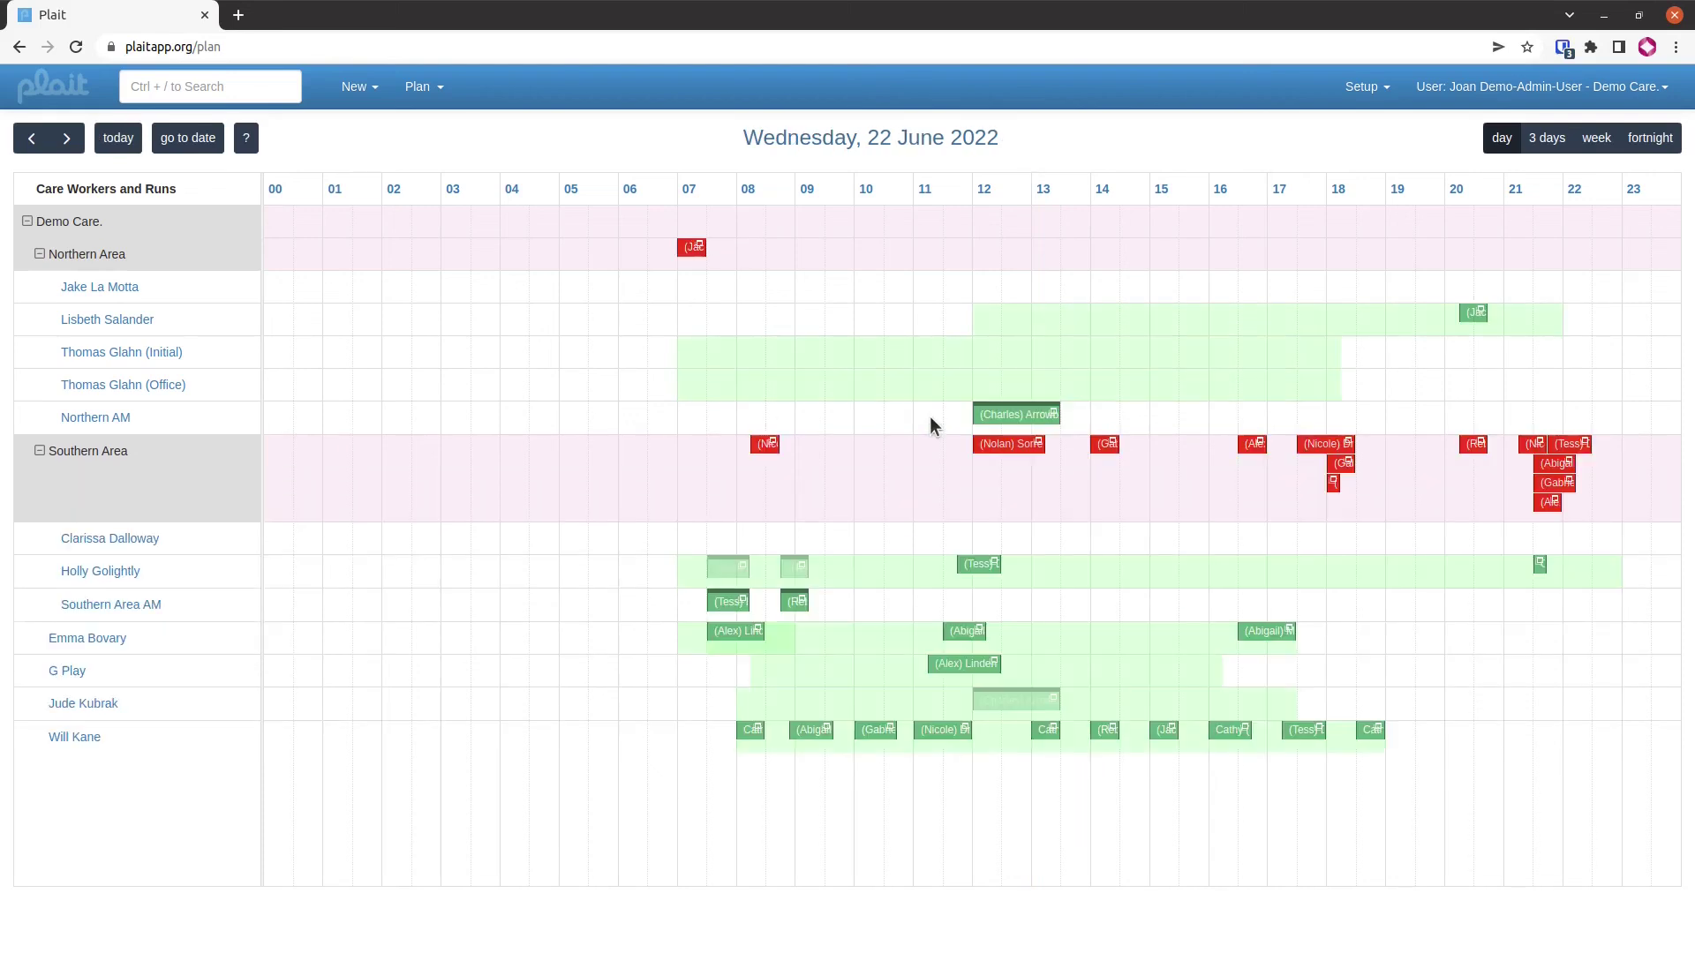
pyautogui.press('Left')
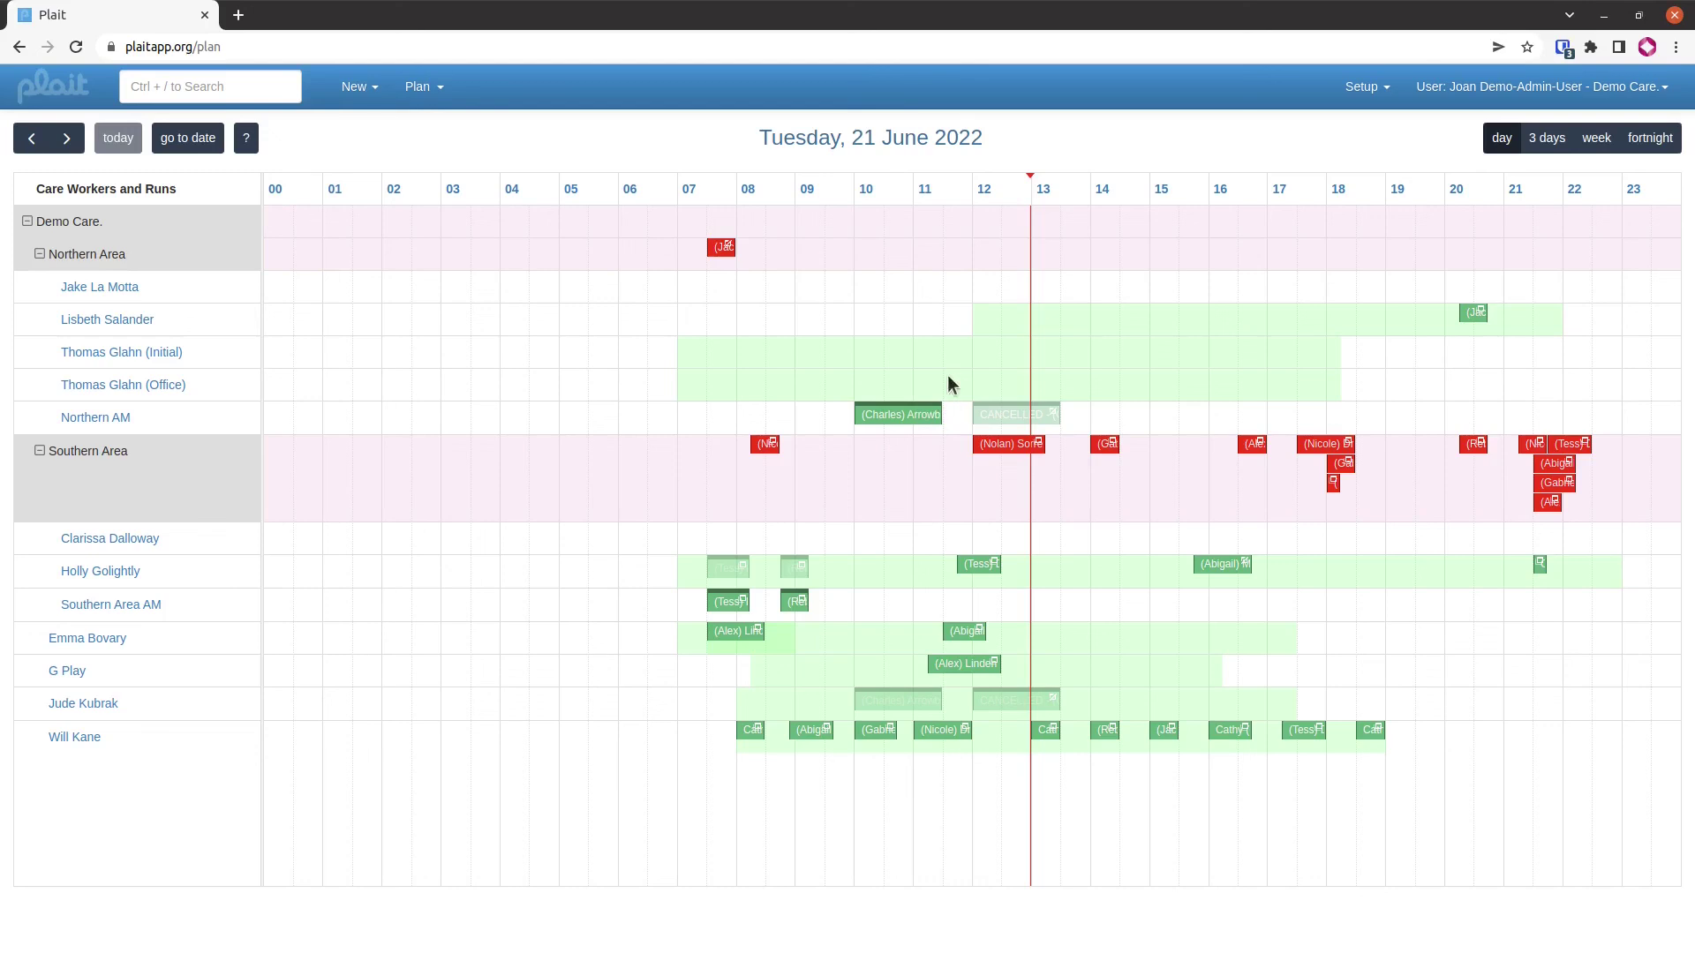
pyautogui.click(445, 92)
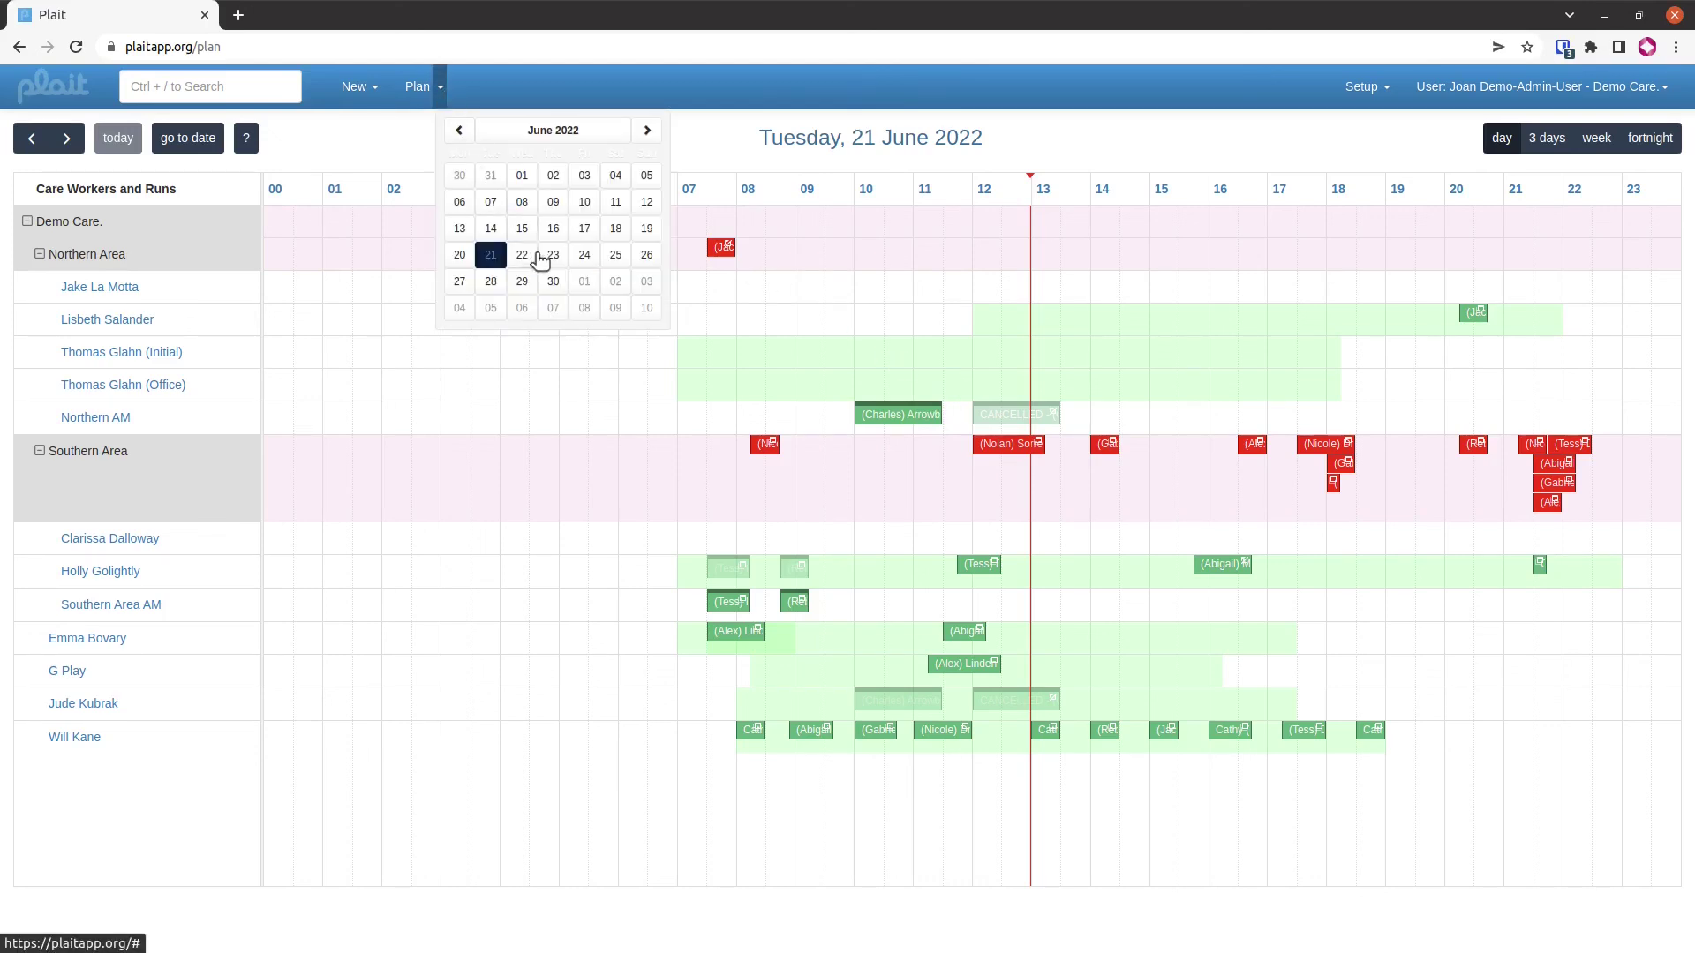